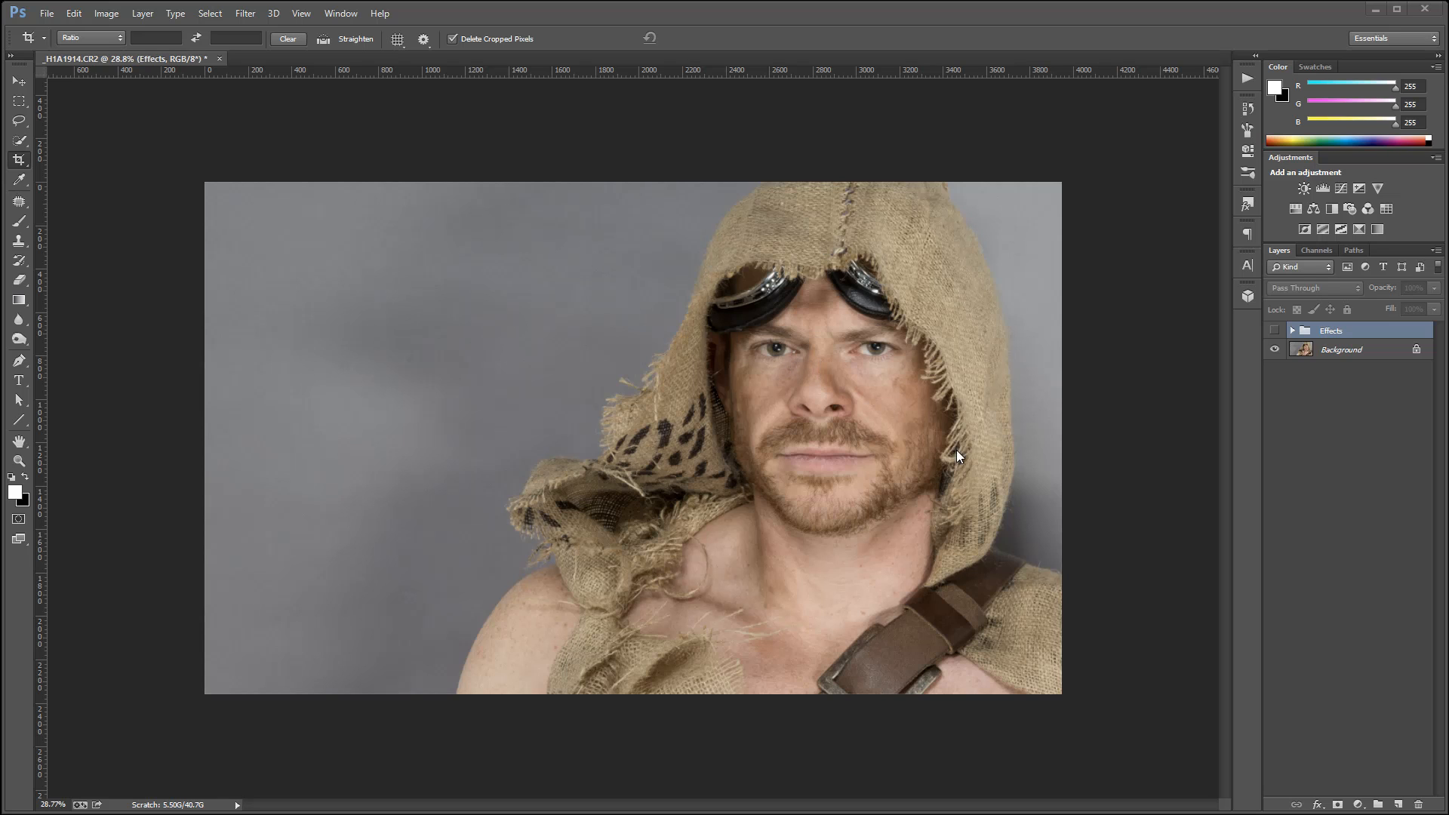
Toggle the Effects group's visibility to compare the finished look with the original portrait.
left_click(1275, 332)
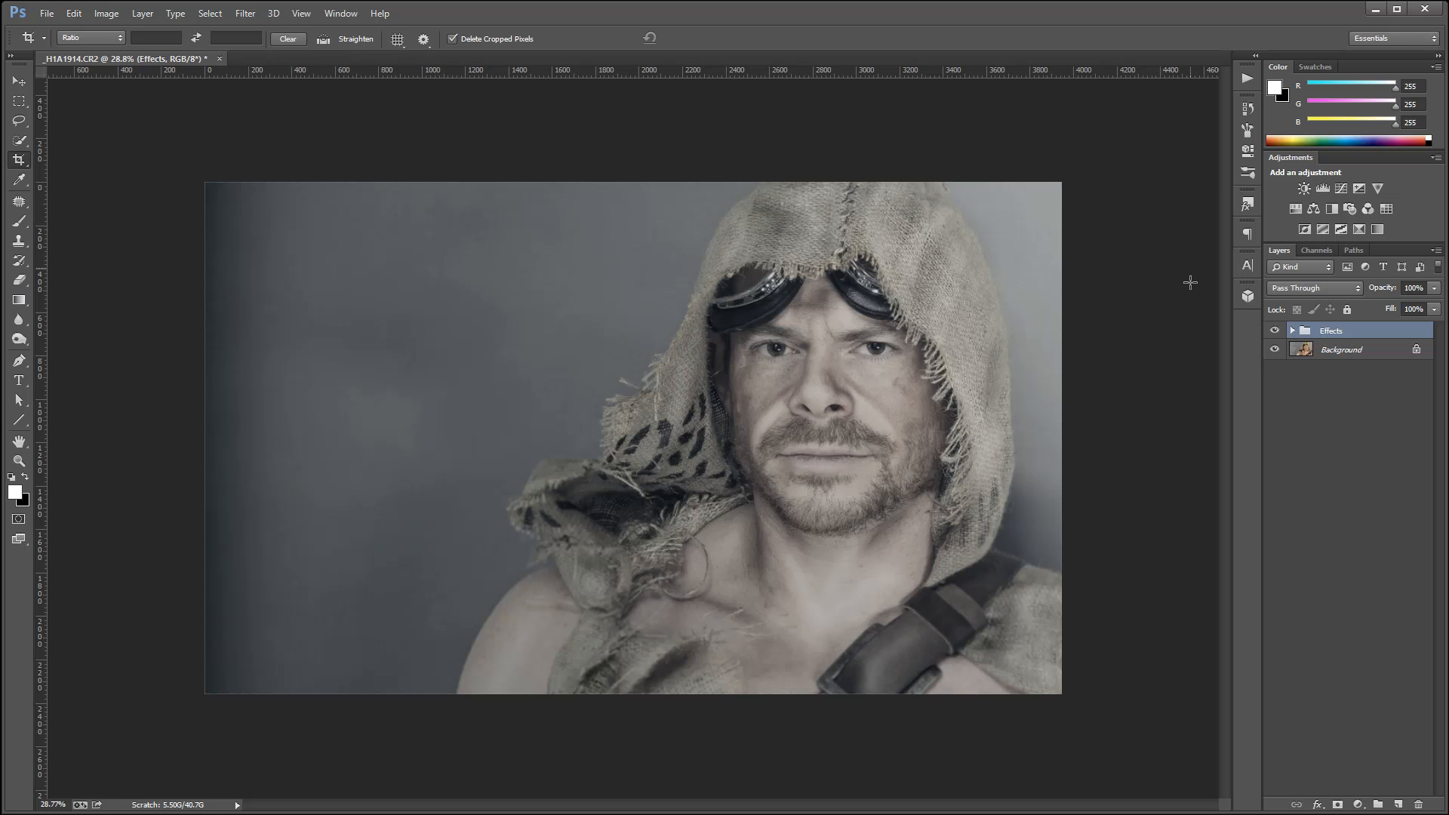
left_click(1275, 332)
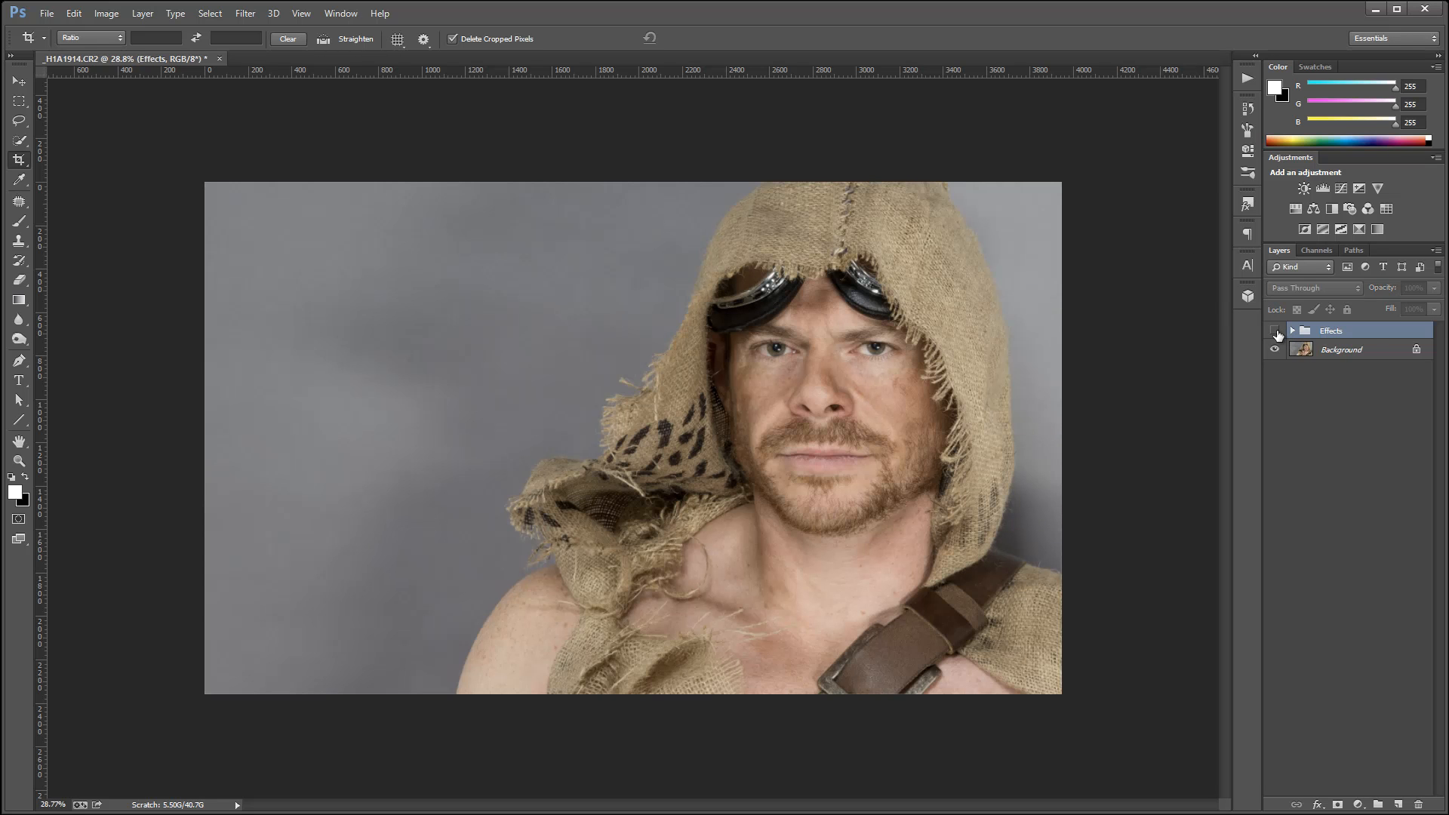
left_click(1274, 332)
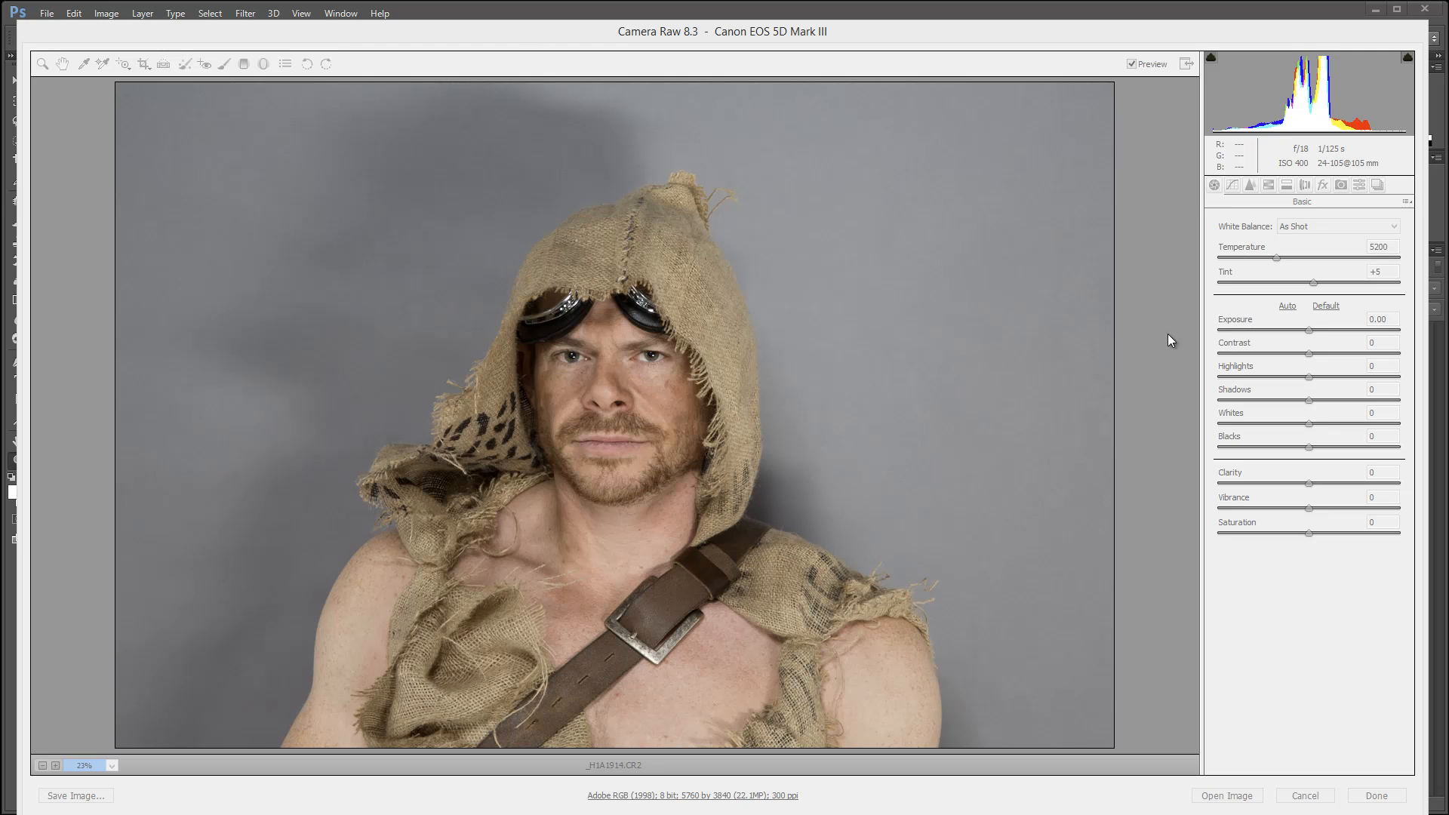
Enable Remove Chromatic Aberration in the raw portrait's lens corrections, leaving lens profile corrections off.
left_click(1188, 330)
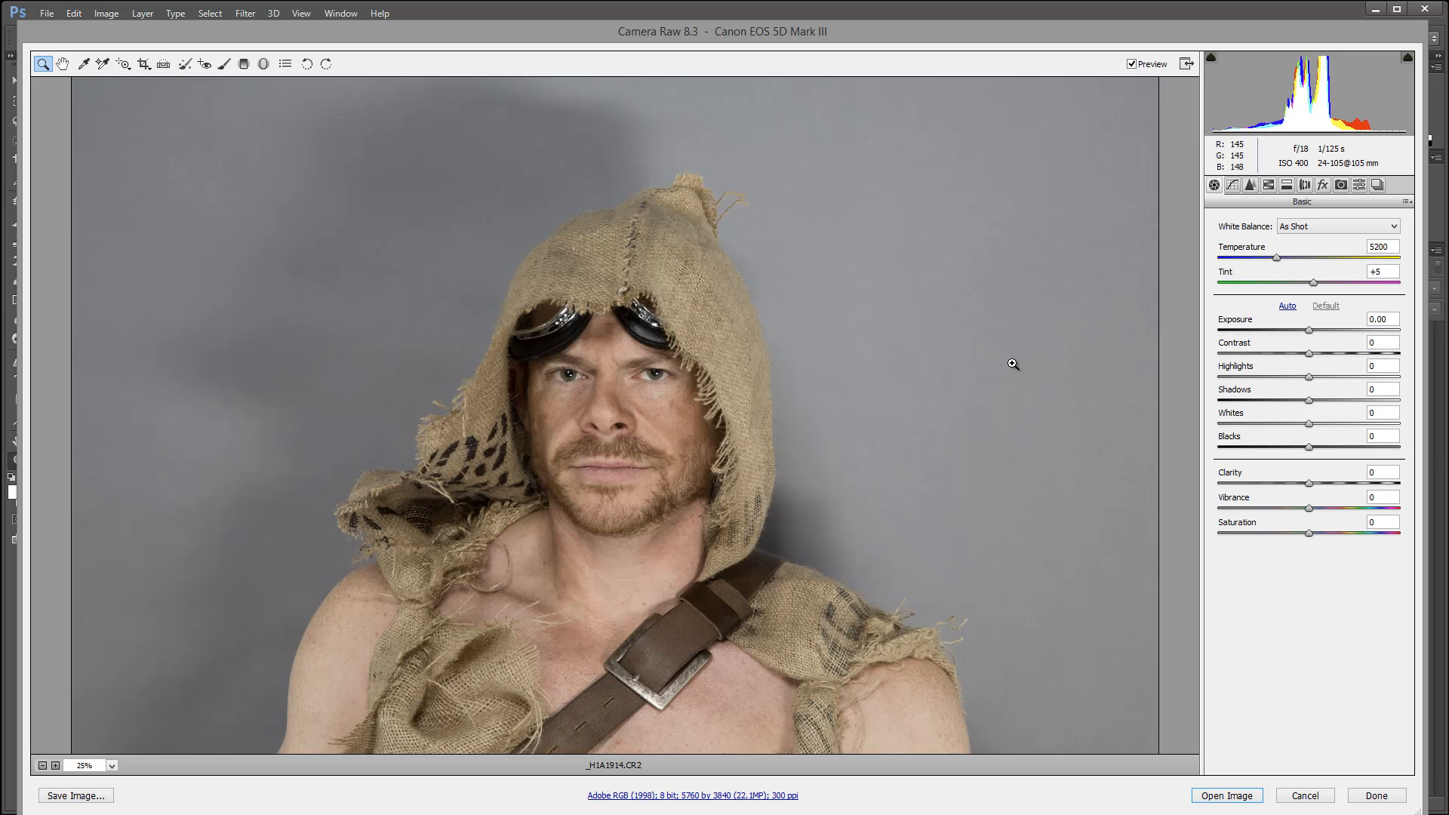
left_click(1304, 189)
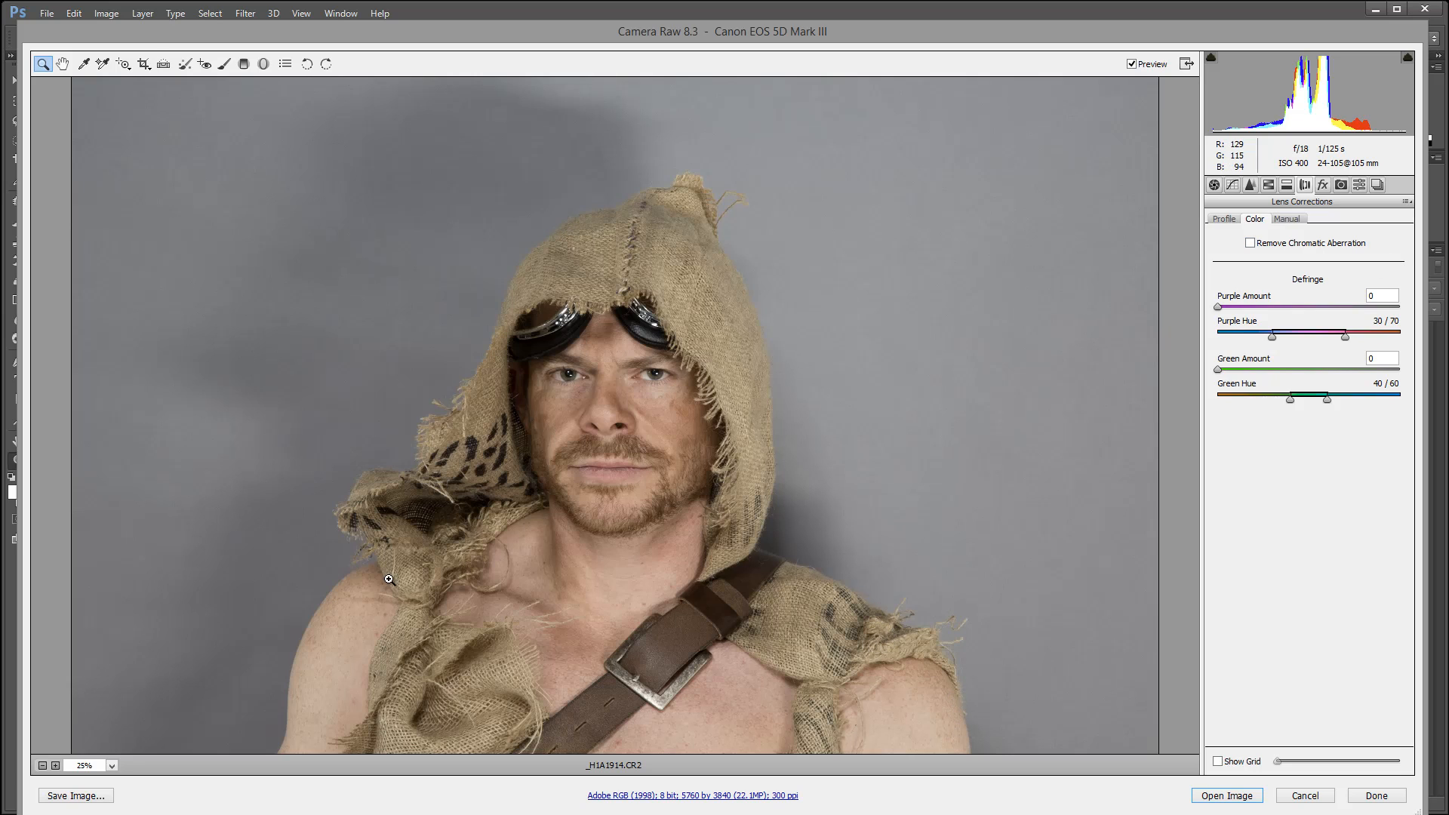
left_click(1223, 219)
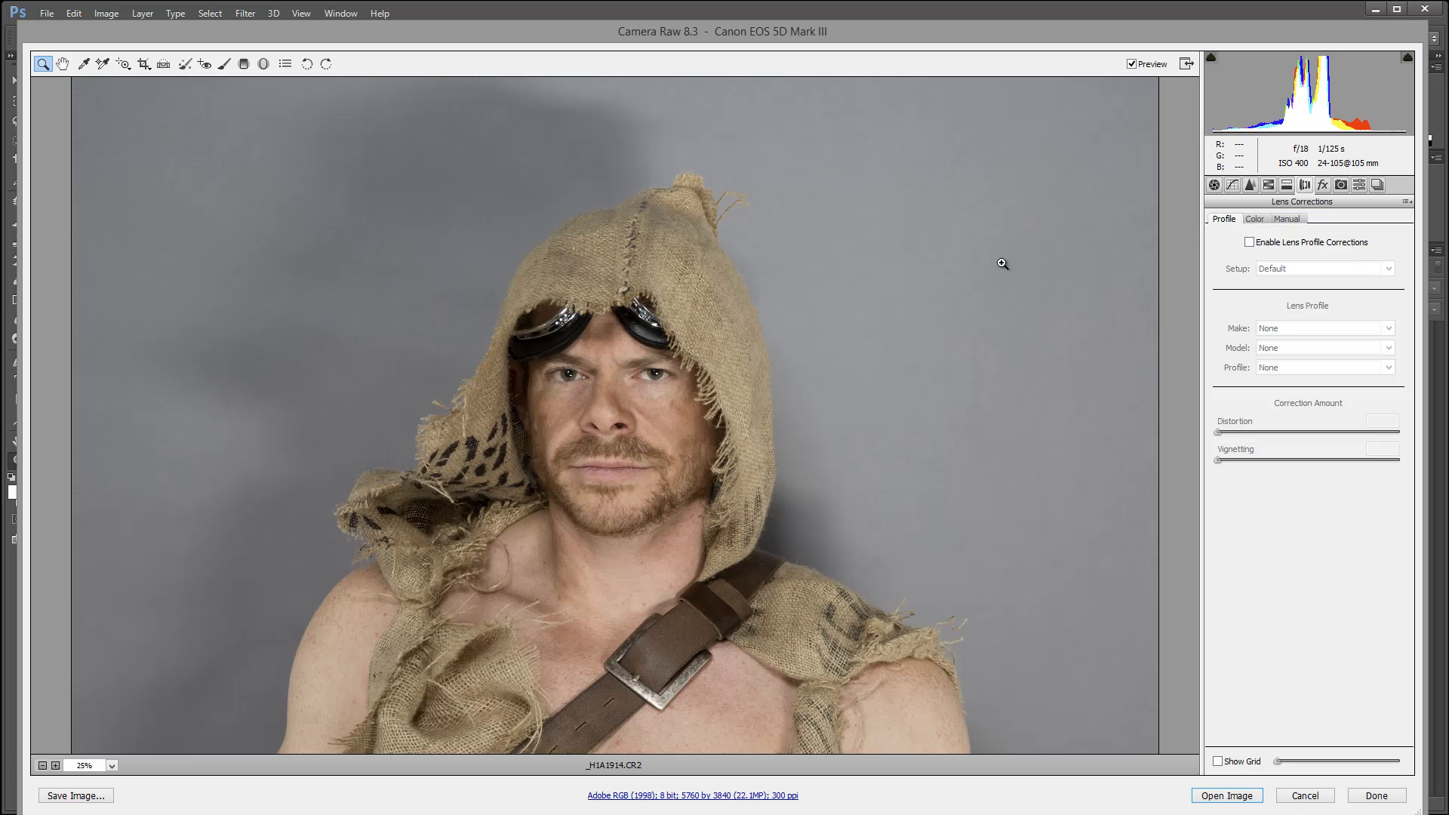
left_click(1256, 220)
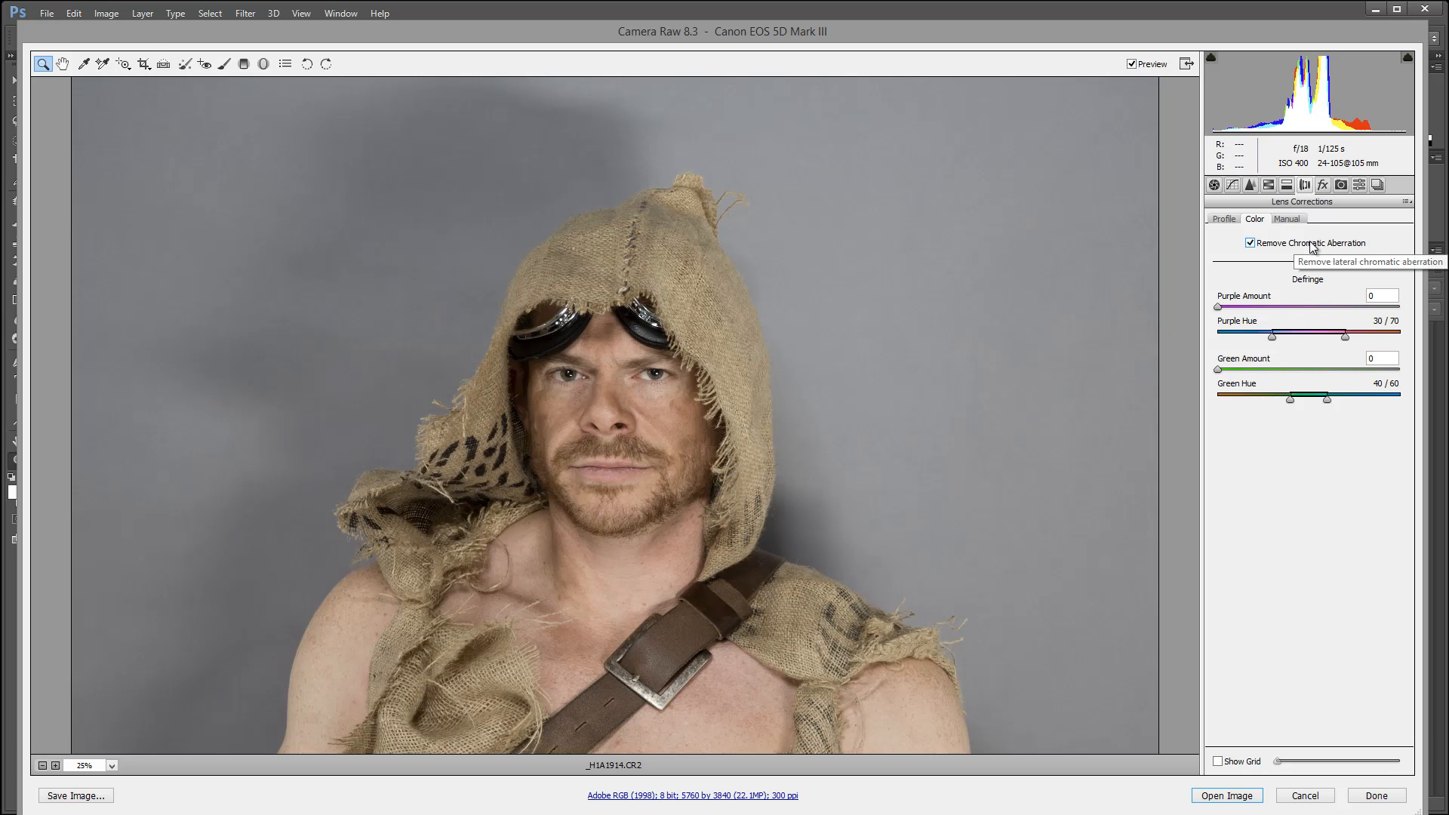
left_click(1227, 795)
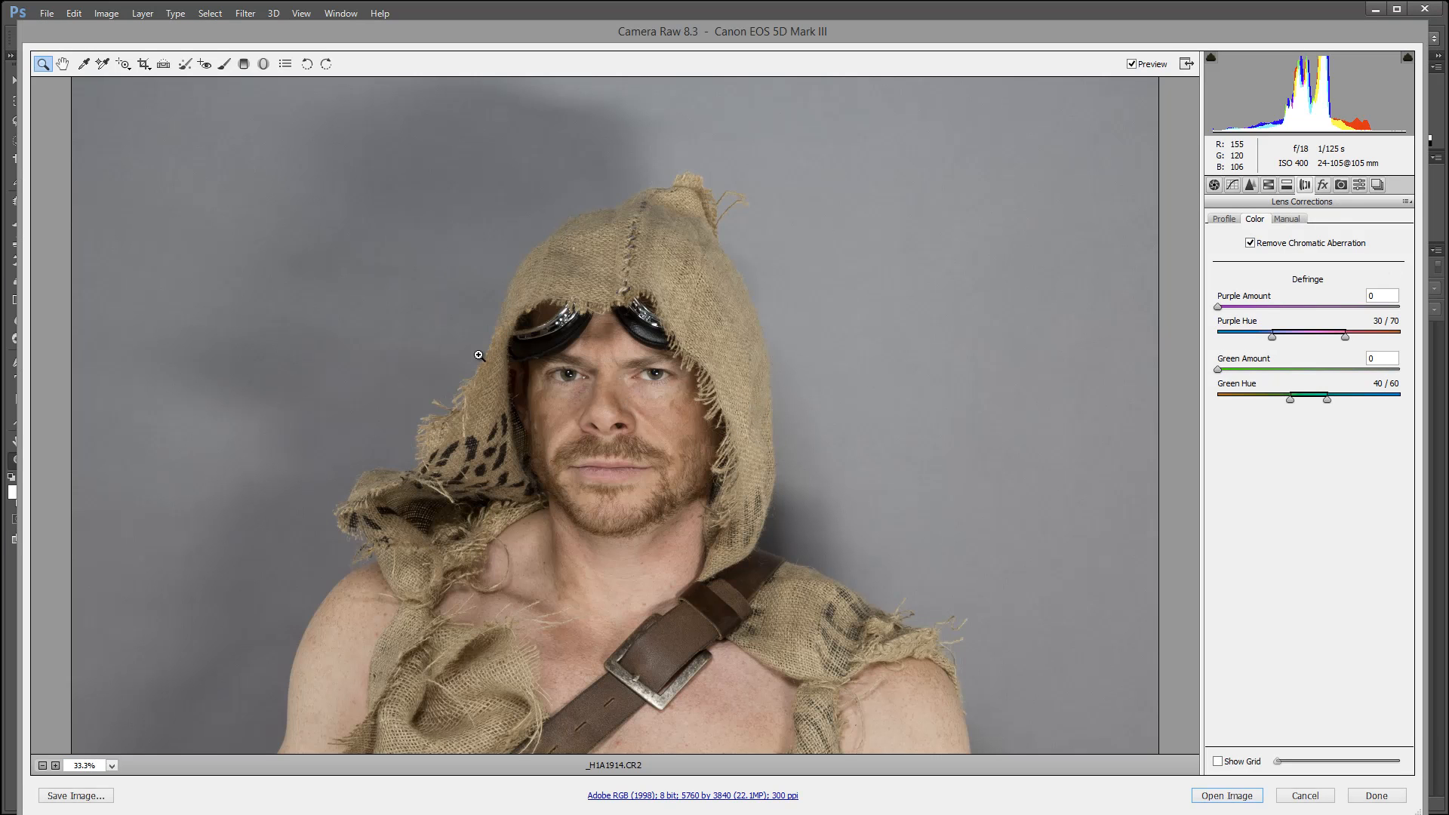
Set the raw portrait's sharpening amount to 93, judging the effect on the cheek skin at 300% zoom.
left_click(638, 317)
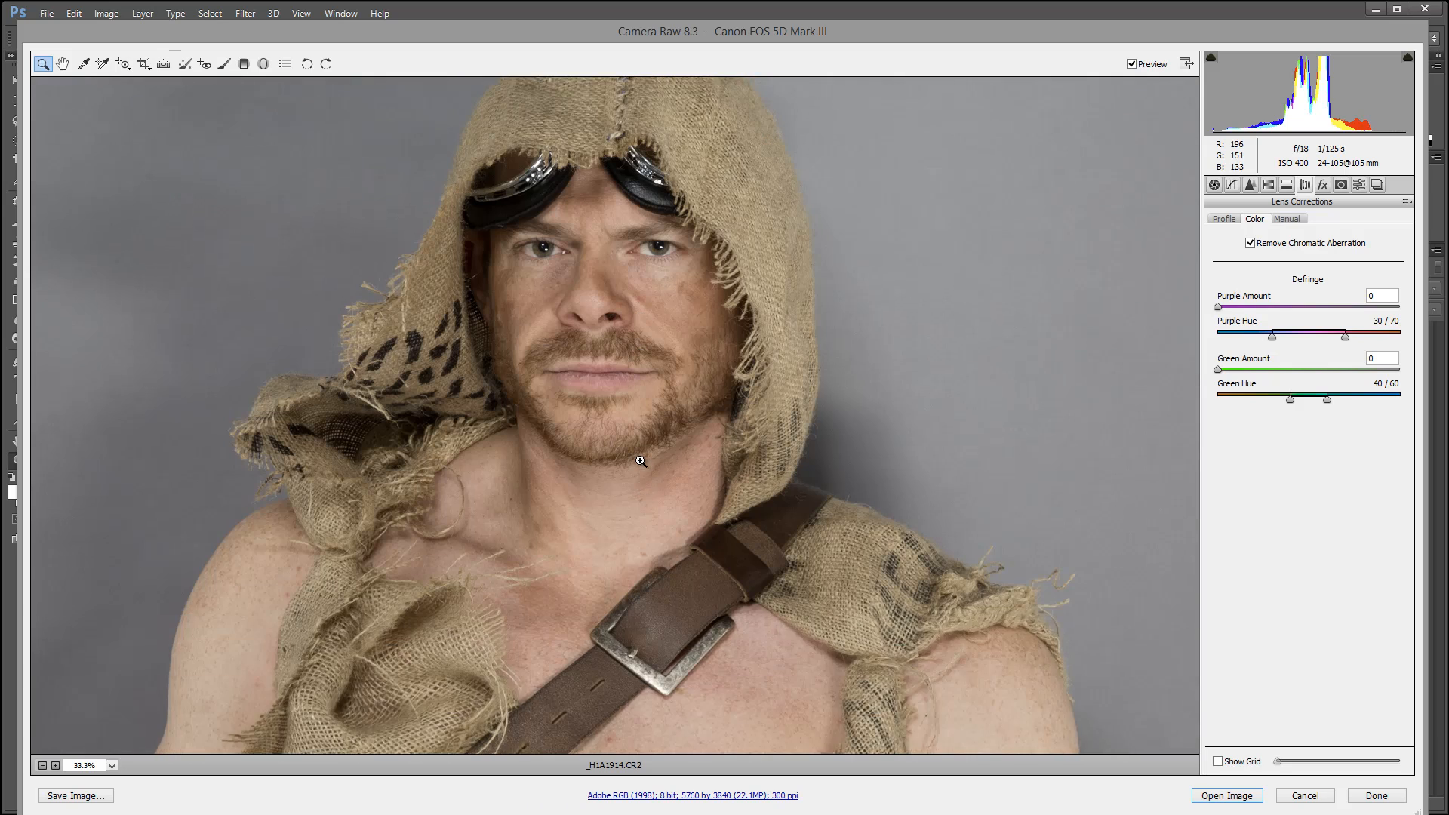
scroll(641, 462, "down", 2)
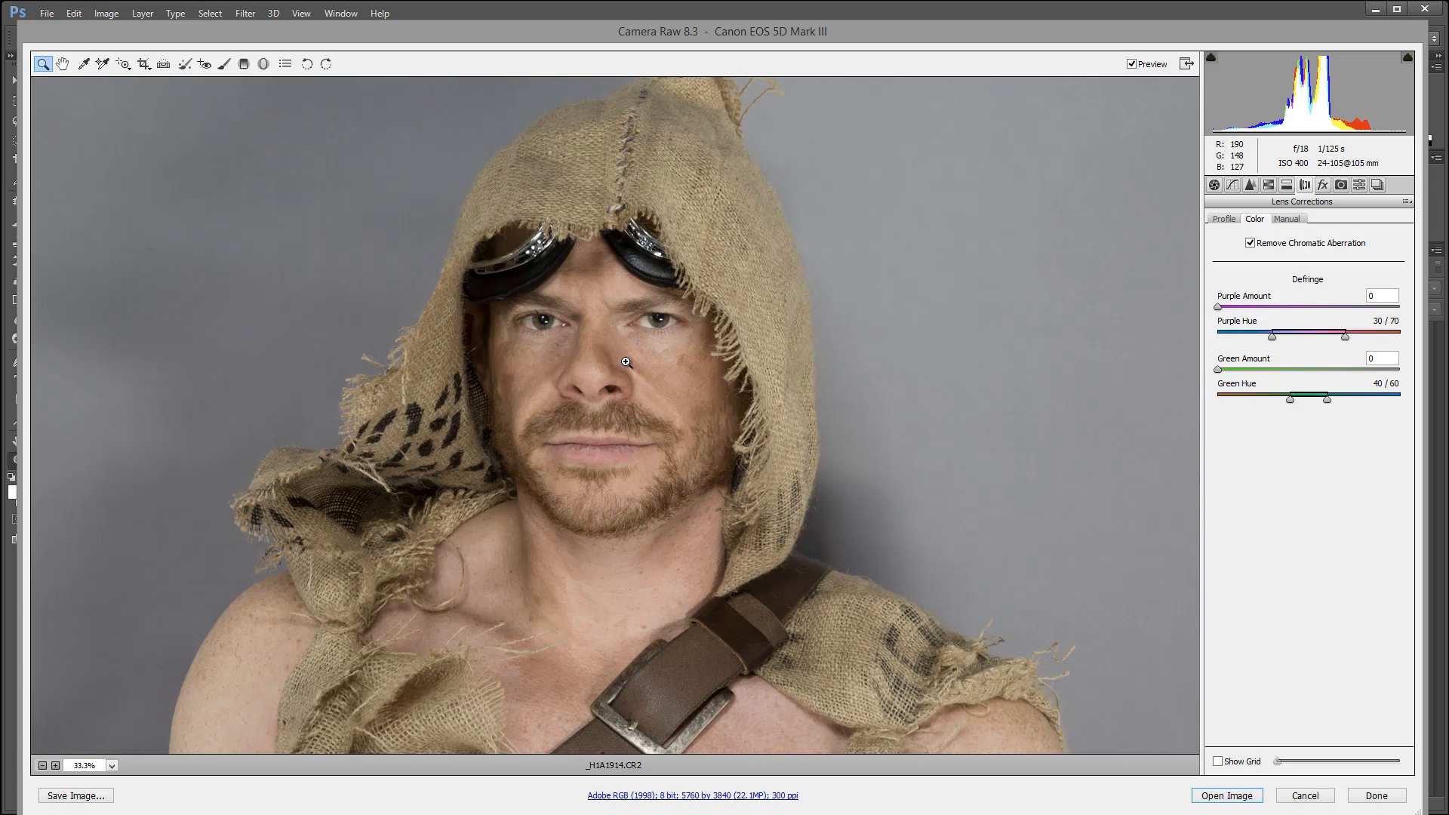
left_click(1228, 795)
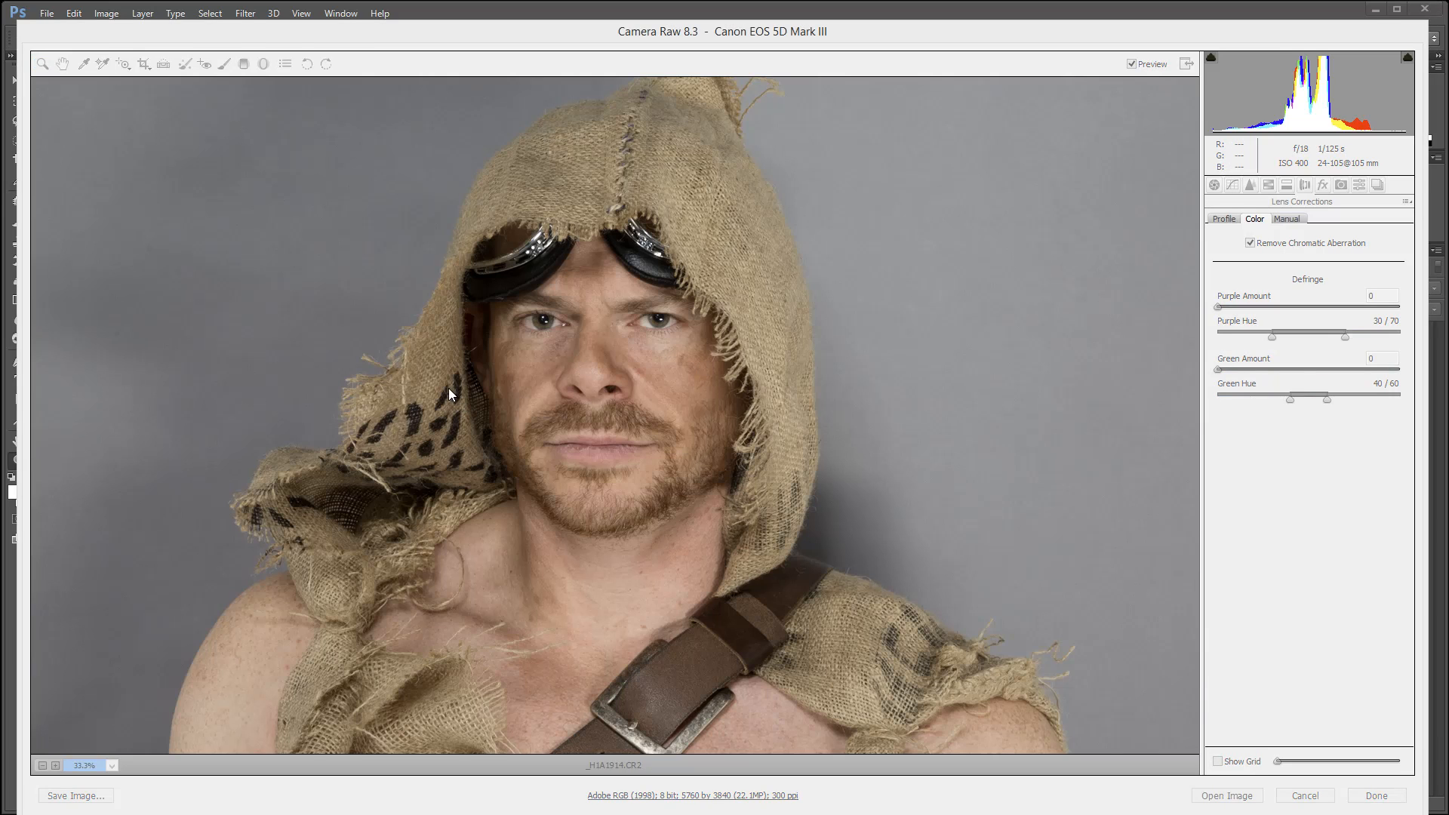
left_click_drag(612, 336, 702, 412)
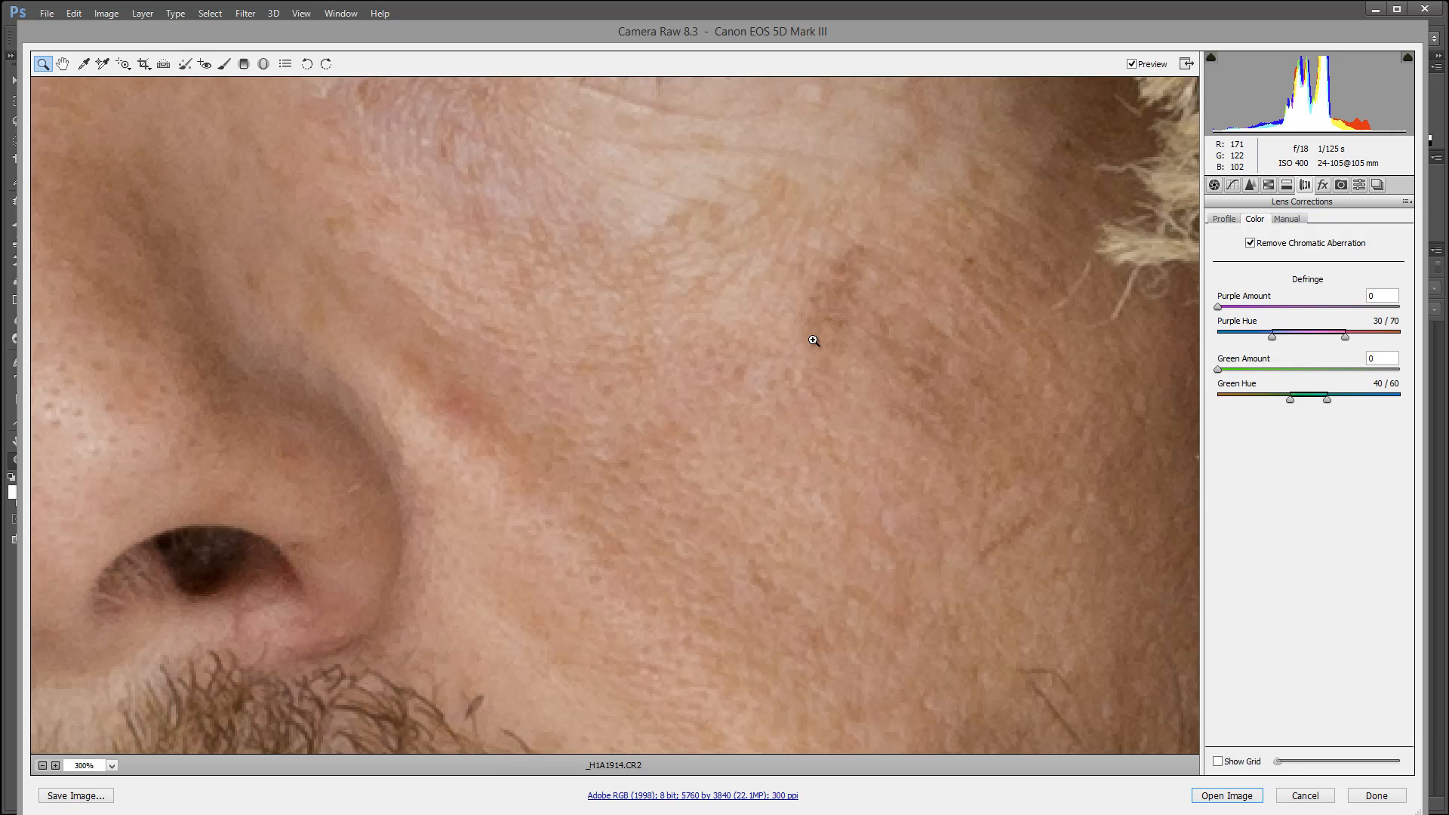
left_click_drag(822, 356, 706, 316)
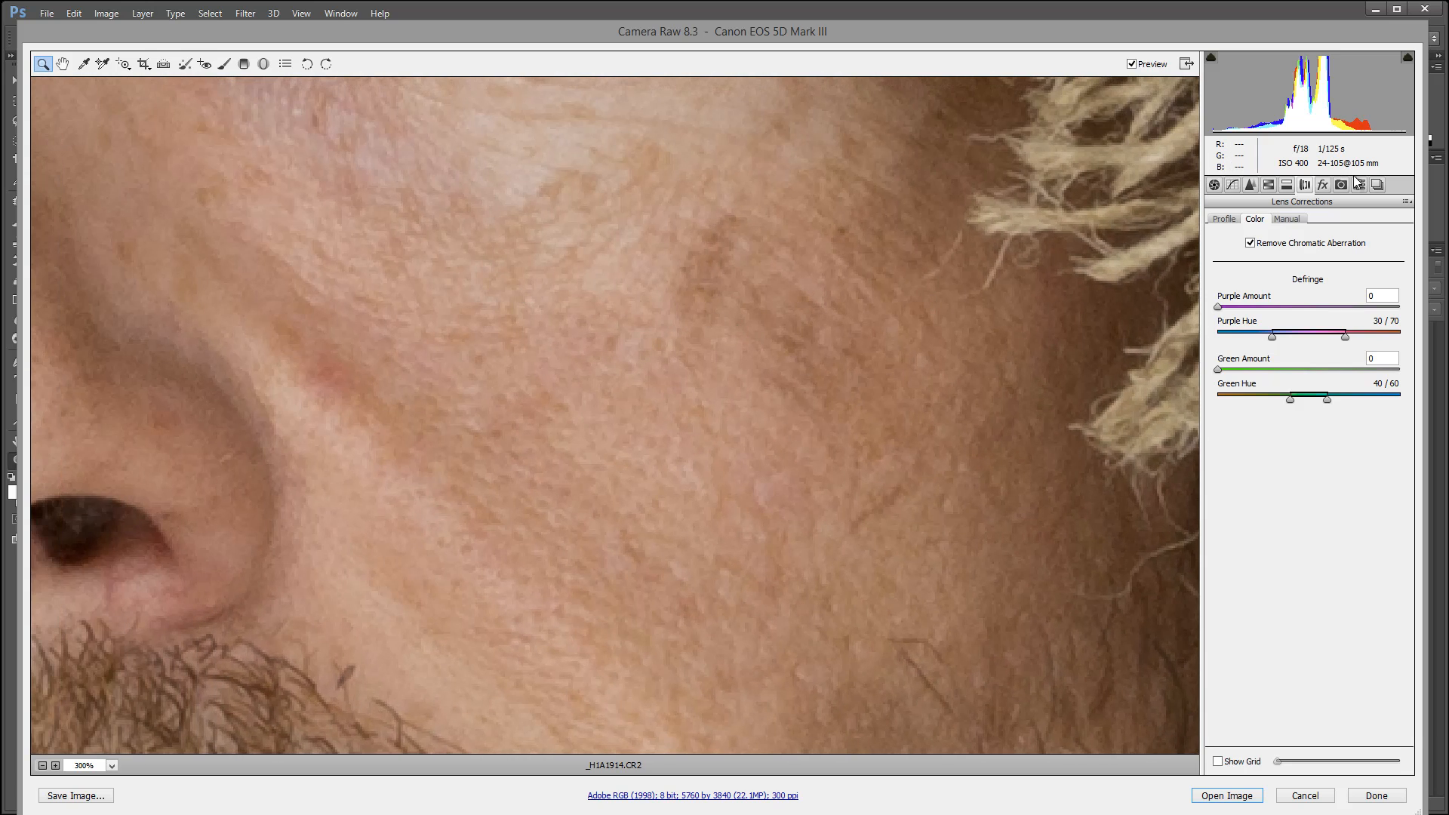
left_click(1250, 185)
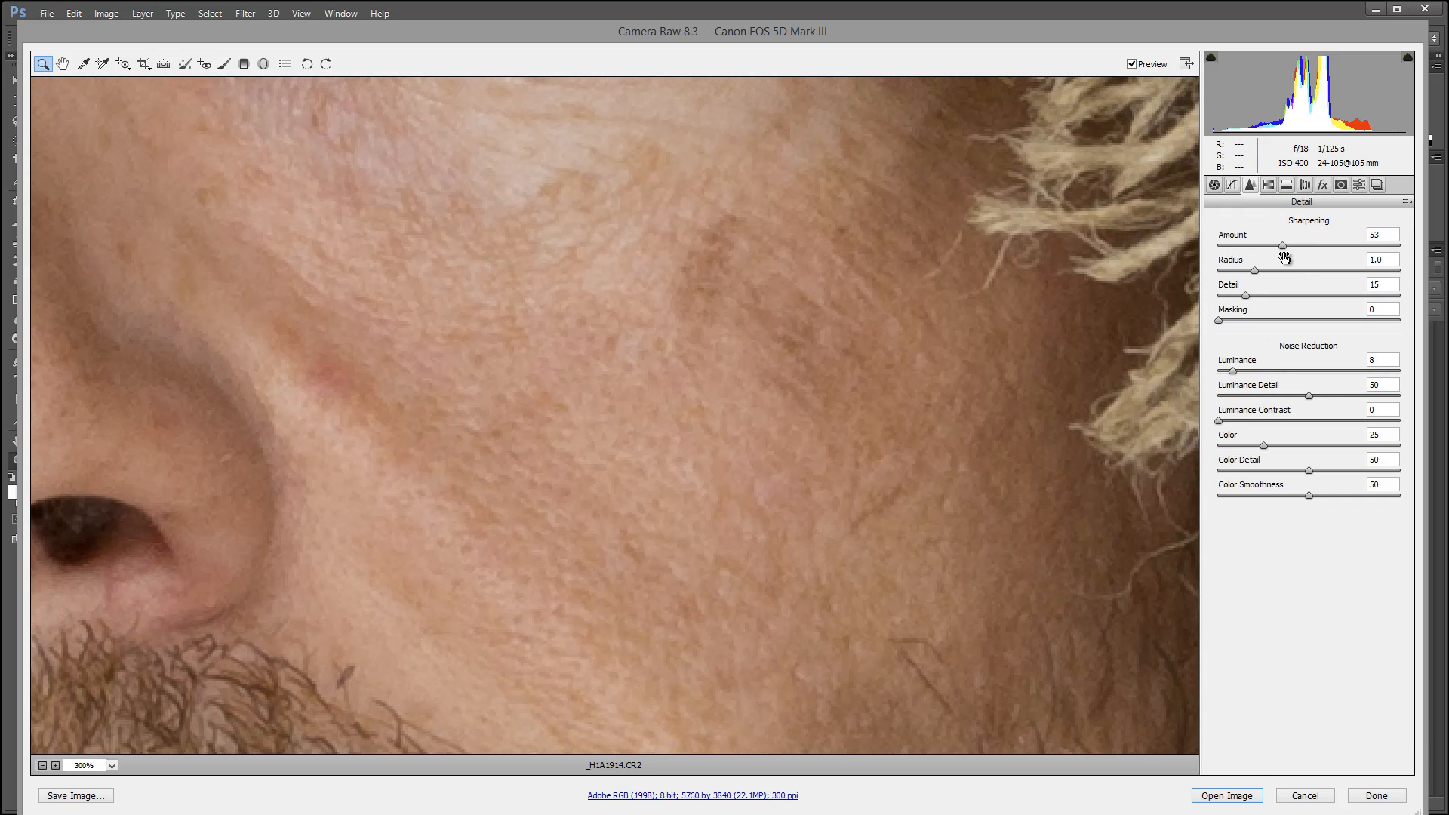
left_click_drag(1282, 245, 1338, 255)
key("ctrl+z")
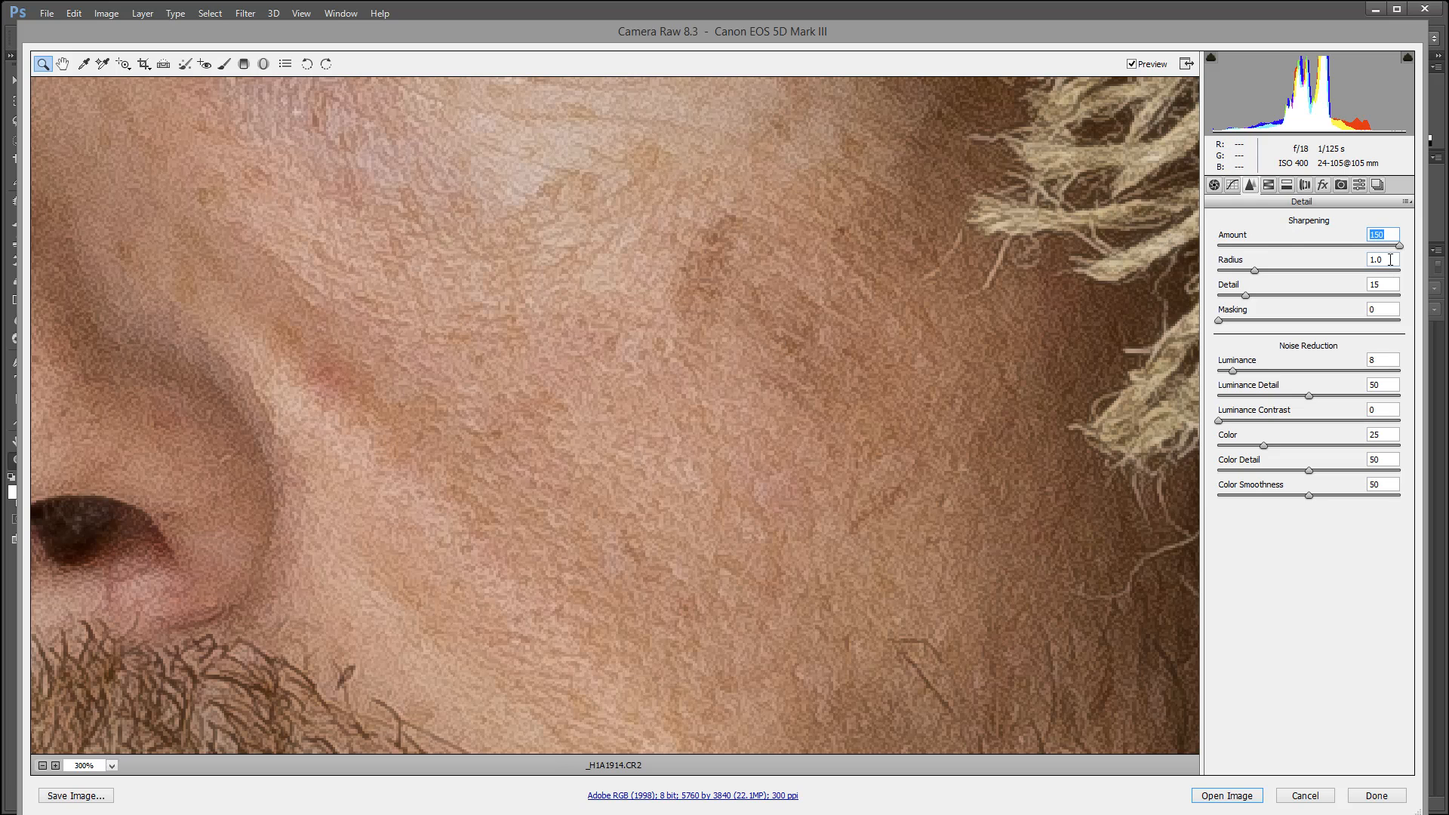
left_click_drag(1396, 248, 1327, 249)
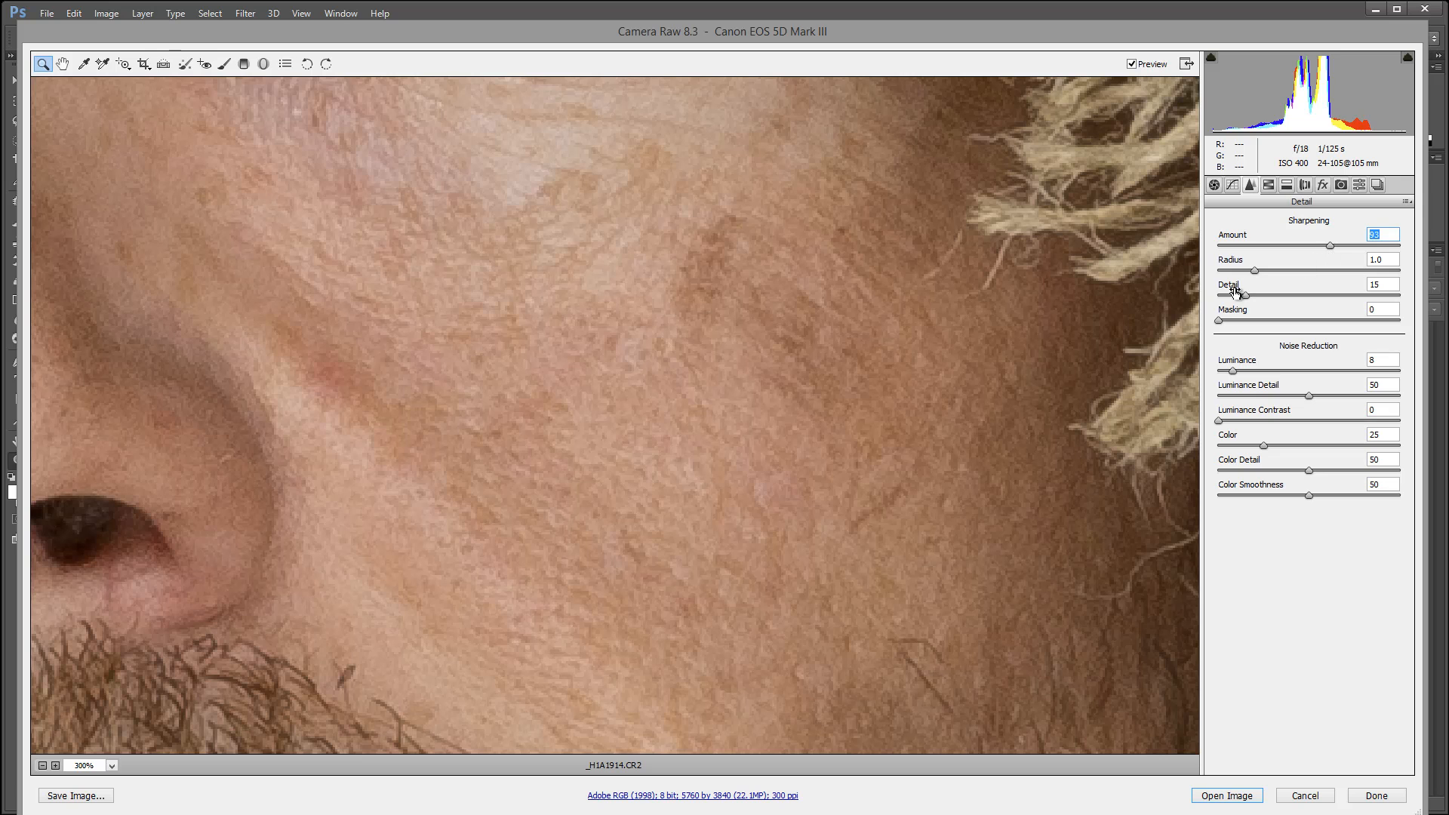
Set the sharpening Detail to 21 and Masking to 4, with Luminance noise reduction at 8.
left_click_drag(1245, 294, 1232, 322)
mouse_move(1230, 372)
left_mouse_down()
mouse_move(1250, 369)
mouse_move(1180, 366)
mouse_move(1230, 369)
left_mouse_up()
key("Return")
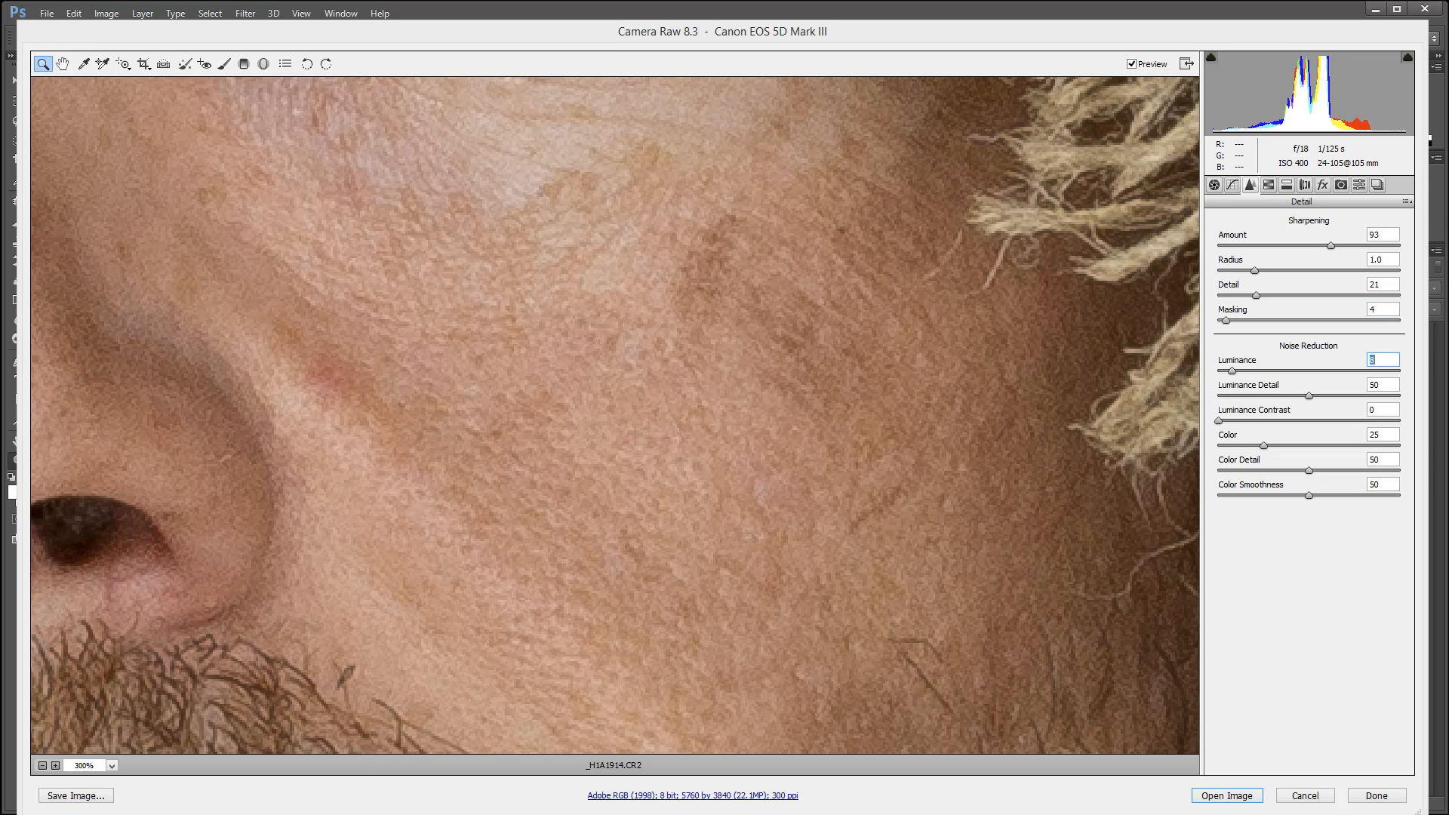
Compare the cheek skin with and without the raw adjustments at 400% zoom, then return to 25%.
left_click(637, 355)
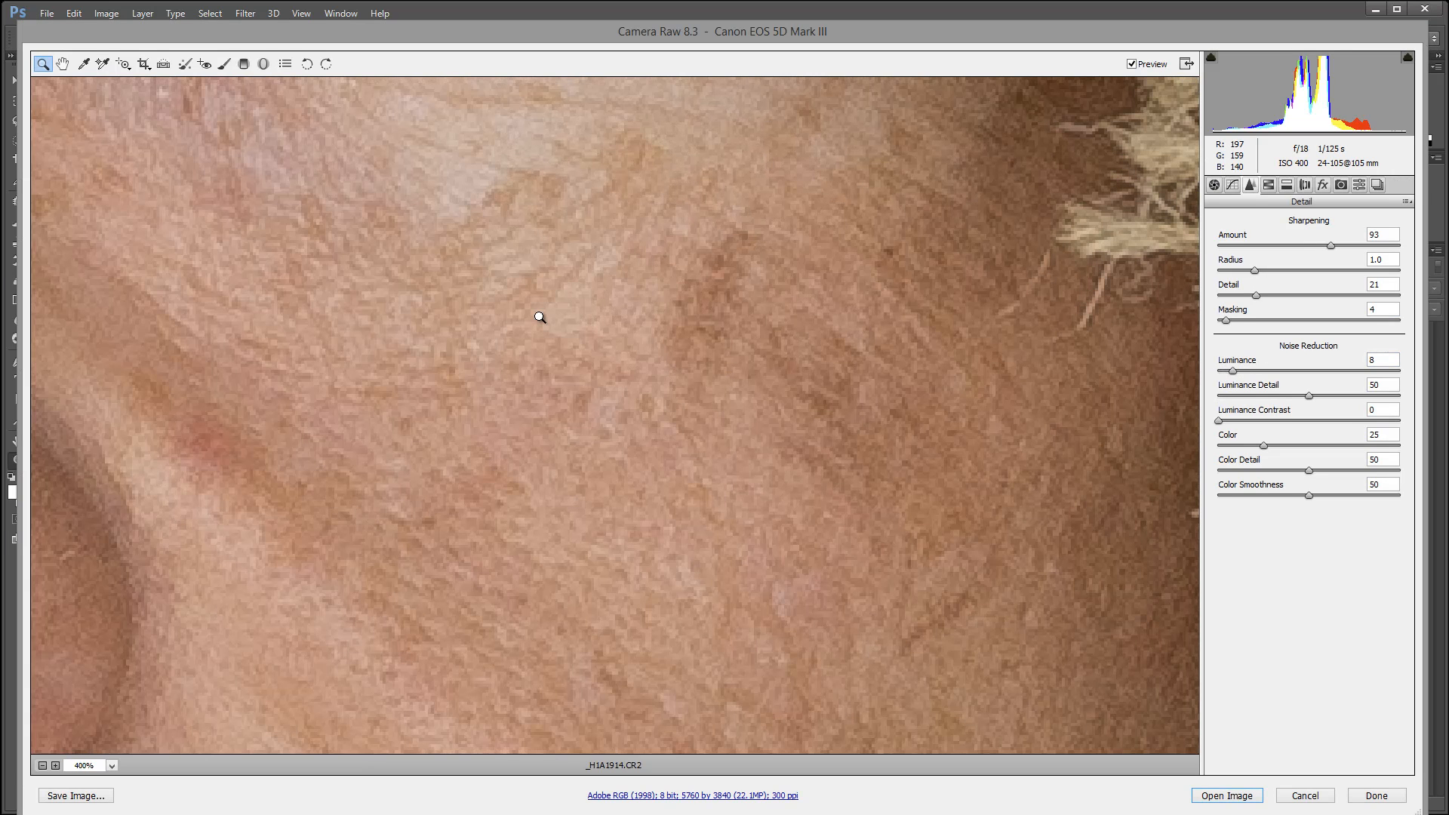
left_click(1132, 65)
left_click(1133, 65)
right_click(586, 359)
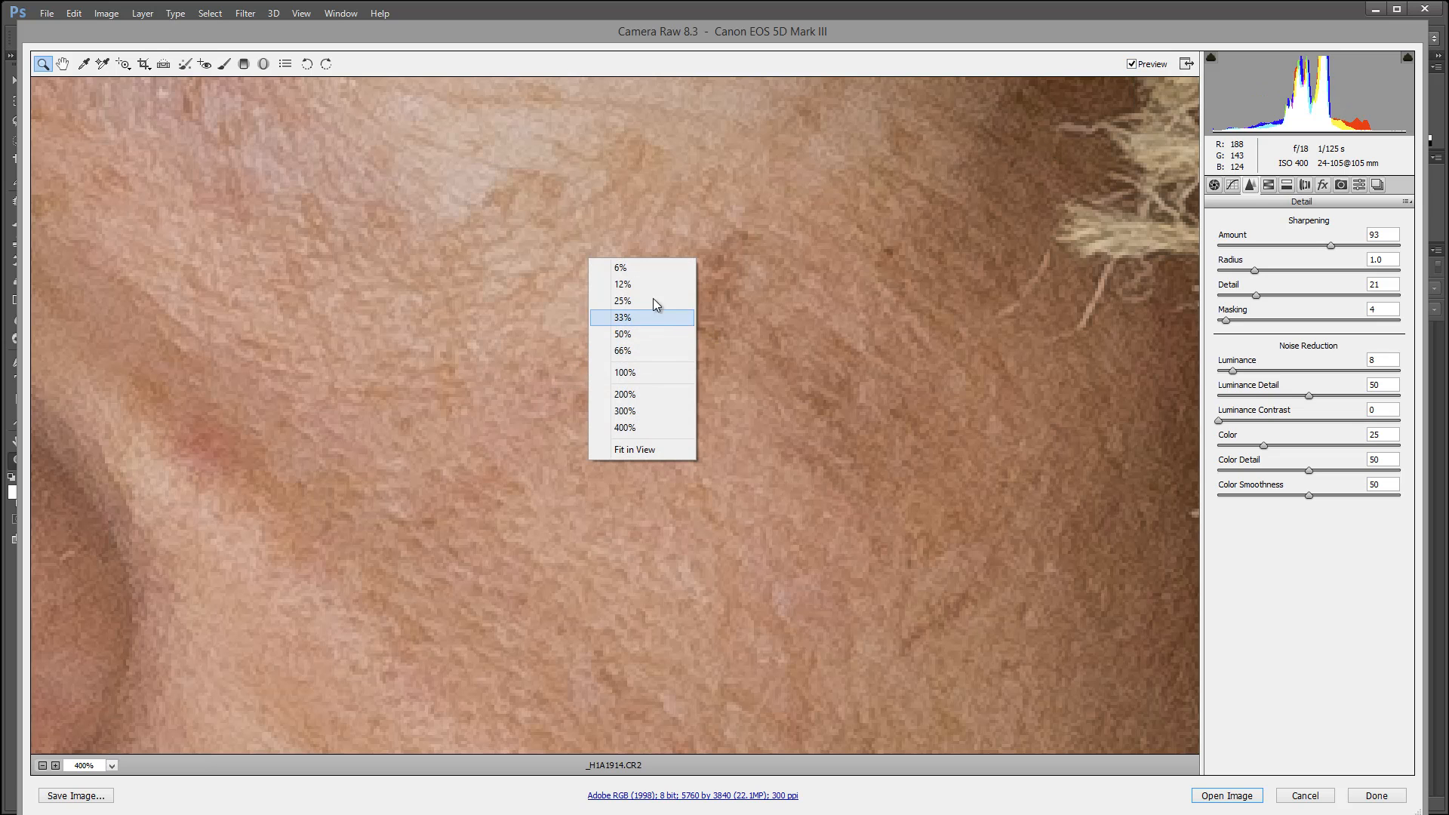
left_click(623, 301)
scroll(643, 400, "down", 2)
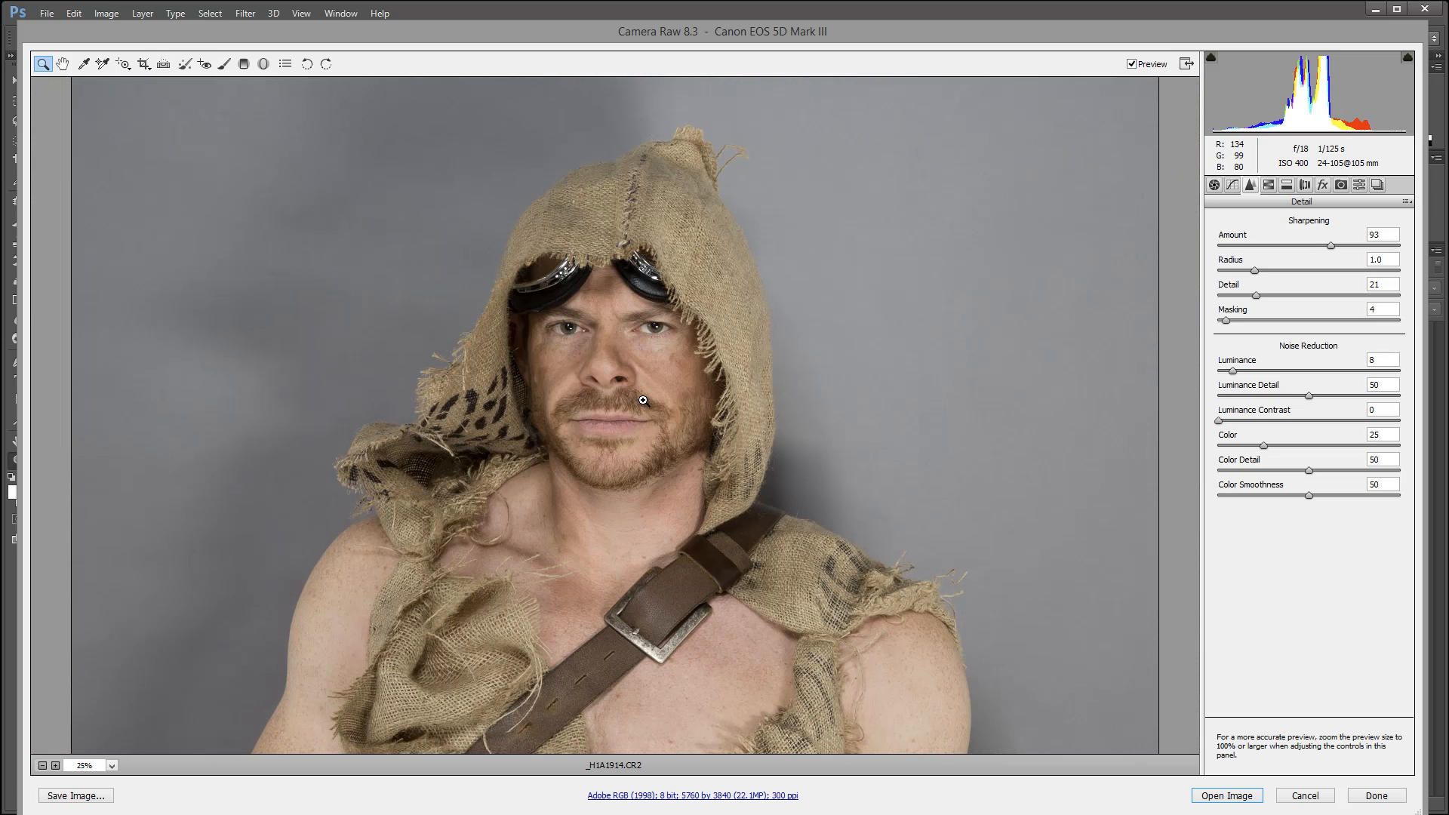
Set the raw portrait's basic tone to Highlights +13 and Shadows +21.
left_click(1215, 185)
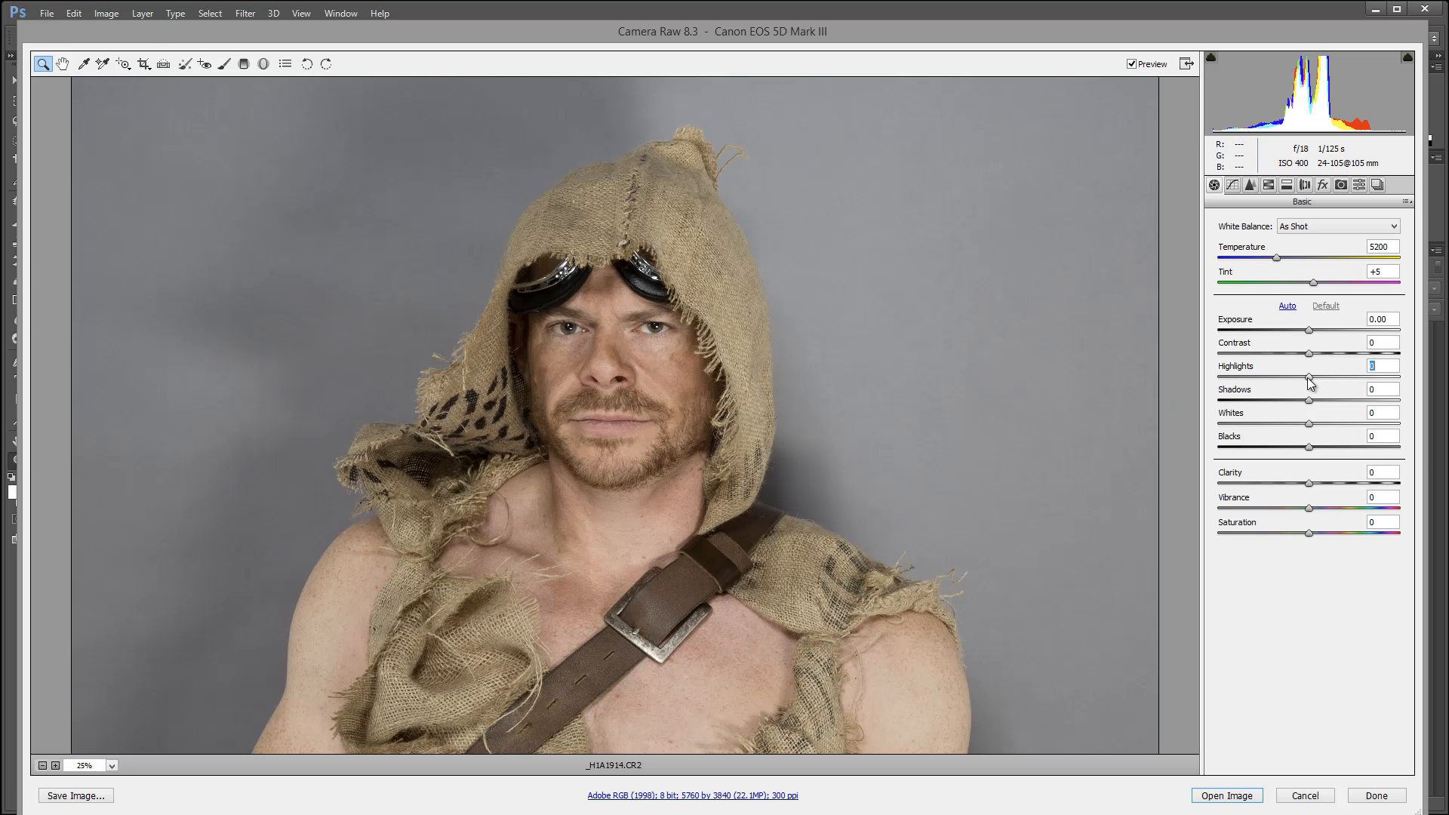
left_click_drag(1309, 378, 1335, 378)
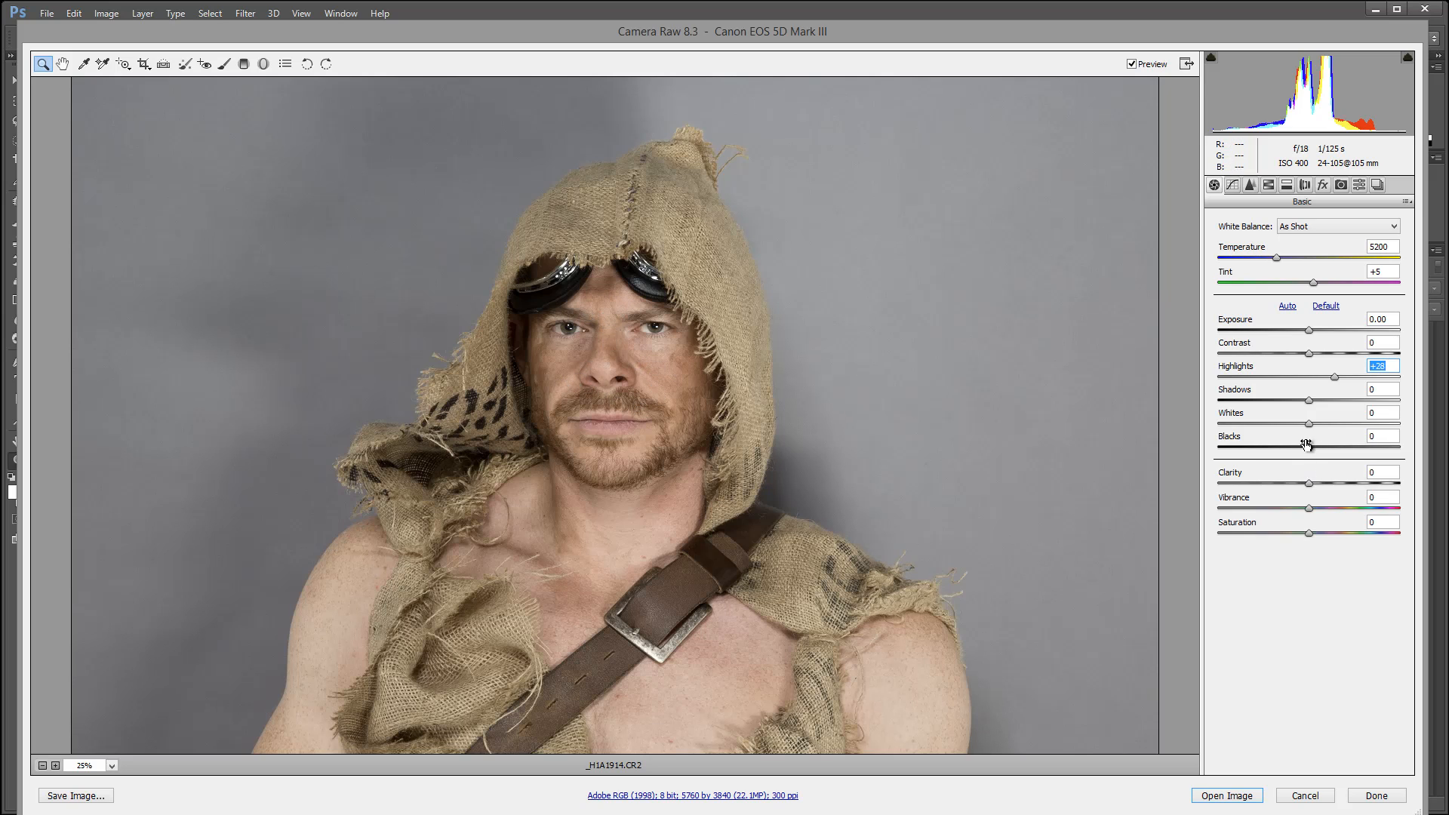
left_click_drag(1309, 400, 1366, 403)
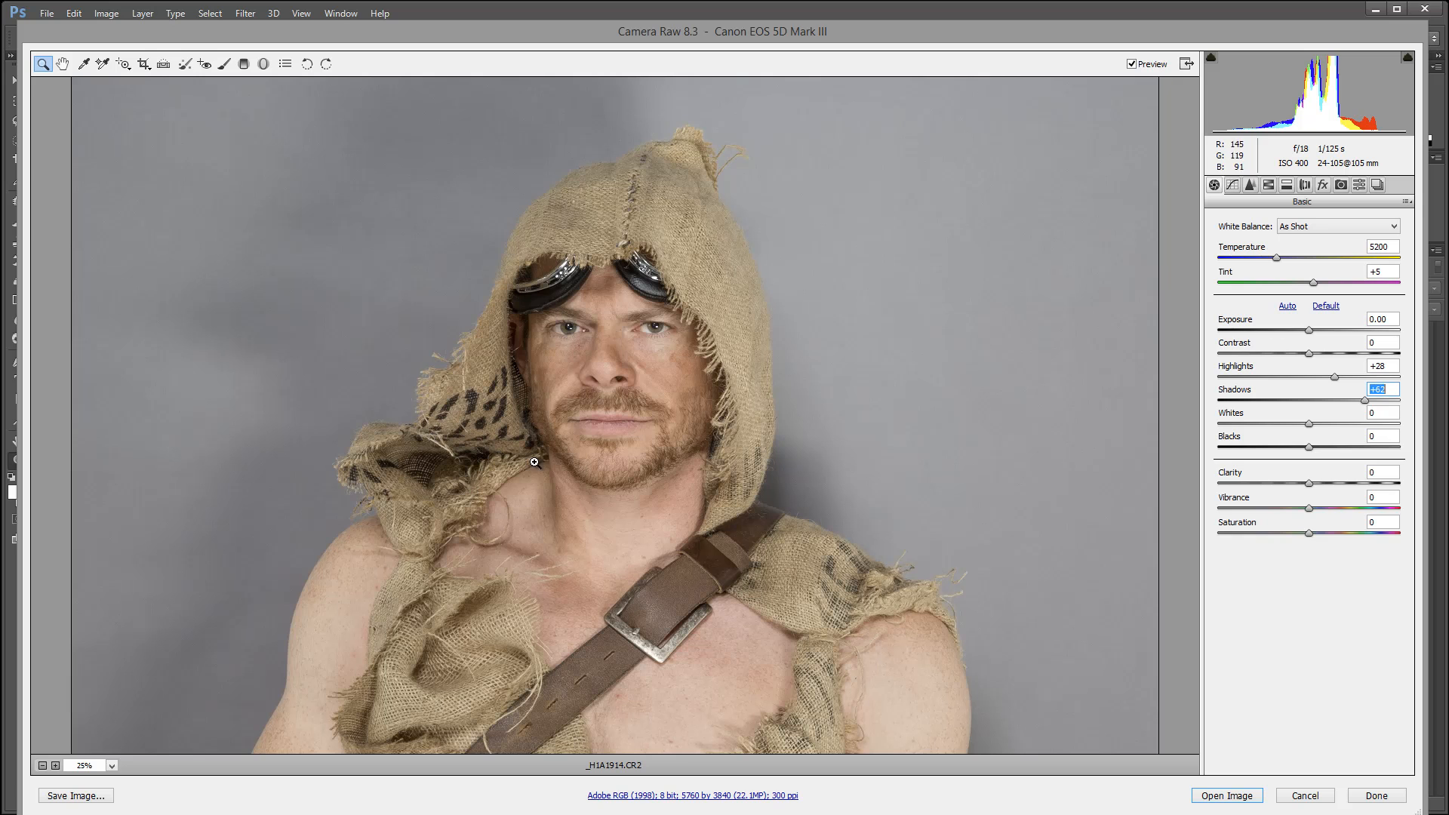
left_click_drag(1365, 400, 1320, 382)
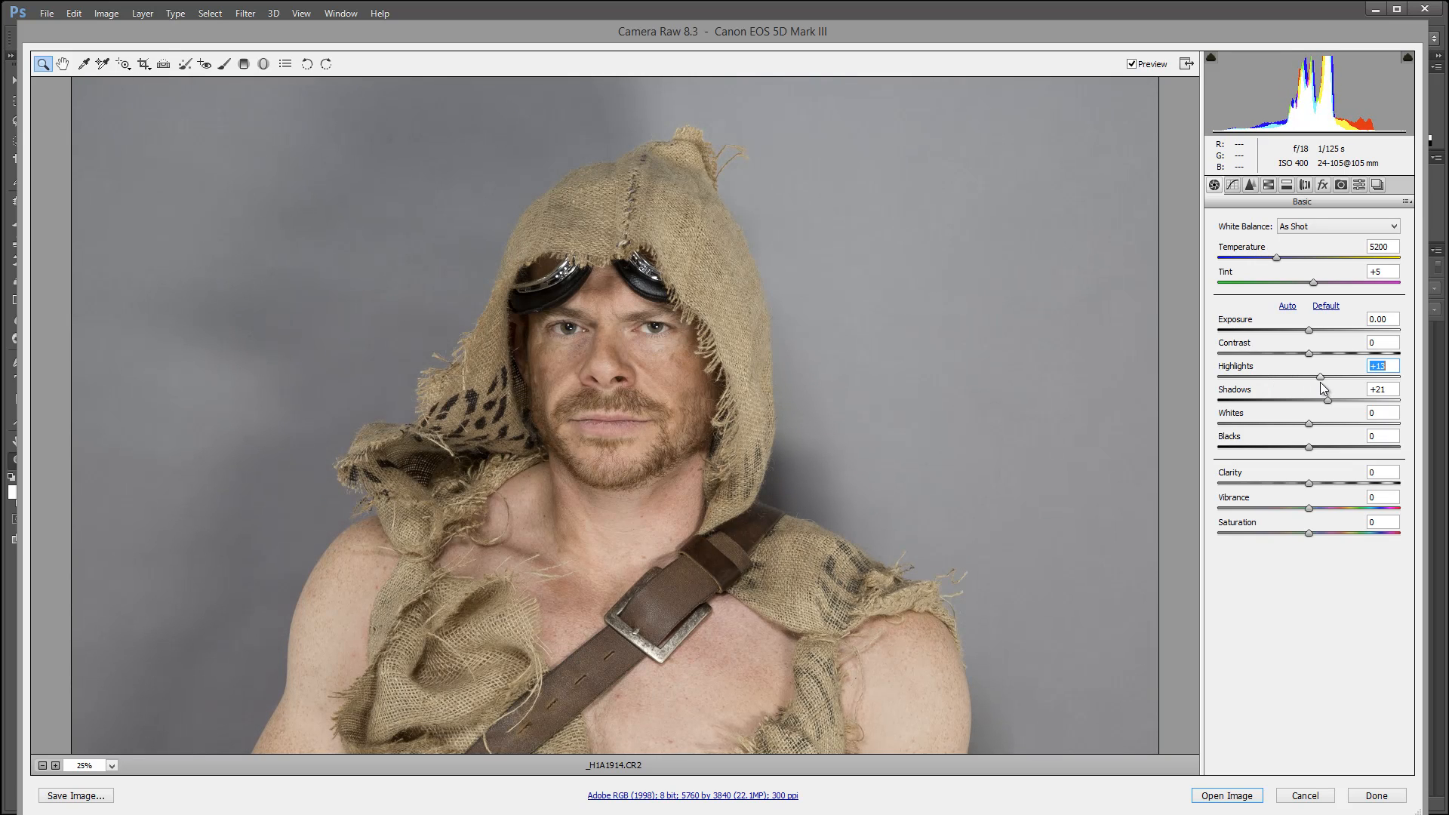
Brighten the skin tones by setting the HSL luminance of Oranges to +9.
left_click(1268, 186)
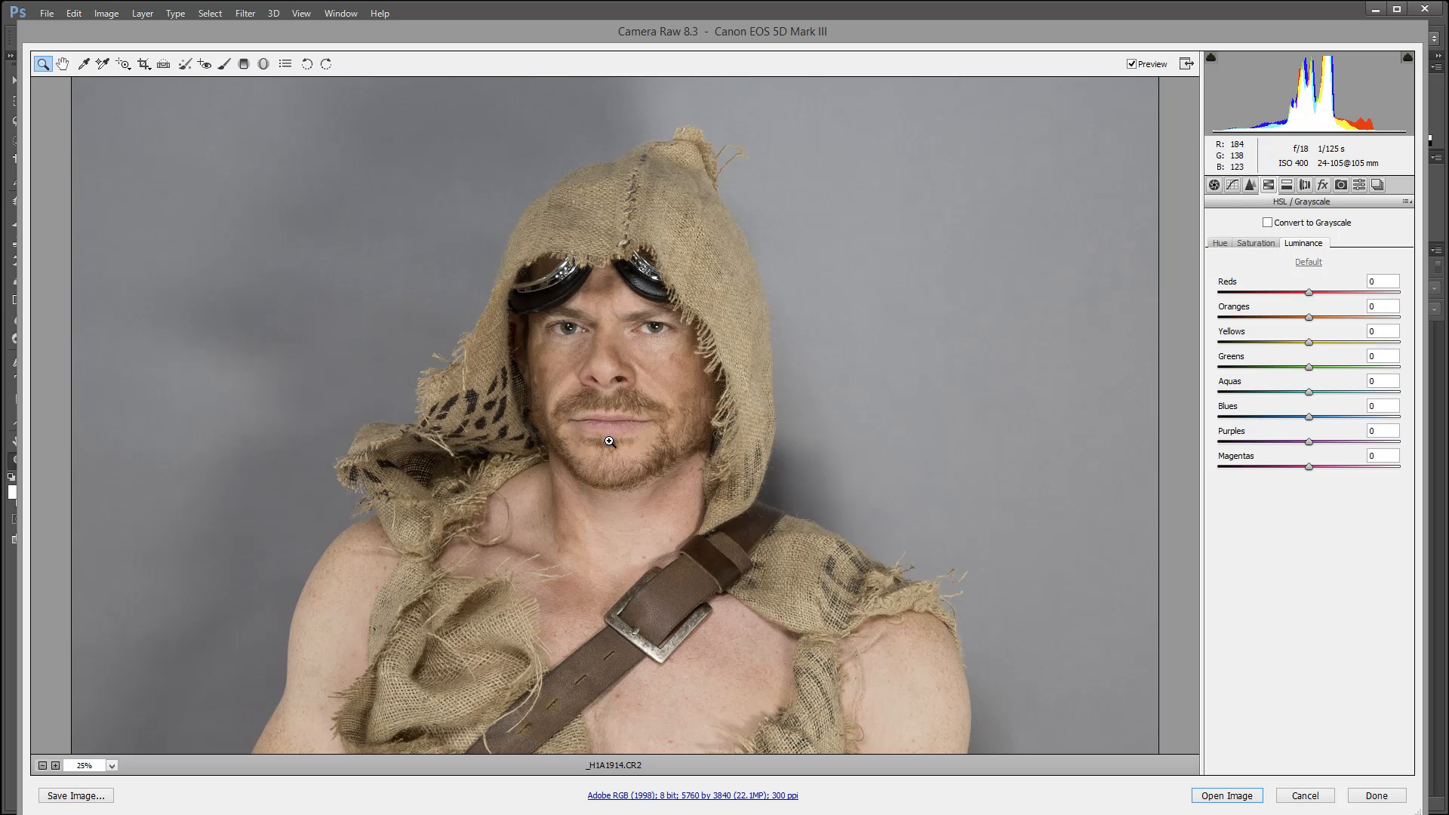
mouse_move(1313, 308)
left_mouse_down()
mouse_move(1368, 317)
mouse_move(1322, 334)
left_mouse_up()
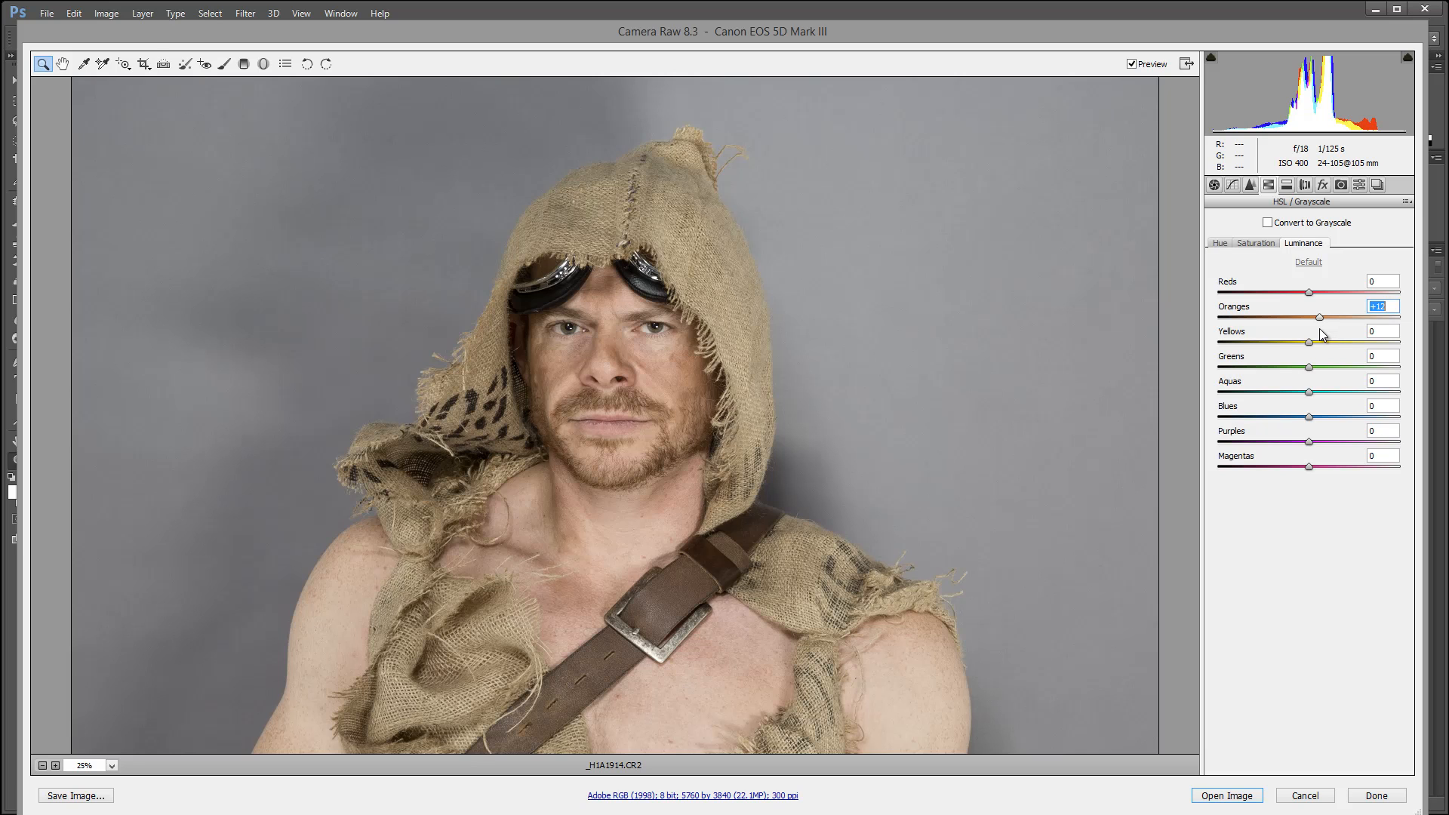
key("Down")
key("Down")
key("Down")
Set the HSL luminance of Reds to +11 and raise the Yellows luminance slightly.
left_click_drag(1308, 292, 1155, 307)
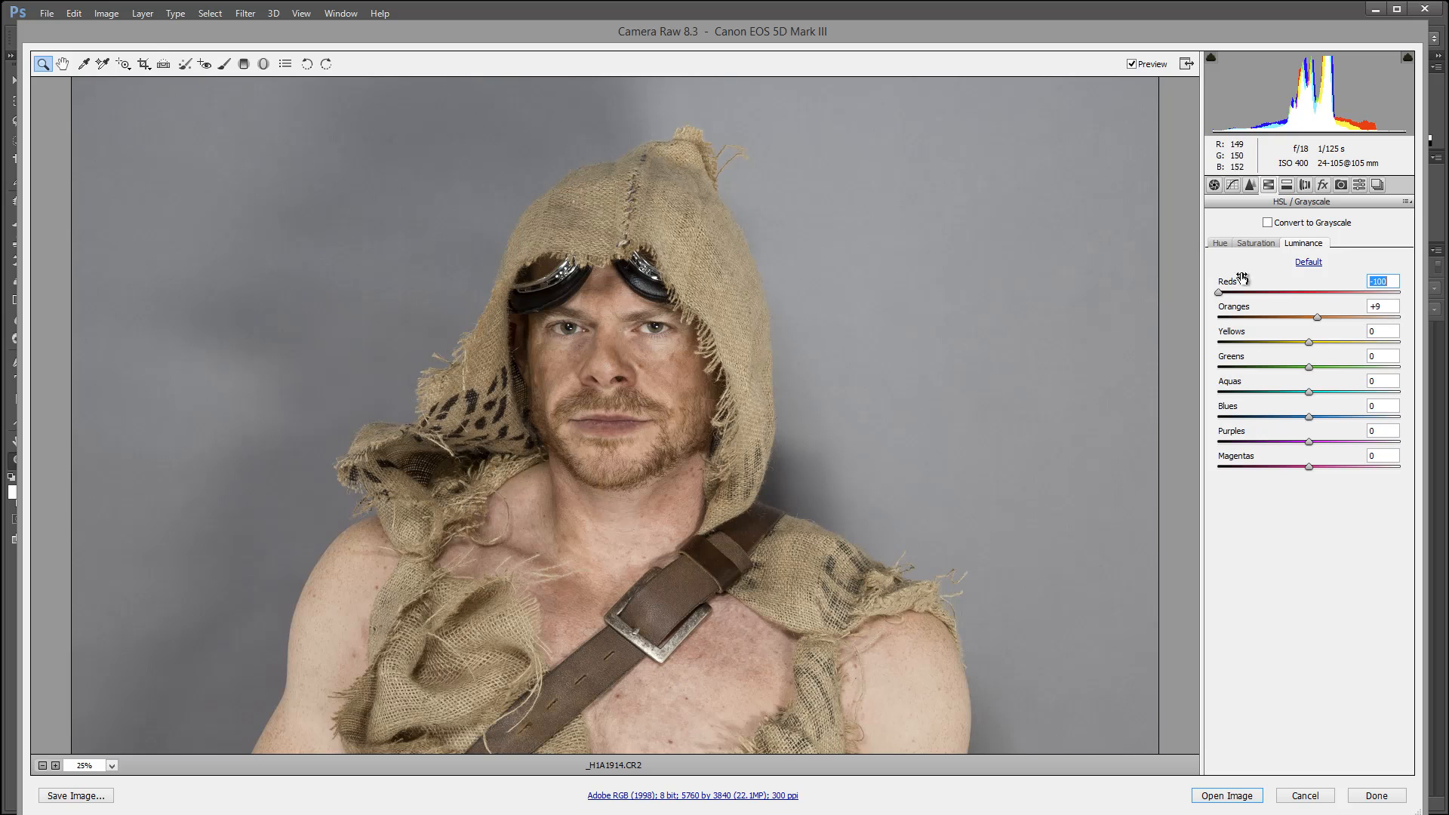
left_click_drag(1223, 295, 1318, 293)
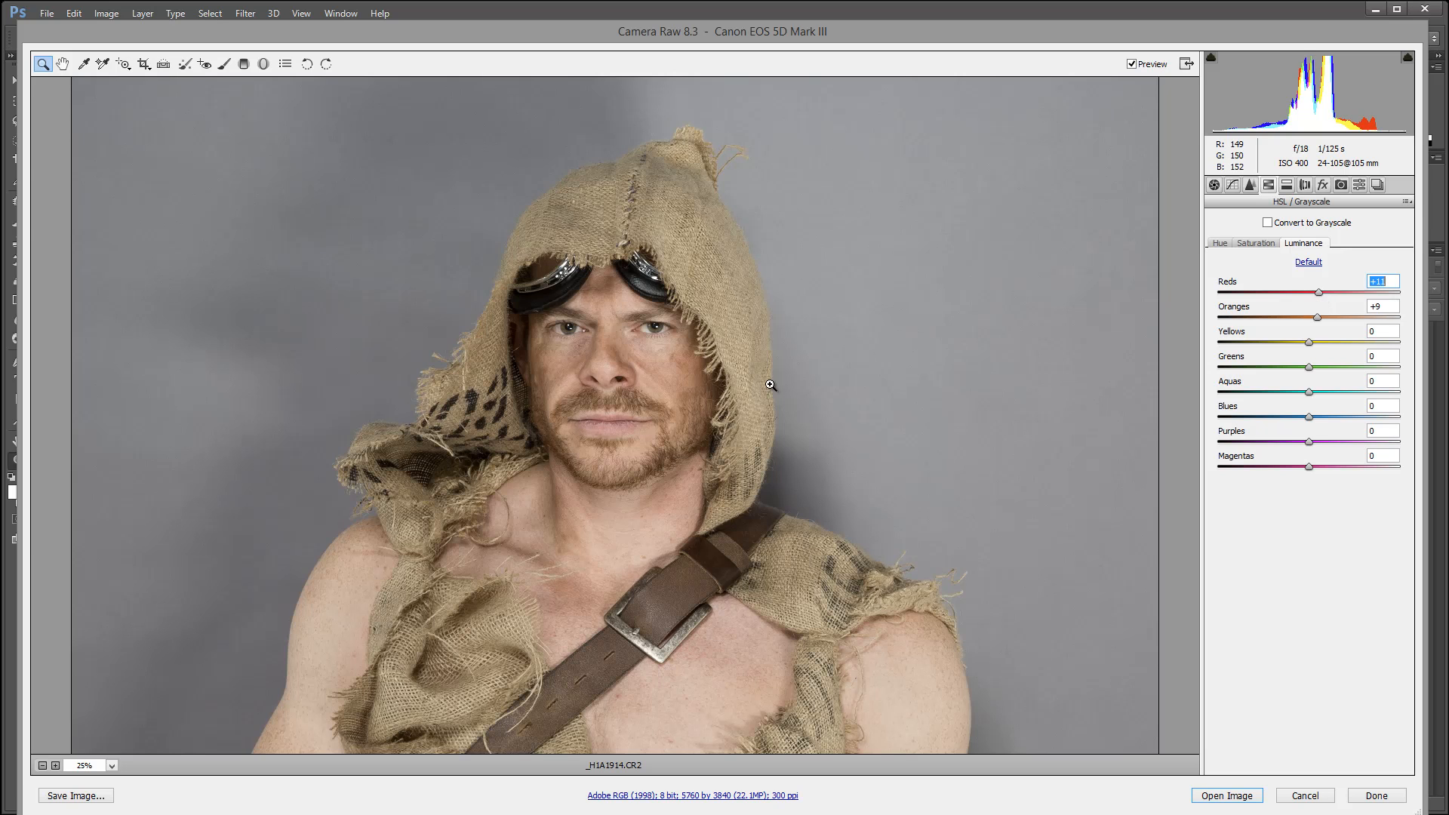
mouse_move(1309, 342)
left_mouse_down()
mouse_move(1401, 343)
mouse_move(1227, 344)
mouse_move(1317, 346)
left_mouse_up()
Set the HSL saturation of Oranges to 0 and open the raw portrait as an image for editing.
left_click(1250, 242)
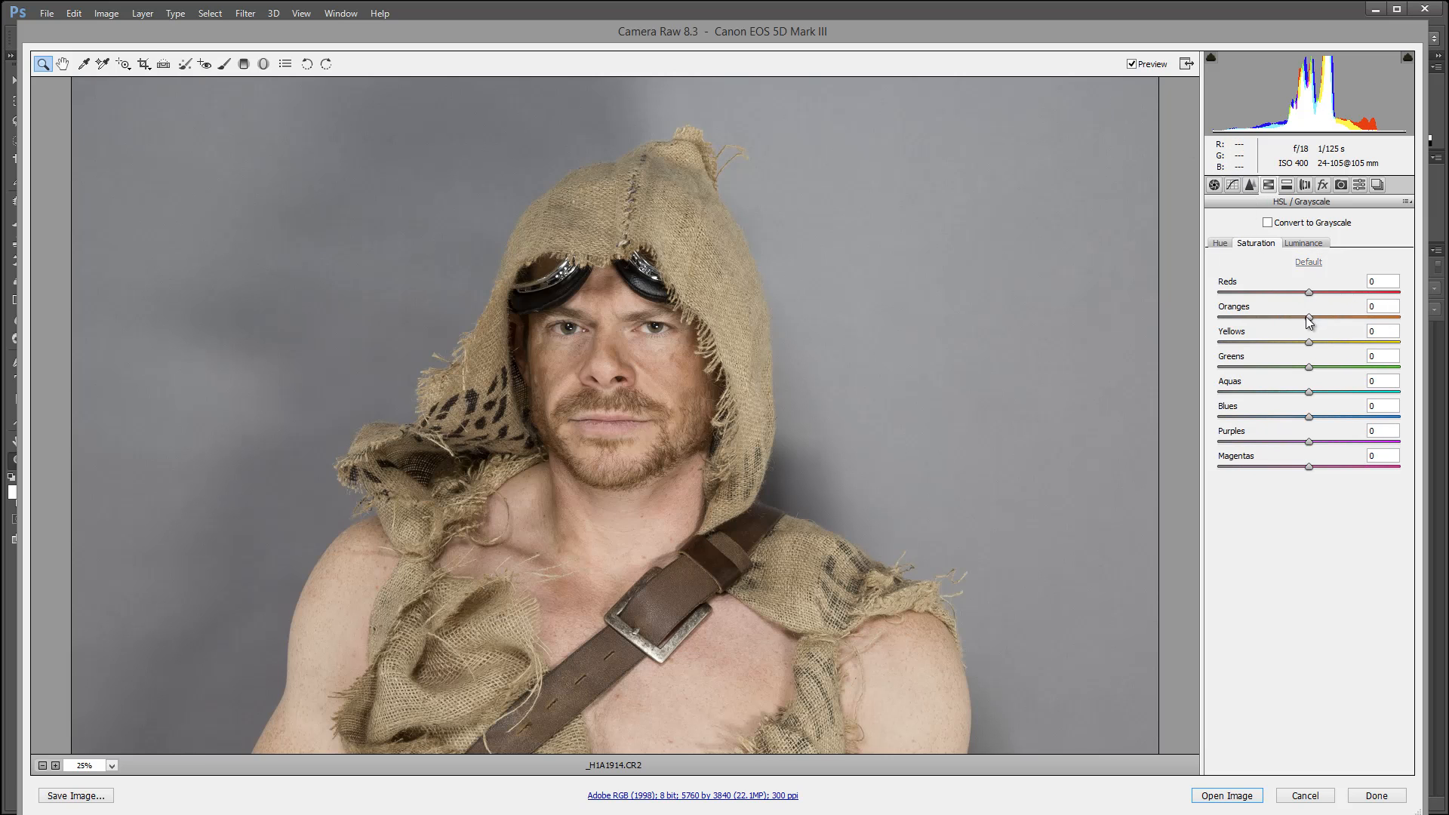
mouse_move(1308, 317)
left_mouse_down()
mouse_move(1244, 318)
mouse_move(1333, 326)
mouse_move(1309, 330)
left_mouse_up()
type("0")
key("shift")
left_click(1210, 794)
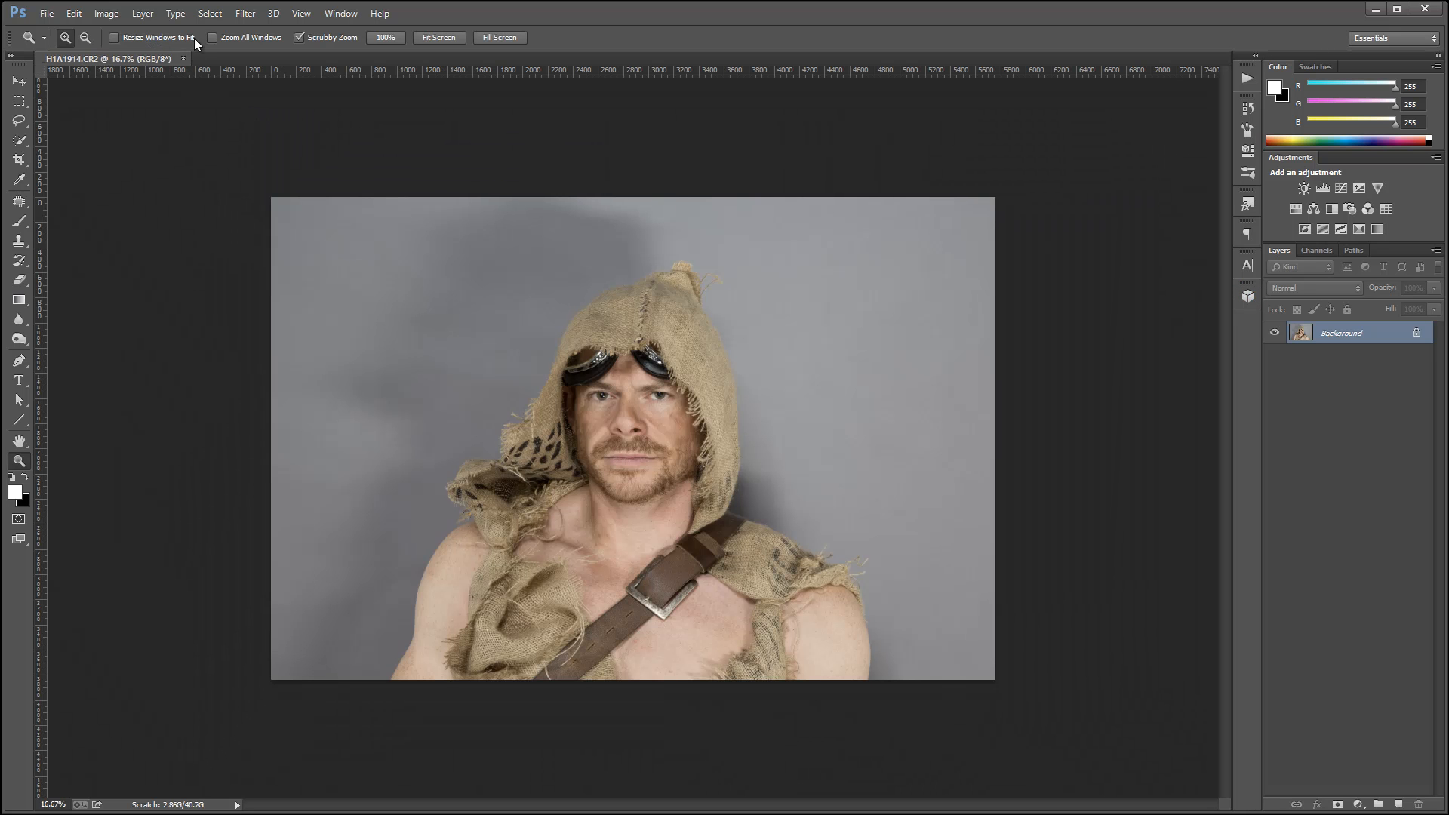
left_click(254, 15)
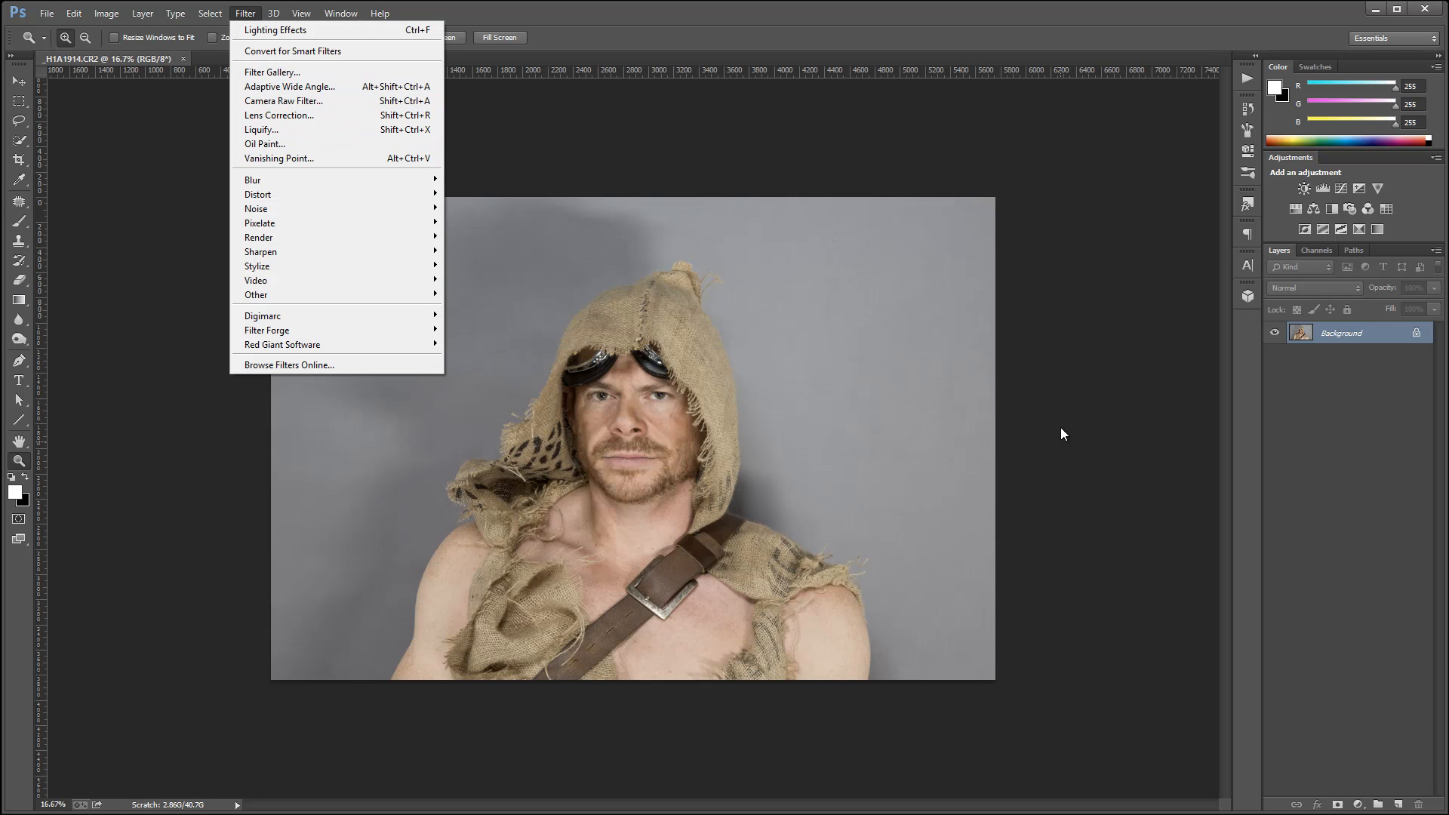
left_click(699, 156)
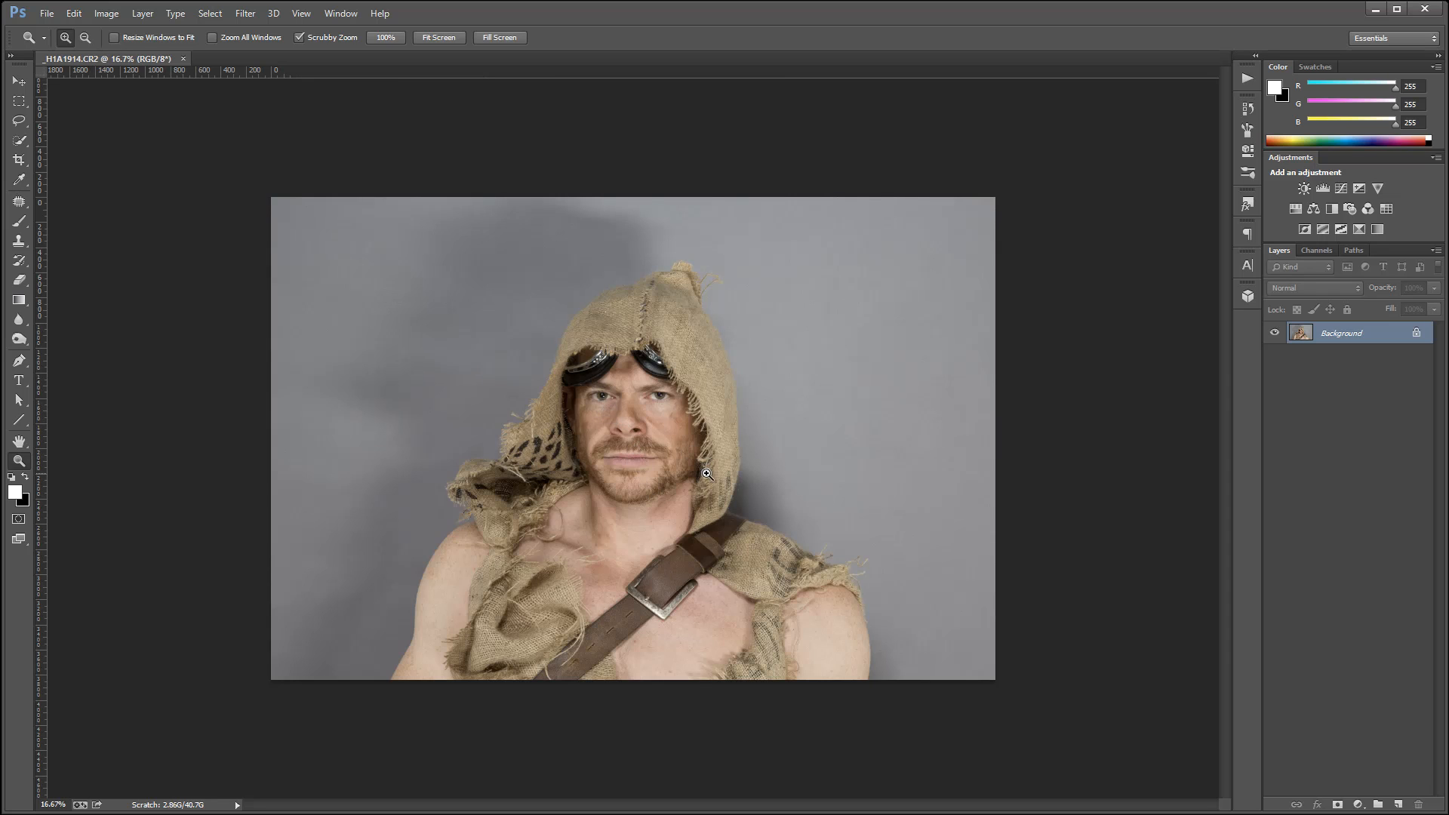
left_click_drag(647, 440, 739, 396)
scroll(746, 414, "down", 7)
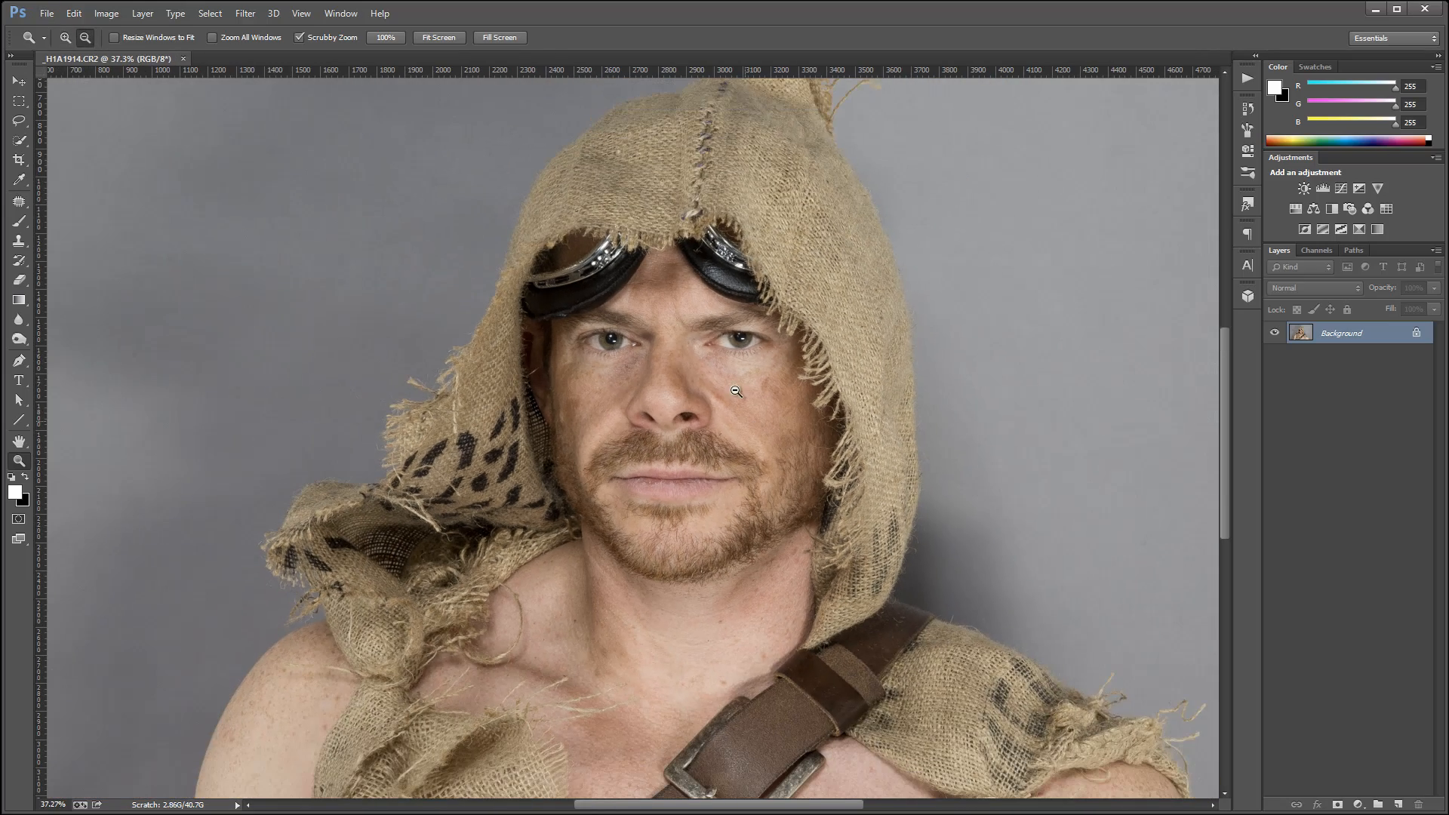
scroll(744, 391, "down", 2)
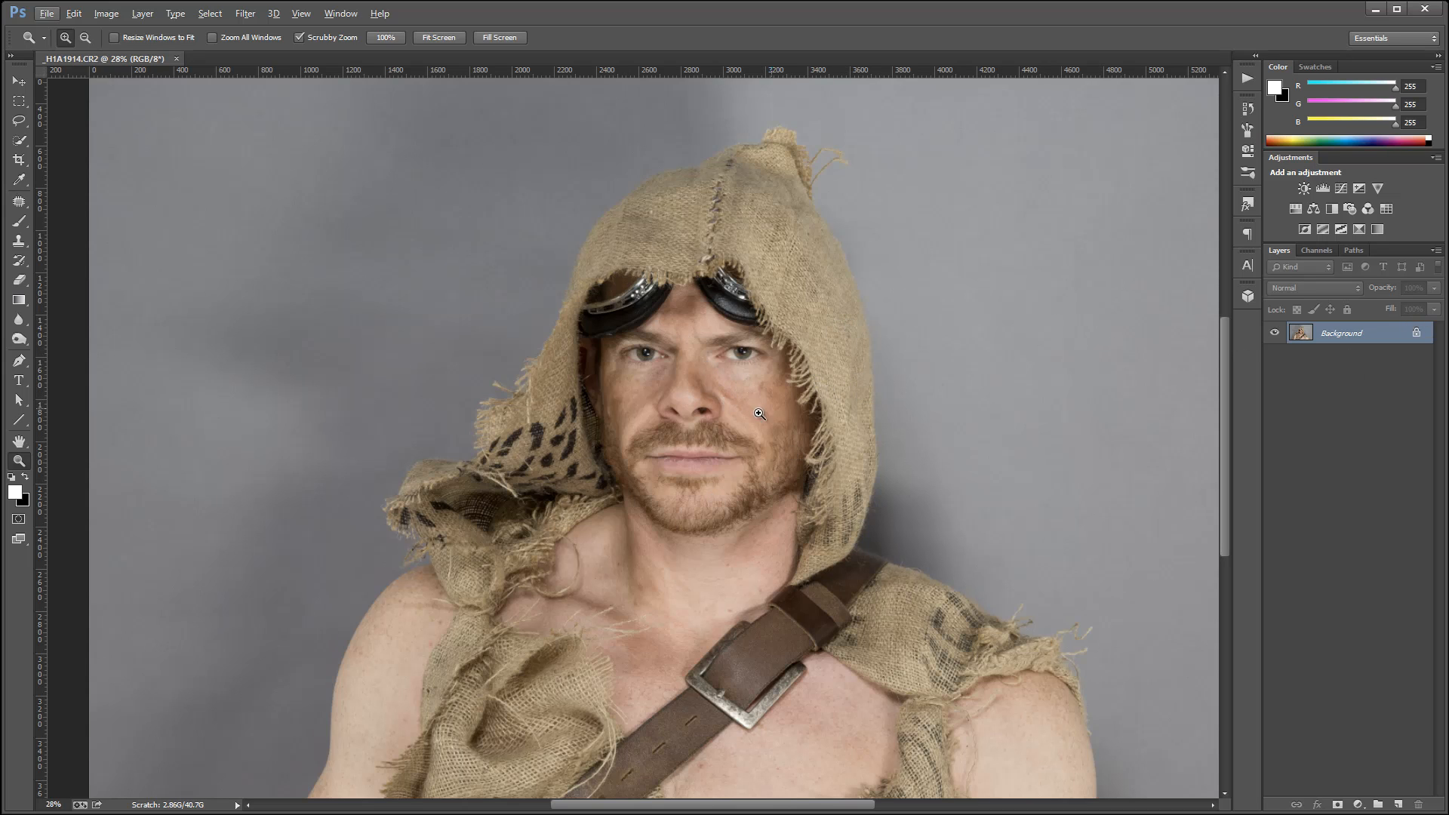
left_click_drag(754, 404, 752, 371)
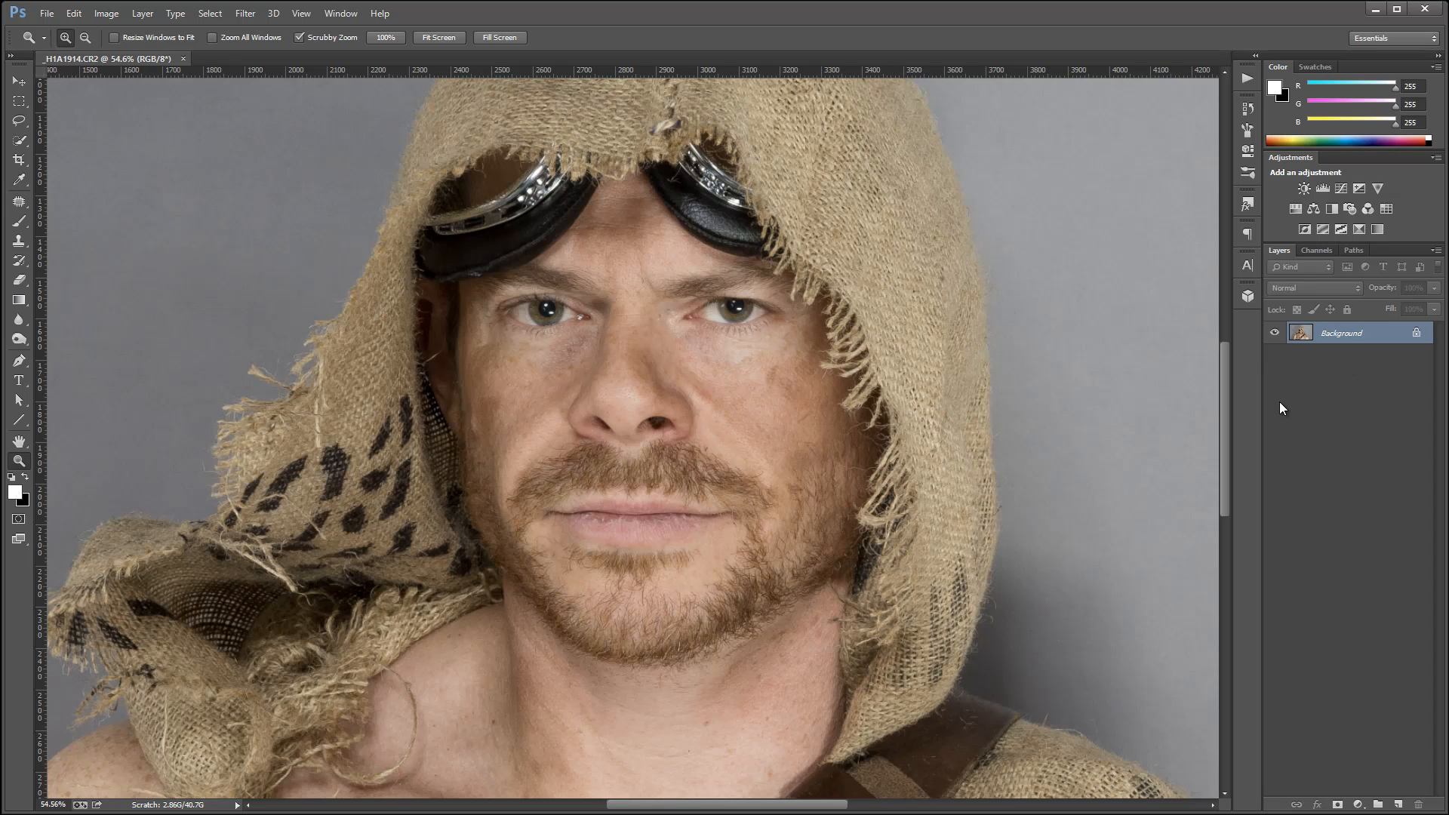
Duplicate the portrait's Background layer, set the copy's blend mode to Overlay and hide the original.
key("ctrl+j")
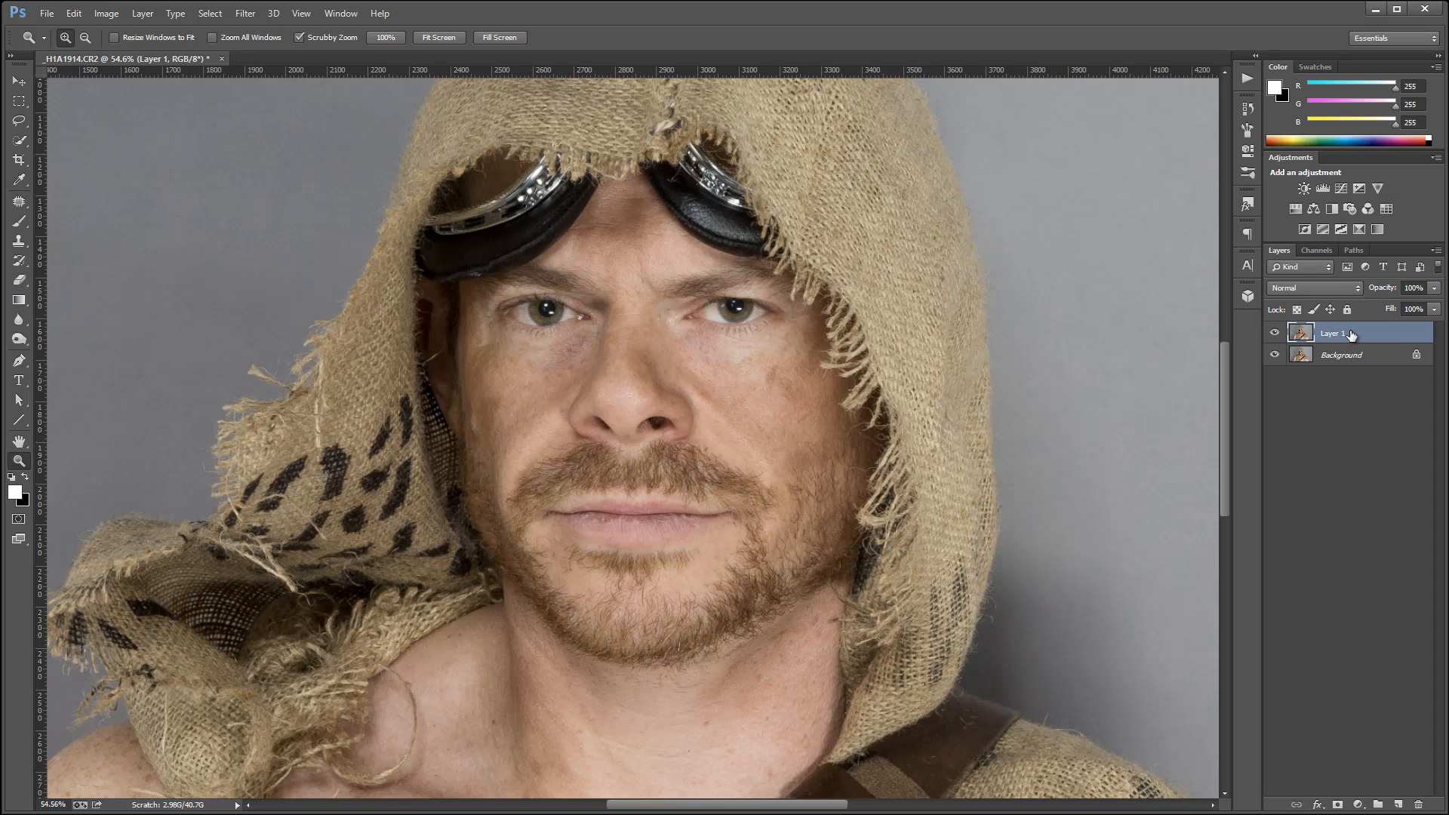
left_click(1351, 288)
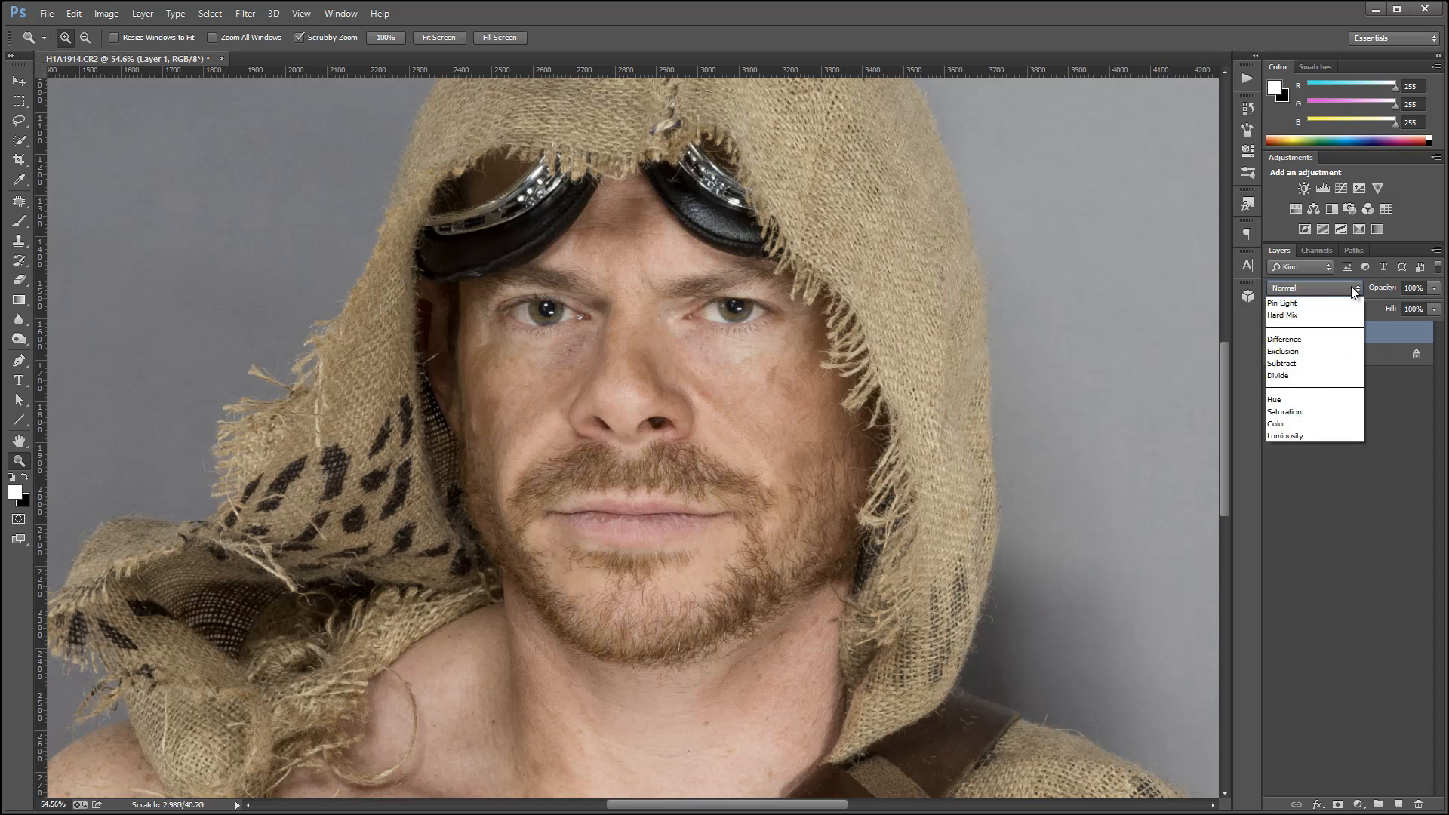
left_click(1312, 486)
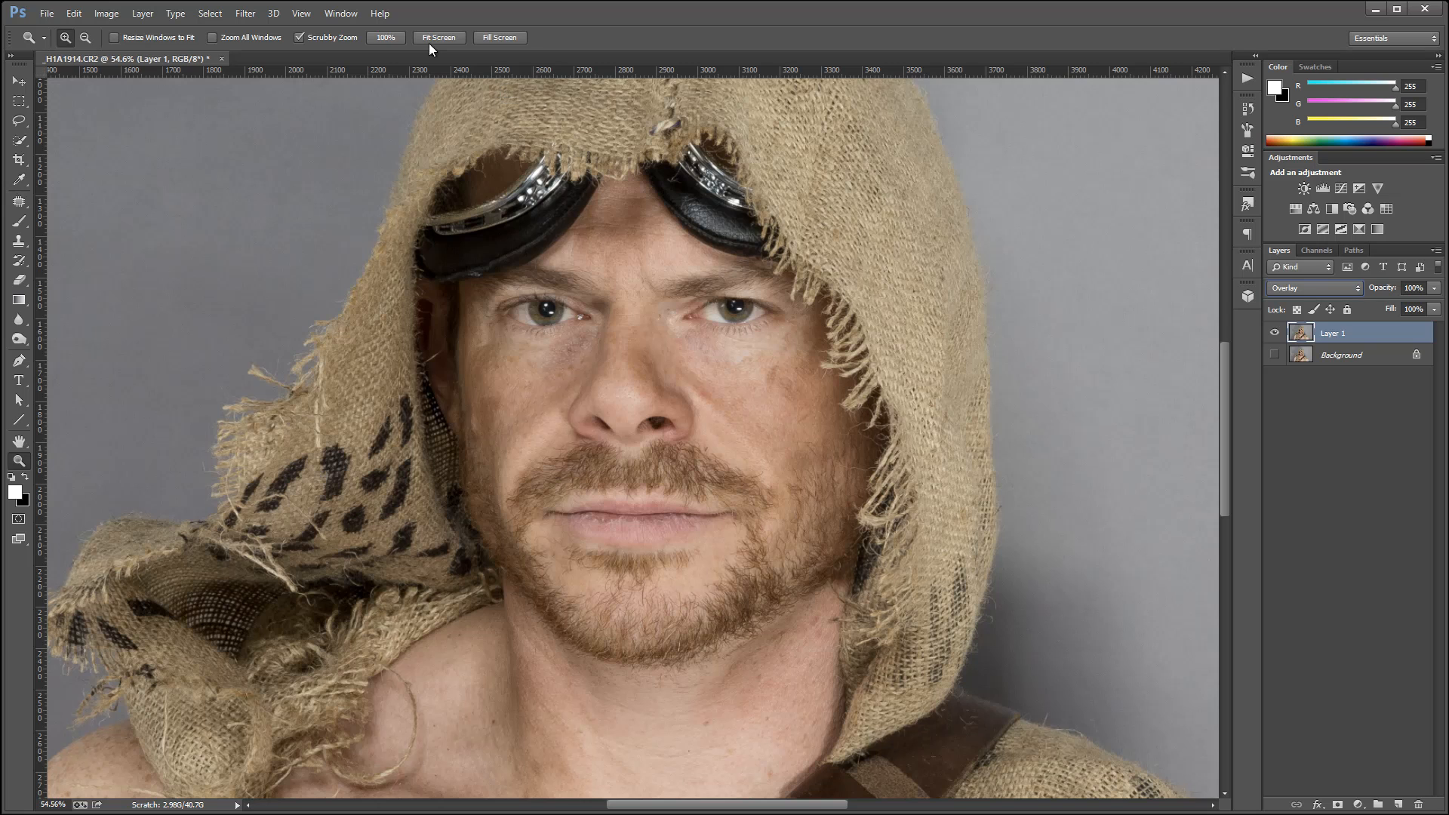
Apply a High Pass filter with a 1-pixel radius to Layer 1 and make the Background layer visible again.
left_click(245, 13)
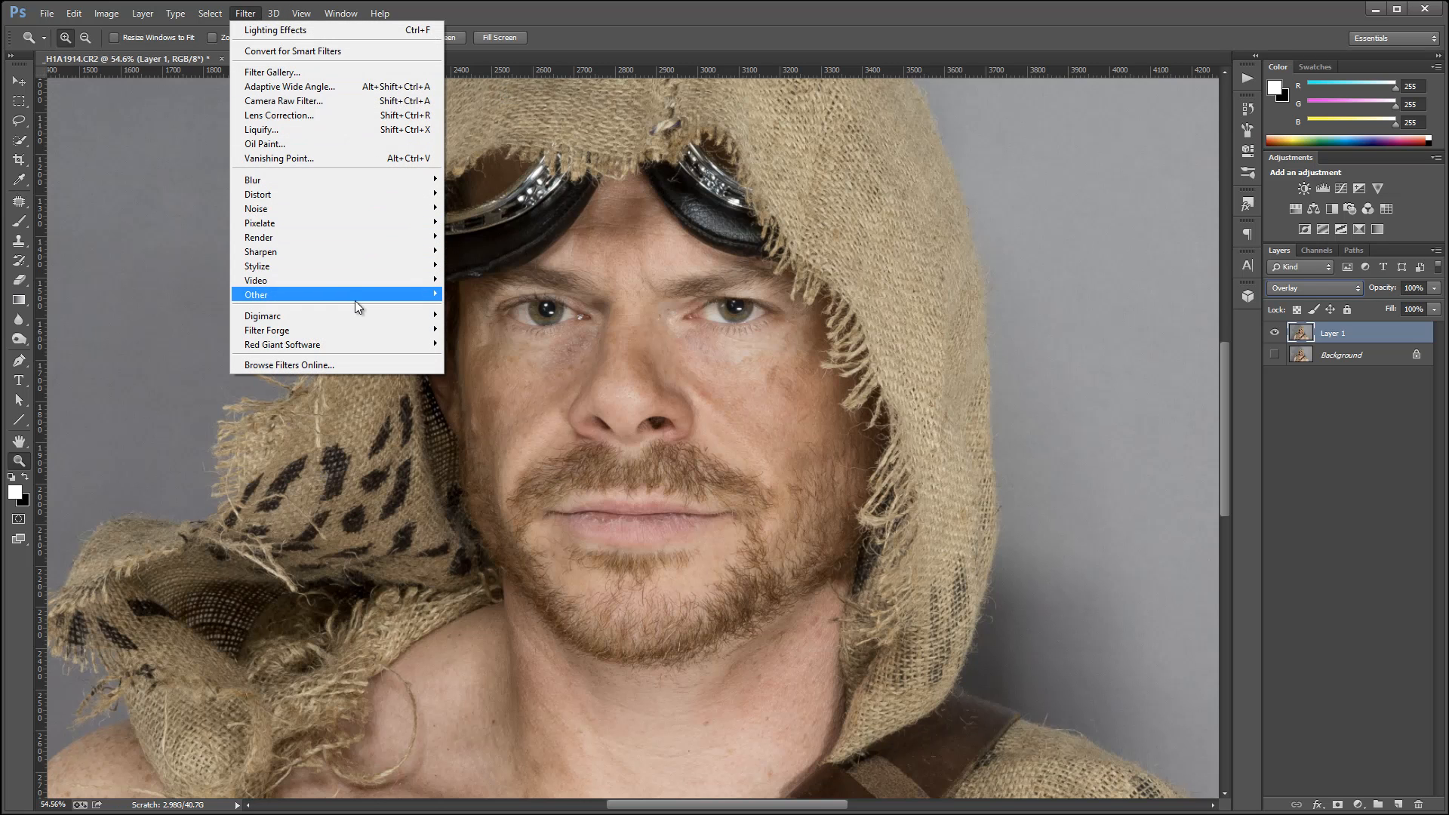
mouse_move(343, 300)
left_click(194, 308)
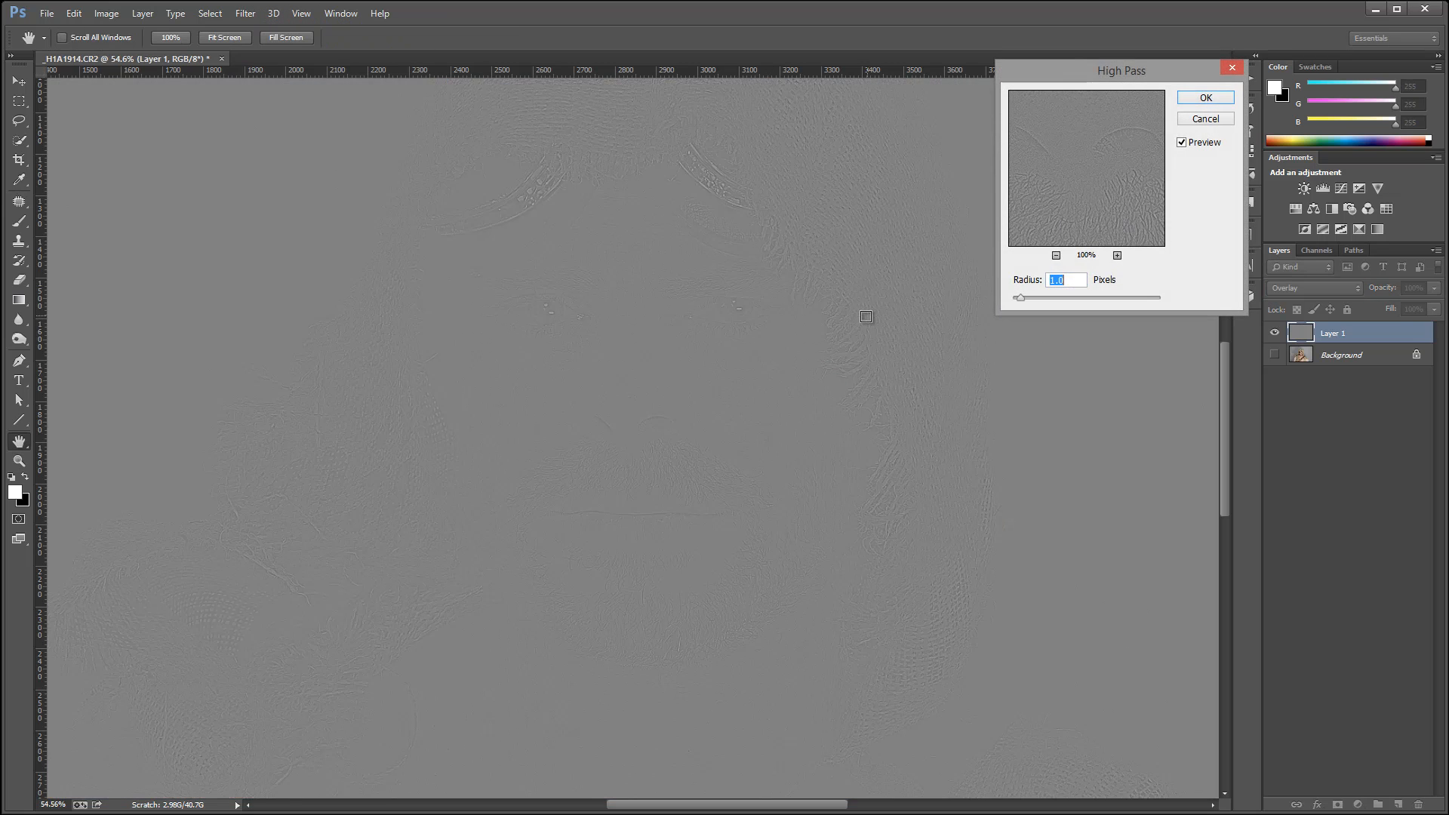
left_click(730, 305)
type("3")
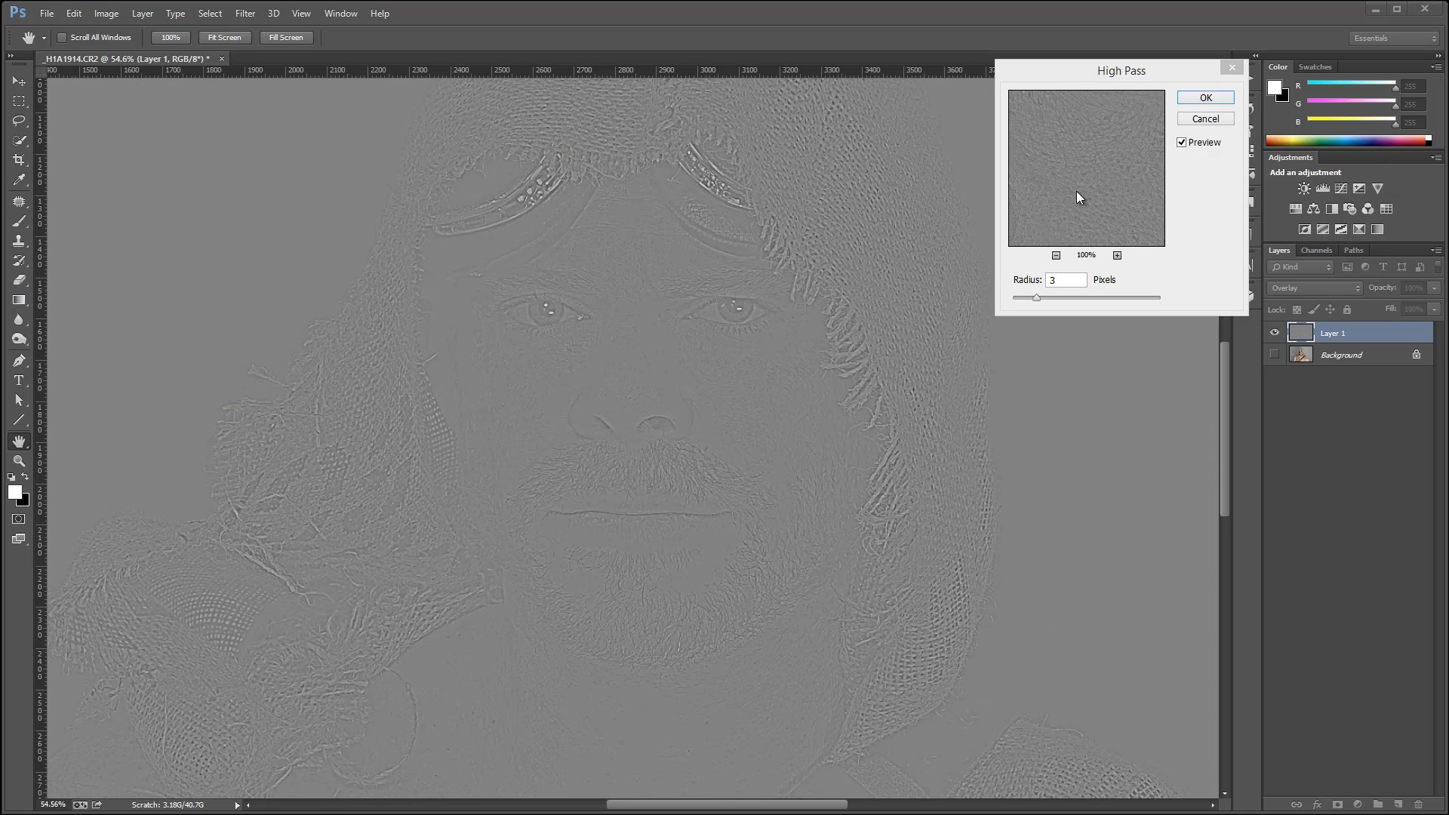
left_click(1103, 190)
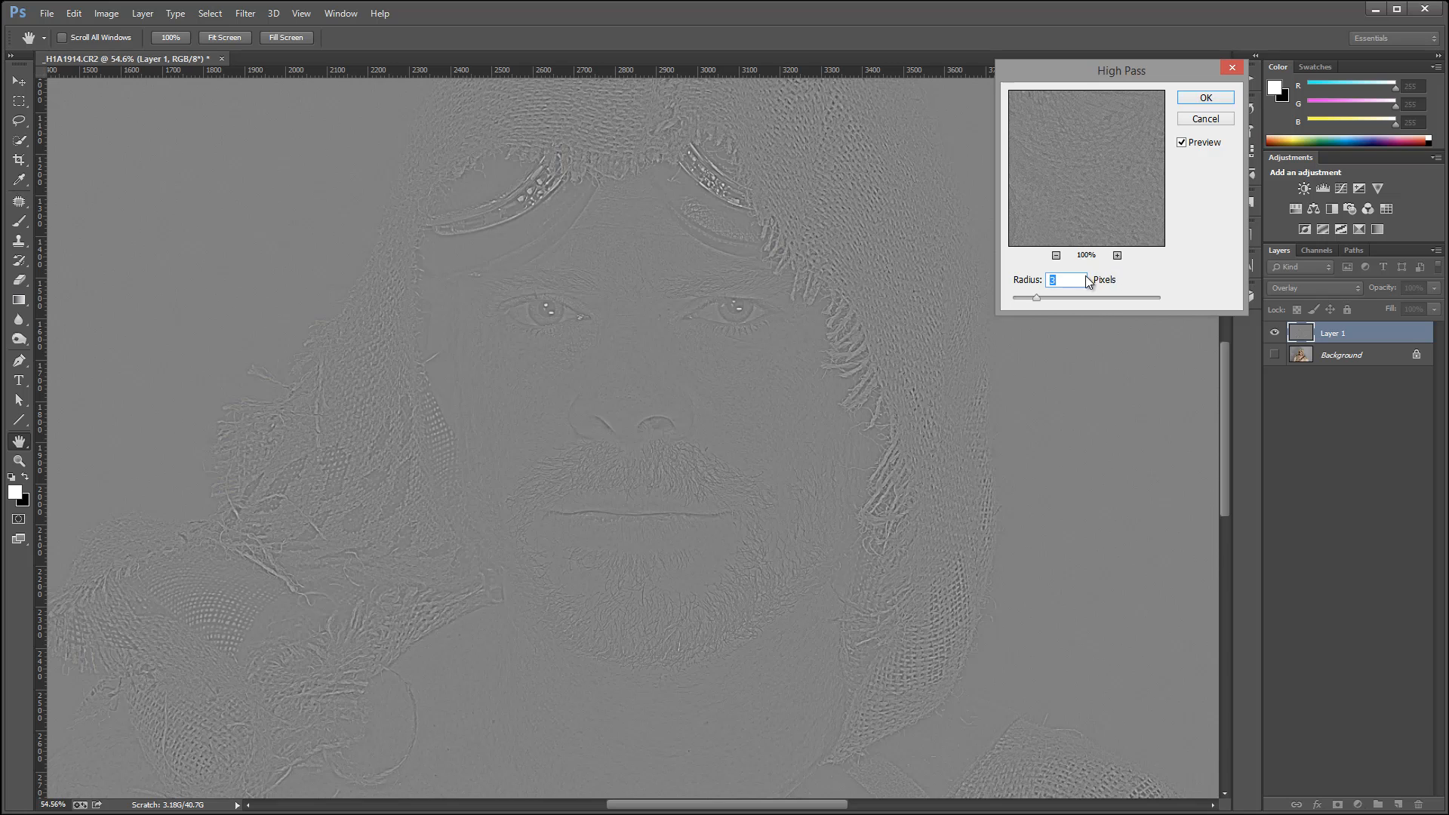
type("1")
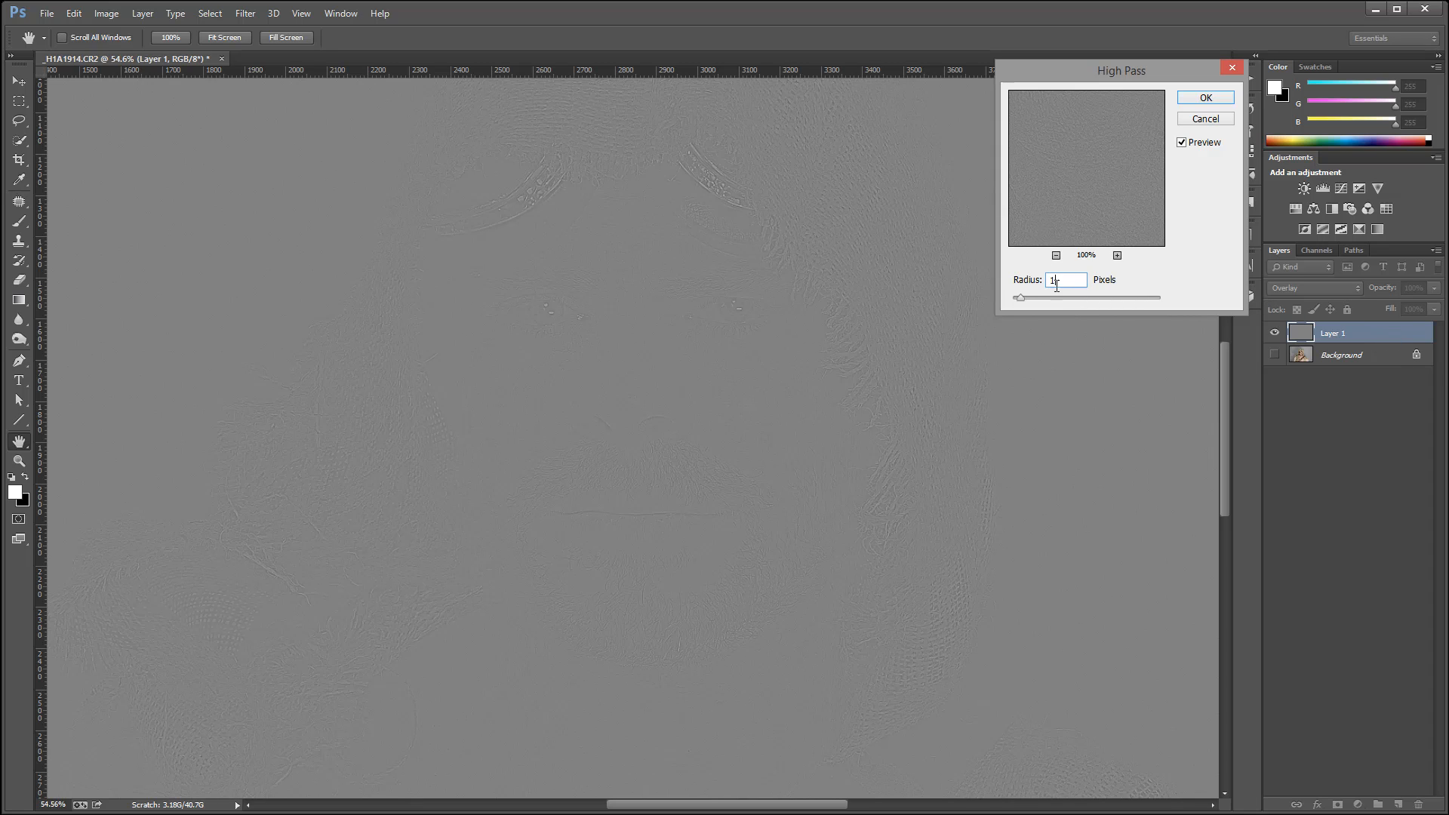
left_click(1191, 101)
left_click(1274, 354)
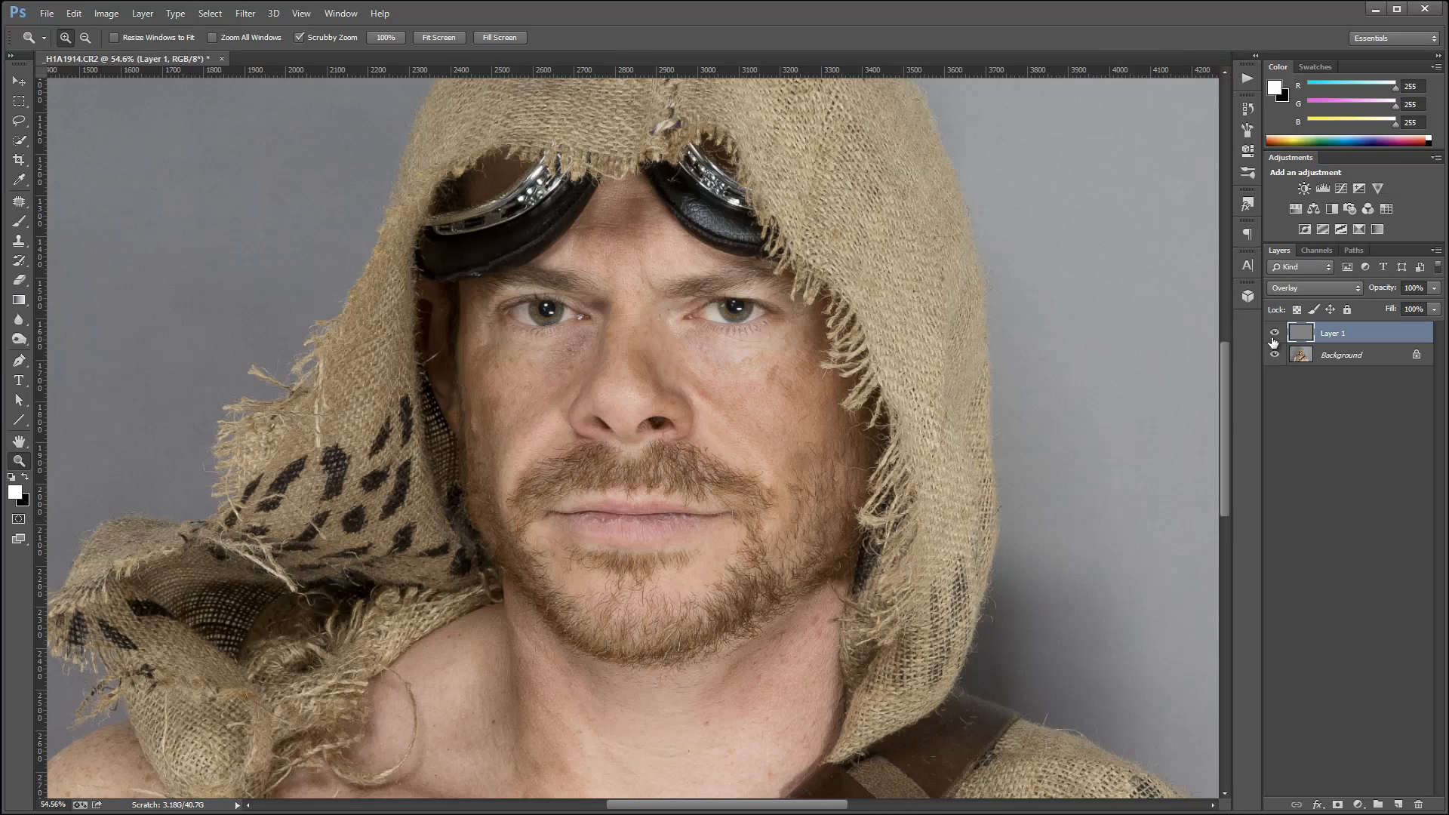
Compare the facial skin detail up close with and without the High Pass layer.
scroll(737, 393, "up", 14)
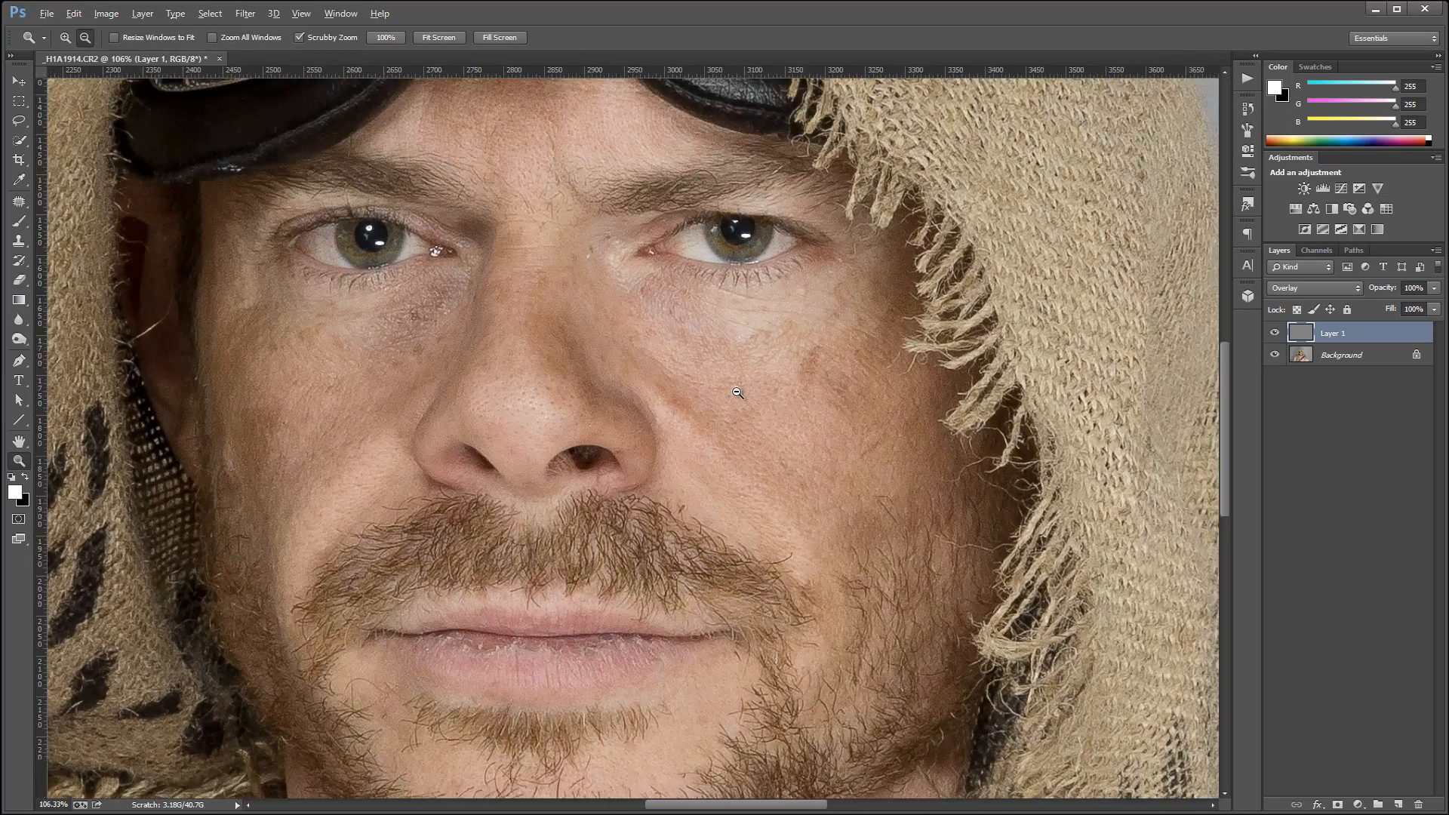
scroll(737, 393, "down", 1)
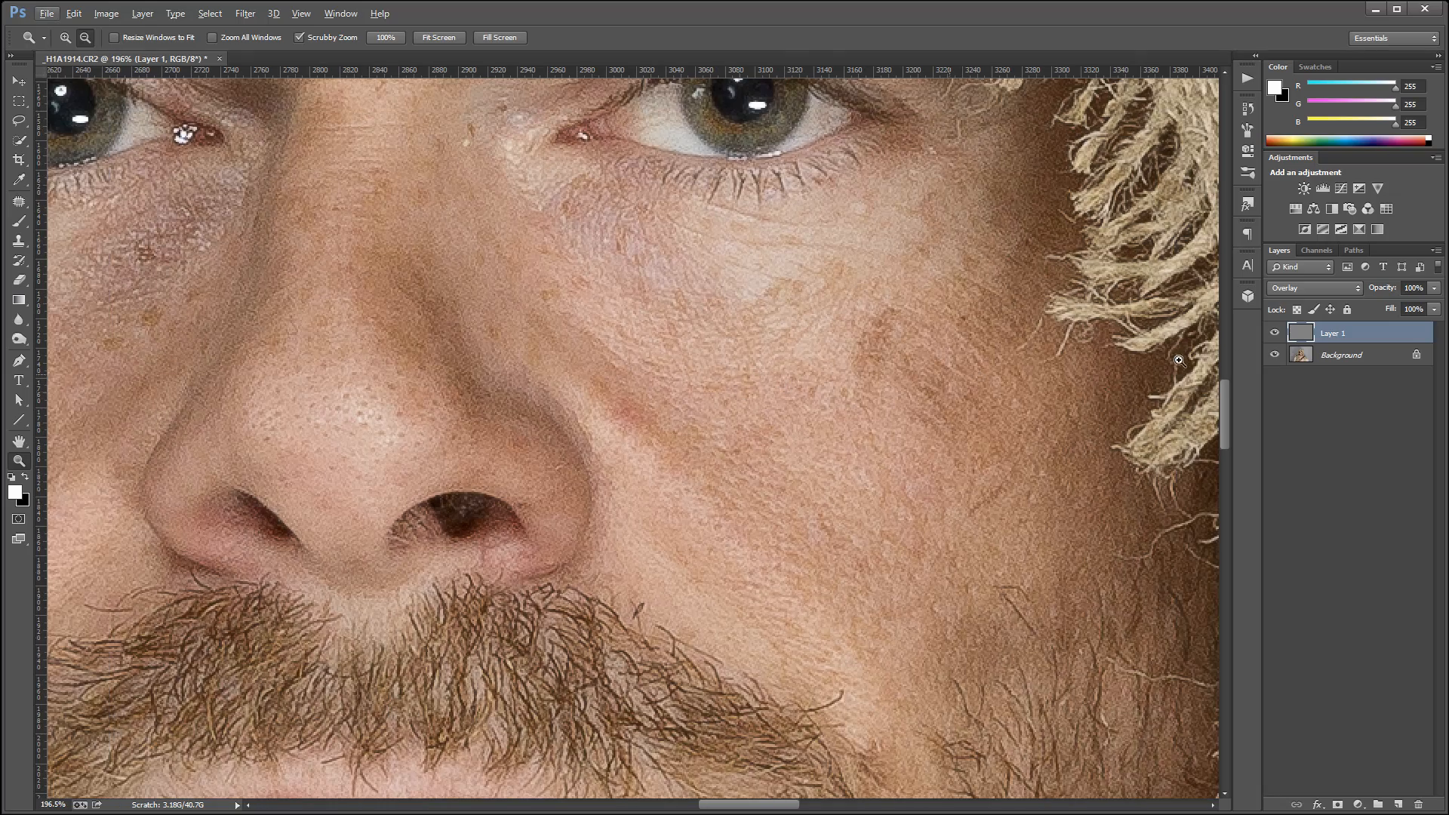
left_click(1274, 333)
left_click(1274, 333)
left_click(1274, 333)
left_click(1273, 333)
Hide the High Pass layer and duplicate the Background layer twice.
left_click(1361, 353)
left_click(1274, 333)
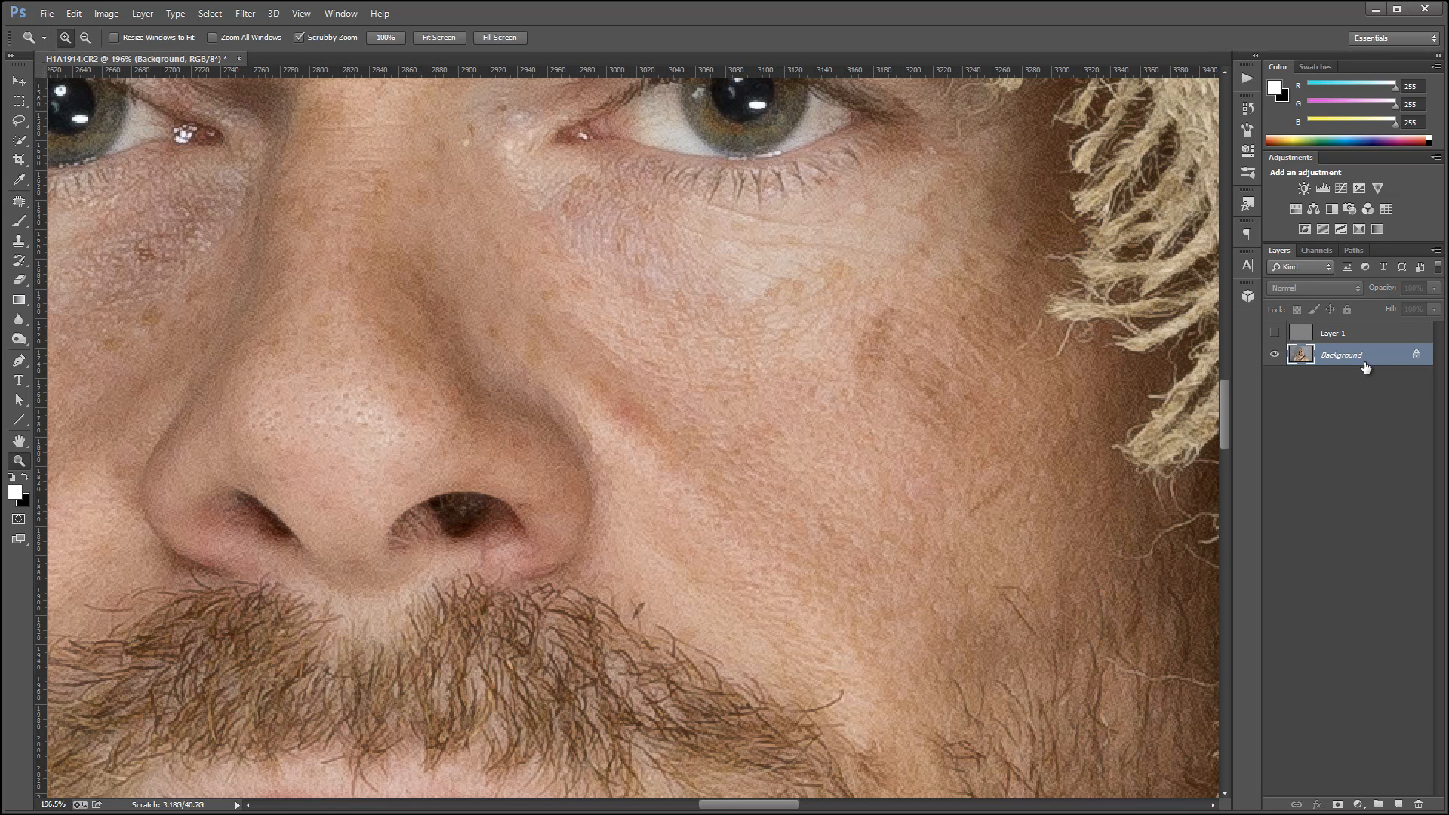
key("ctrl+j")
key("ctrl+j")
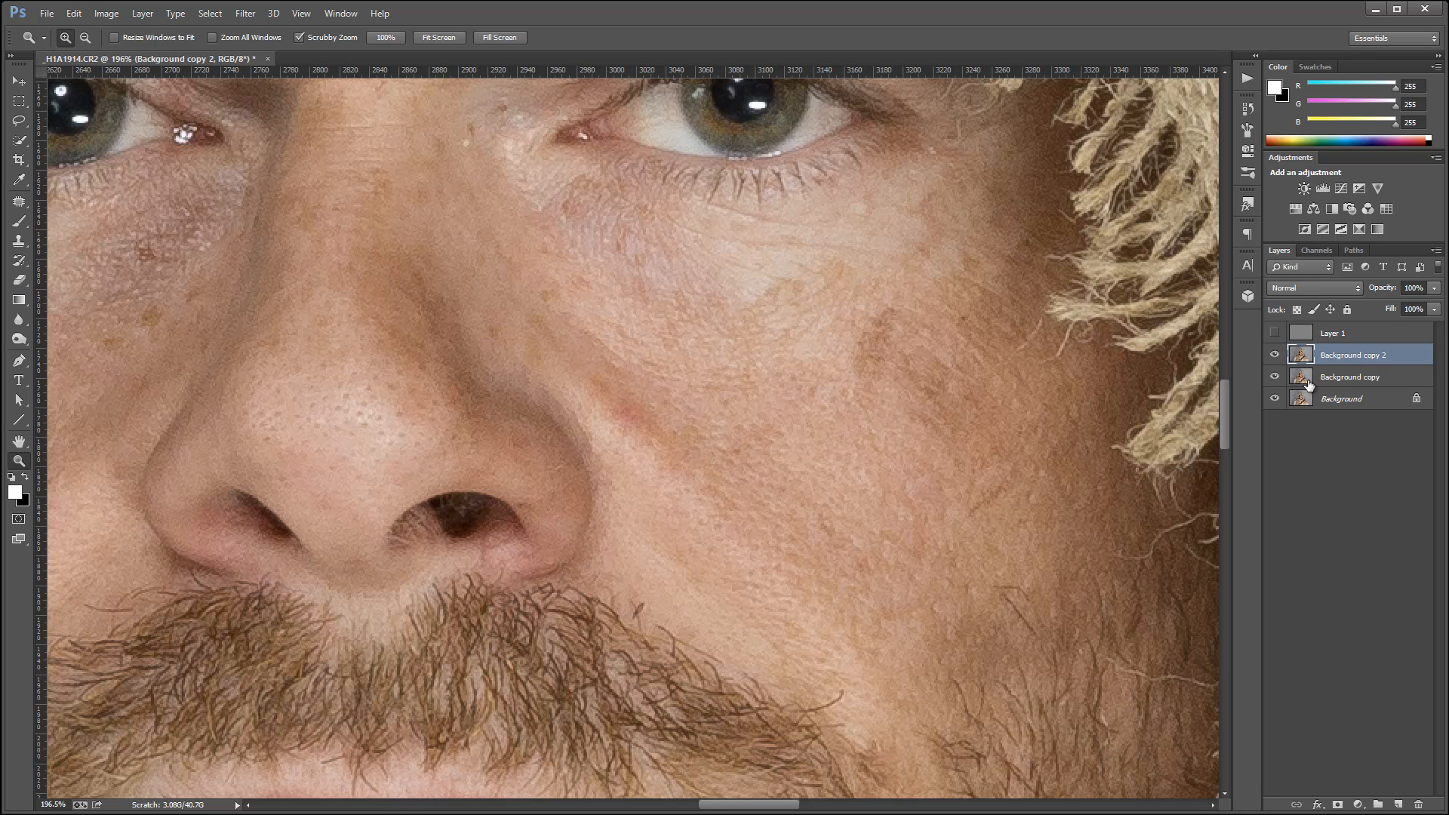
Group the two Background copies and set the group's blend mode to Overlay.
left_click(1337, 385, "shift")
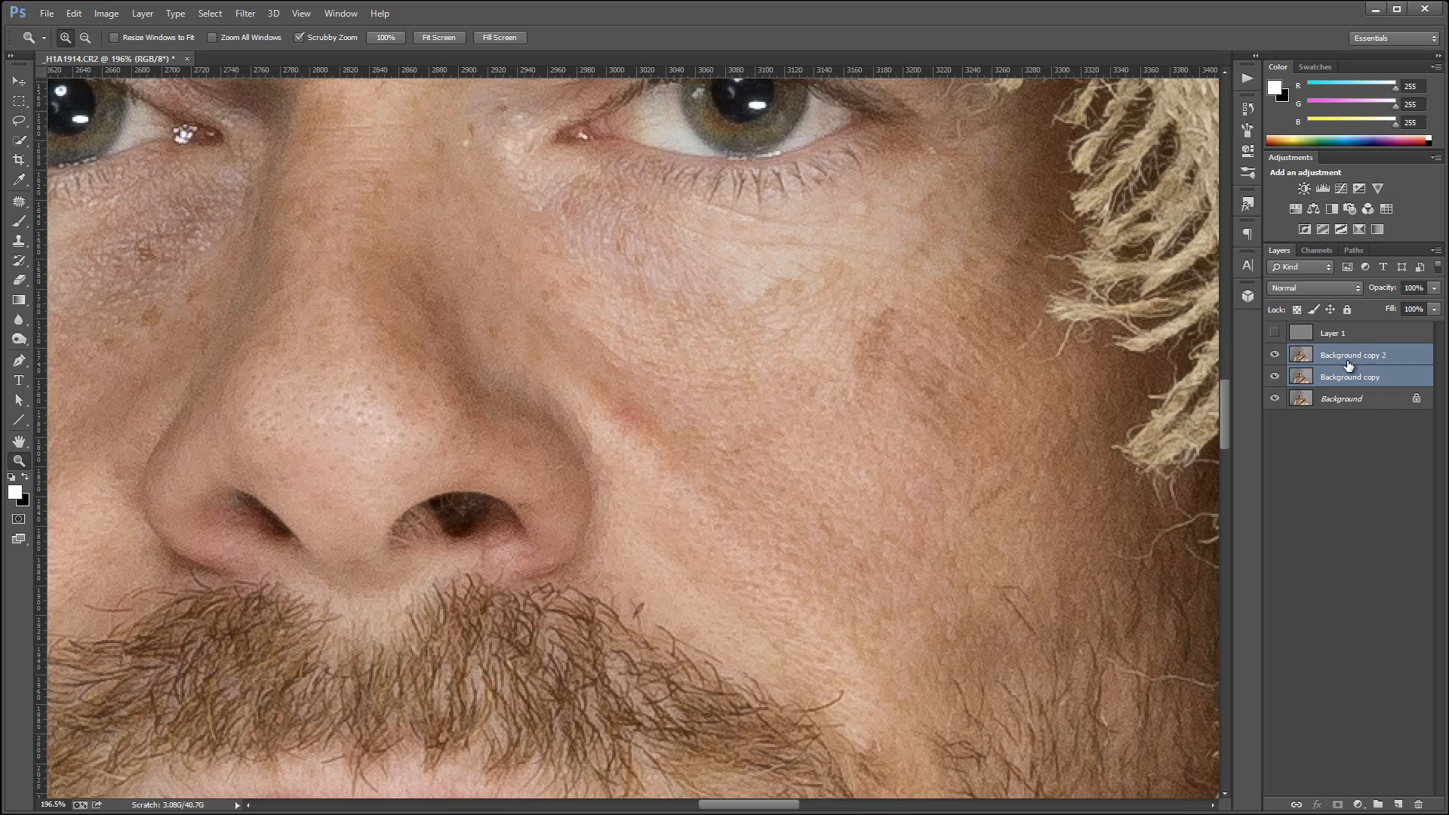
key("ctrl+g")
left_click(1333, 292)
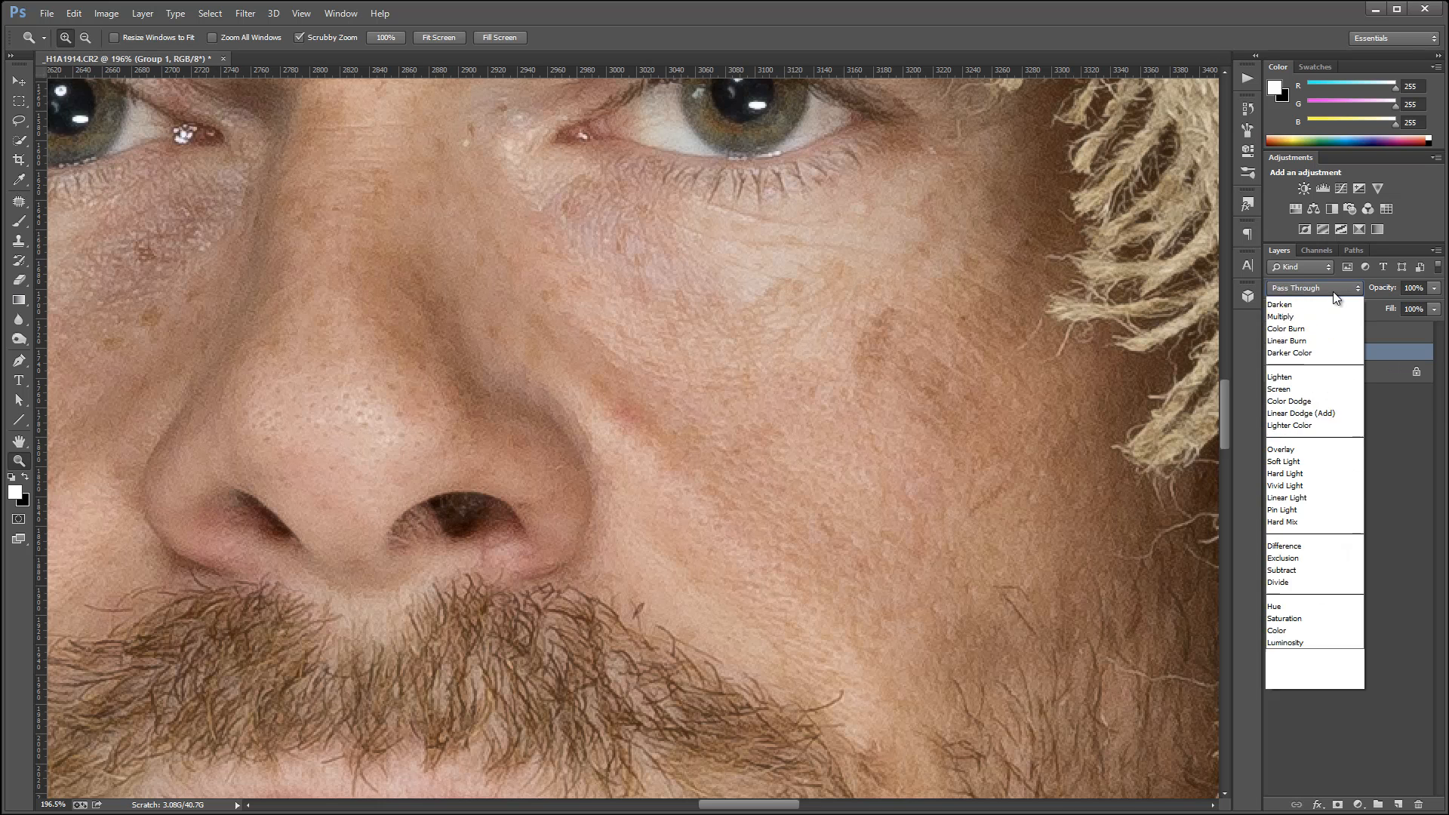
left_click(1322, 509)
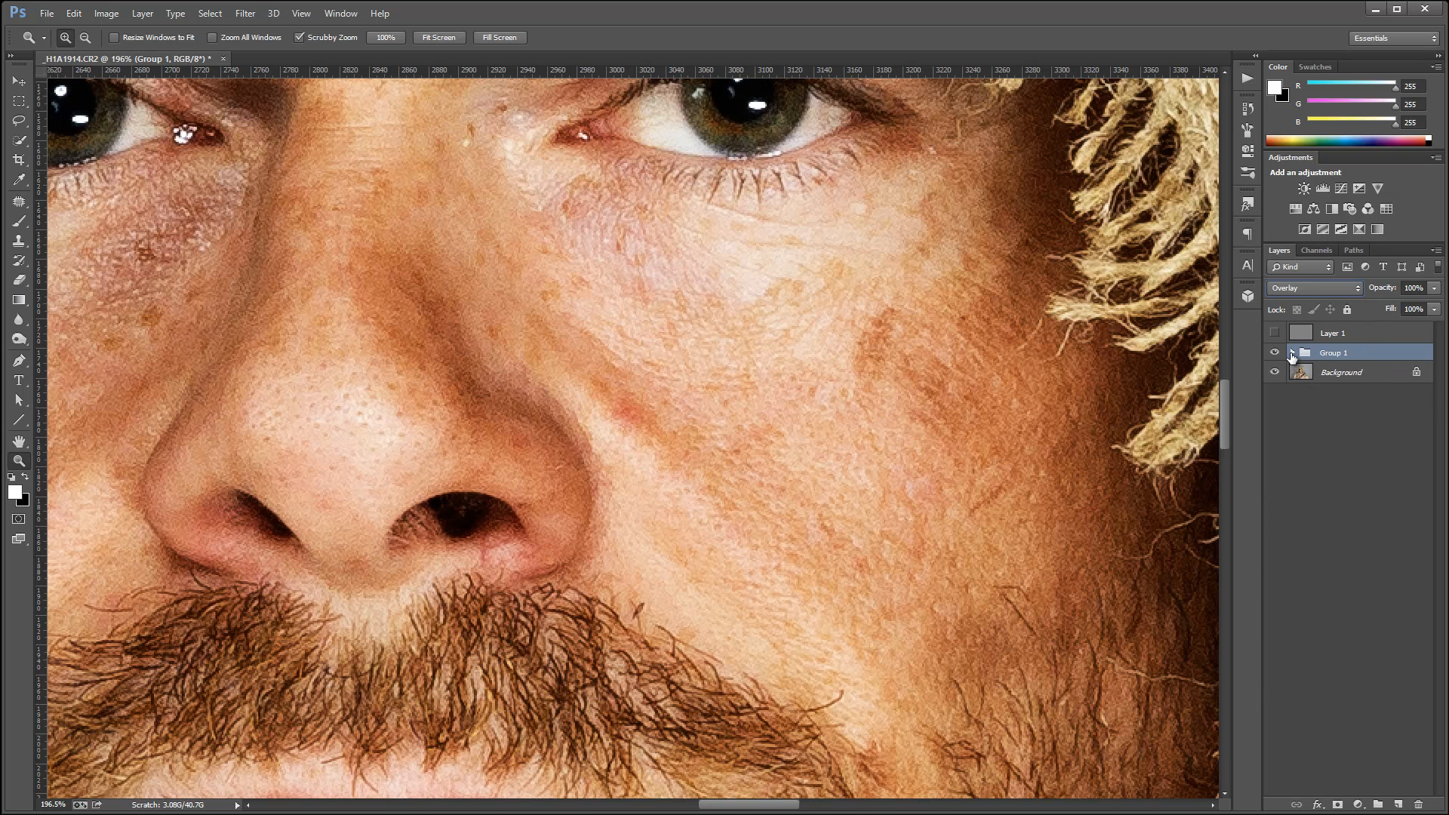
Set the upper copy inside the group to Vivid Light and invert its colours.
left_click(1341, 377)
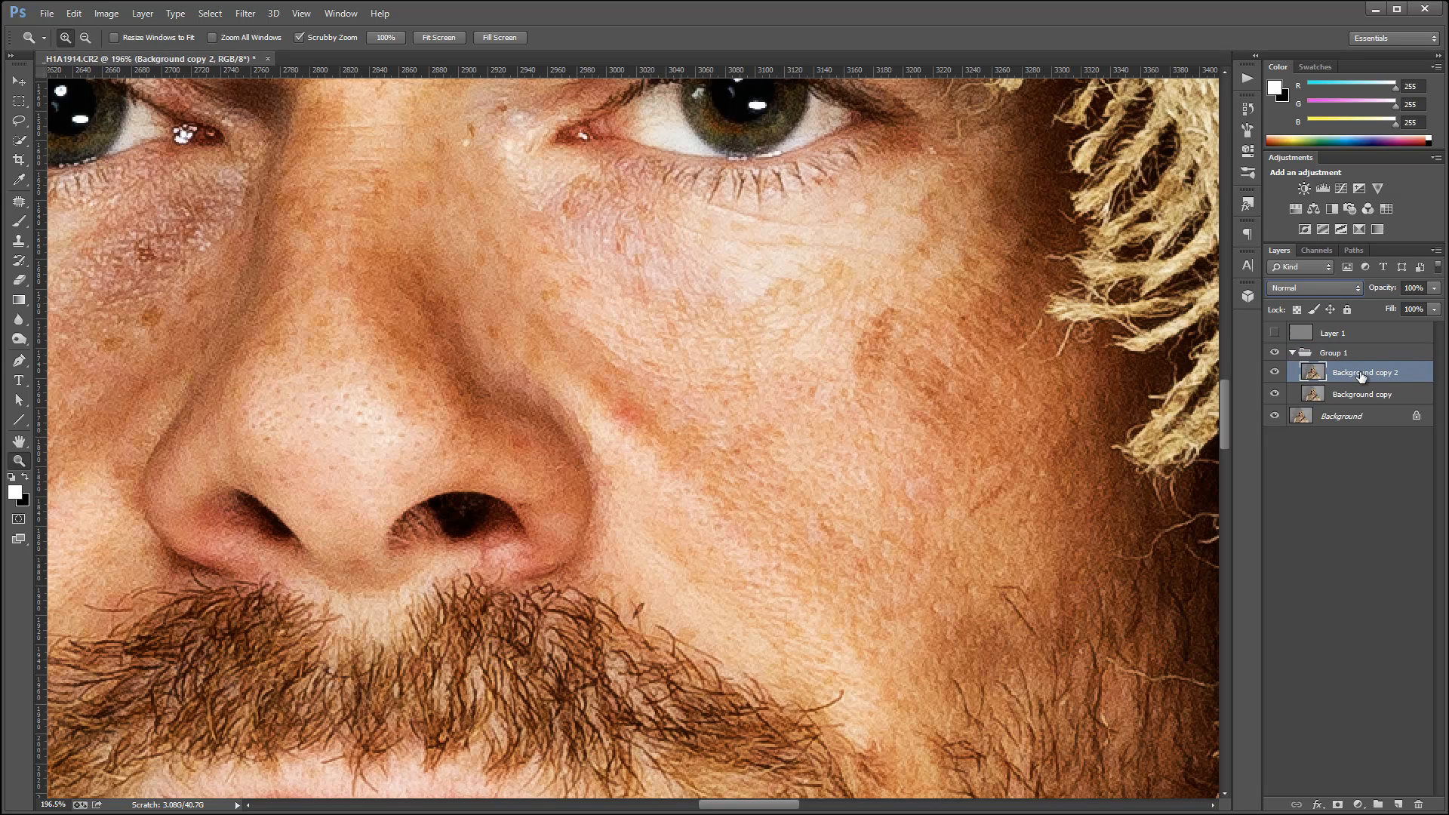
left_click(1333, 287)
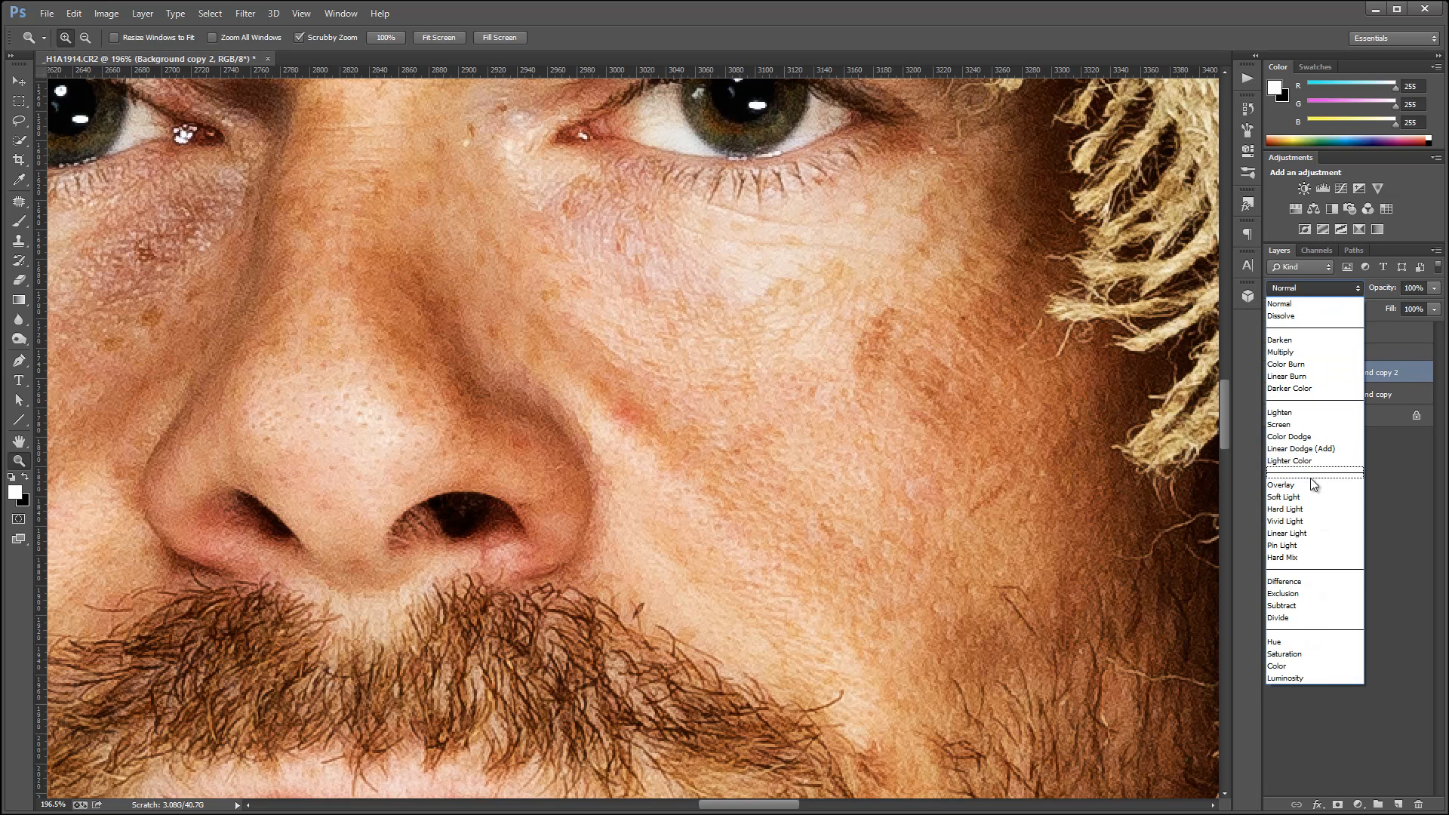
left_click(1300, 523)
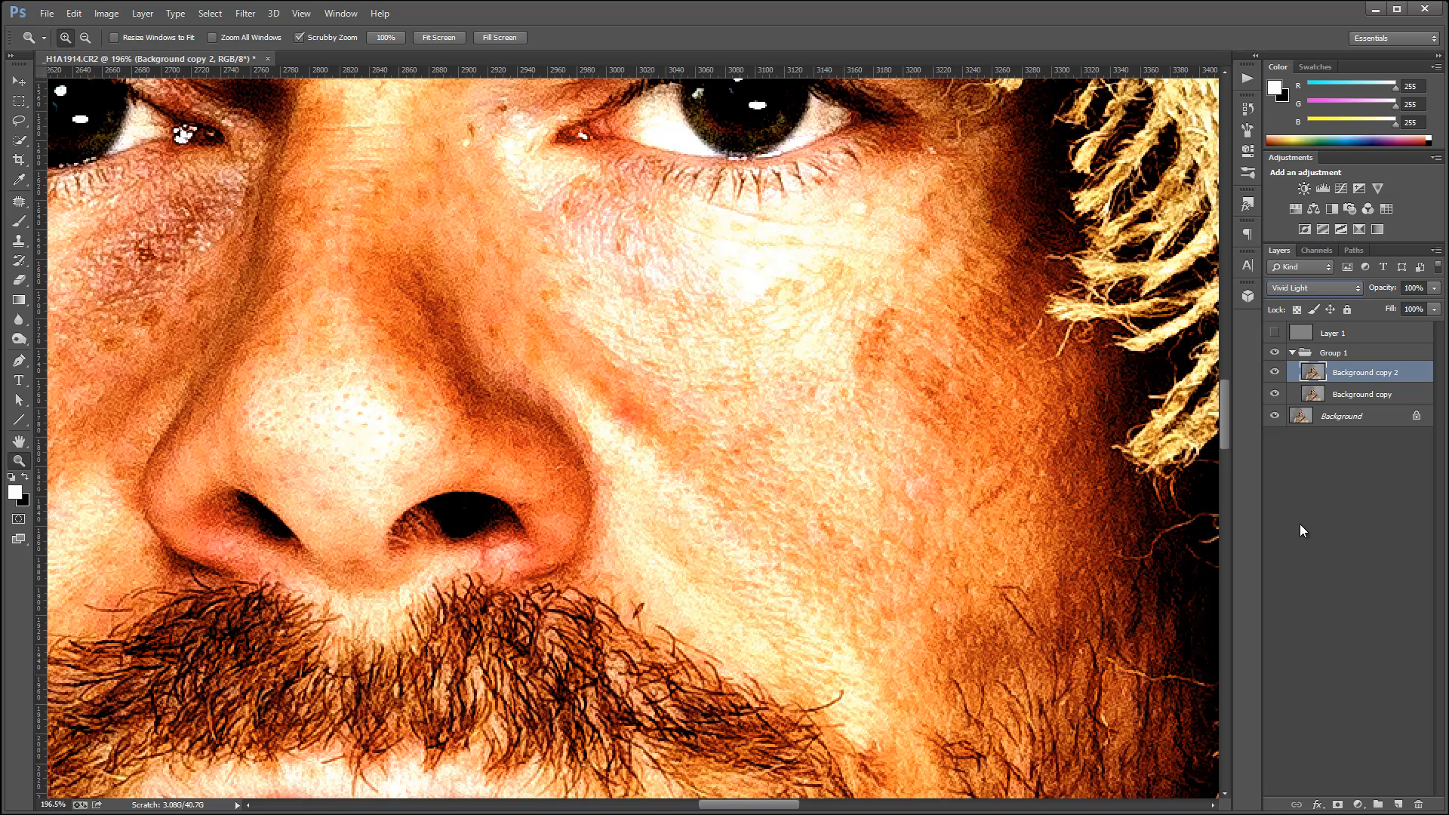
key("ctrl+i")
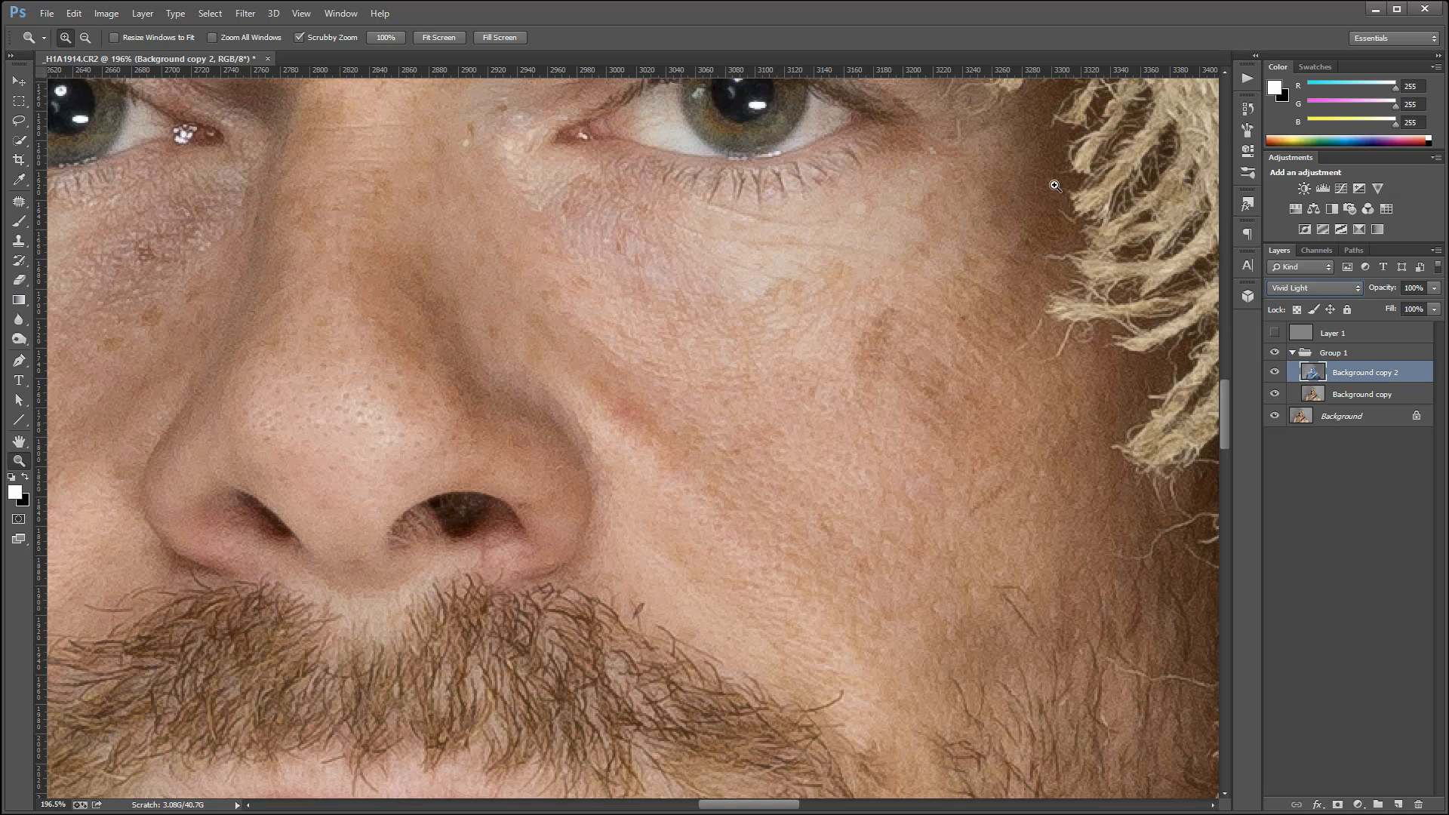
Apply a Surface Blur with a radius of 5 pixels and a threshold of 4 levels to the inverted copy.
left_click(253, 16)
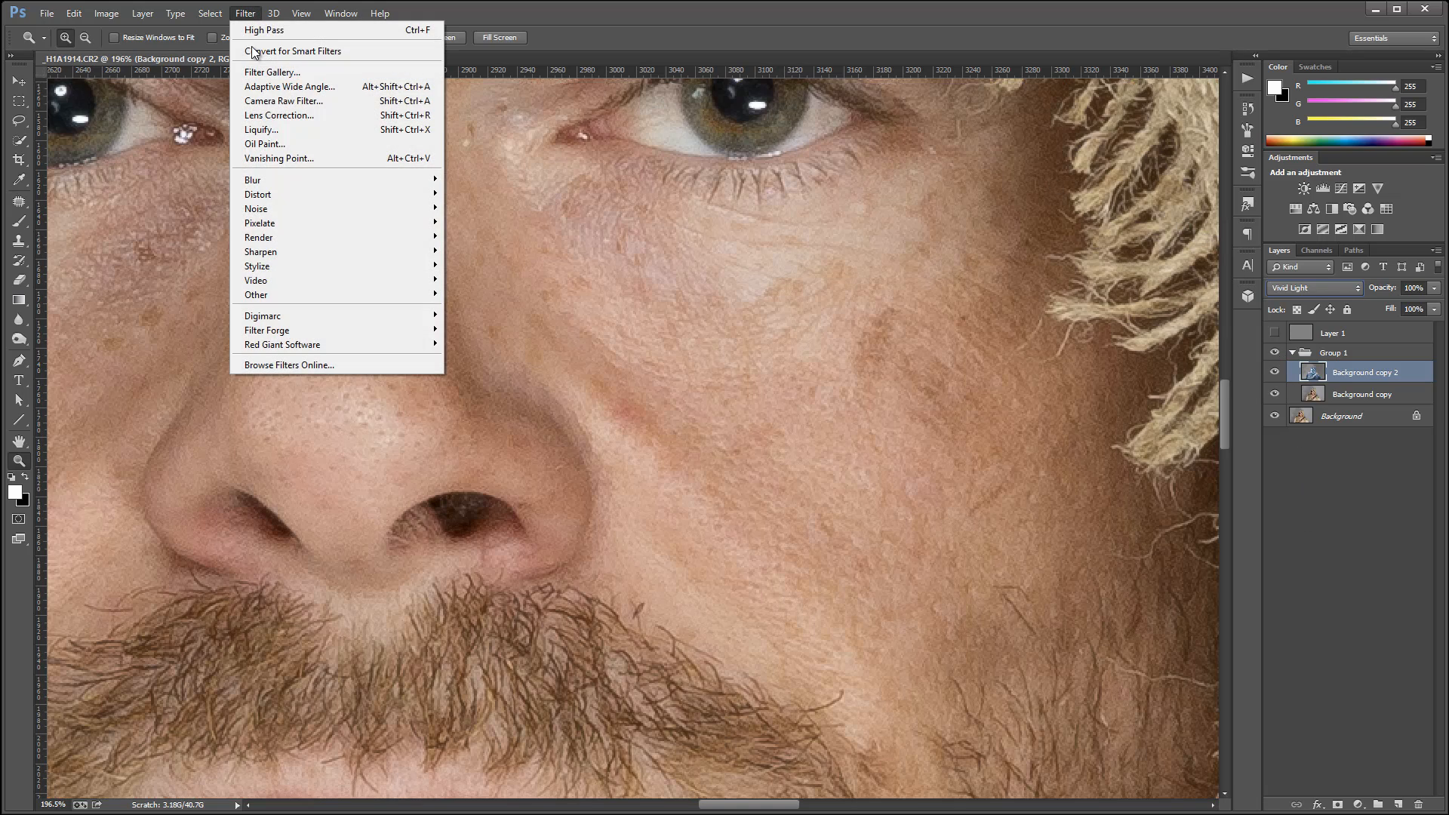
mouse_move(293, 181)
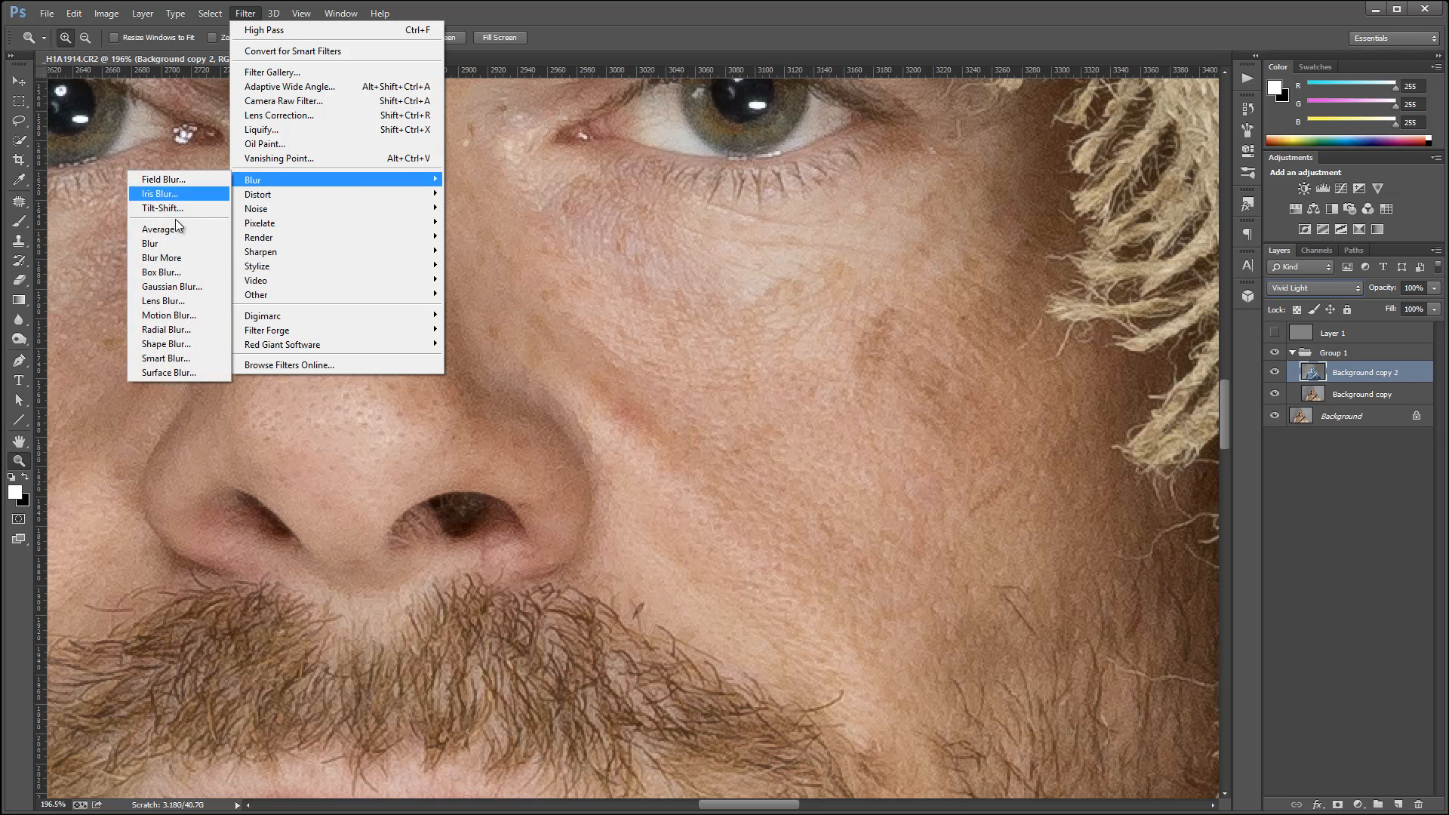
left_click(161, 372)
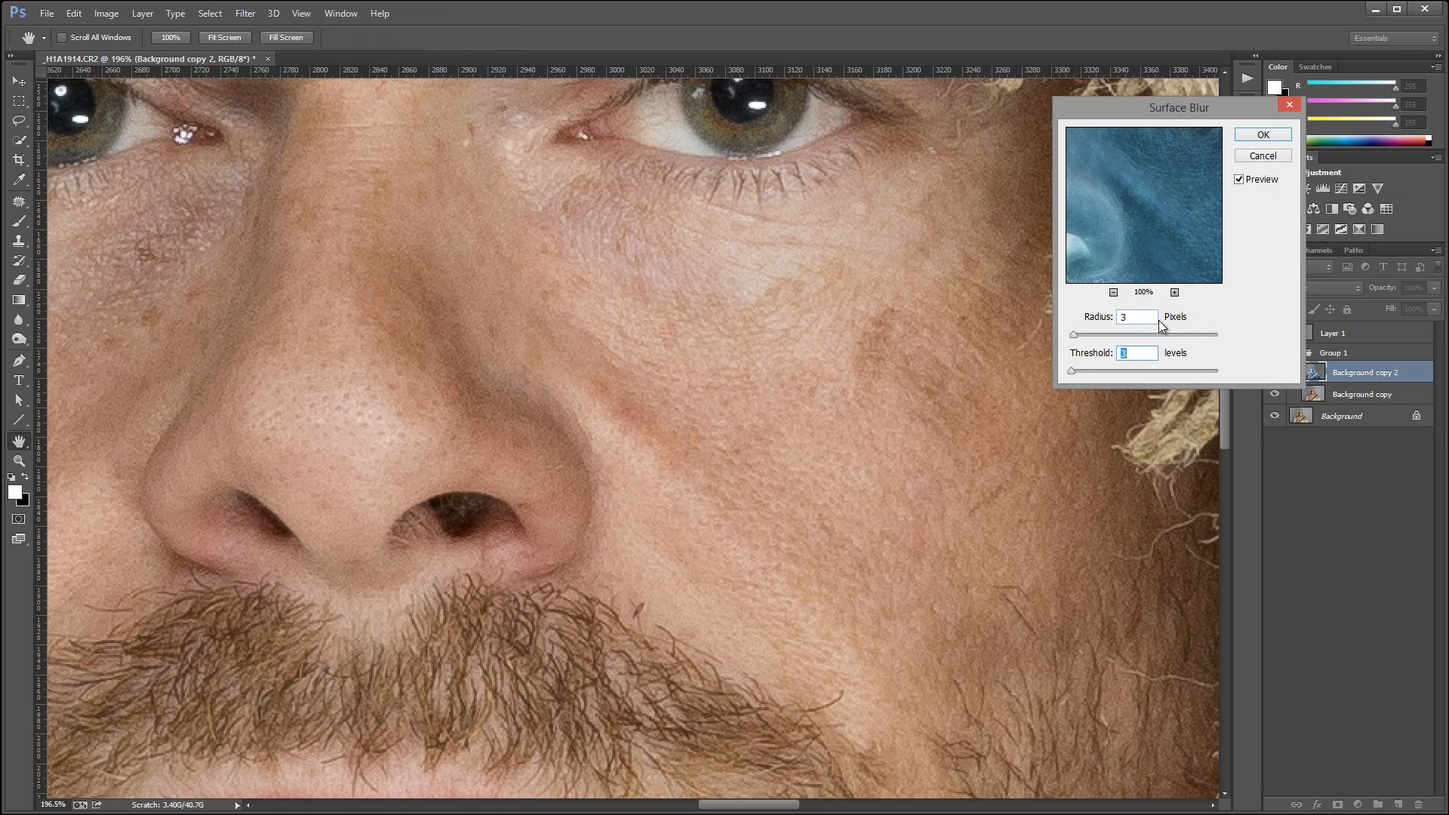
mouse_move(1169, 222)
left_mouse_down()
mouse_move(1052, 230)
mouse_move(1178, 232)
left_mouse_up()
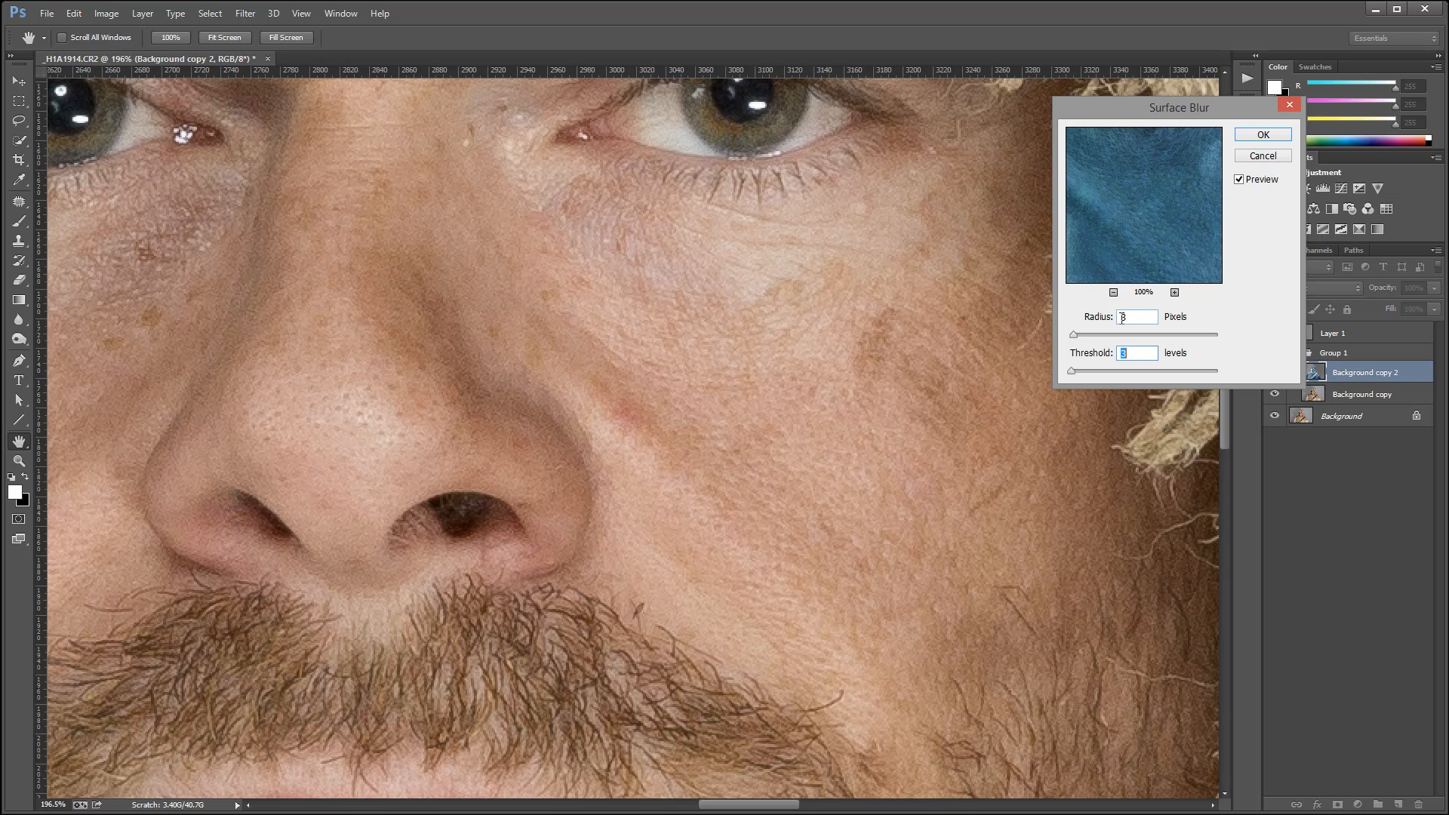
left_click(1122, 318)
type("5")
left_click(1128, 352)
type("4")
left_click(1264, 135)
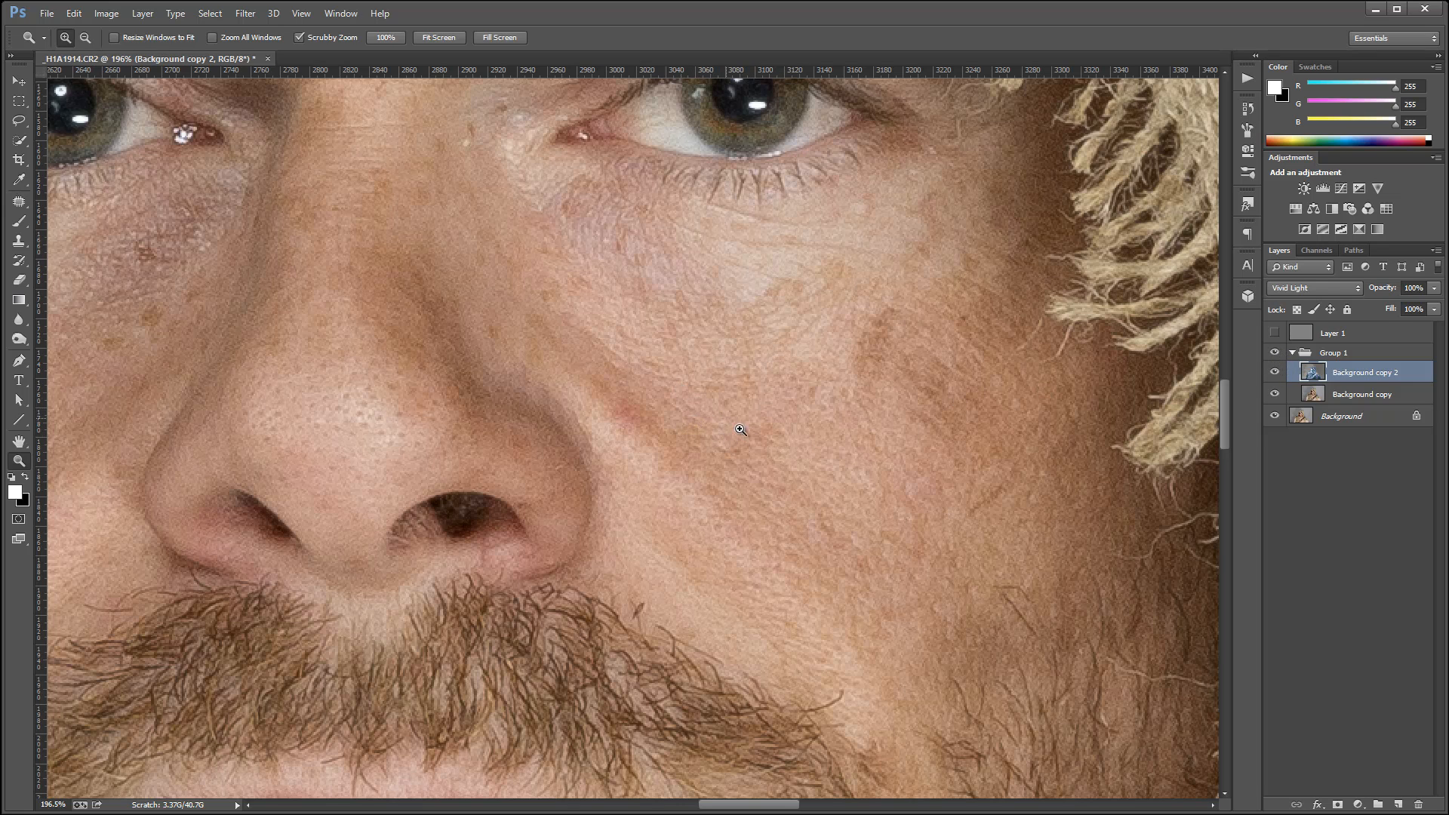
Compare the facial detail produced by Group 1 and by the High Pass layer, and collapse the group.
left_click(1274, 353)
left_click(1275, 353)
left_click(1275, 333)
left_click(1290, 353)
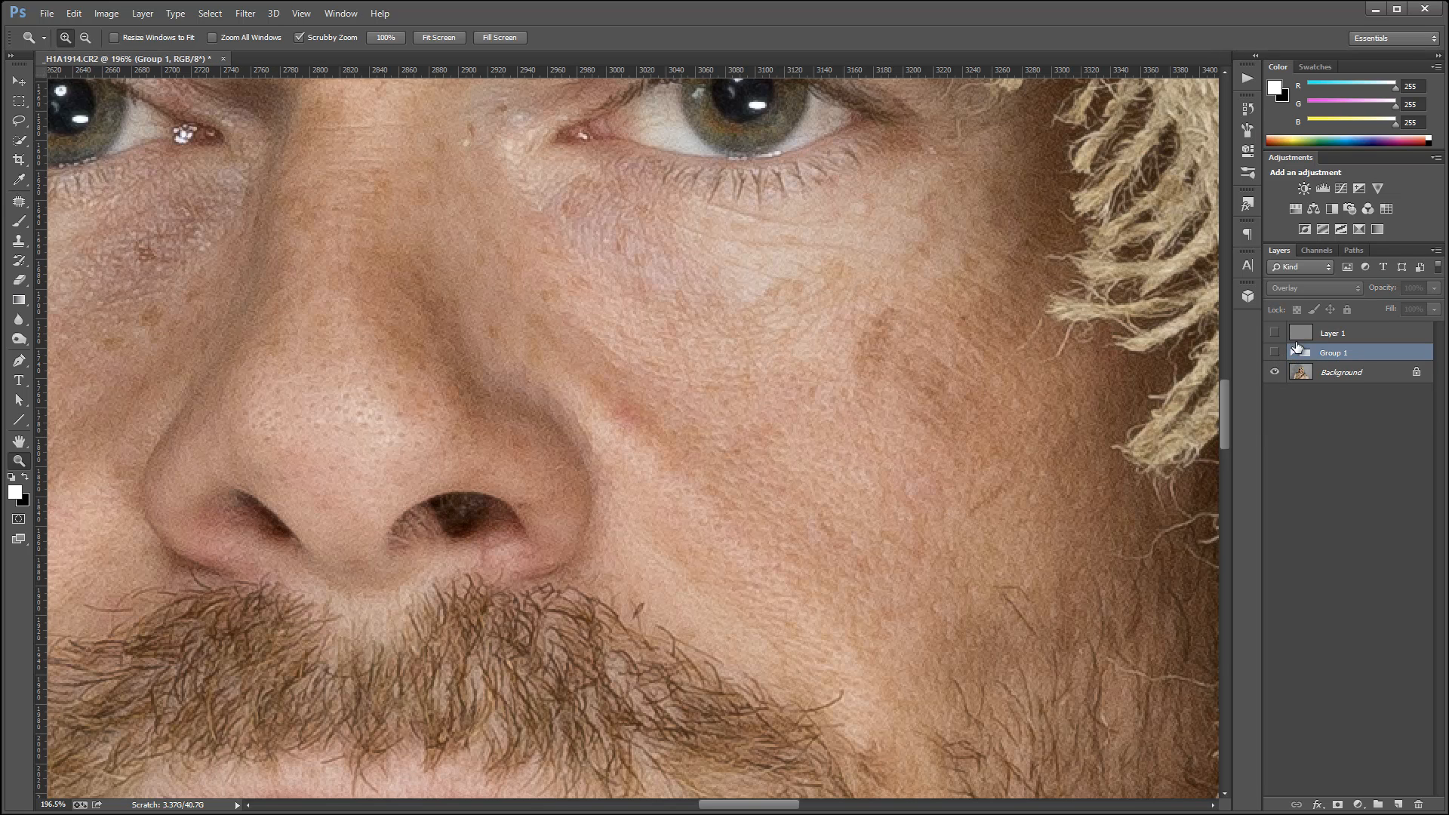
Combine the High Pass layer and Group 1 into one new group above the Background.
left_click(1340, 338)
left_click(1366, 349, "shift")
key("ctrl+g")
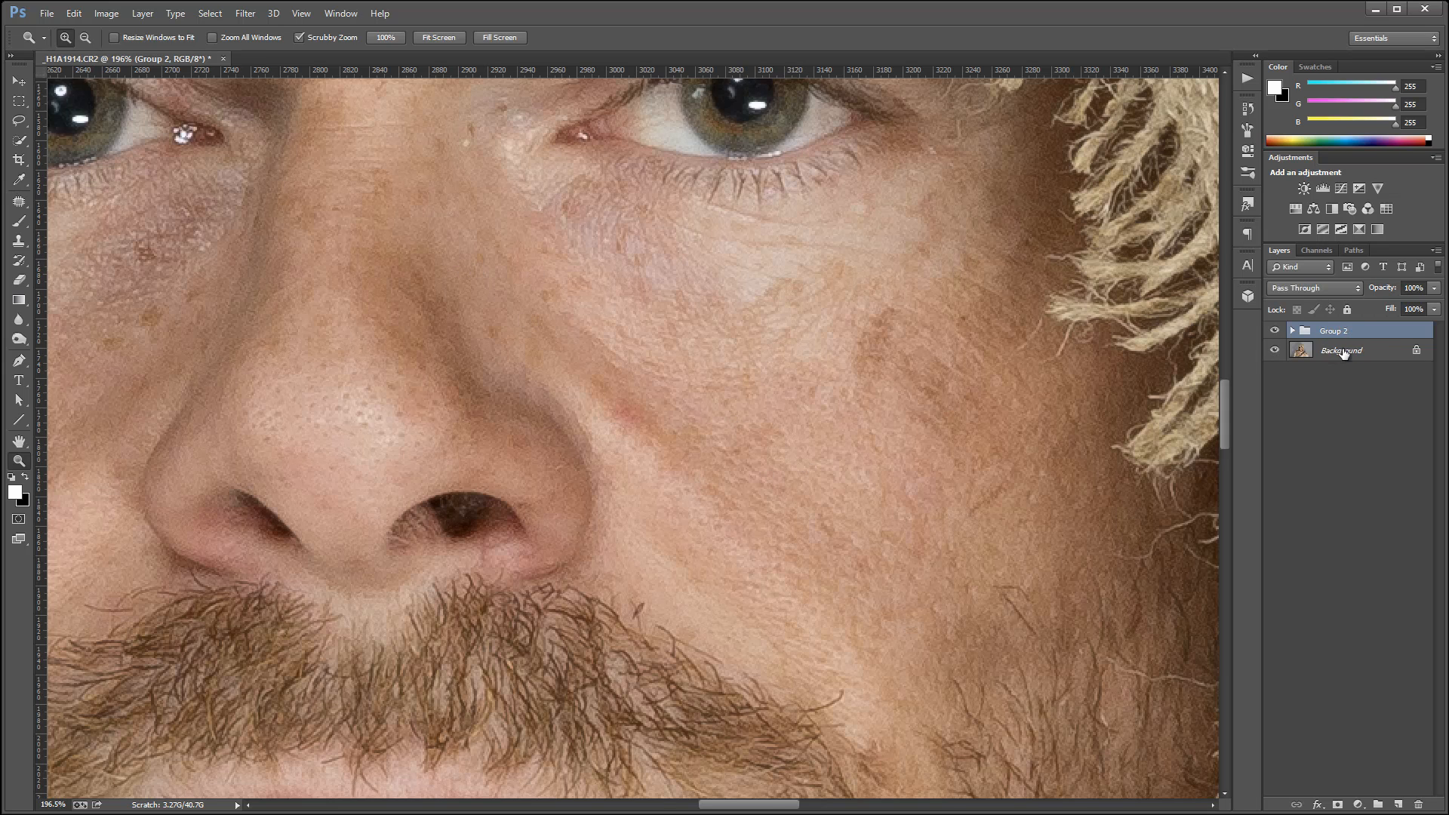
Duplicate the Background layer beneath the detail group and name the copy Smooth.
left_click(1342, 351)
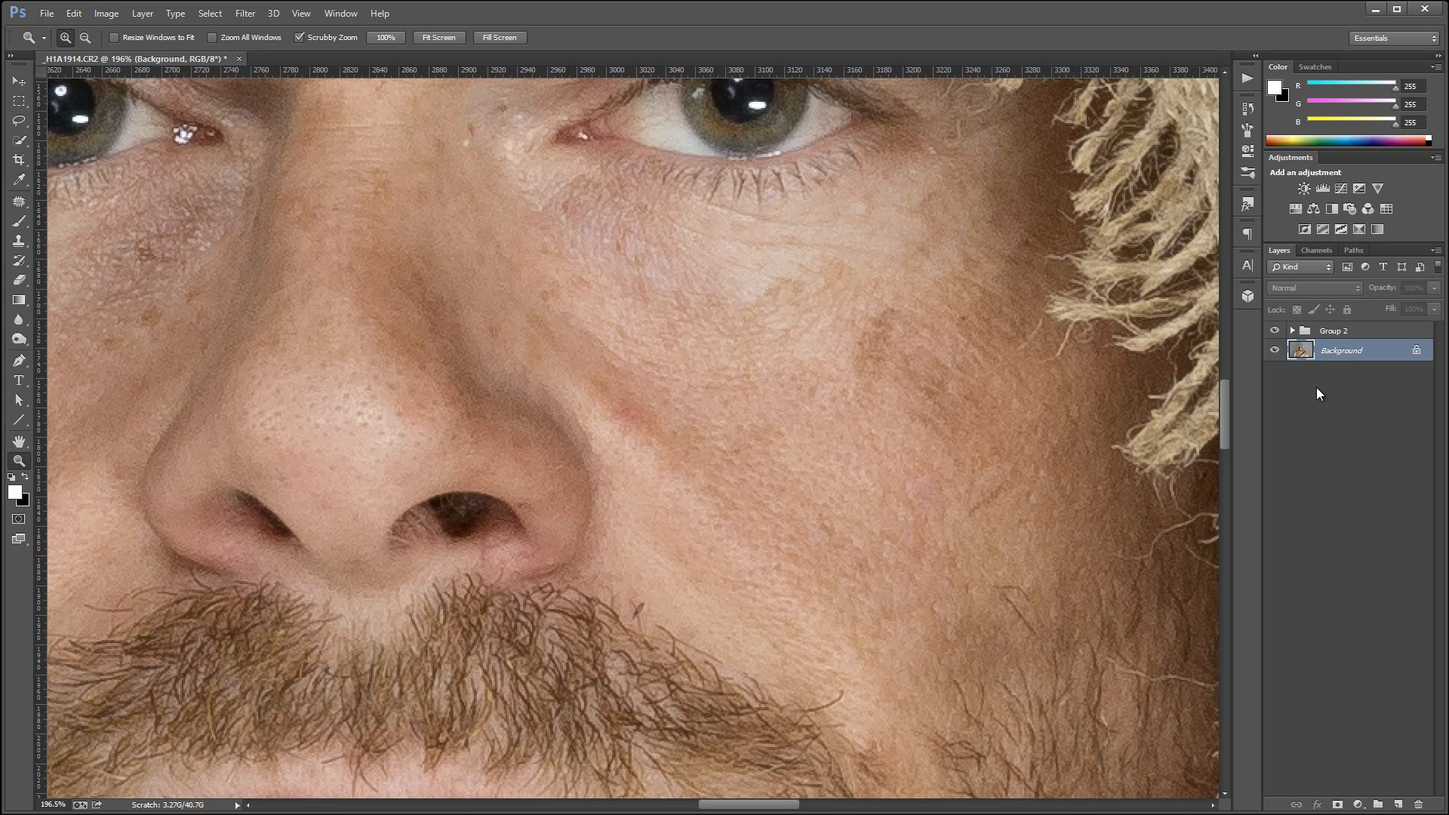
key("ctrl+j")
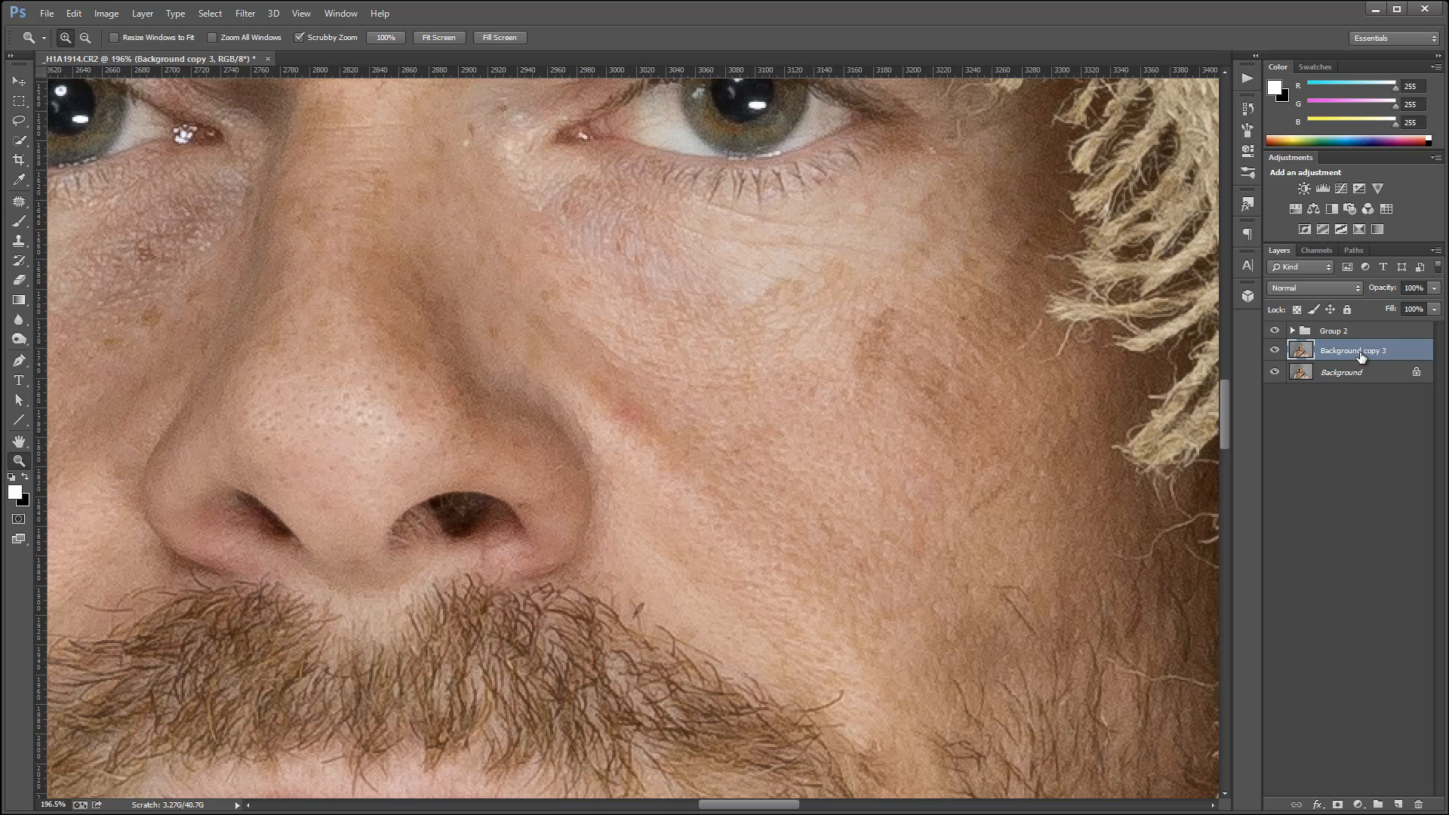
double_click(1361, 350)
type("Smooth")
Rename the group that holds the two sharpening effects as Details.
double_click(1334, 331)
type("Details")
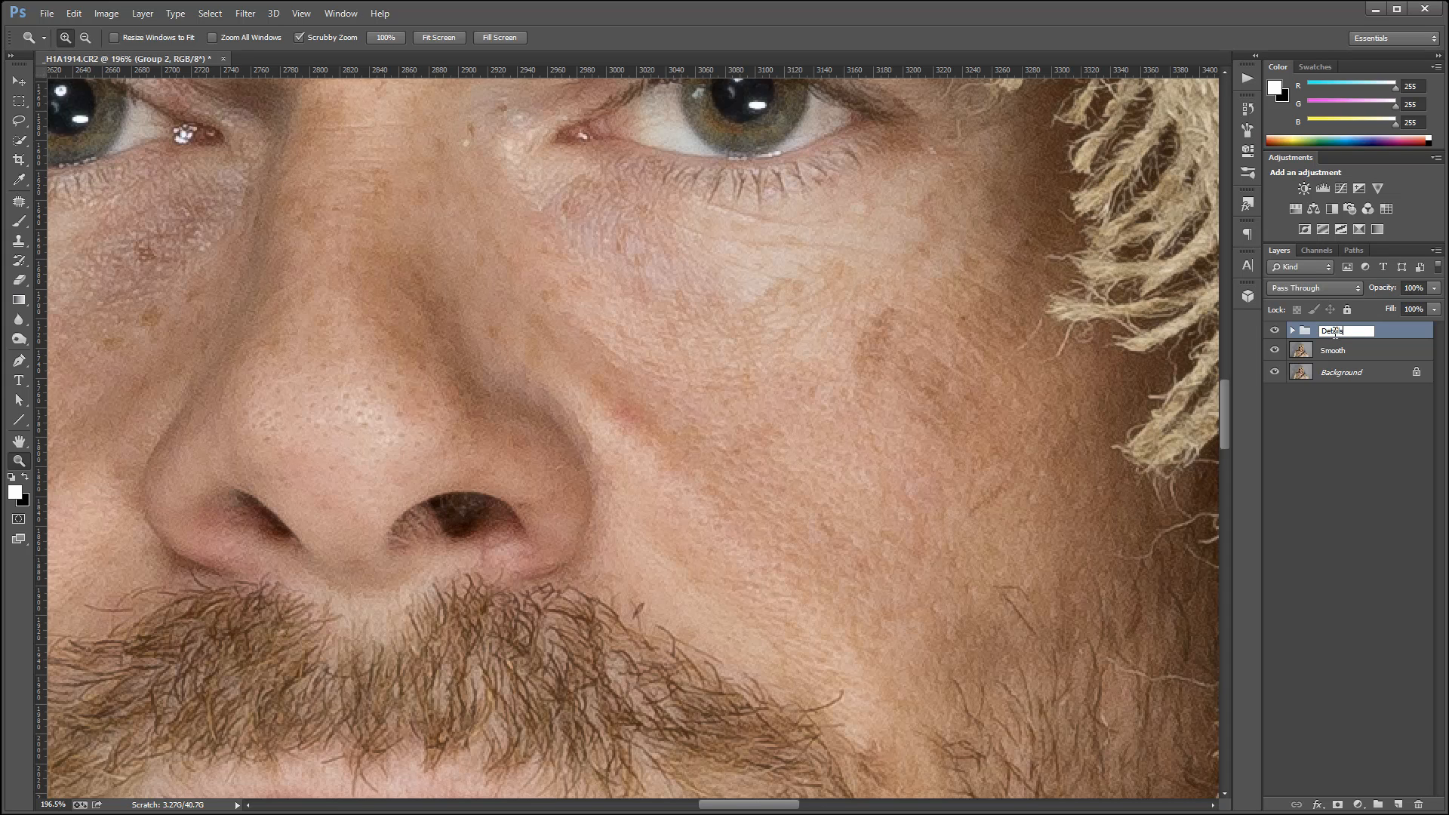
key("Return")
Apply the Dust & Scratches filter to the Smooth layer with a radius of 4 pixels and a threshold of 0.
left_click(1332, 352)
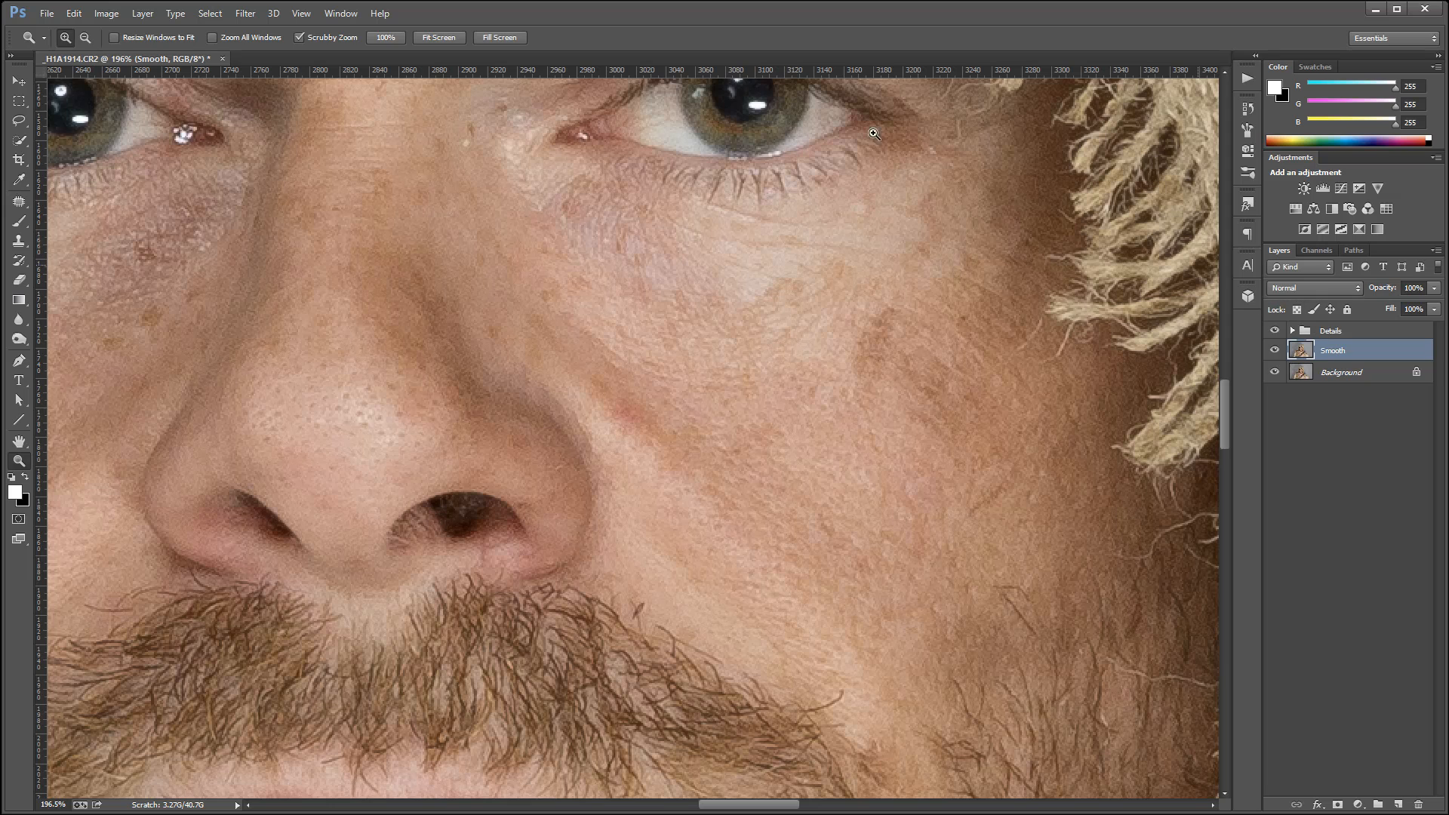
left_click(245, 13)
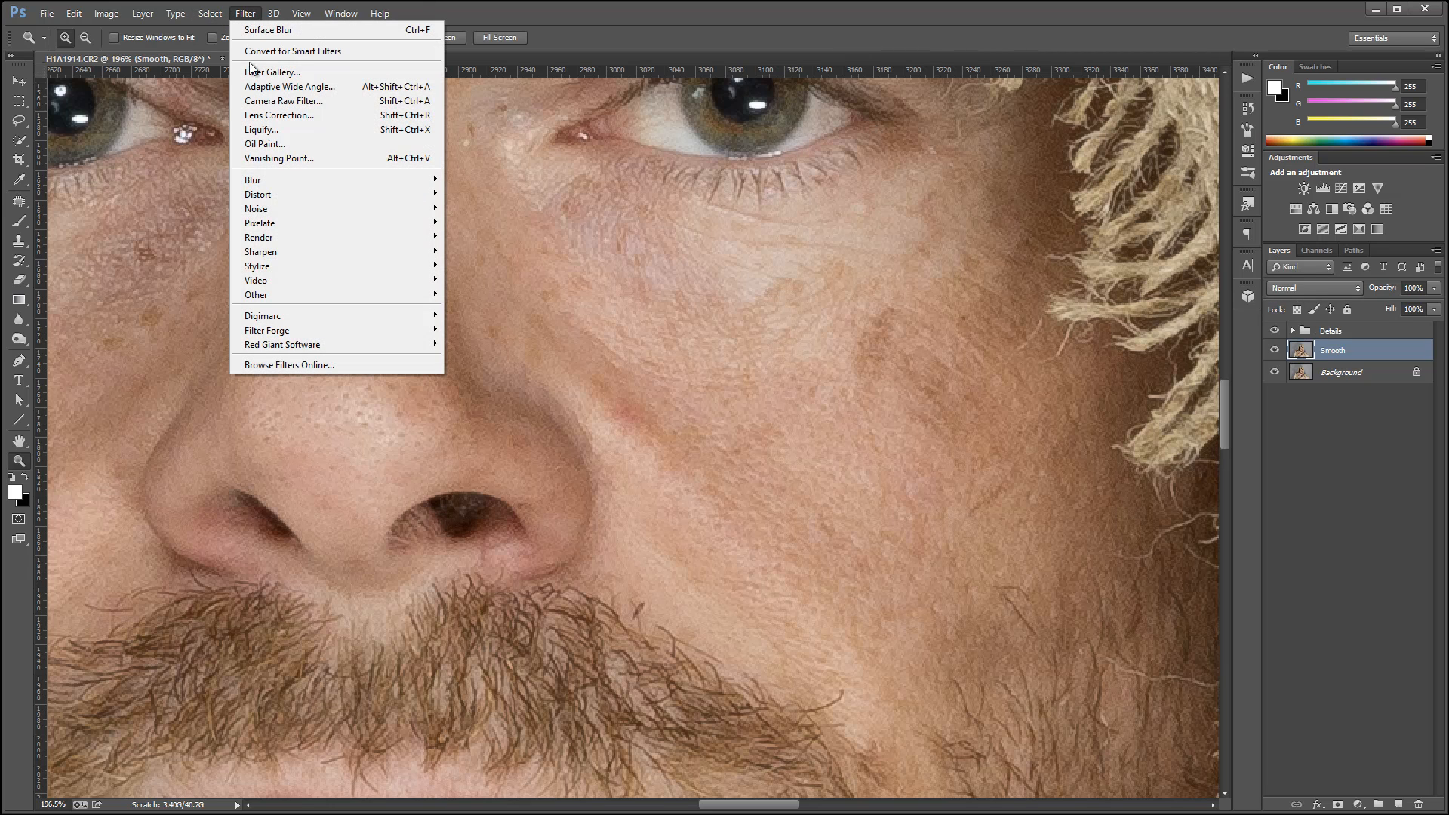
mouse_move(291, 205)
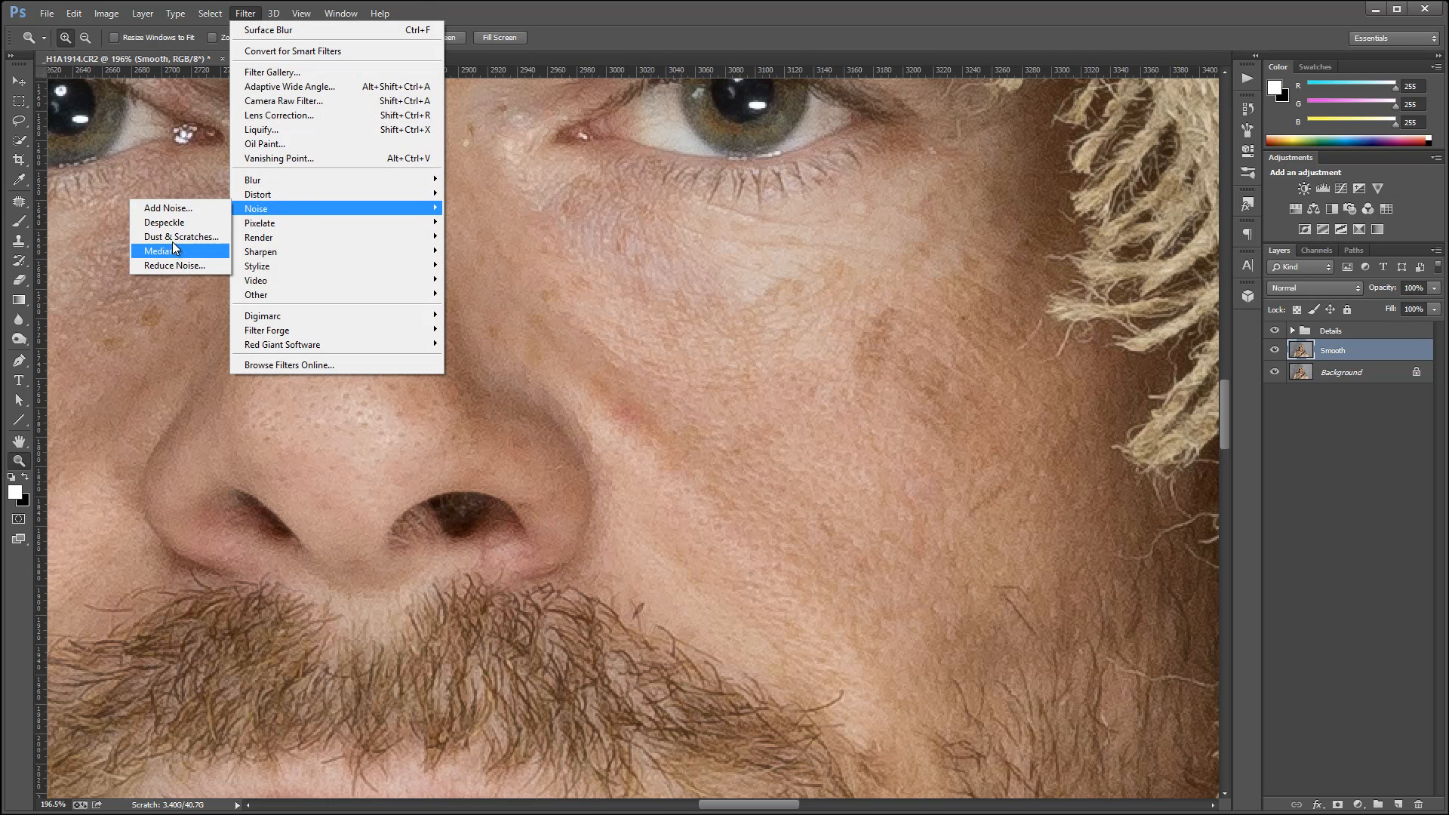
left_click(174, 237)
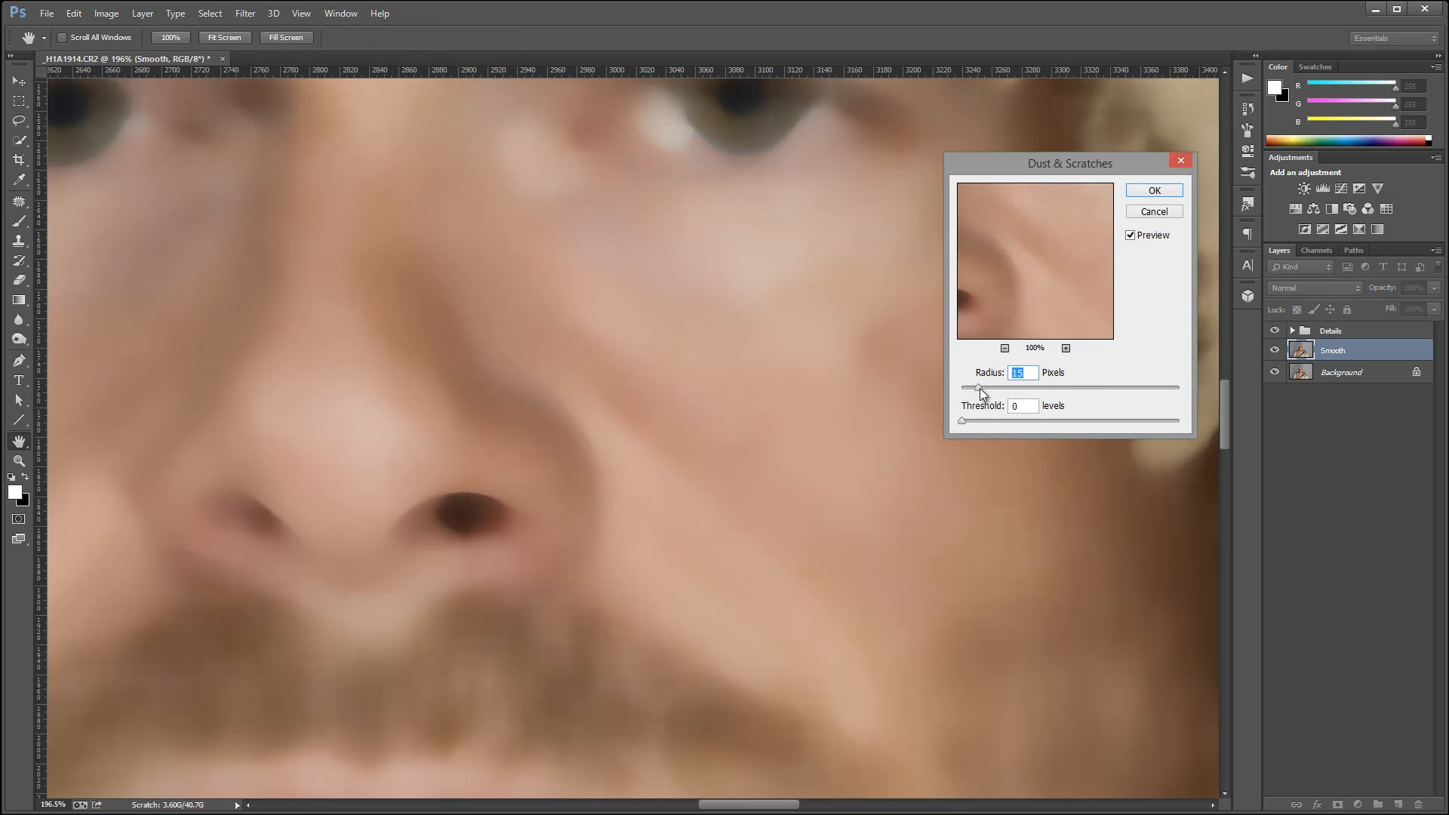
left_click_drag(975, 388, 966, 388)
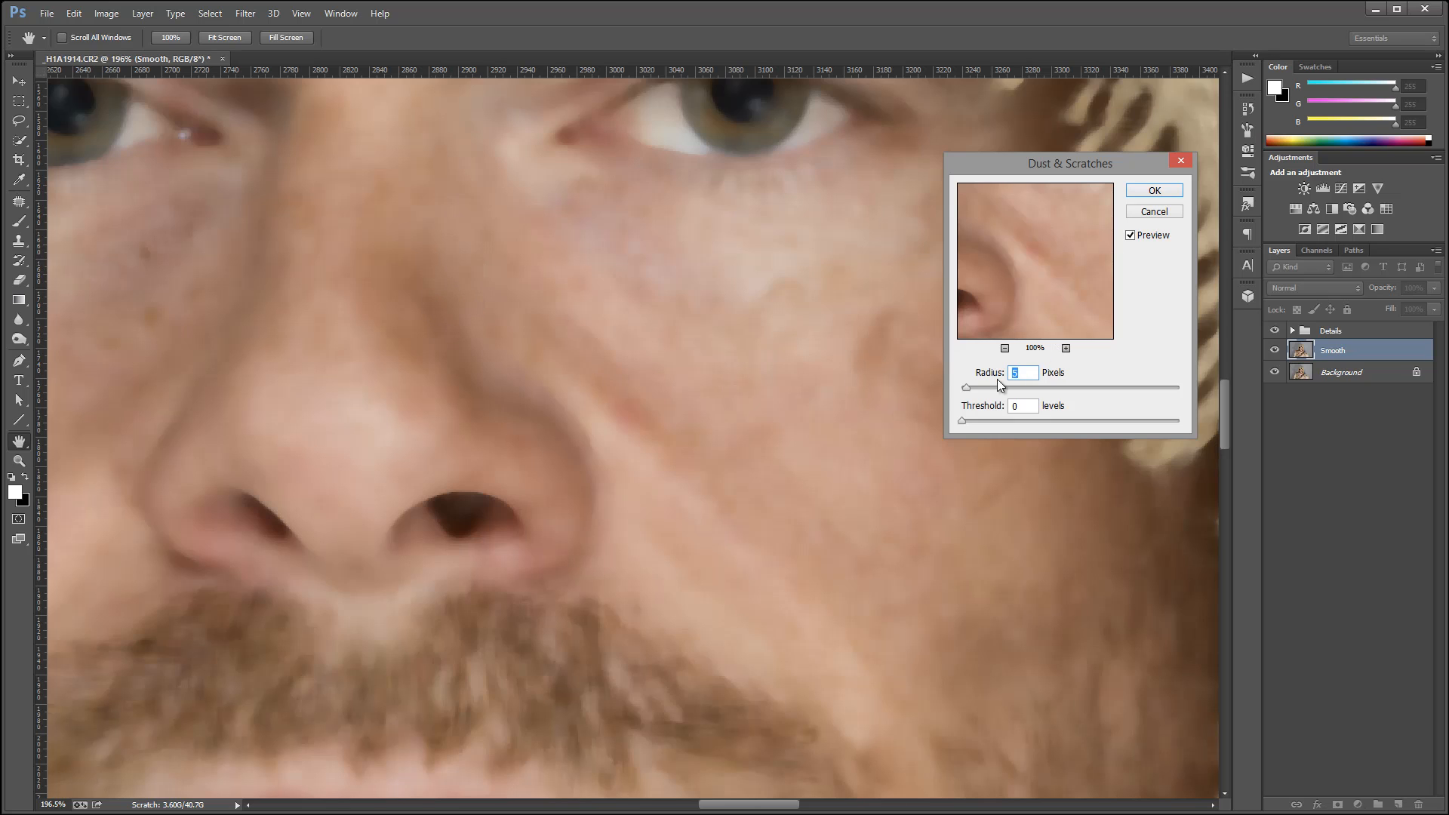
left_click_drag(966, 388, 965, 388)
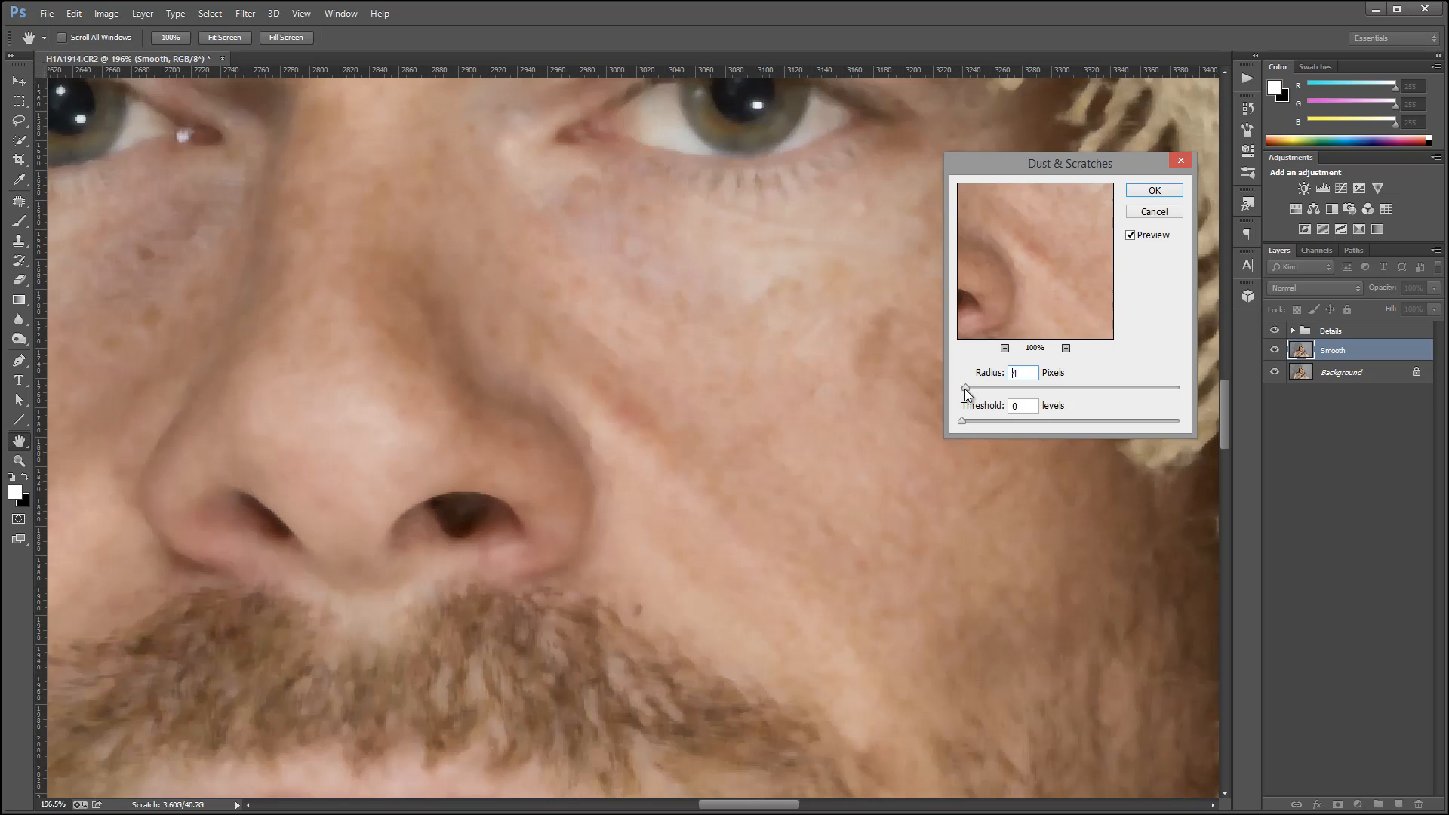
left_click(1155, 191)
key("z")
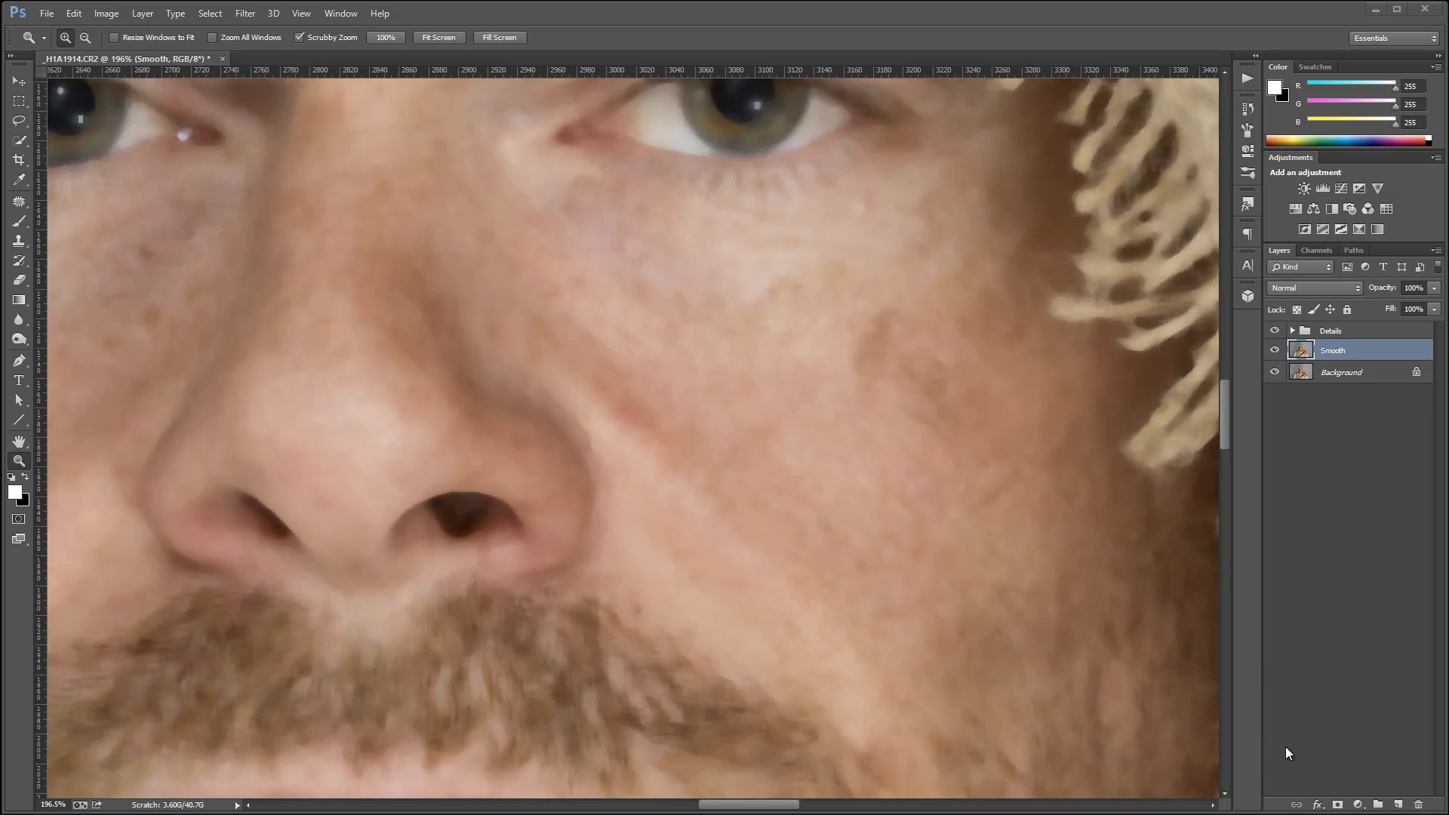
Add a black mask to the Smooth layer and paint smoothing onto the nose with a soft white 80 px brush at 10% opacity.
left_click(1337, 804)
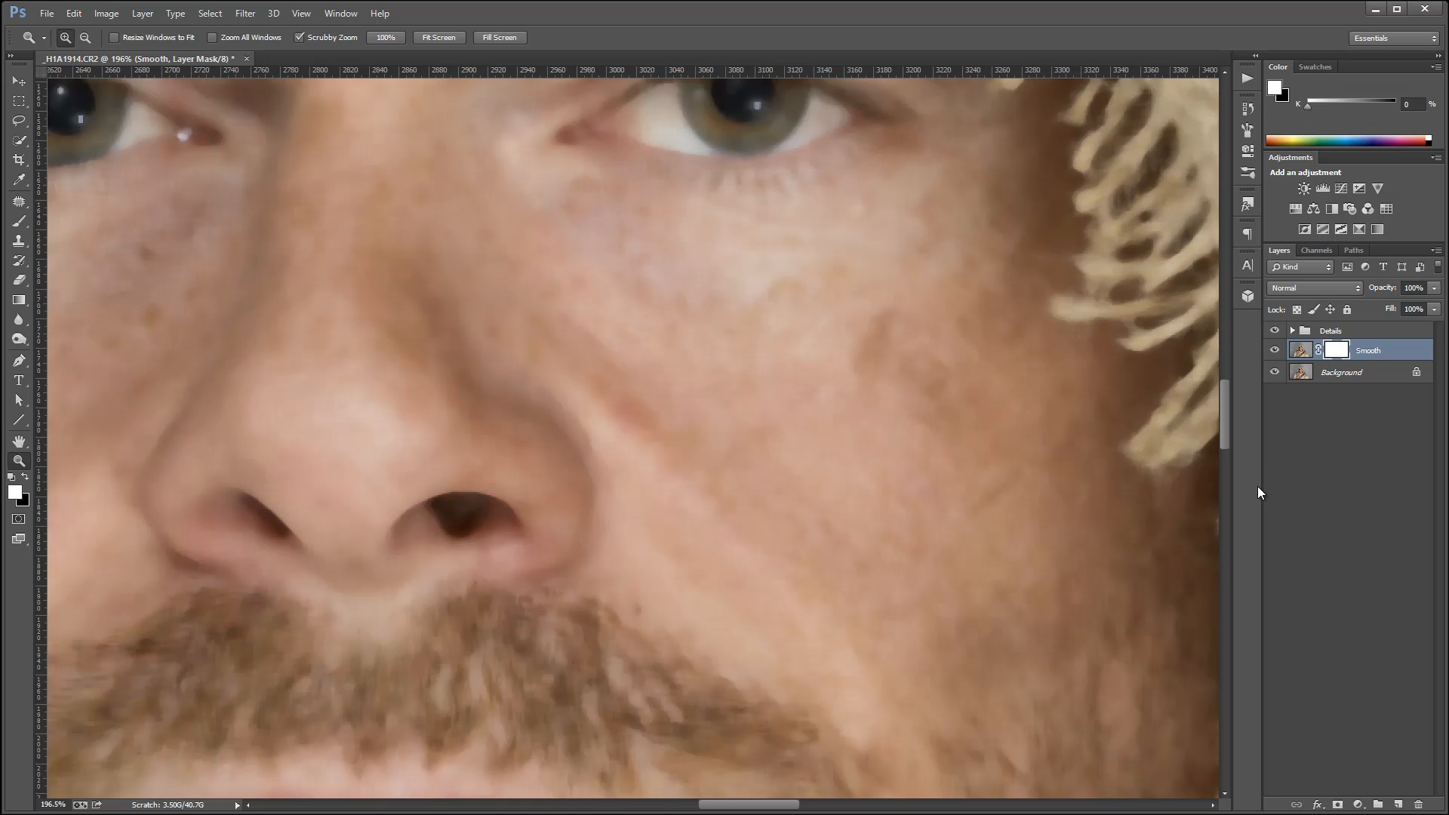
key("ctrl+i")
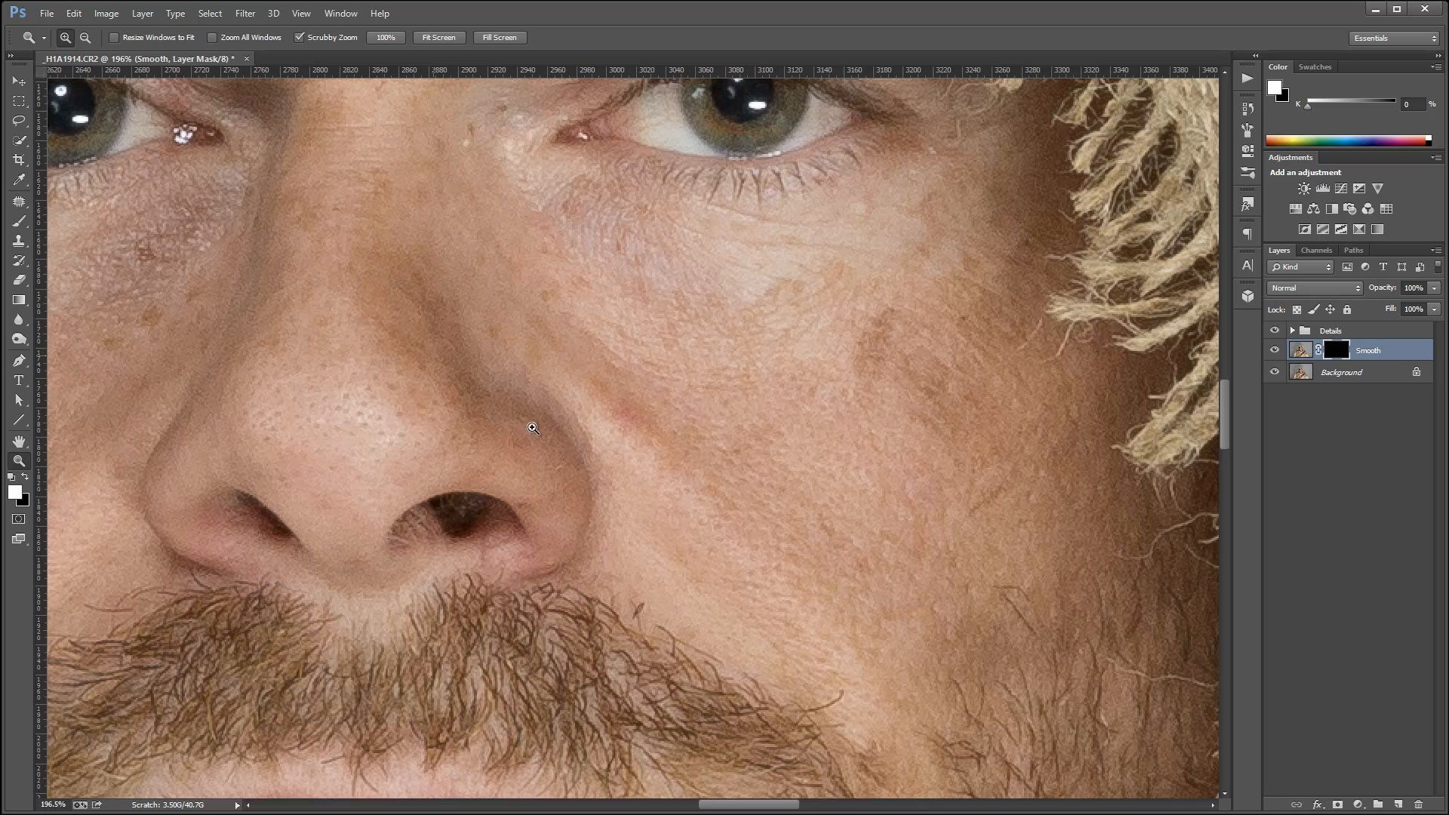
left_click(22, 223)
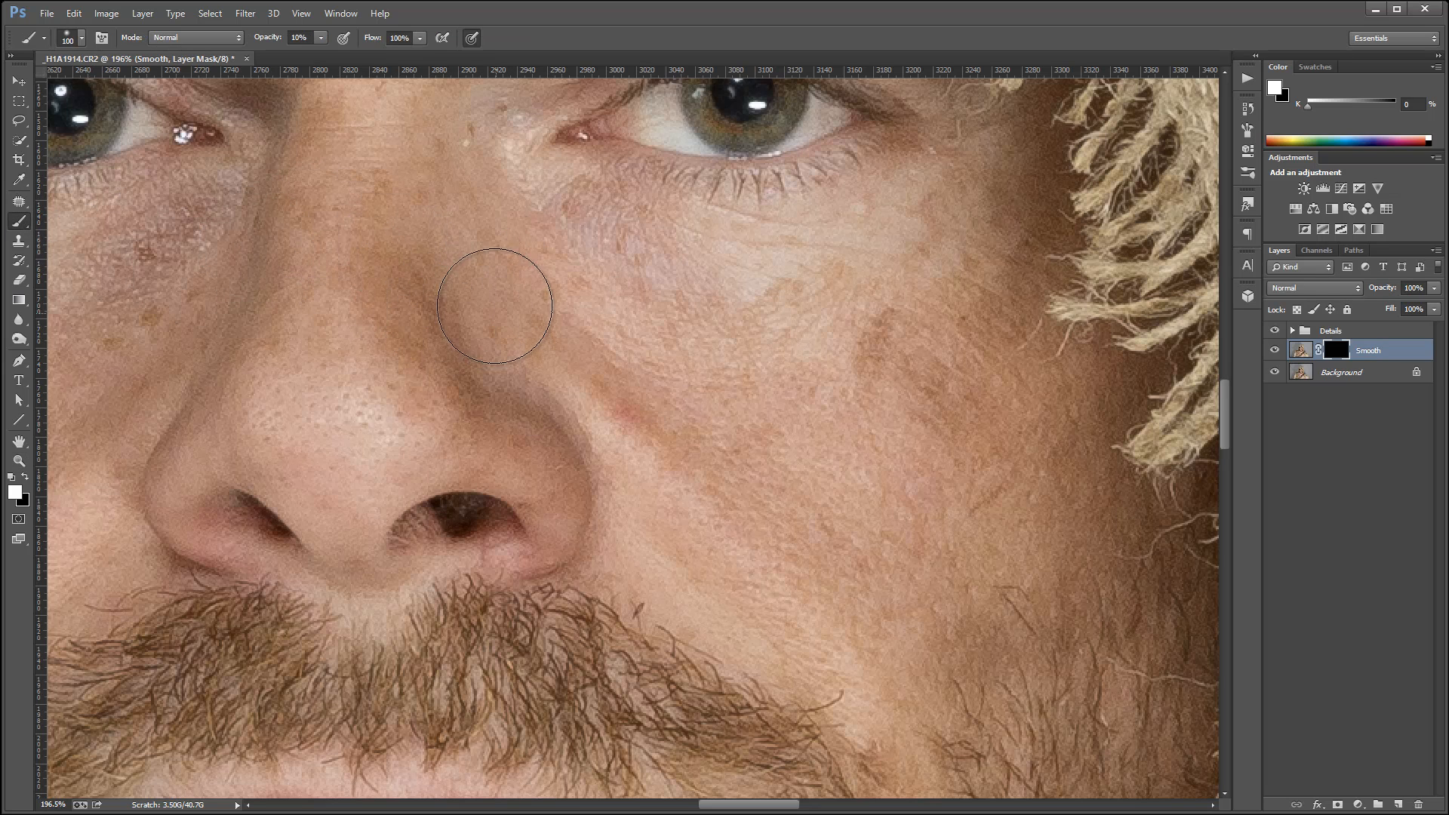
key("bracketleft")
key("bracketleft")
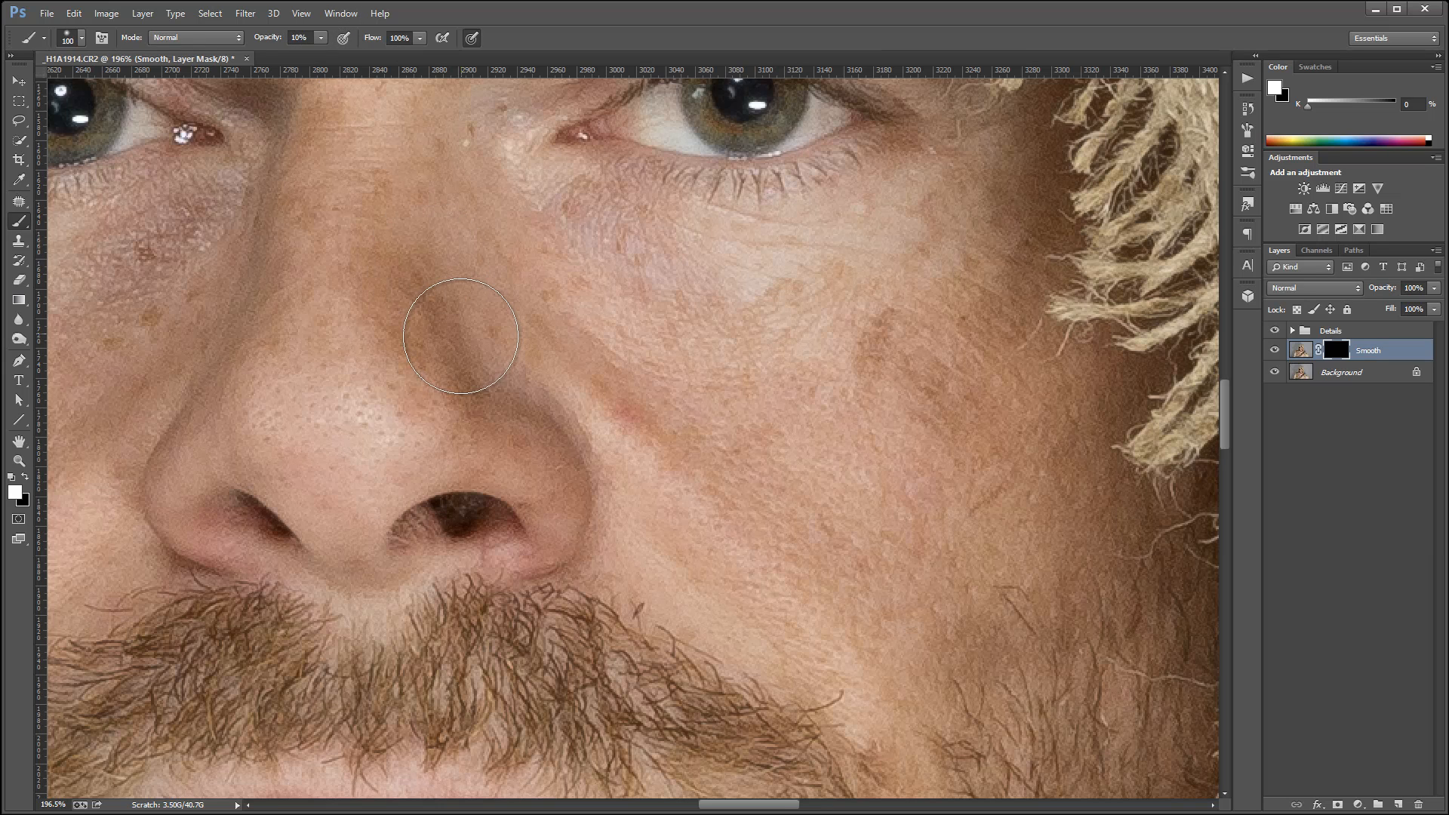
right_click(474, 339)
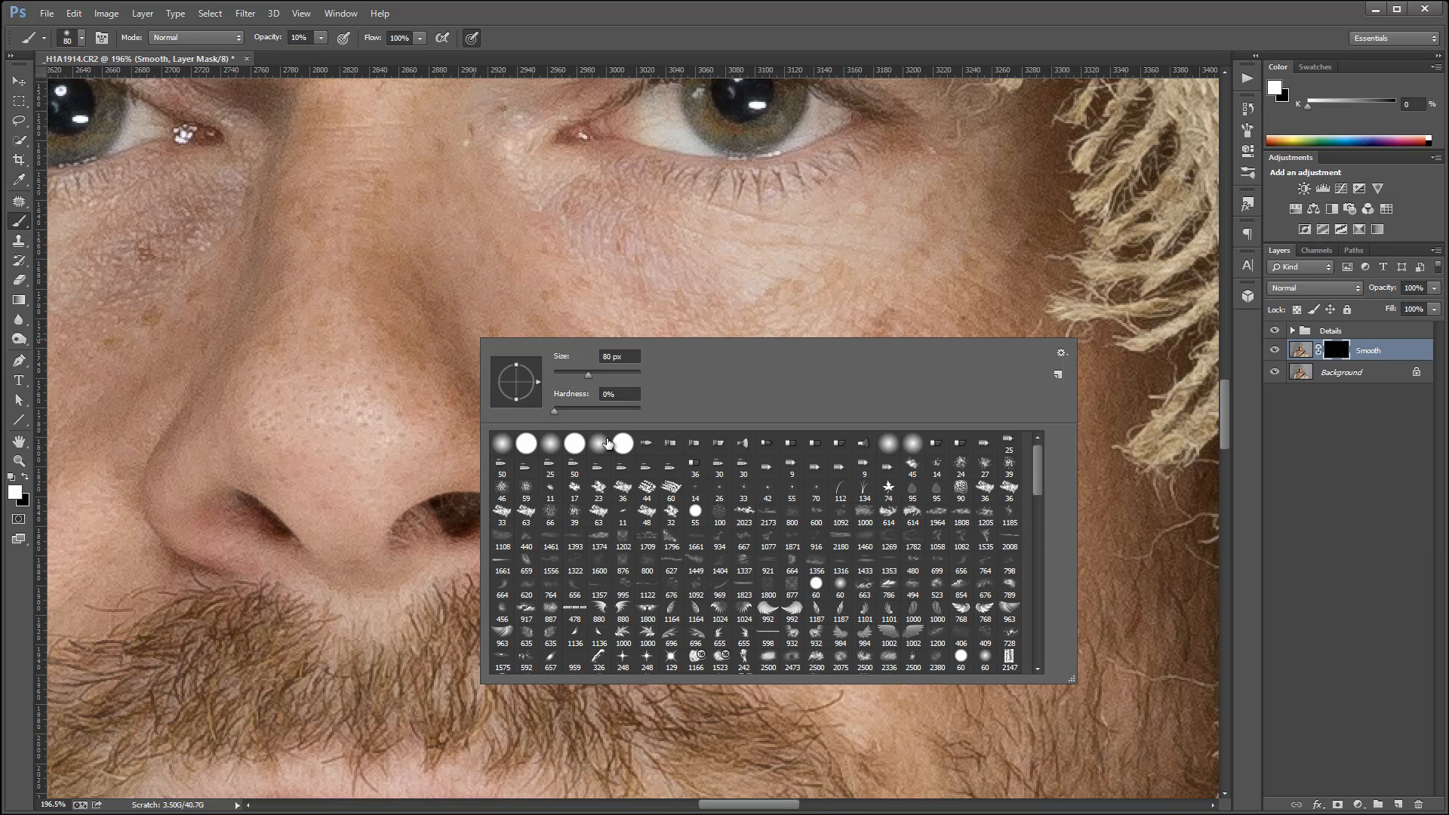
left_click(453, 250)
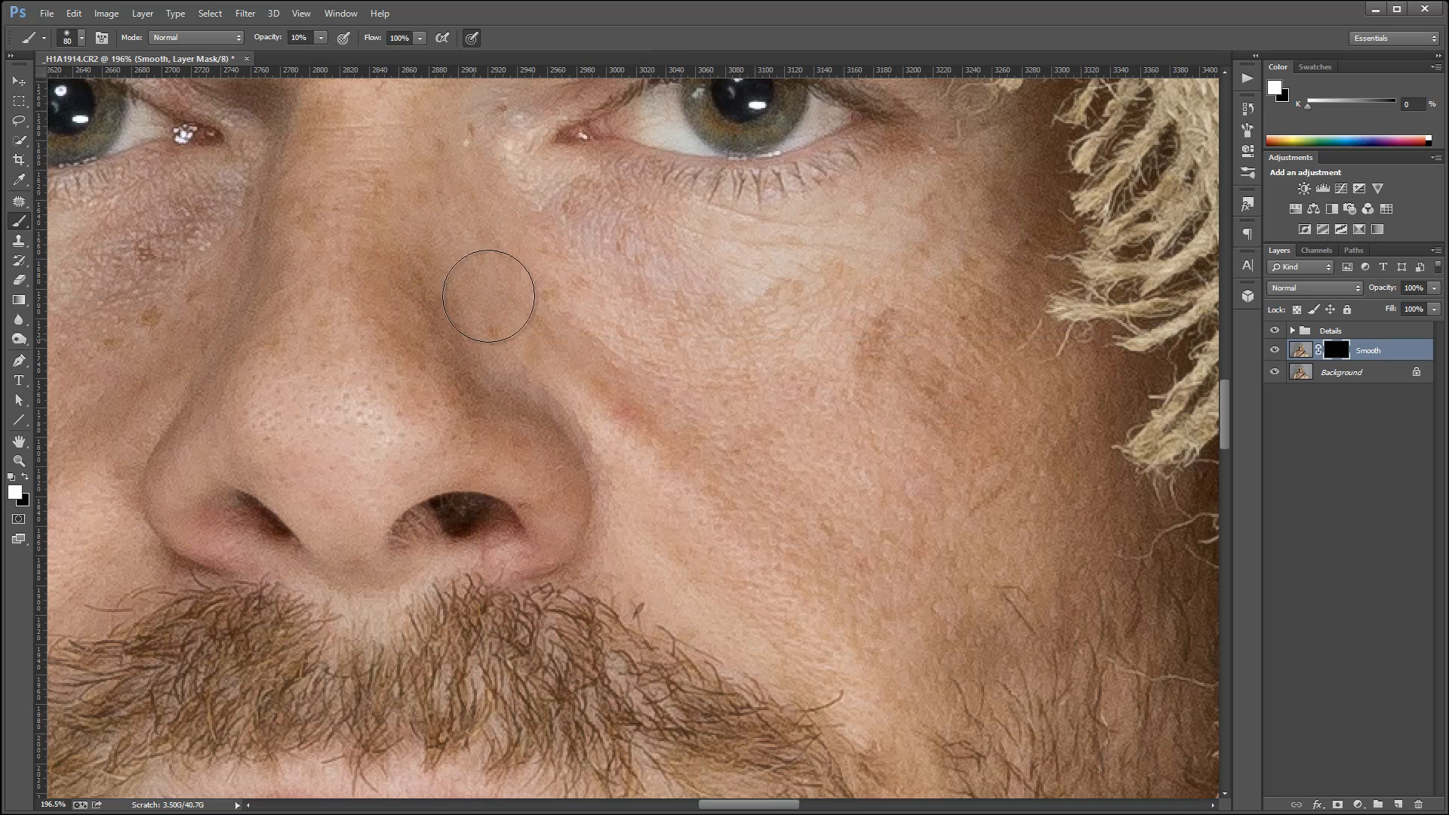
mouse_move(466, 358)
left_mouse_down()
mouse_move(506, 418)
mouse_move(556, 446)
mouse_move(488, 332)
mouse_move(499, 402)
mouse_move(424, 268)
mouse_move(401, 293)
mouse_move(304, 307)
mouse_move(326, 302)
mouse_move(292, 202)
mouse_move(254, 329)
mouse_move(267, 204)
mouse_move(255, 272)
mouse_move(133, 423)
mouse_move(129, 279)
mouse_move(199, 262)
mouse_move(267, 335)
mouse_move(383, 235)
mouse_move(416, 244)
mouse_move(409, 205)
mouse_move(623, 437)
mouse_move(448, 150)
mouse_move(577, 387)
mouse_move(453, 303)
mouse_move(311, 151)
mouse_move(224, 322)
mouse_move(325, 160)
mouse_move(319, 126)
mouse_move(198, 345)
left_mouse_up()
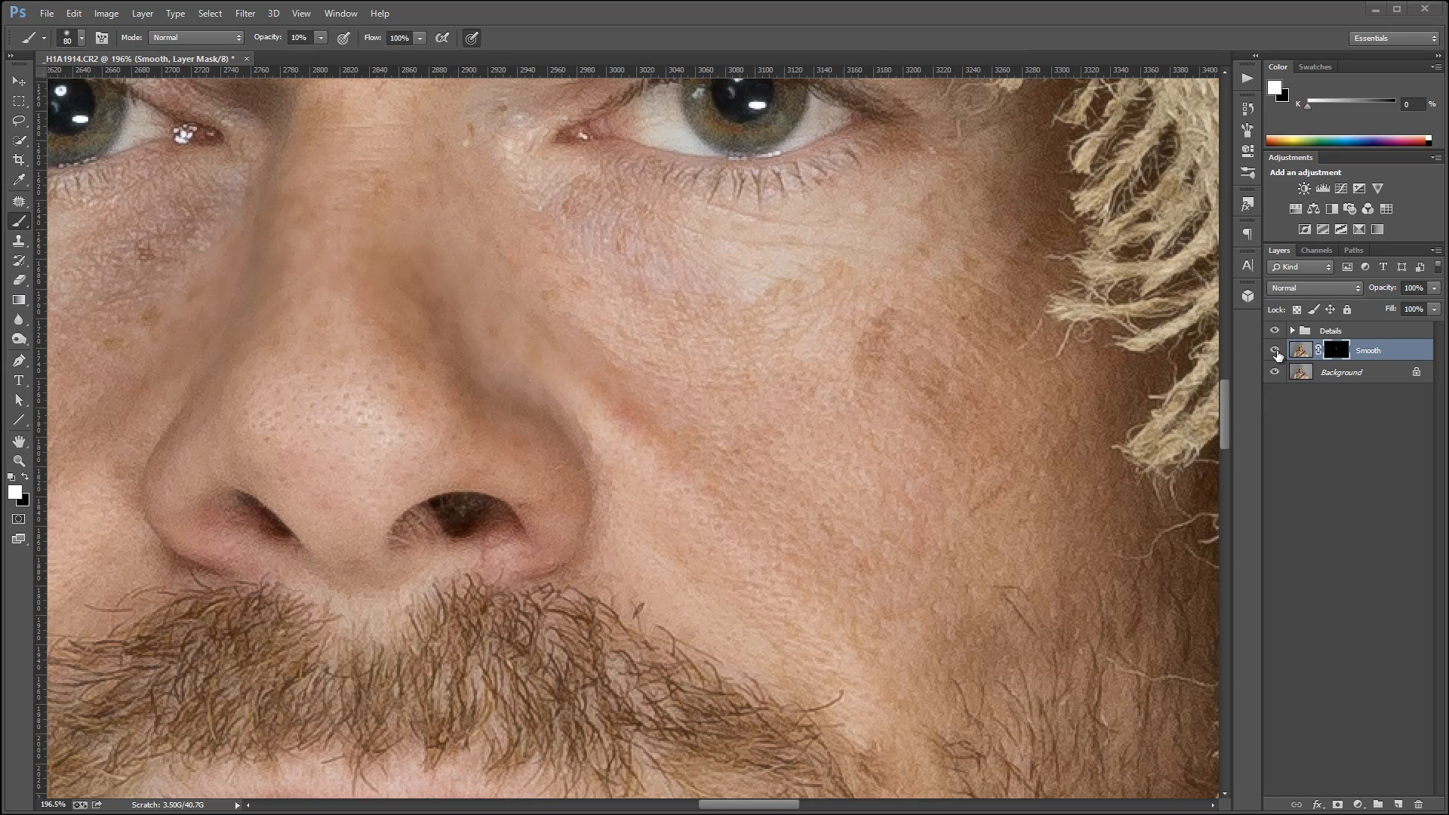
Compare the nose with and without the Smooth layer, and expand the Details group.
left_click(1276, 351)
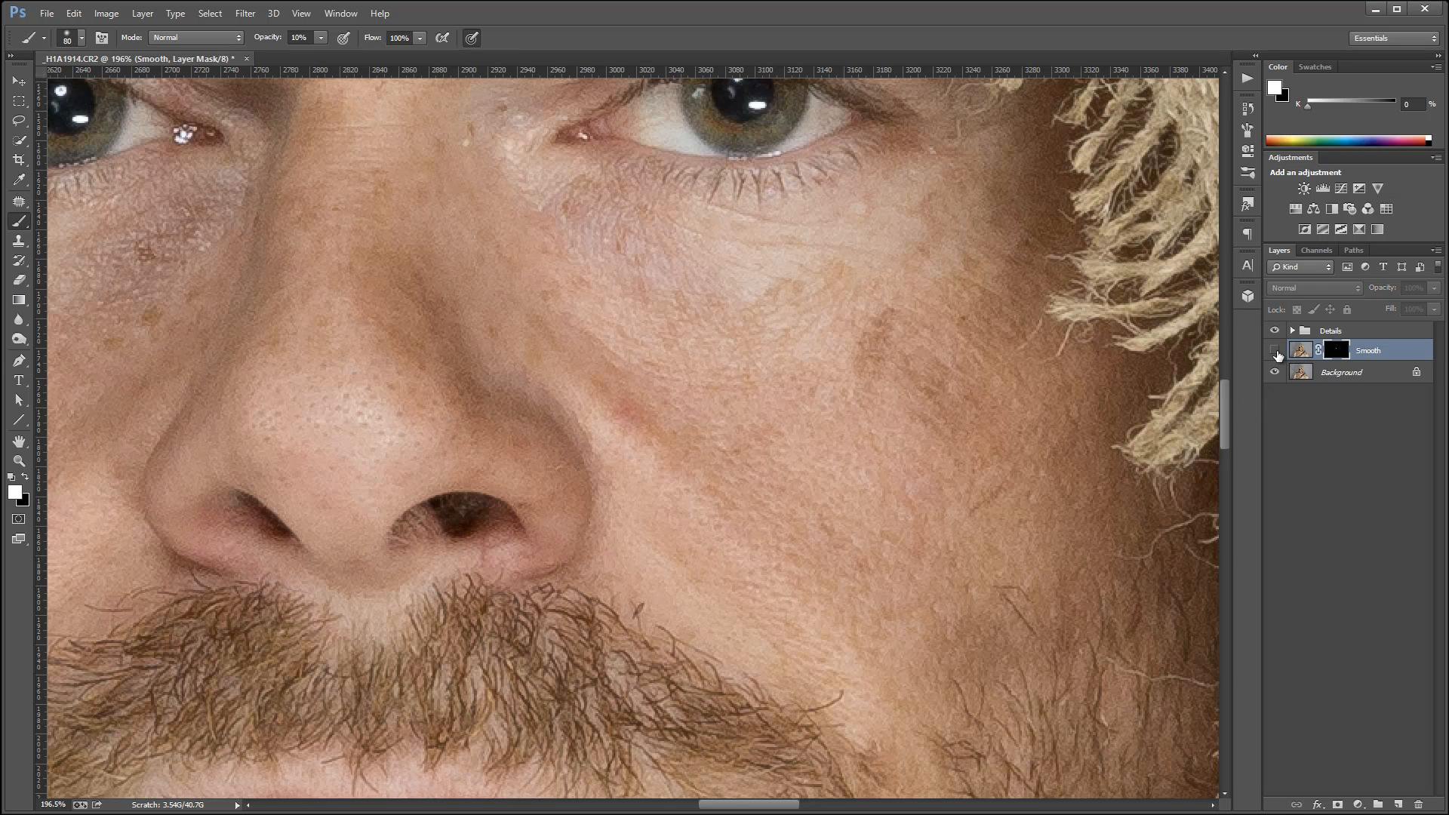
left_click(1275, 351)
left_click(1276, 352)
left_click(1276, 351)
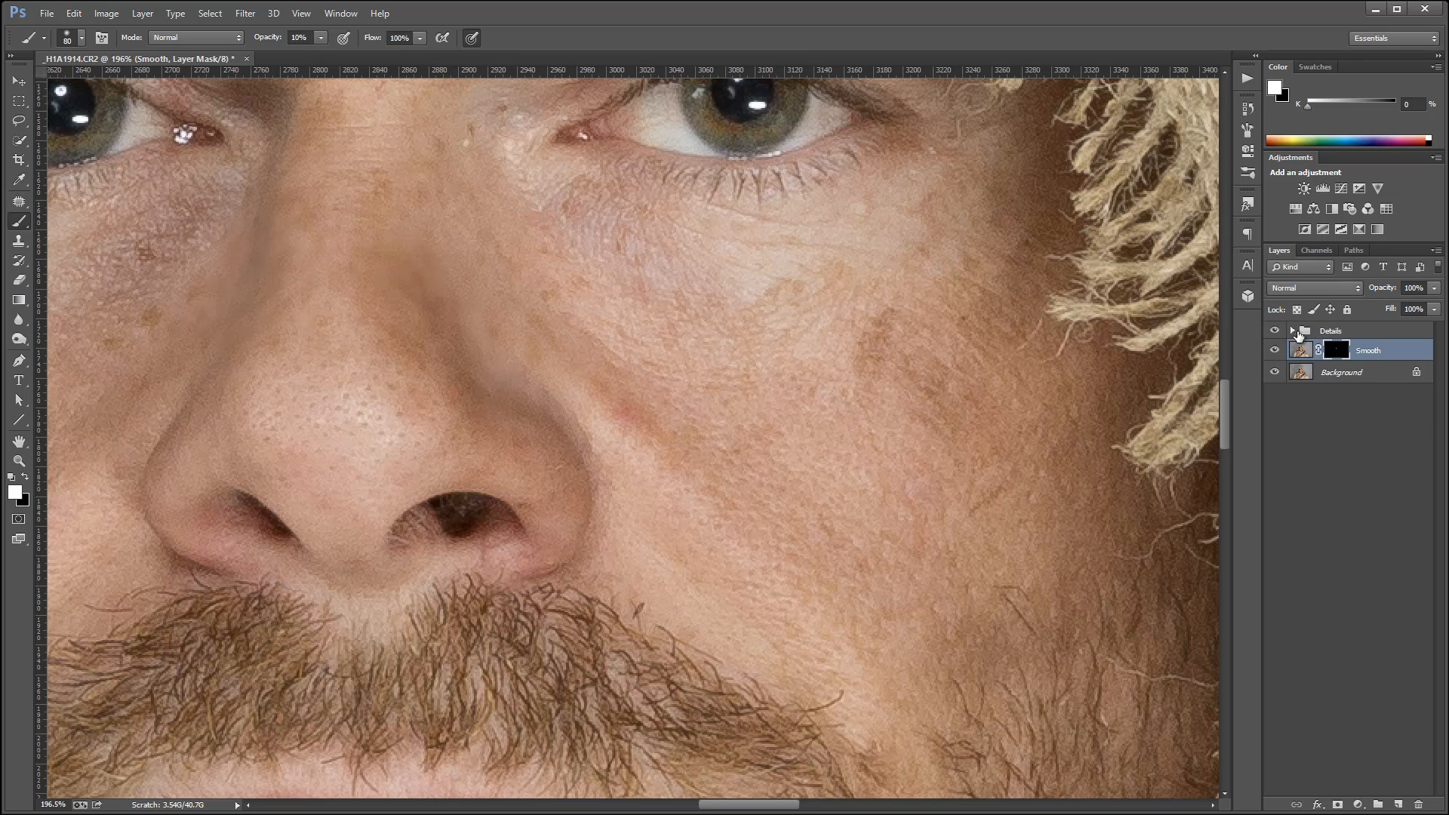
left_click(1292, 331)
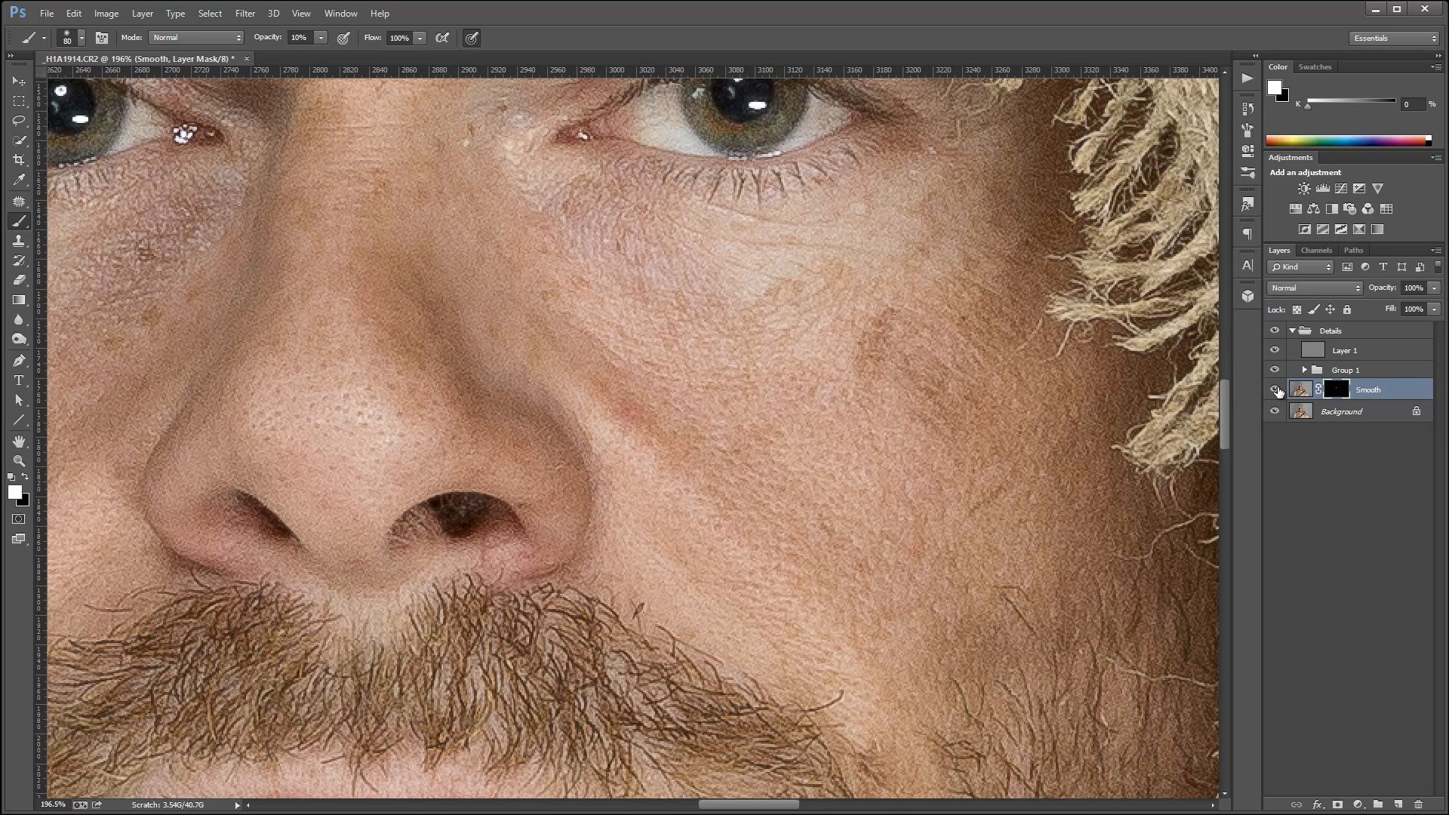
left_click(1274, 390)
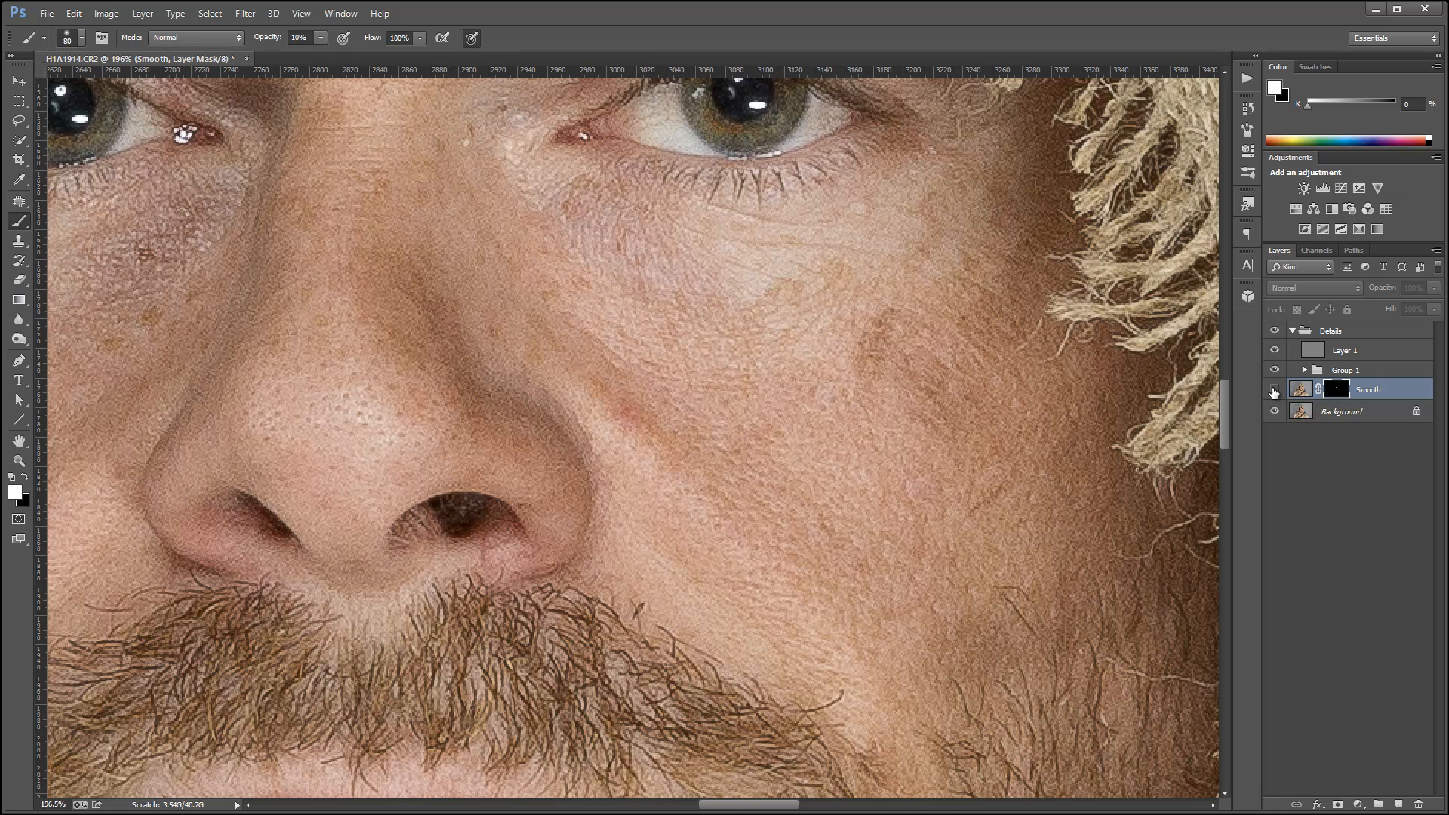
left_click(1274, 390)
left_click(1274, 390)
left_click(1274, 390)
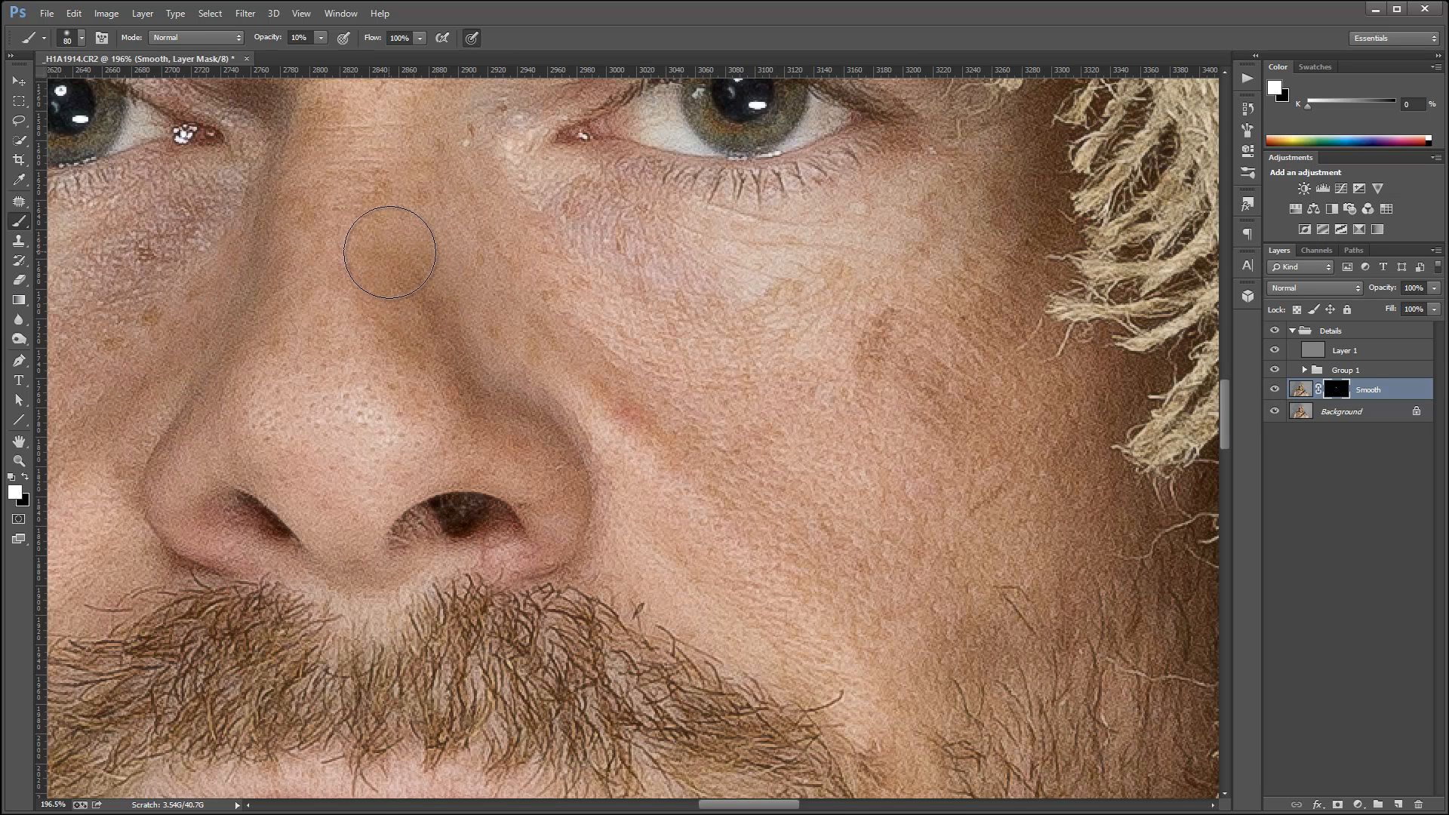
Set the Smooth layer's fill to 38%.
scroll(396, 260, "up", 2)
scroll(397, 259, "up", 1)
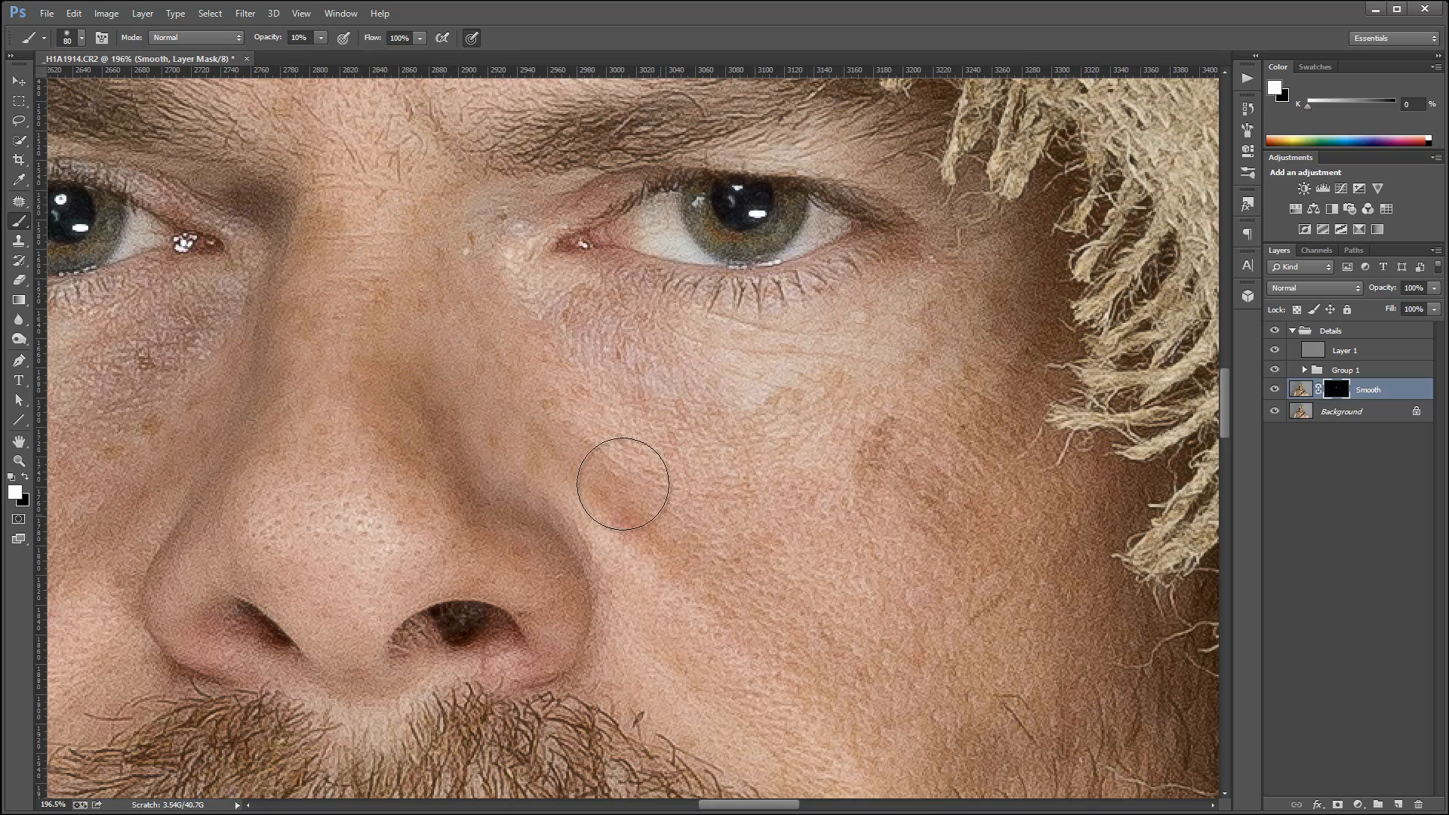
scroll(755, 445, "up", 5)
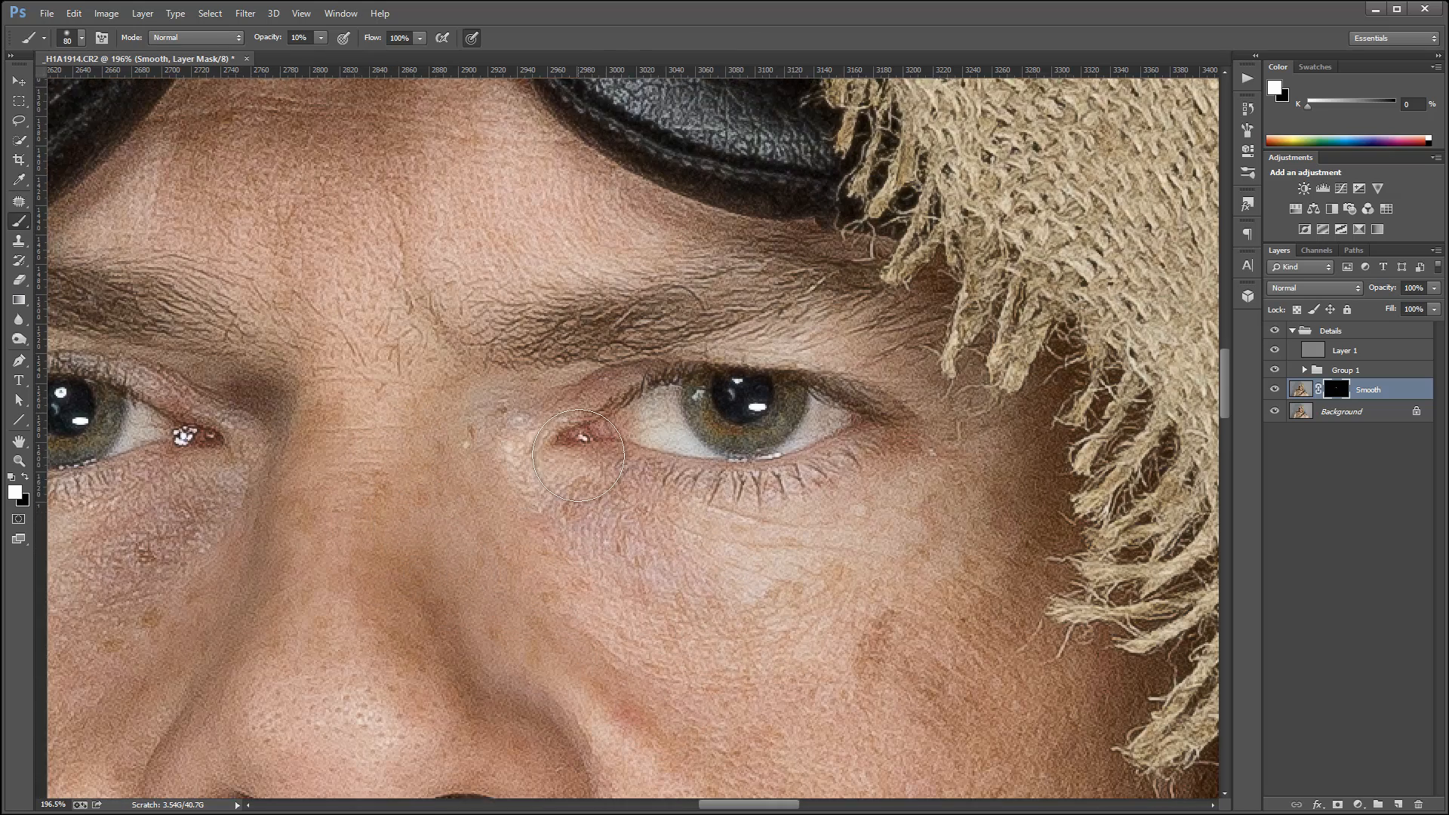
scroll(603, 452, "down", 4)
scroll(485, 487, "down", 10)
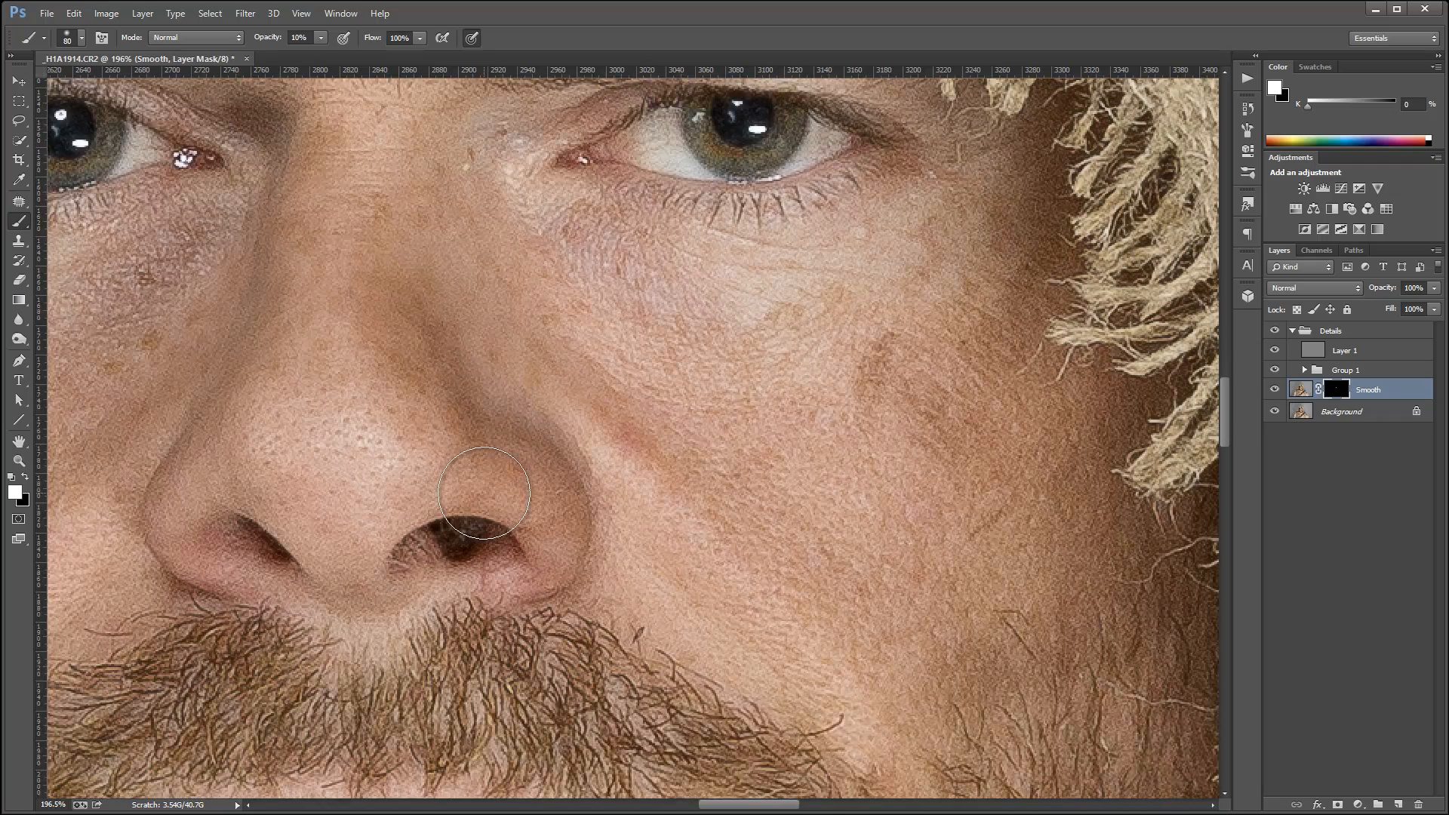
scroll(483, 493, "up", 9)
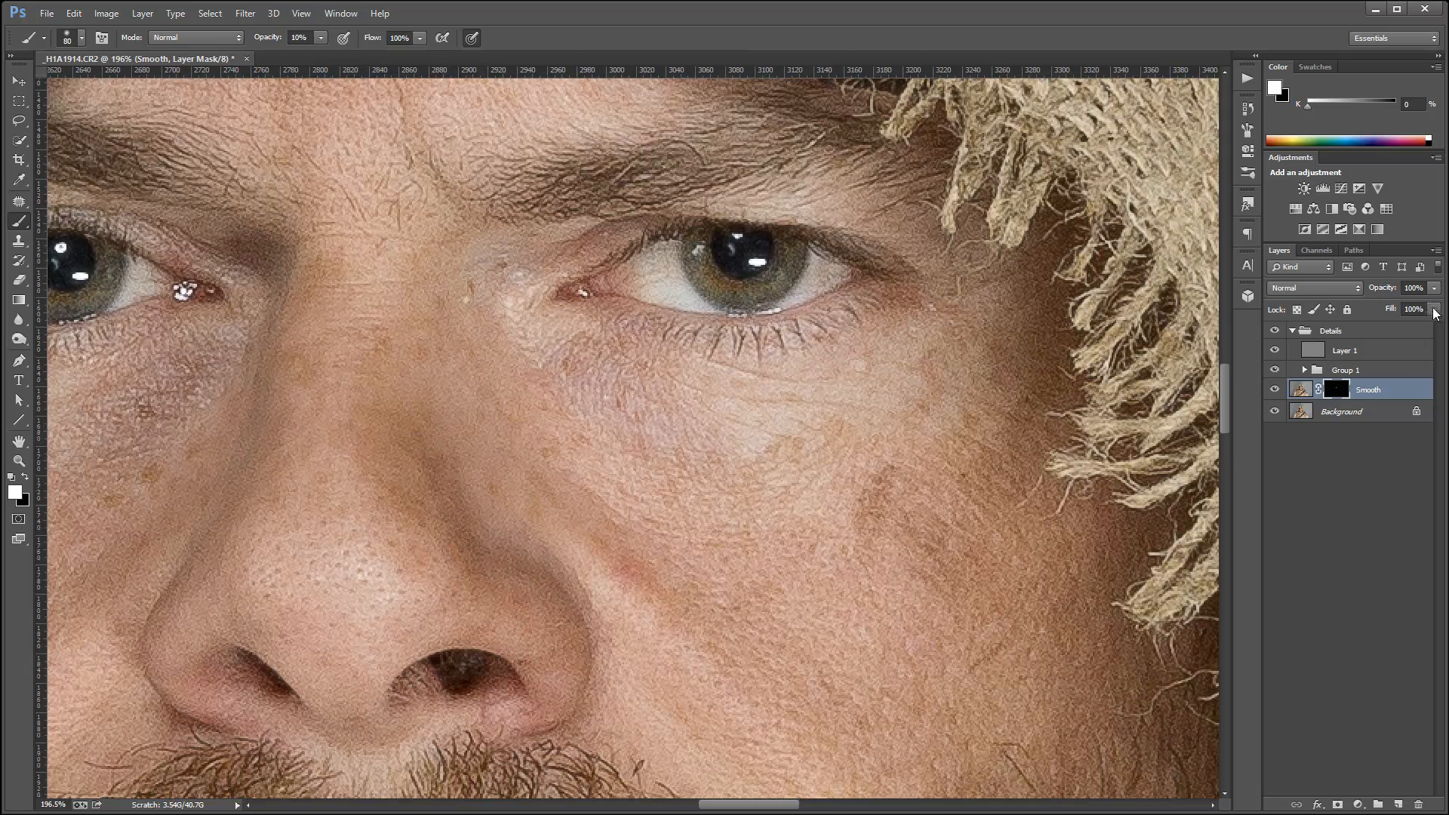
left_click(1434, 311)
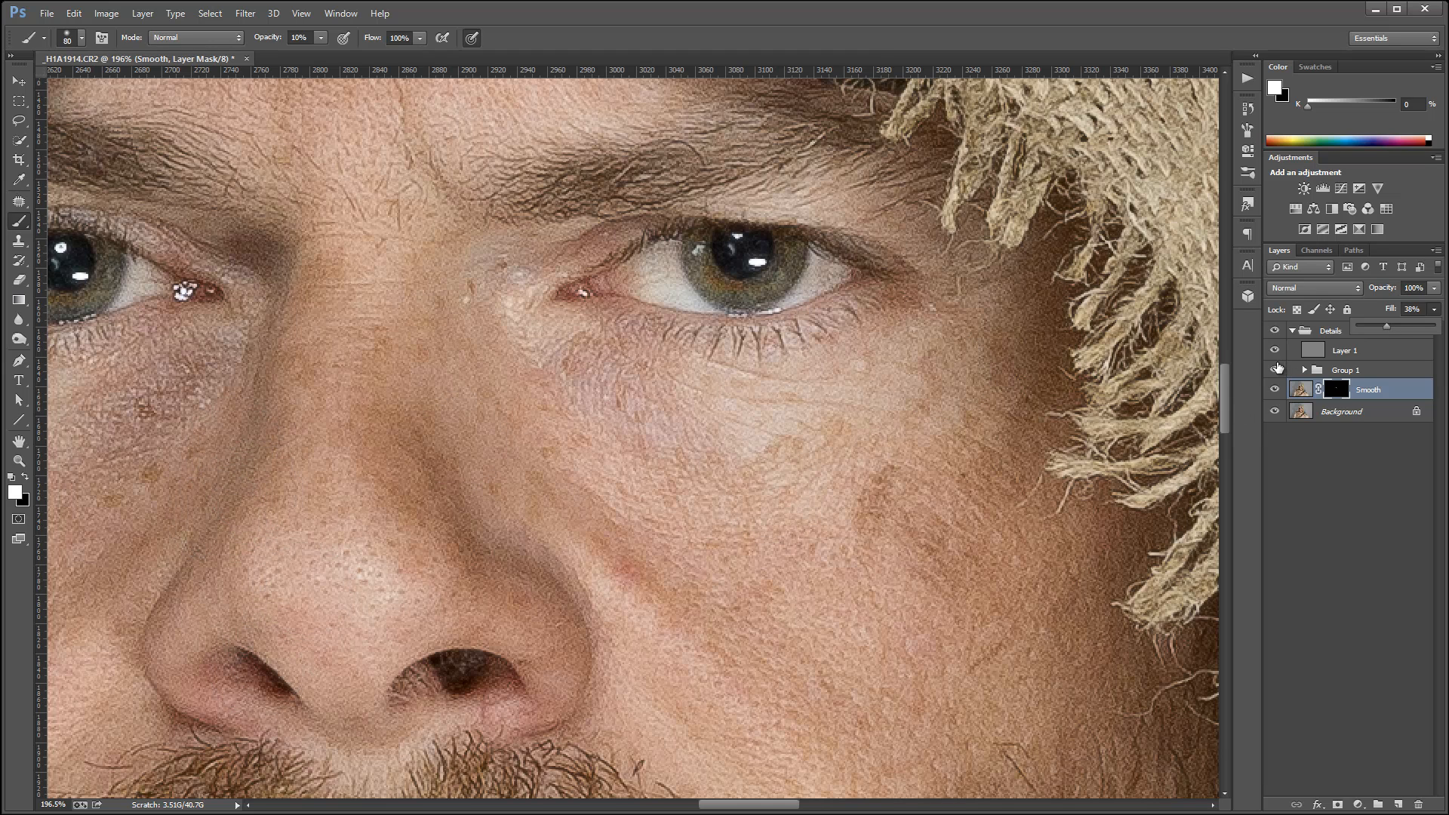
Hide and collapse the Details group, and examine the smoothed face close up and from farther out.
left_click(1275, 330)
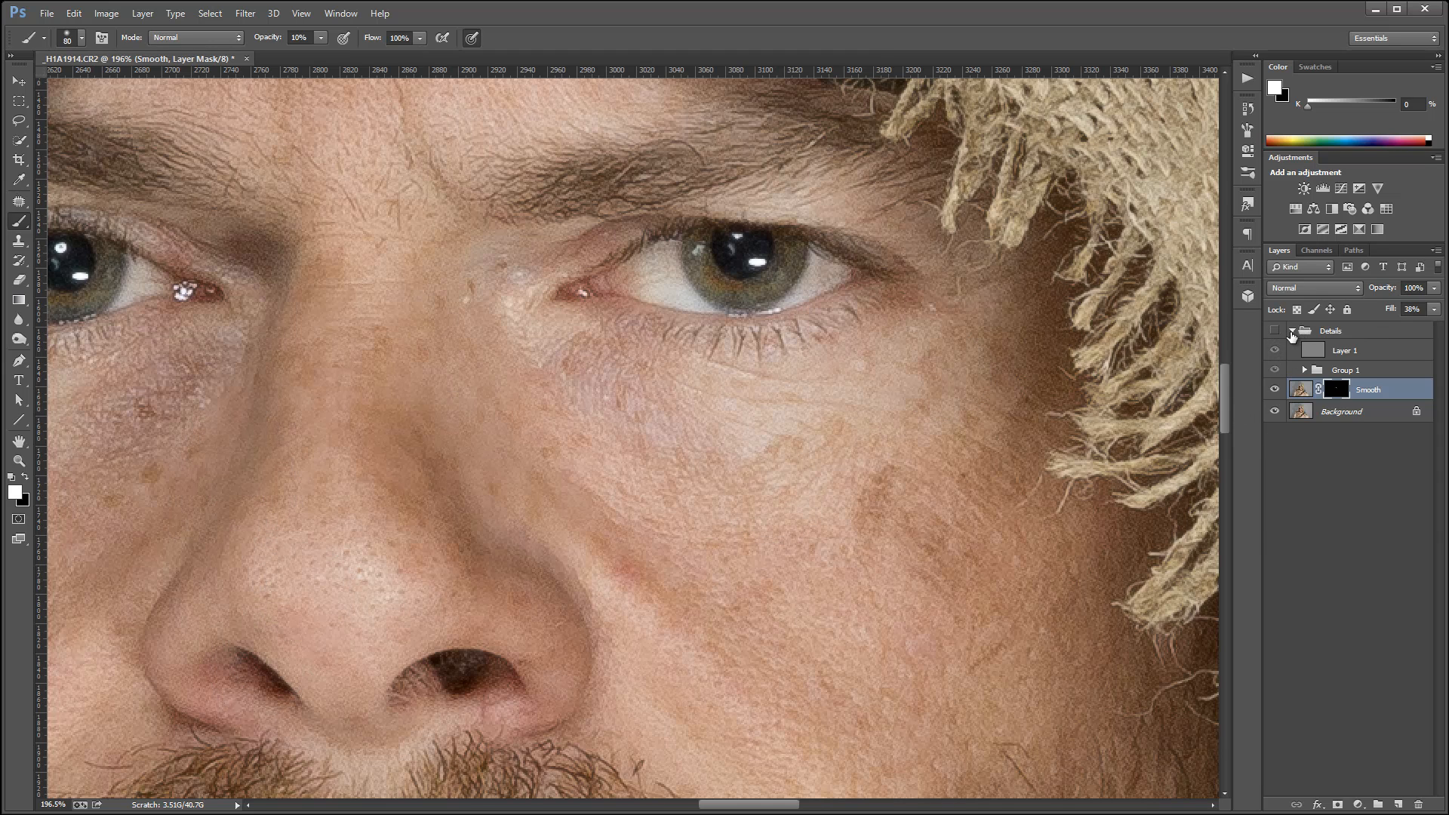
left_click(1292, 331)
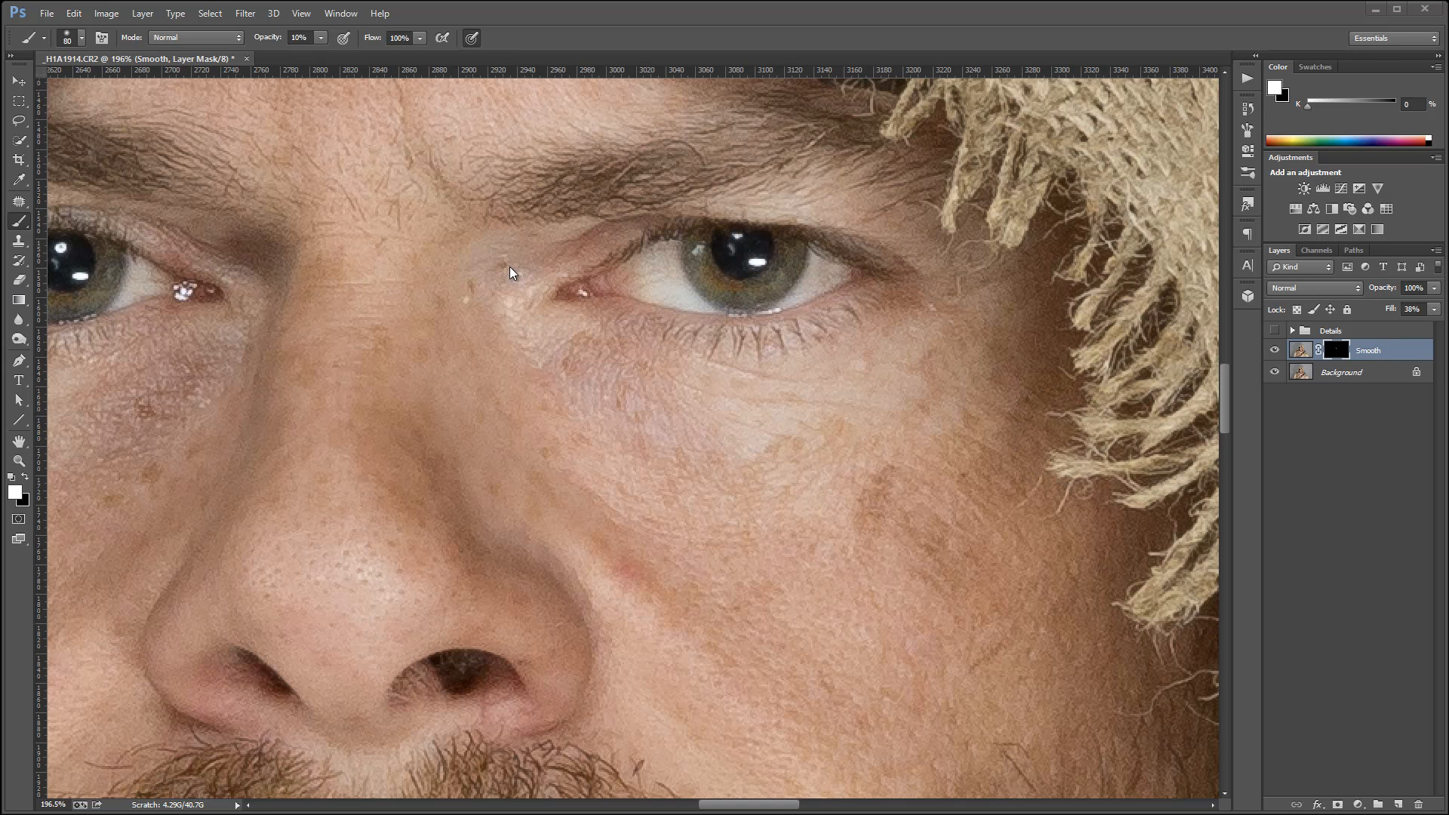
left_click_drag(511, 269, 511, 256)
scroll(487, 251, "down", 5)
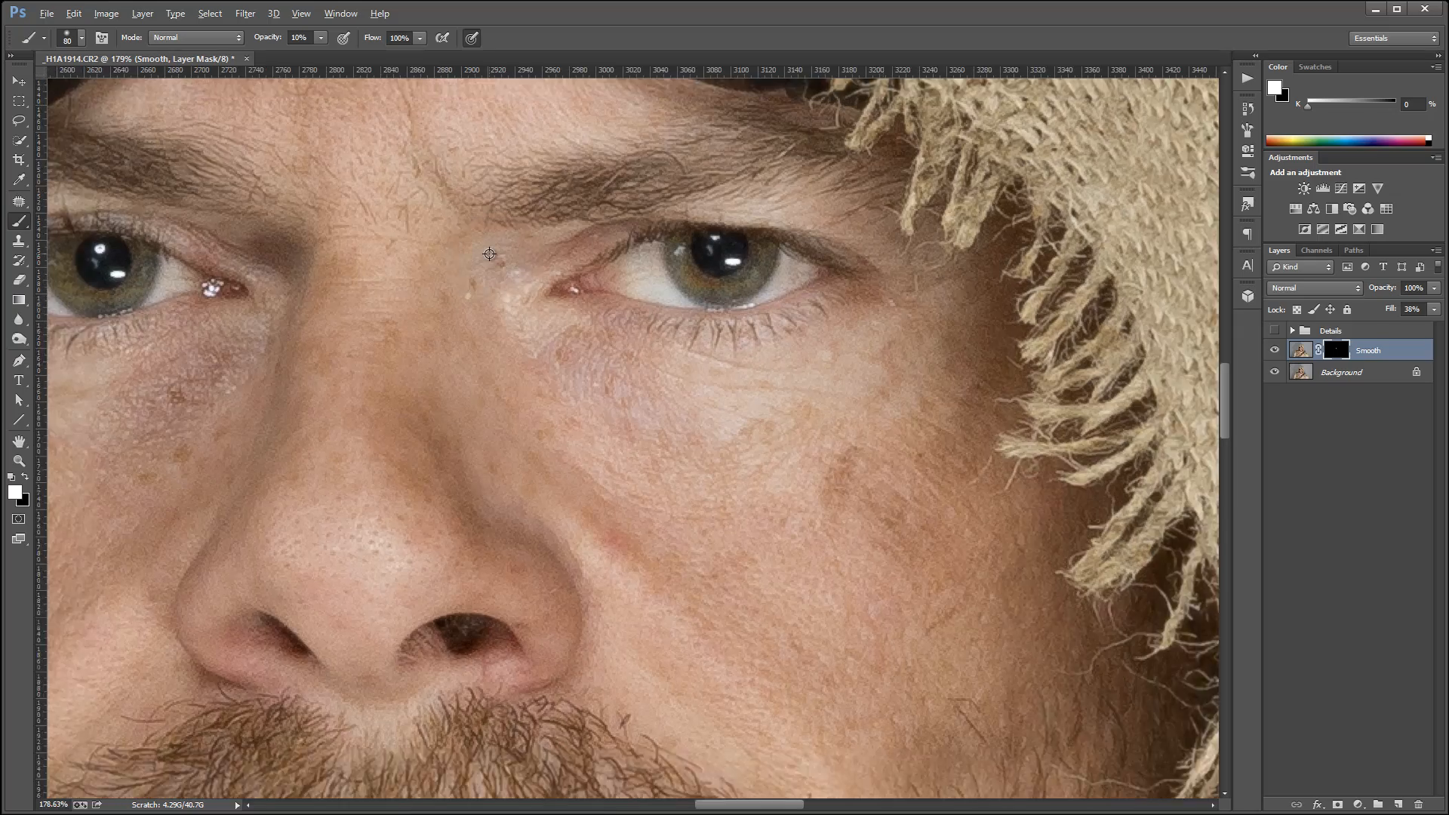
scroll(489, 254, "down", 4)
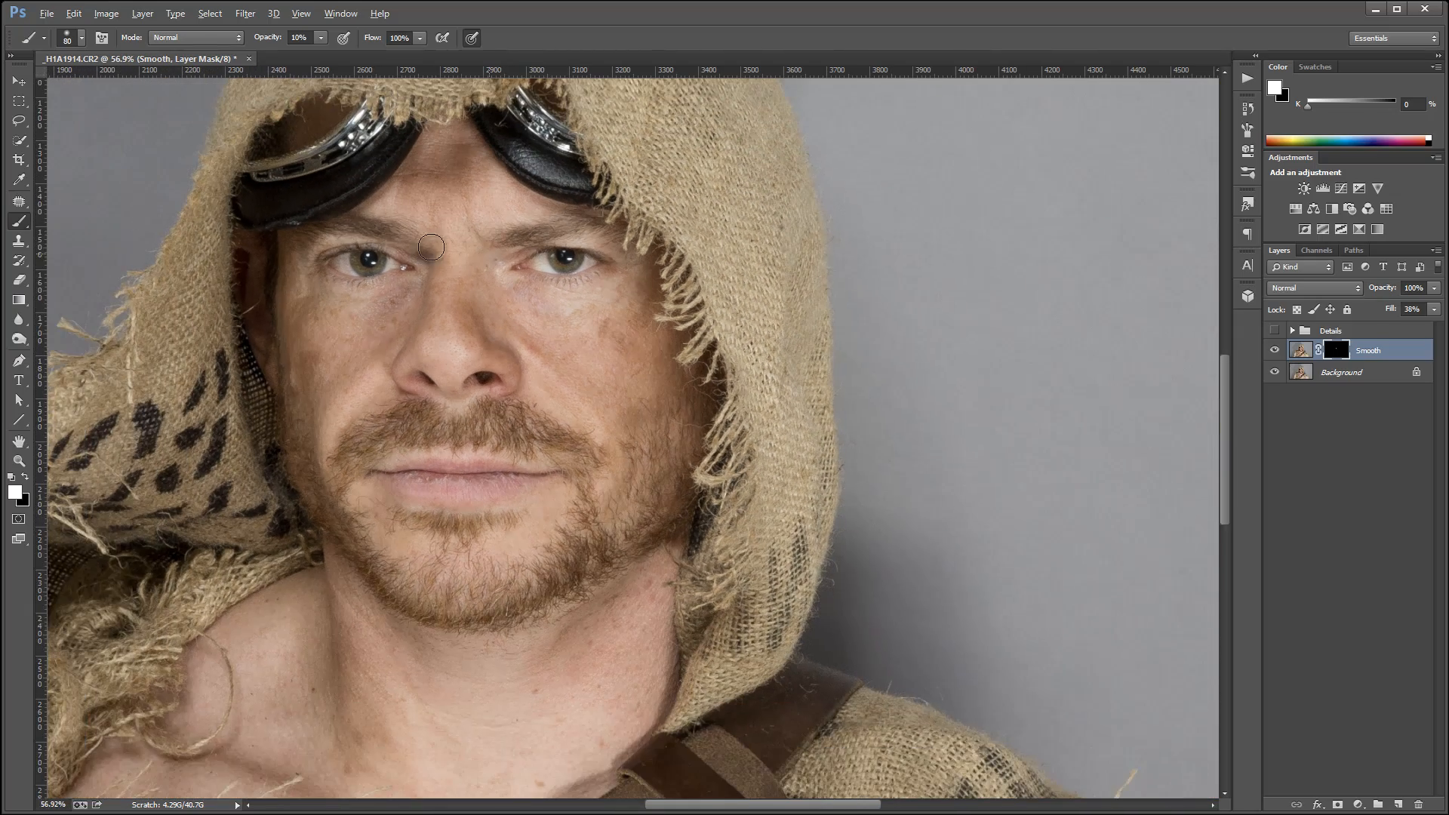
scroll(360, 238, "up", 2)
key("space")
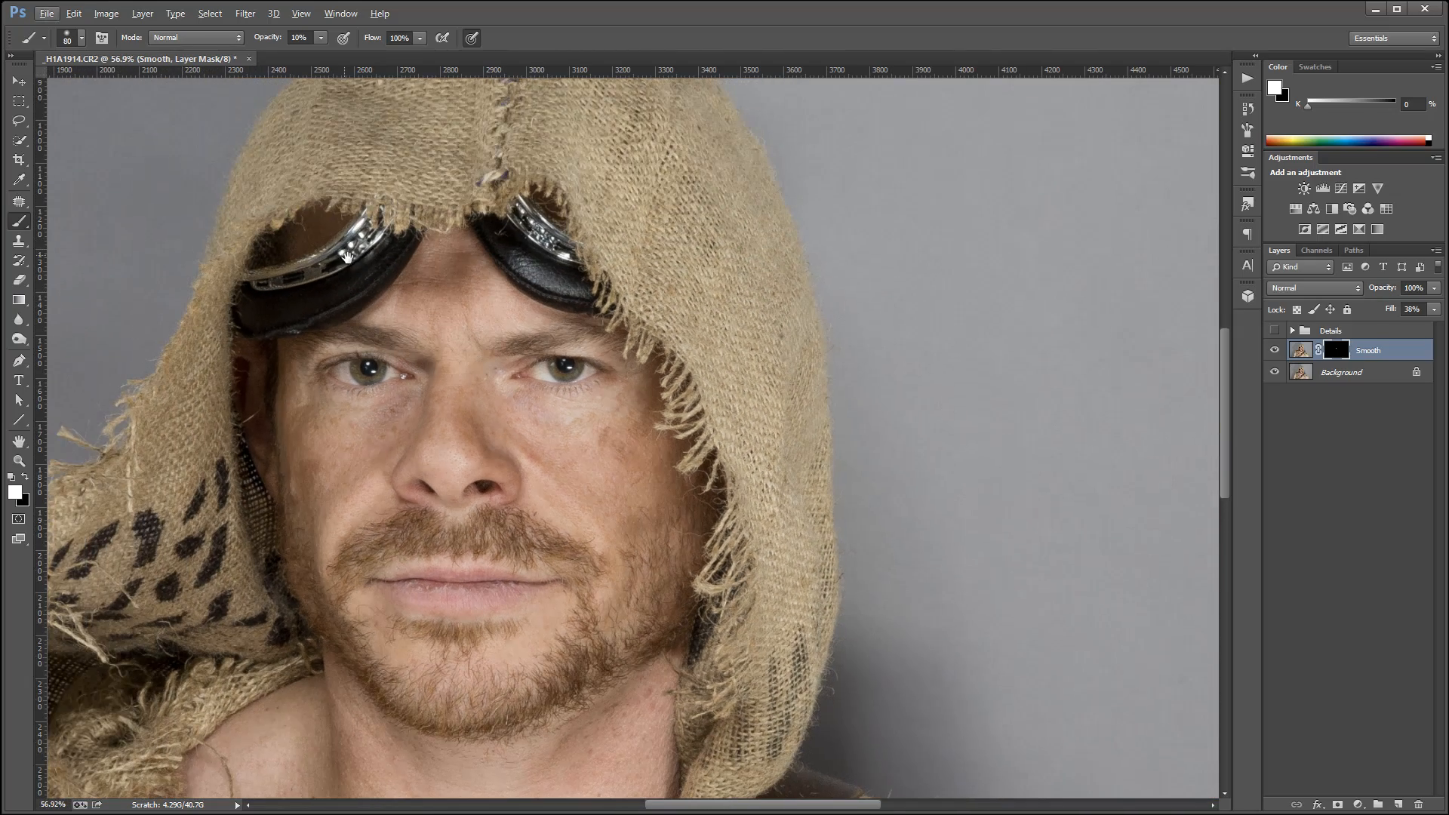
left_click_drag(346, 257, 504, 283)
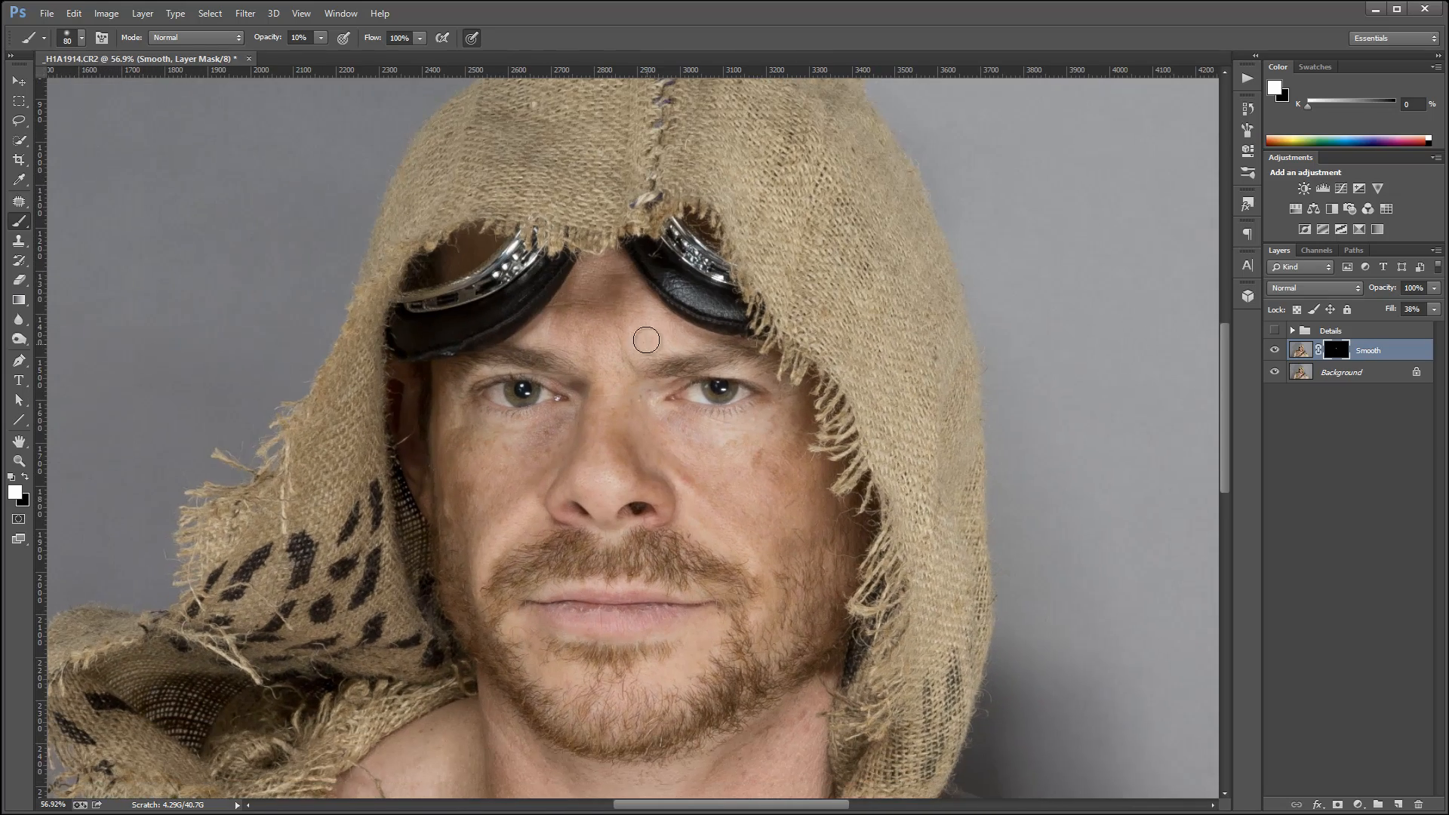
scroll(641, 438, "up", 3)
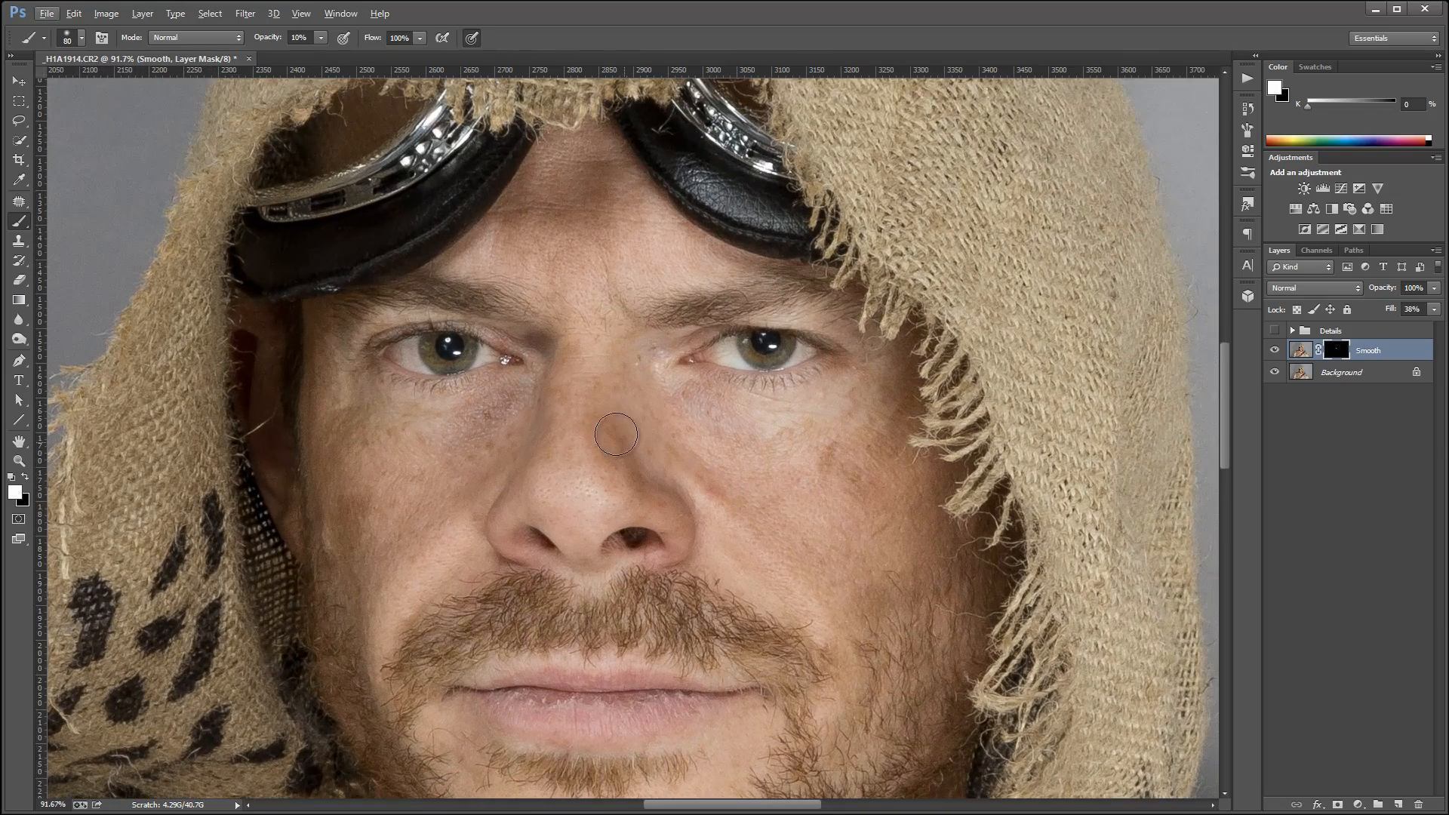
scroll(616, 435, "down", 2)
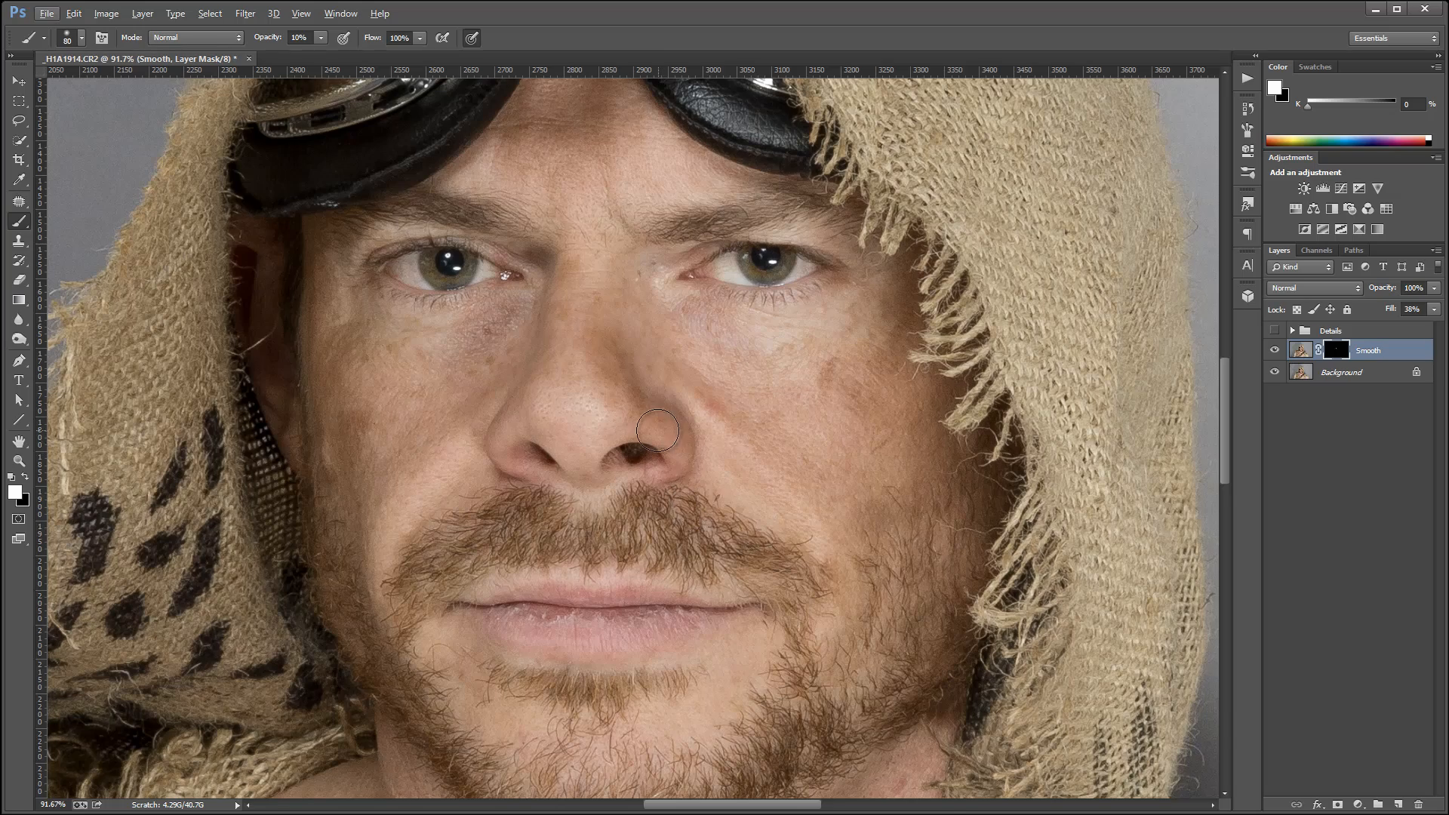
Crop the photo to a tighter wide frame, trimming the top, bottom and right so the subject sits right of centre.
key("ctrl+0")
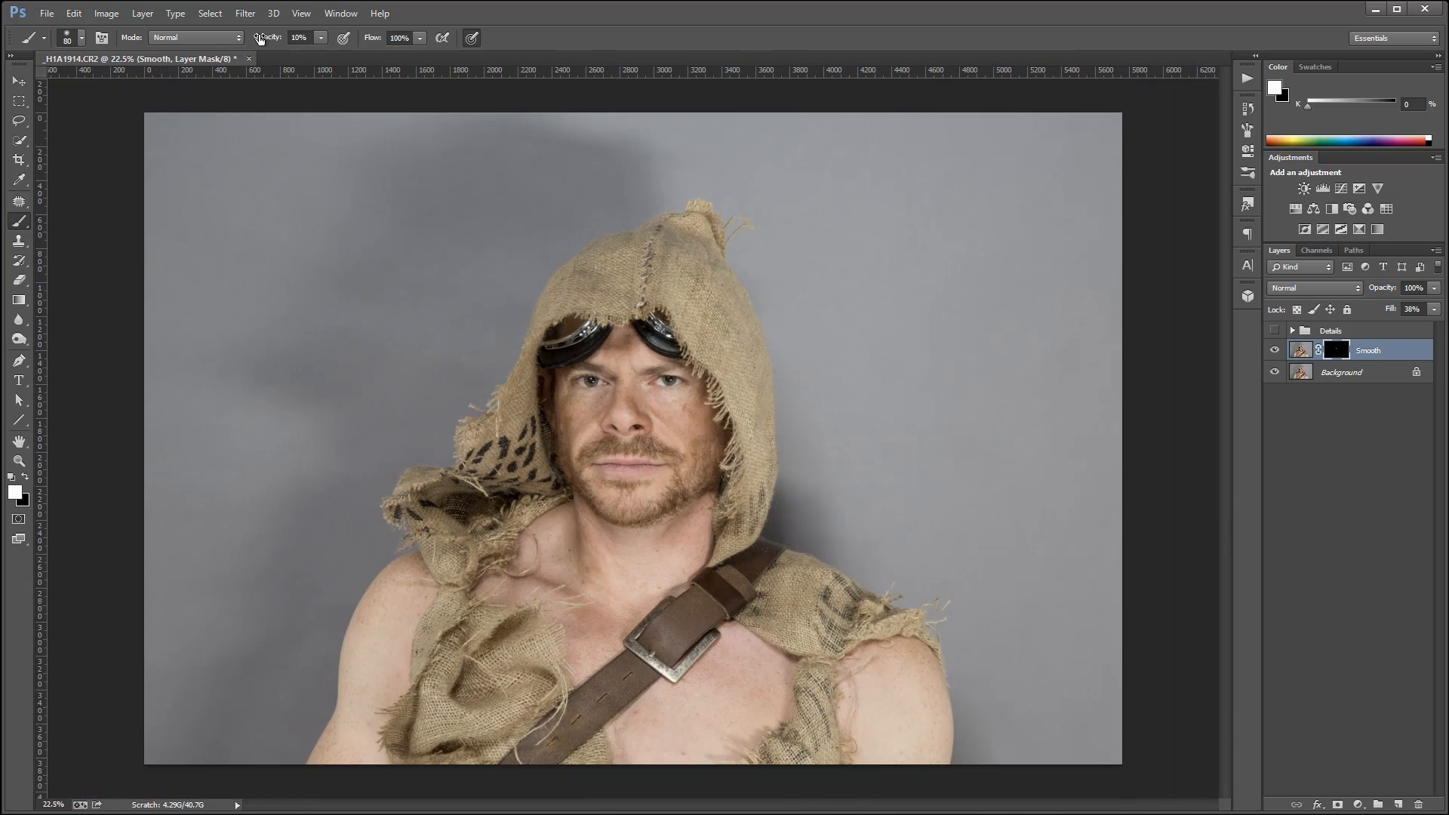
left_click(25, 162)
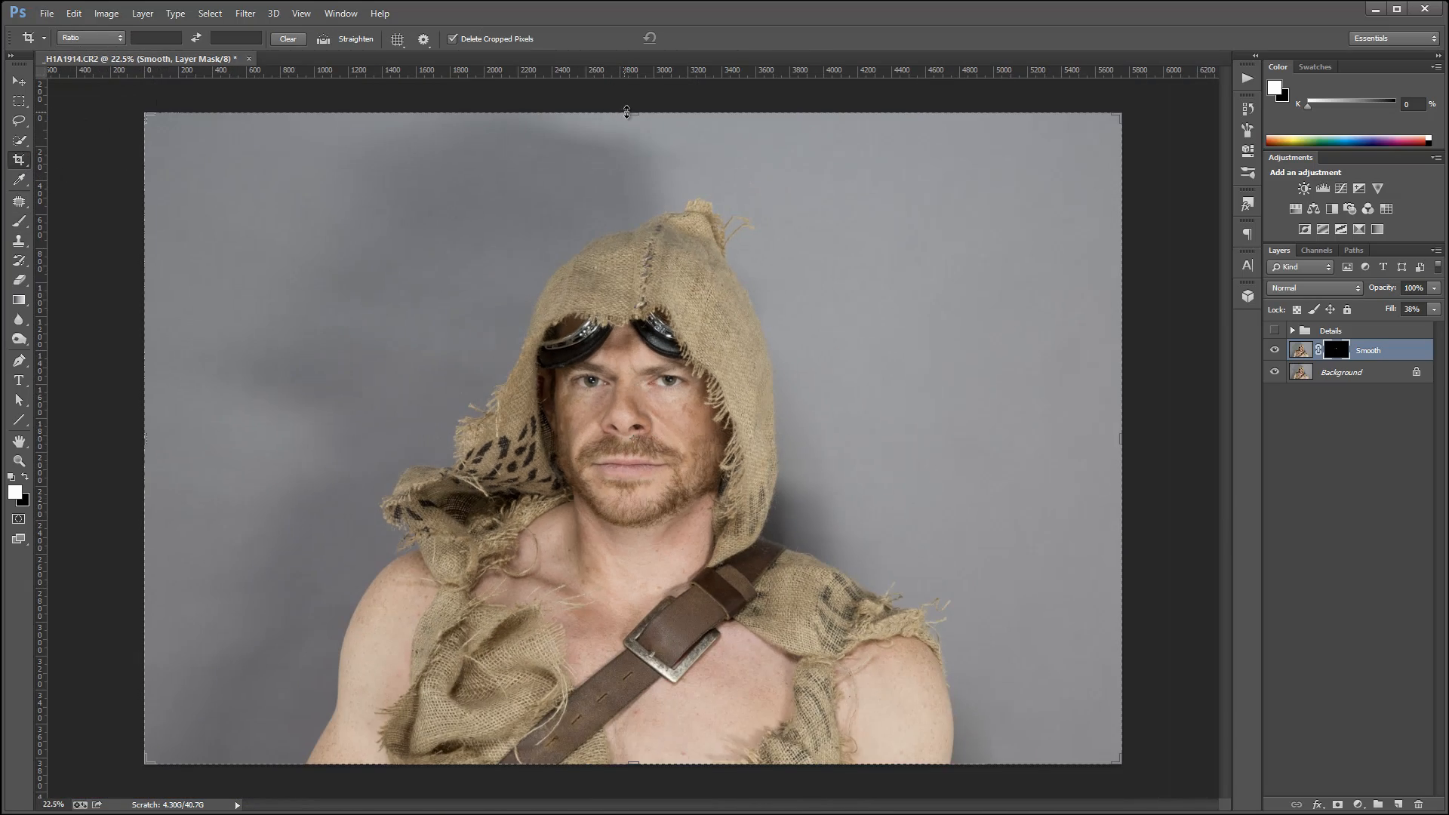
left_click_drag(627, 112, 624, 172)
left_click_drag(636, 705, 635, 661)
left_click_drag(1125, 430, 981, 418)
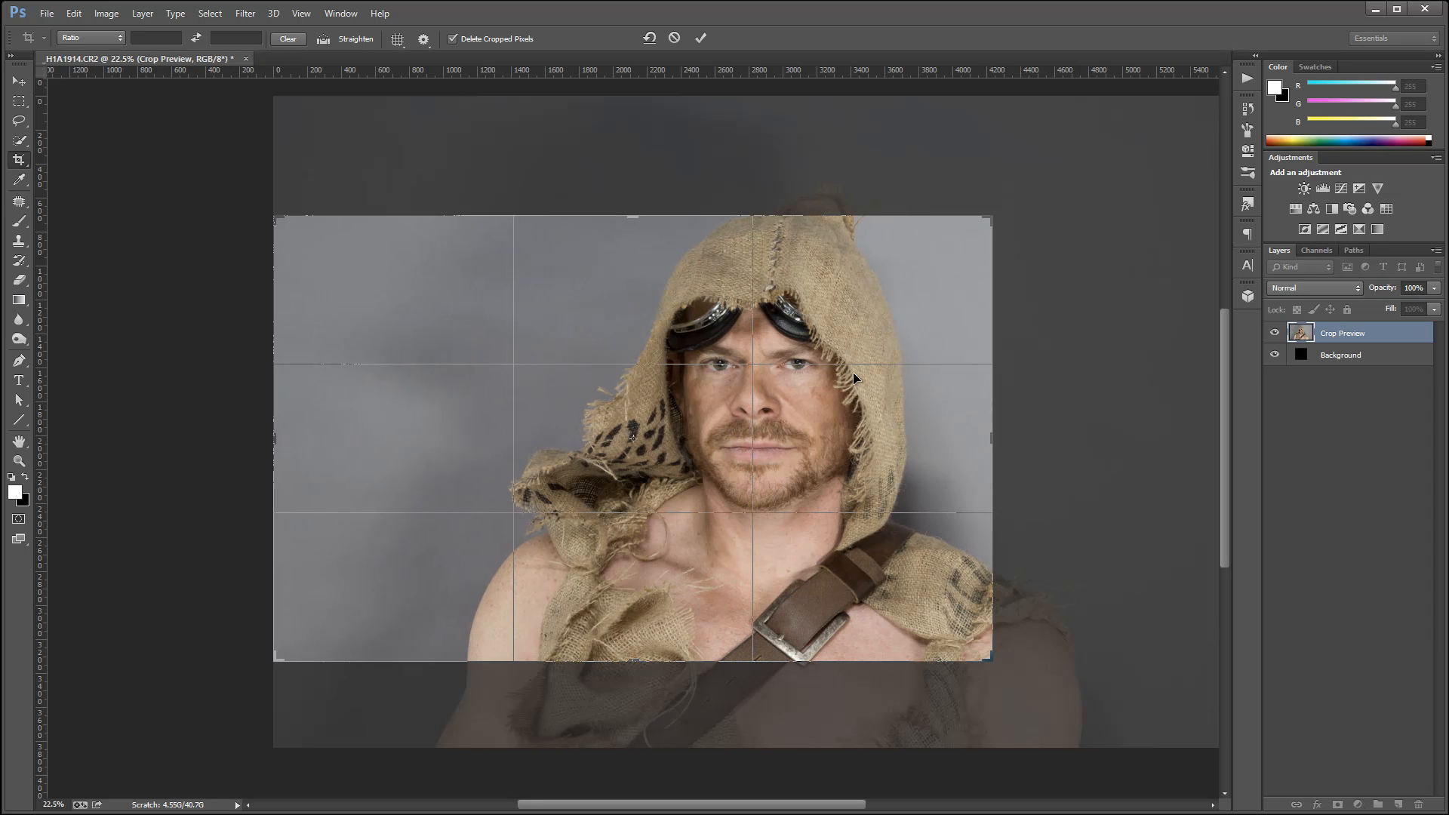
key("Return")
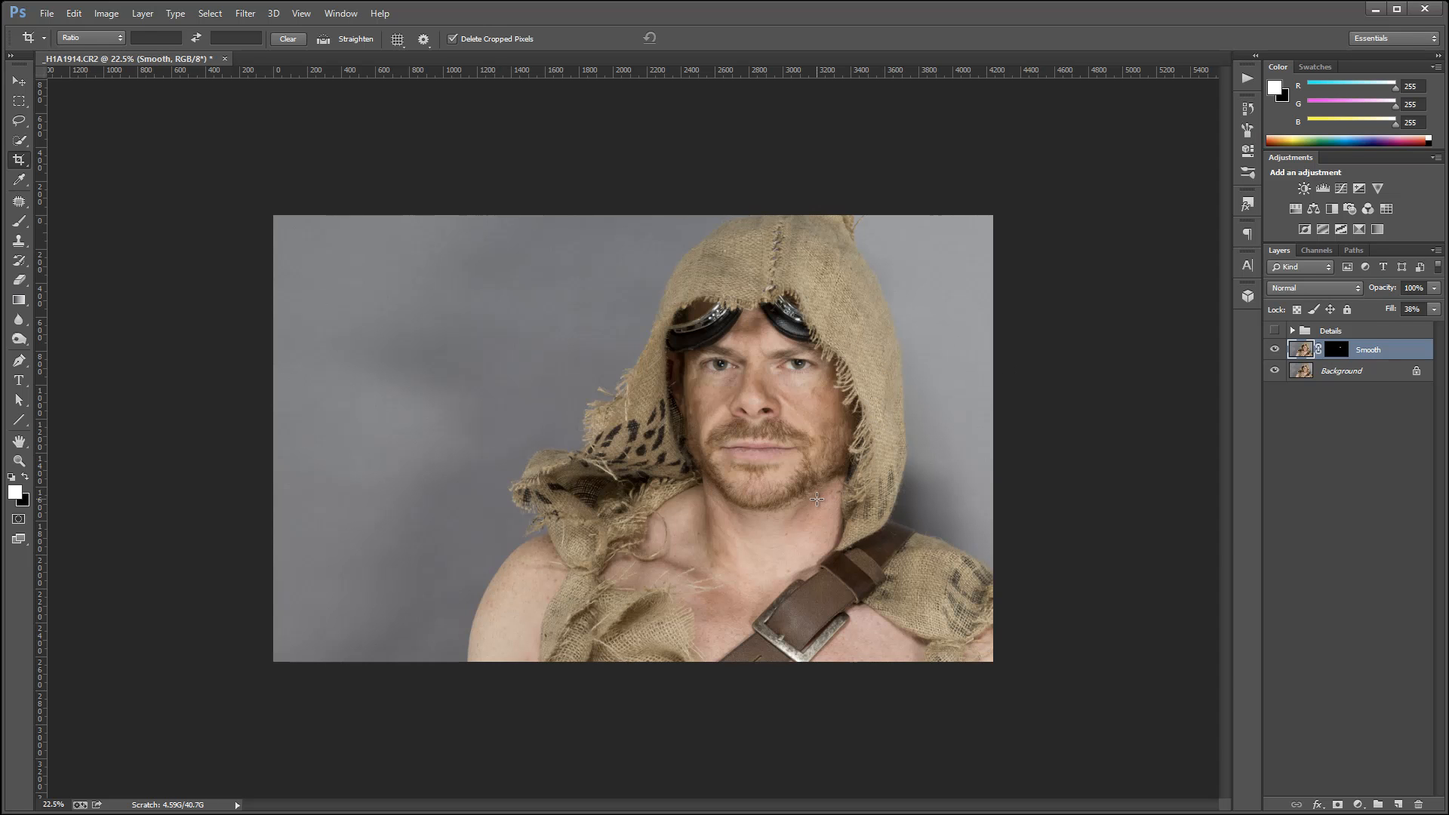
Add a new layer above the Smooth layer, fill it with 50% Gray and set its blend mode to Soft Light.
scroll(817, 499, "up", 3)
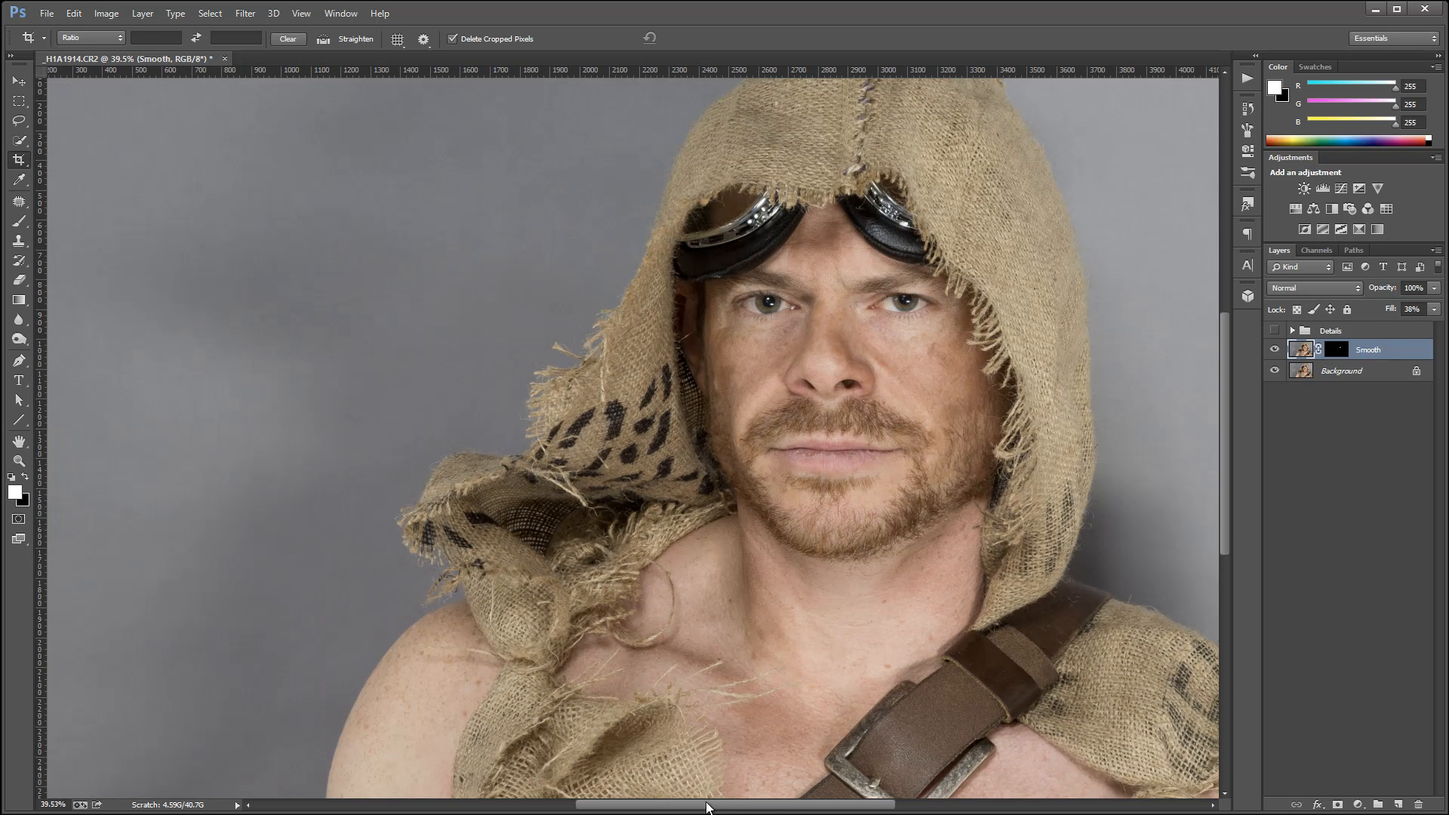
left_click_drag(664, 806, 691, 773)
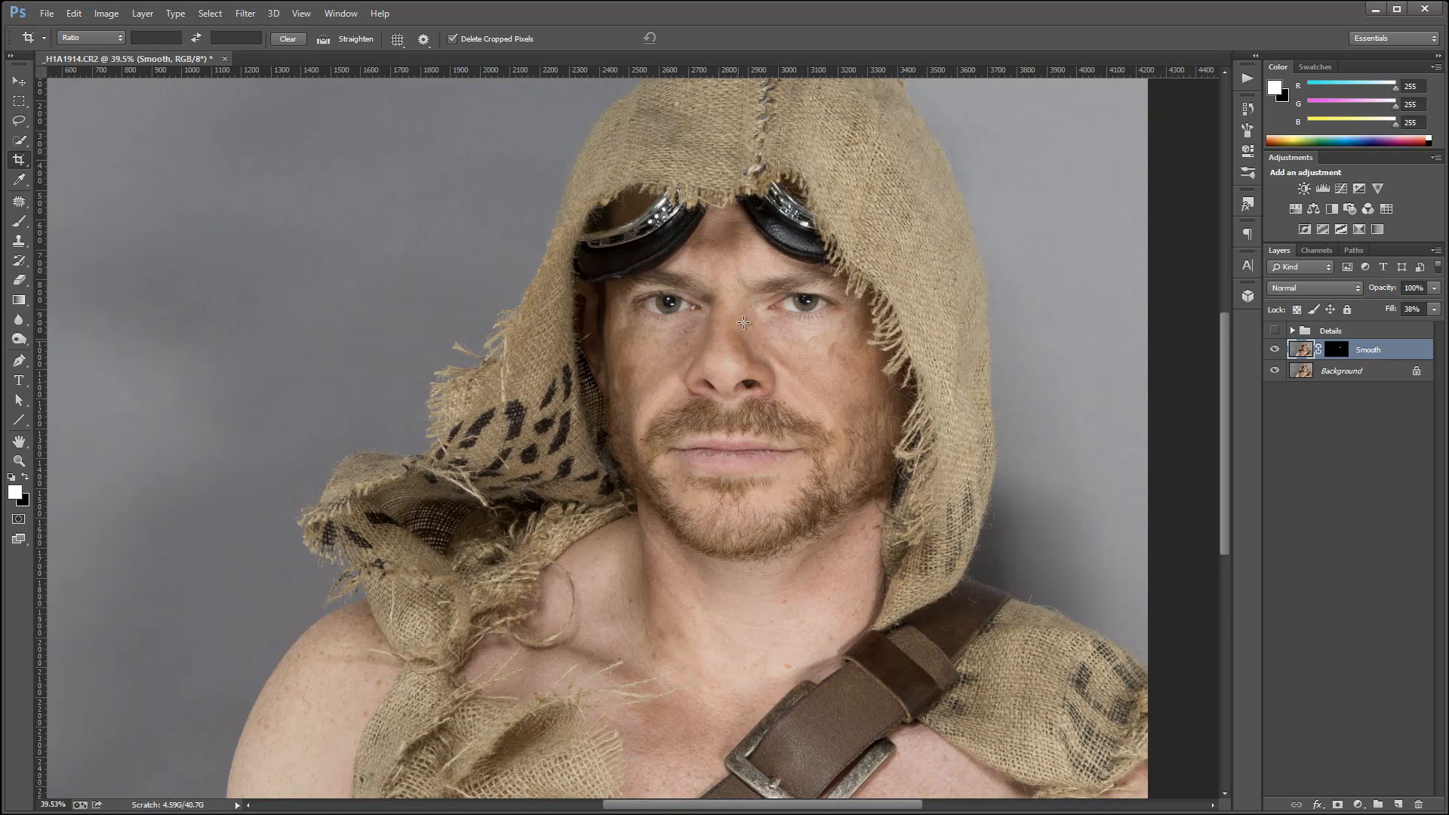
scroll(743, 323, "up", 5)
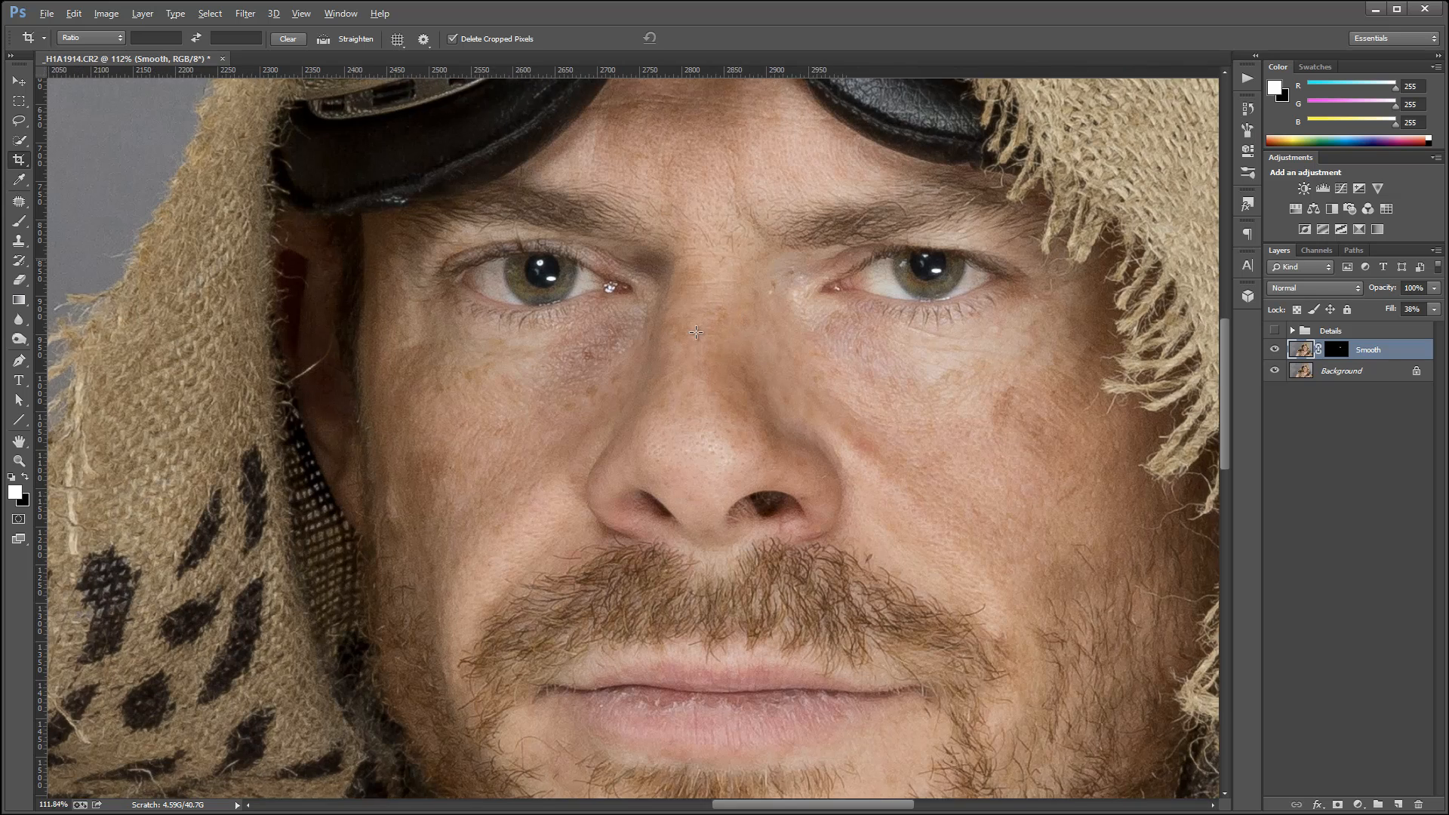
scroll(696, 333, "up", 1)
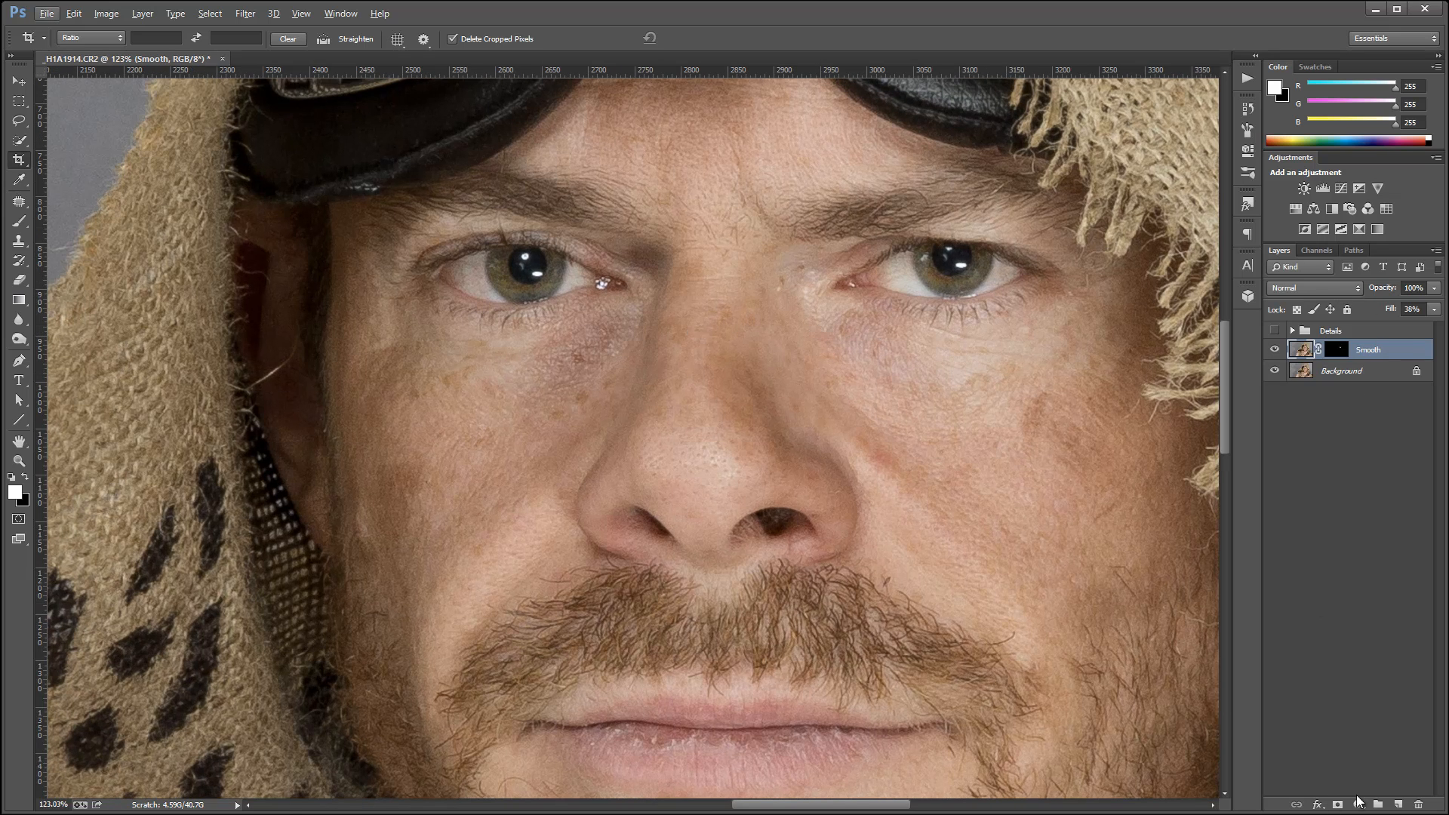
left_click(1399, 805)
key("shift+F5")
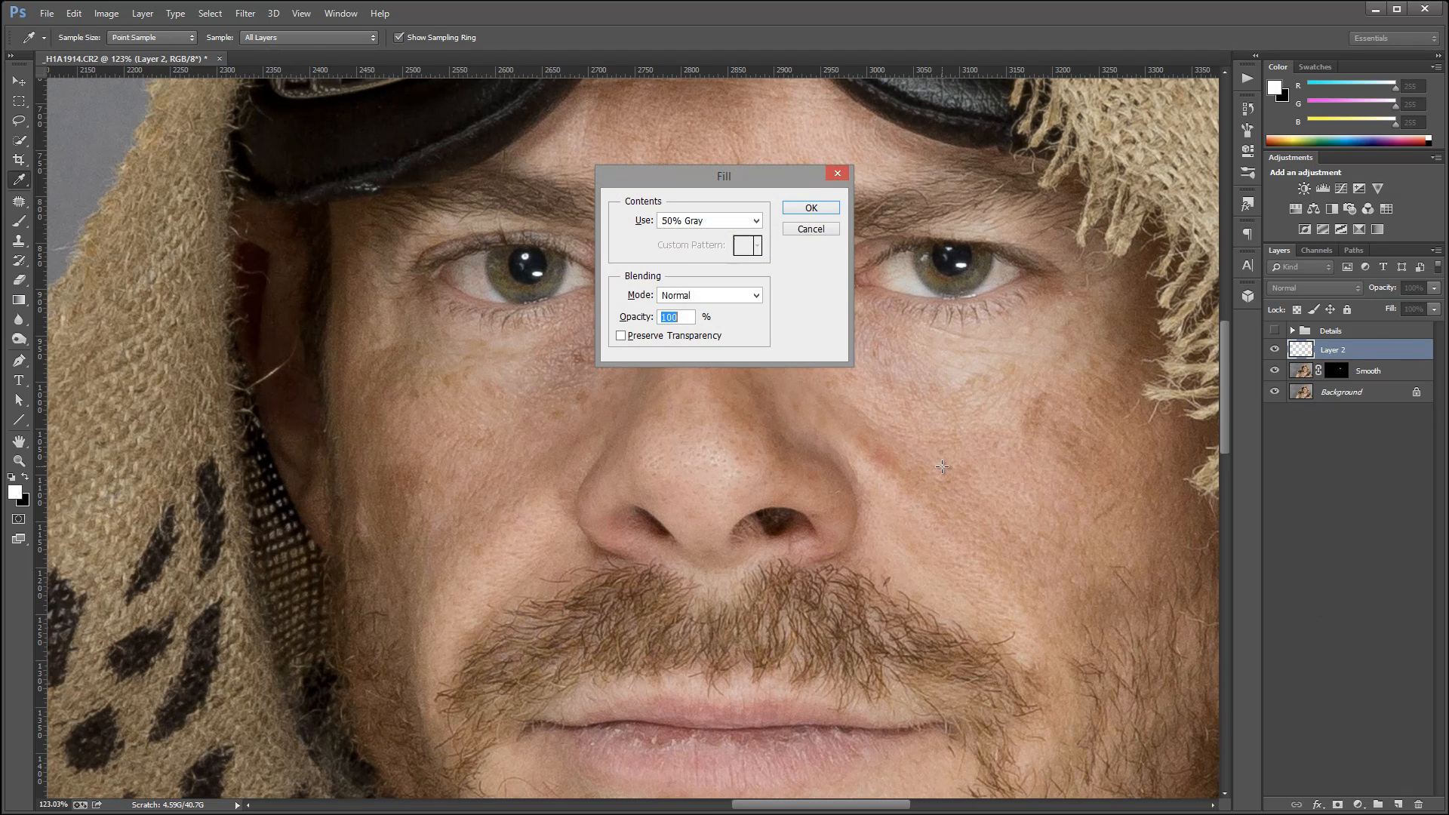
key("Return")
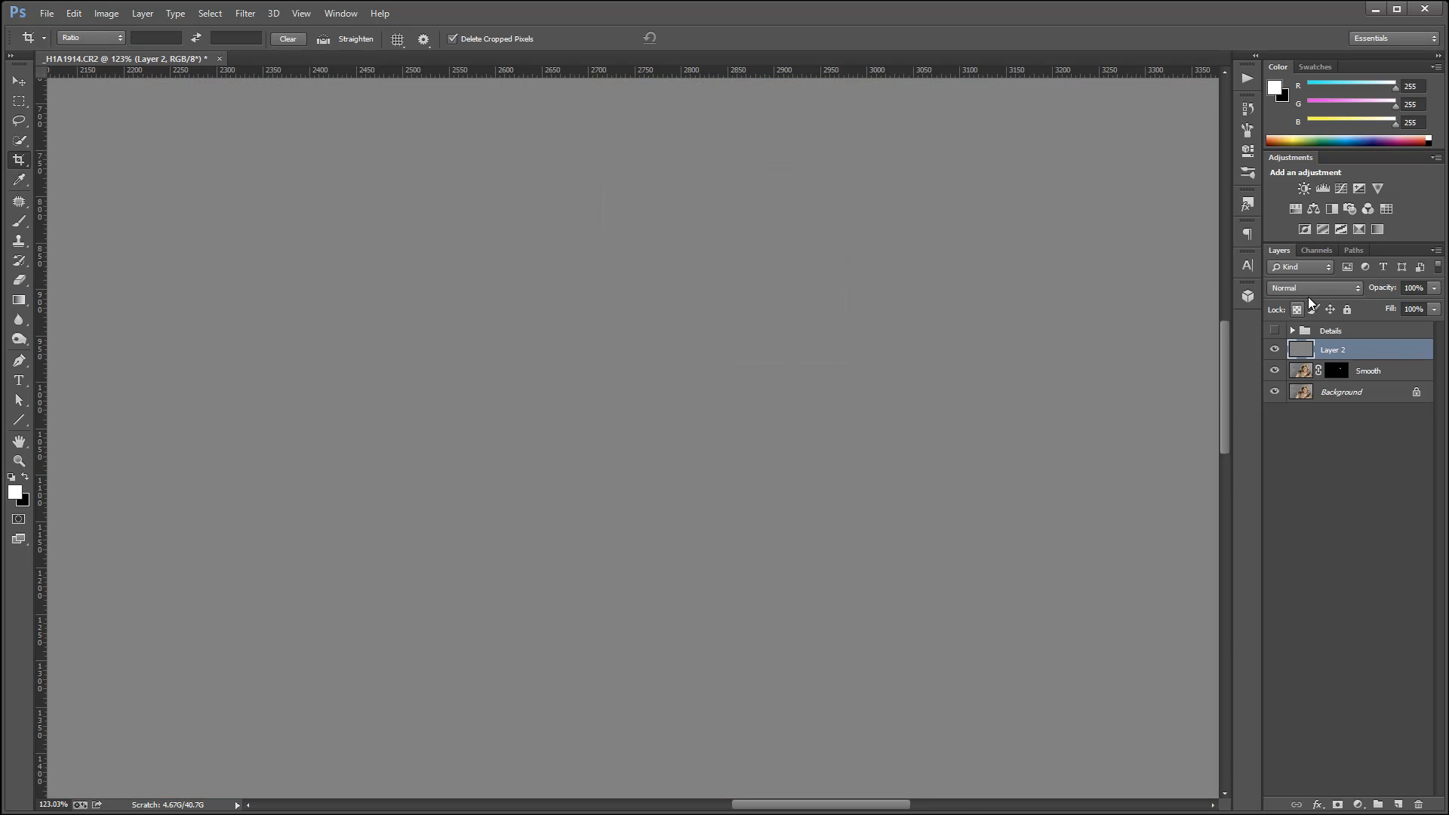
left_click(1314, 287)
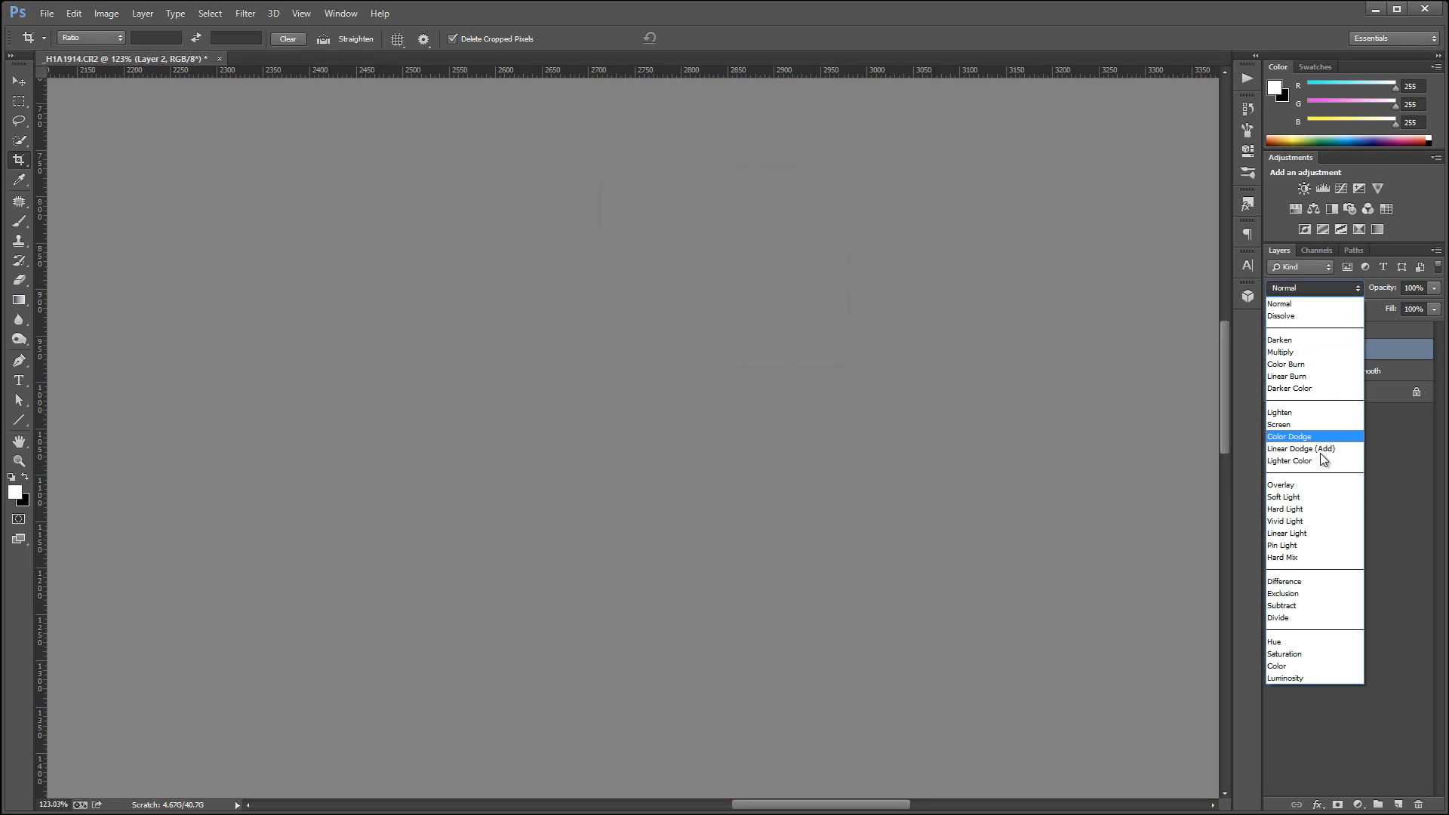
left_click(1319, 503)
left_click(1378, 357)
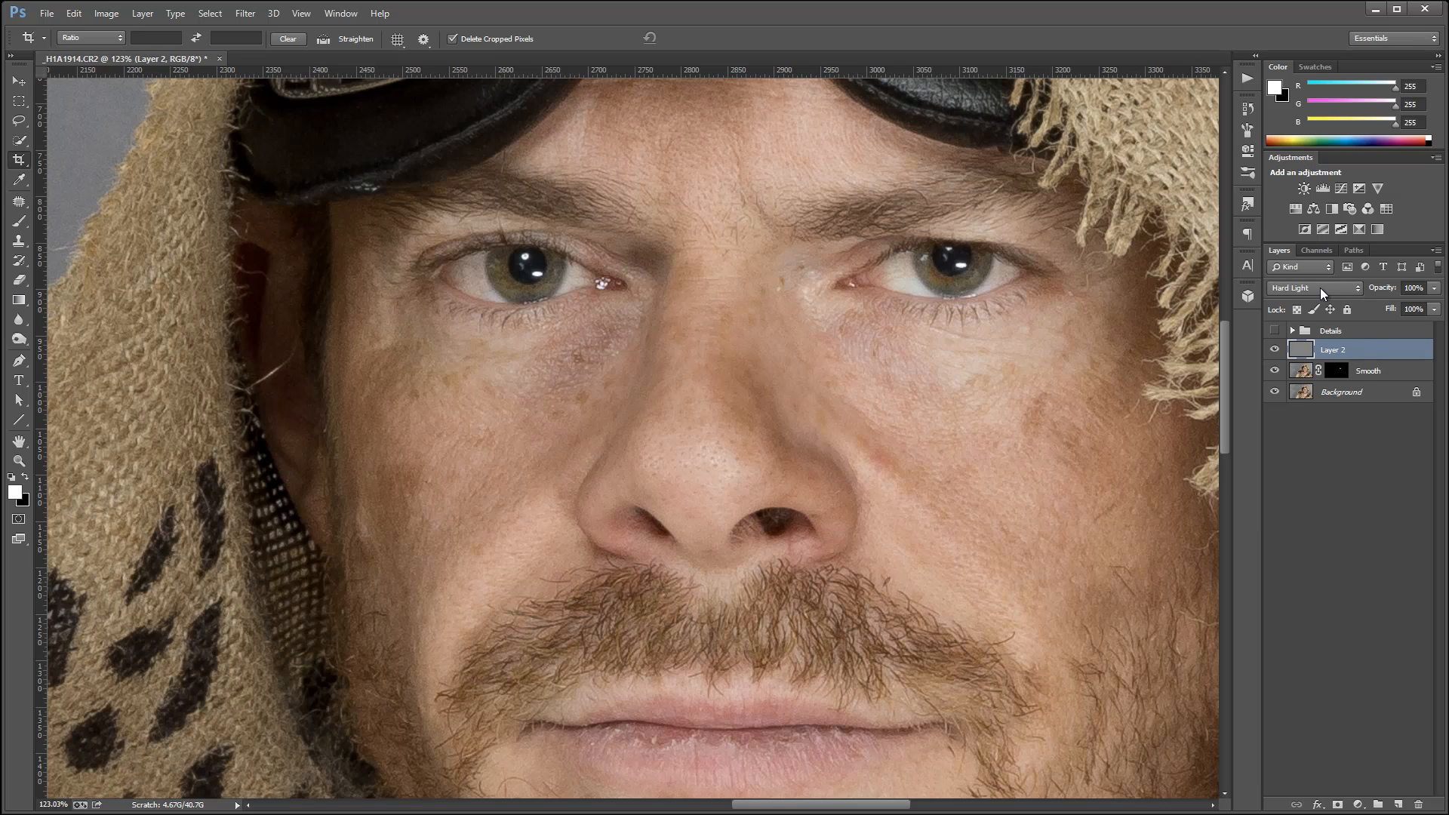
left_click(1320, 288)
left_click(1301, 497)
Paint black beneath the eye beside the nose on the gray layer with the 10% opacity brush, and reduce the brush to 10 px.
left_click(21, 223)
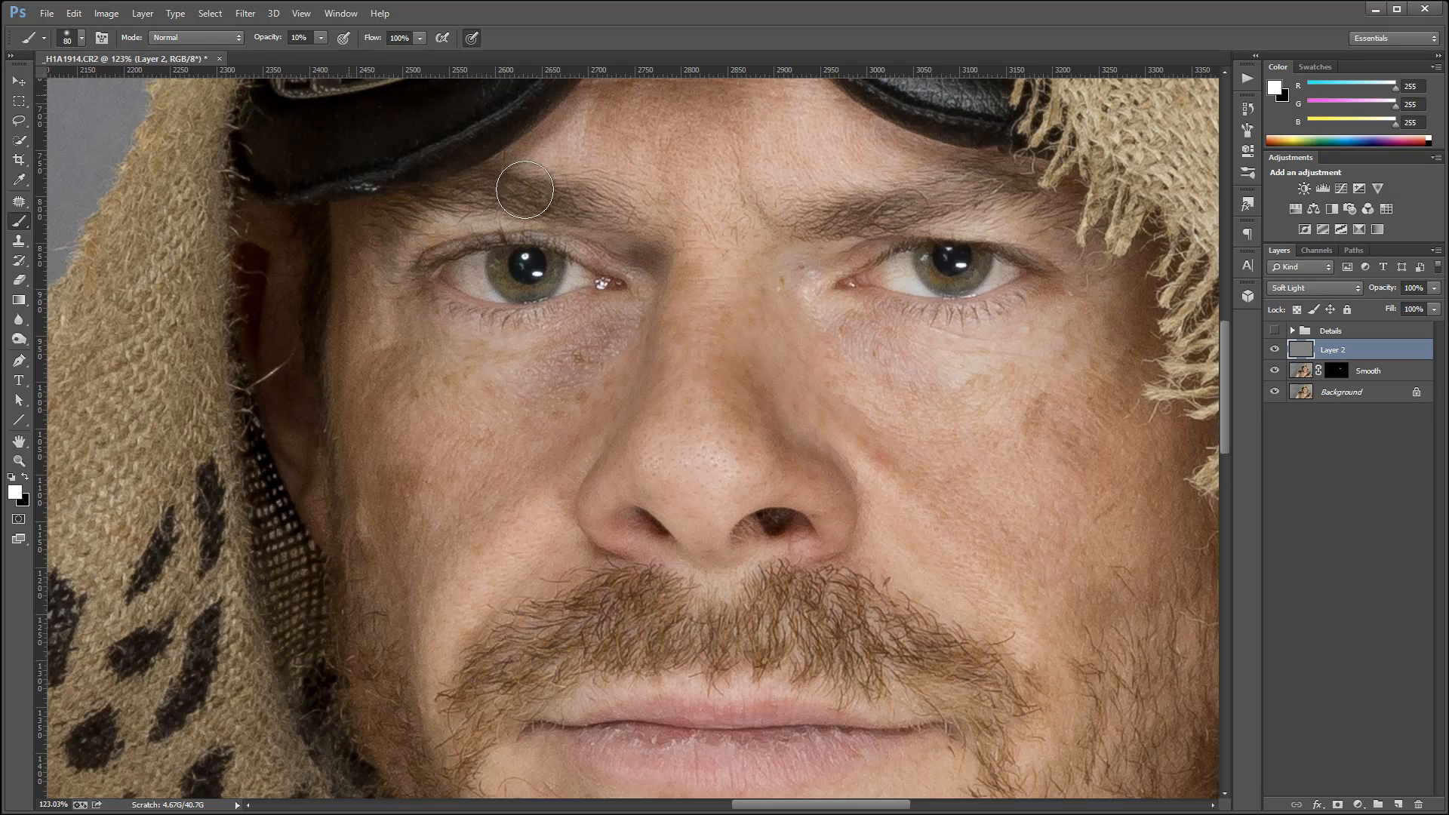
key("x")
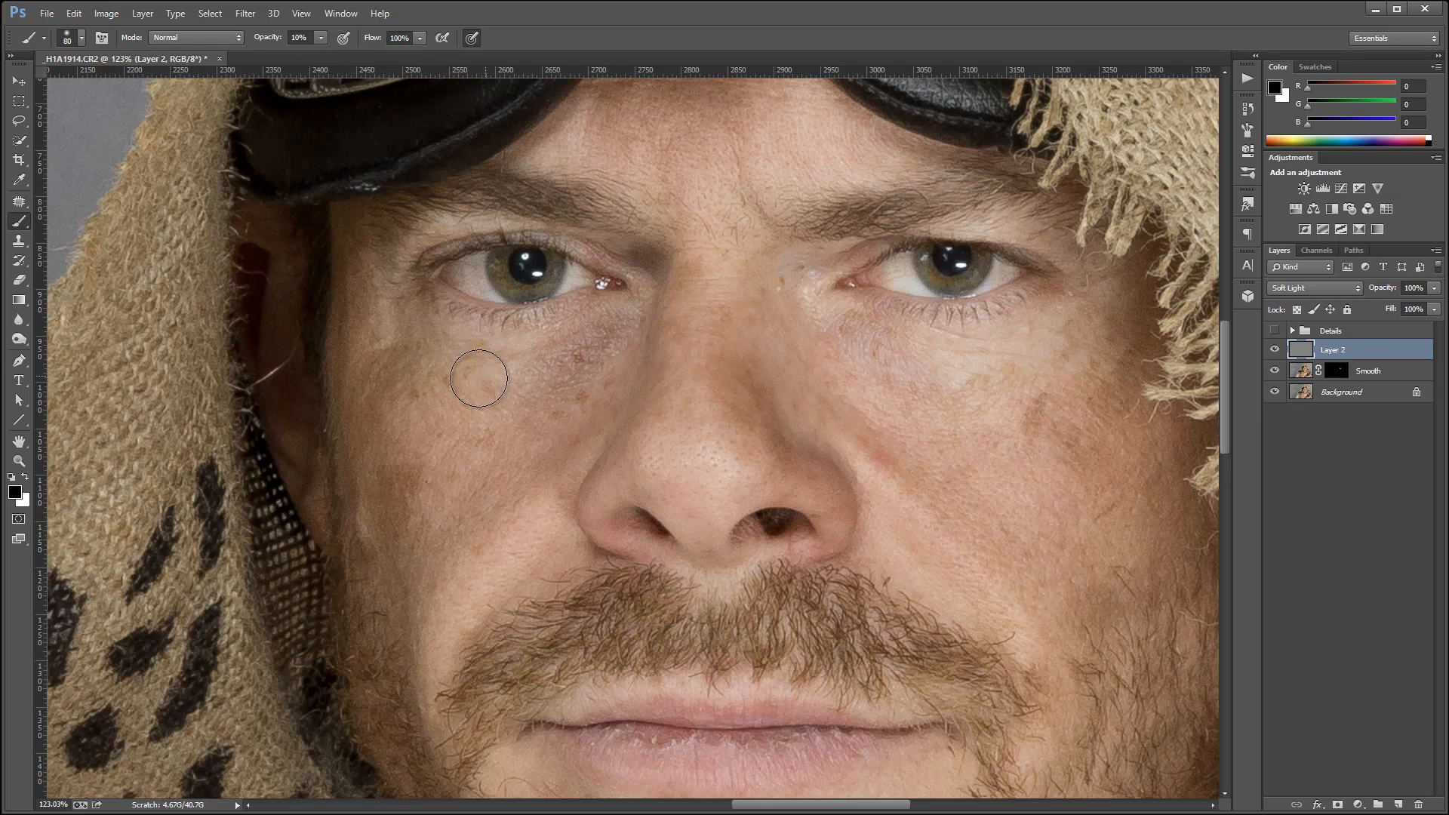
left_click_drag(594, 351, 576, 359)
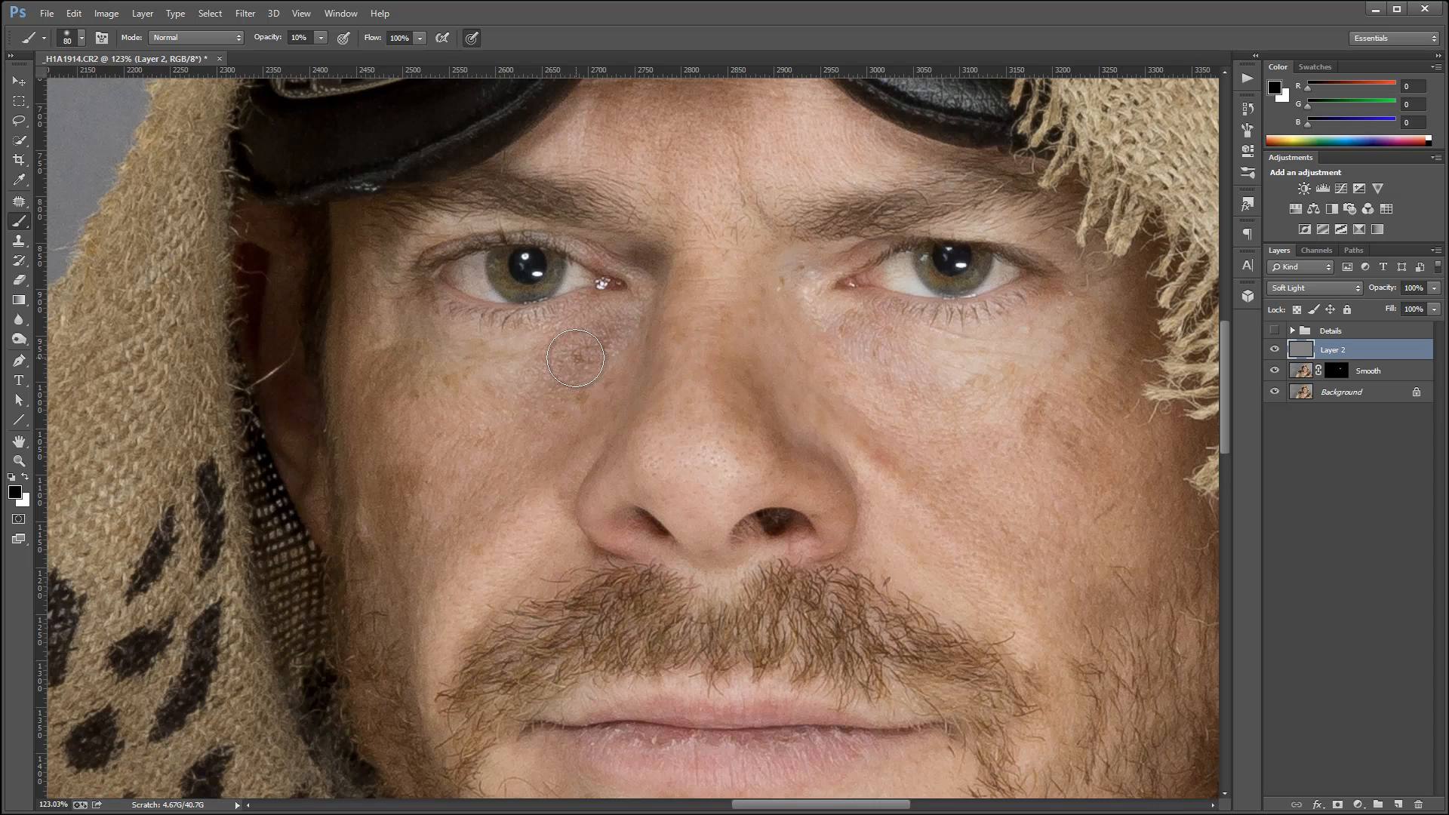
key("bracketleft")
key("bracketleft")
key("bracketleft")
key("bracketleft")
key("bracketleft")
key("bracketleft")
key("bracketleft")
key("bracketleft")
key("bracketleft")
key("bracketleft")
key("bracketleft")
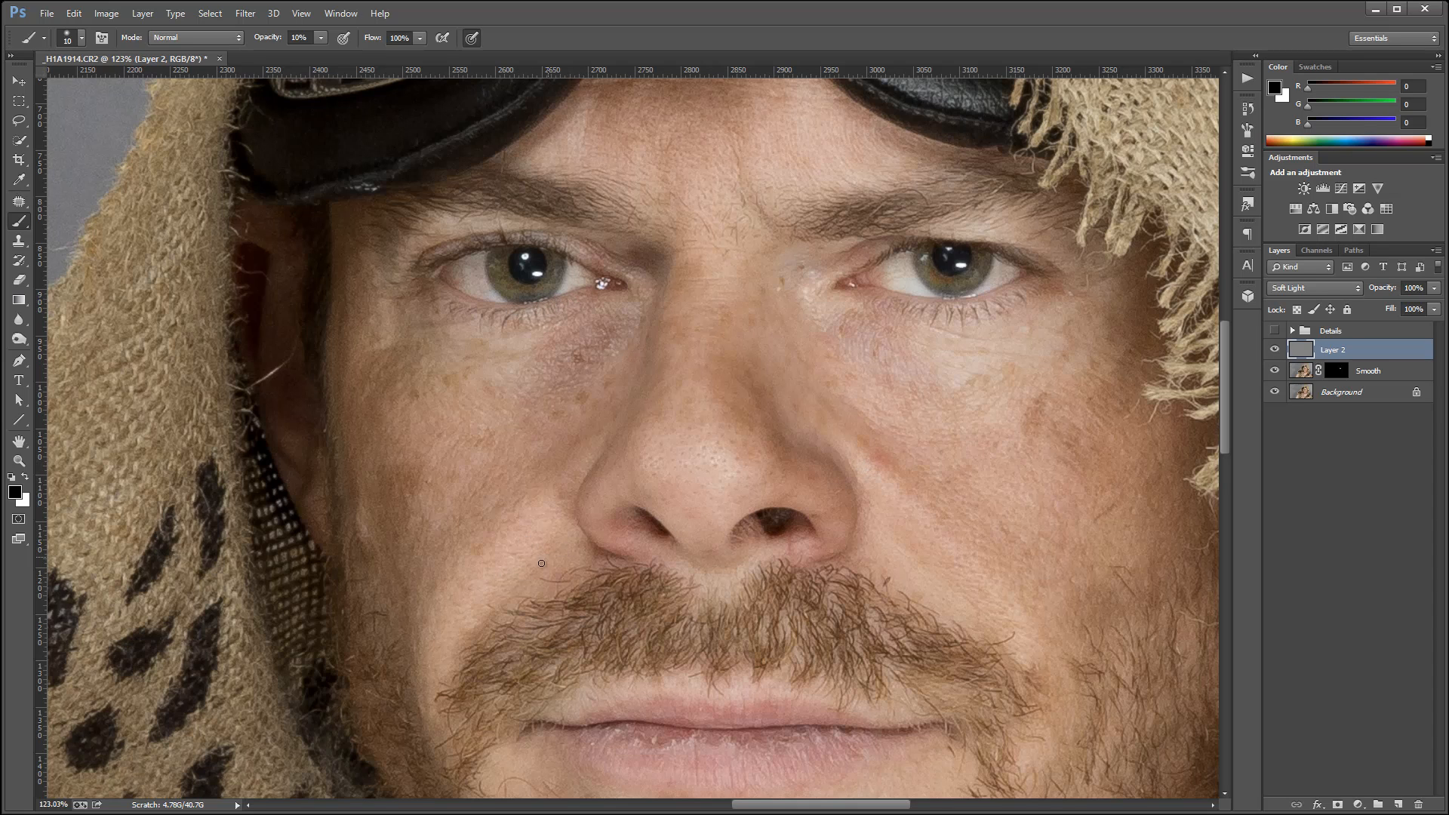
Deepen the shadows around the cheeks, nose and eye on the gray layer with a 35 px black brush at 10% opacity.
key("bracketright")
key("bracketright")
key("bracketright")
key("bracketright")
key("bracketright")
mouse_move(551, 564)
left_mouse_down()
mouse_move(511, 598)
mouse_move(491, 654)
left_mouse_up()
left_click_drag(579, 436, 459, 551)
mouse_move(534, 415)
left_mouse_down()
mouse_move(477, 490)
mouse_move(454, 588)
mouse_move(441, 576)
mouse_move(426, 599)
mouse_move(424, 642)
left_mouse_up()
left_click_drag(833, 409, 981, 509)
mouse_move(818, 279)
left_mouse_down()
mouse_move(796, 259)
mouse_move(806, 229)
mouse_move(938, 202)
left_mouse_up()
mouse_move(766, 312)
left_mouse_down()
mouse_move(791, 443)
mouse_move(778, 407)
mouse_move(779, 446)
mouse_move(816, 450)
mouse_move(877, 548)
mouse_move(824, 576)
left_mouse_up()
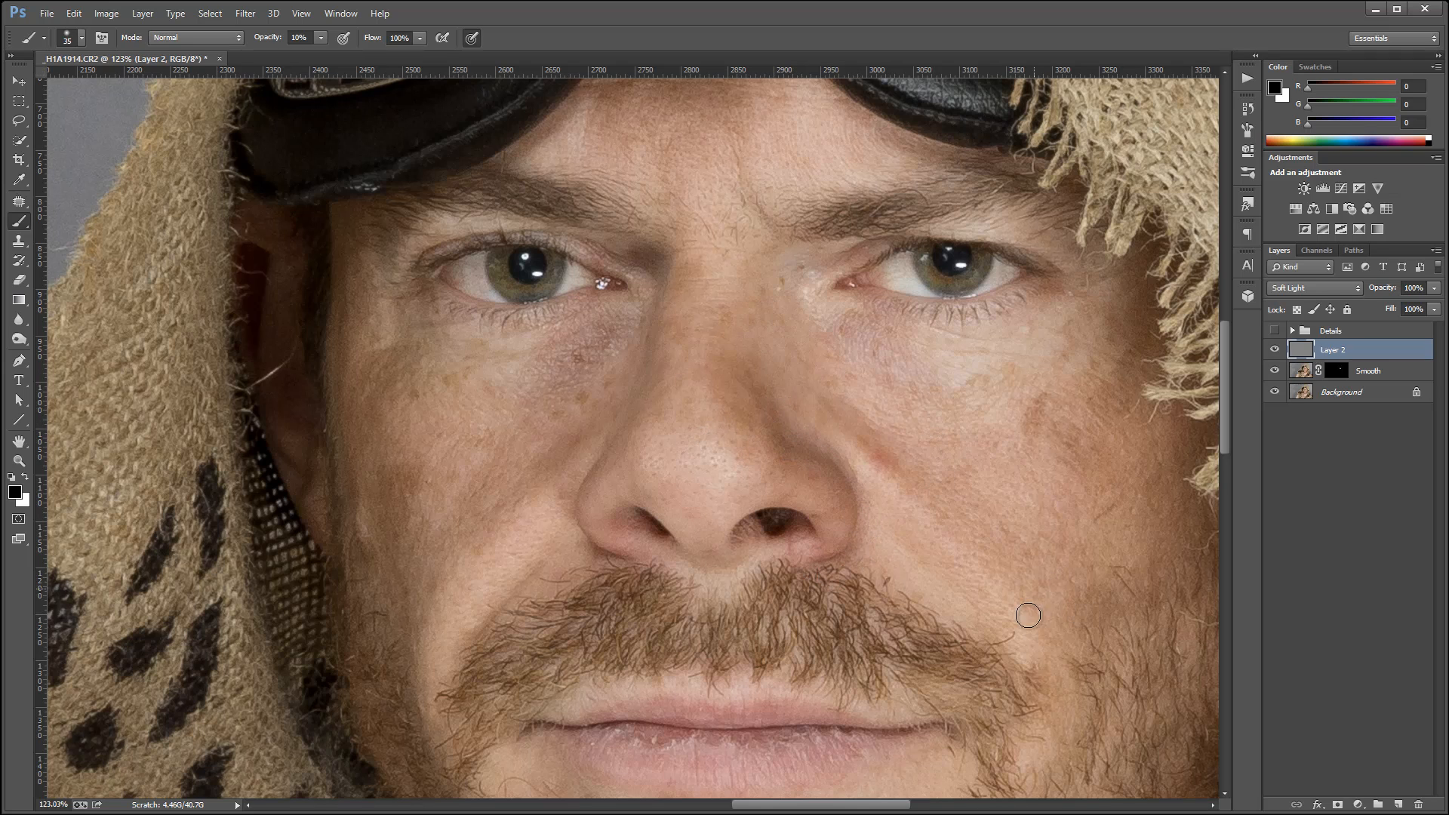
scroll(1028, 615, "down", 2)
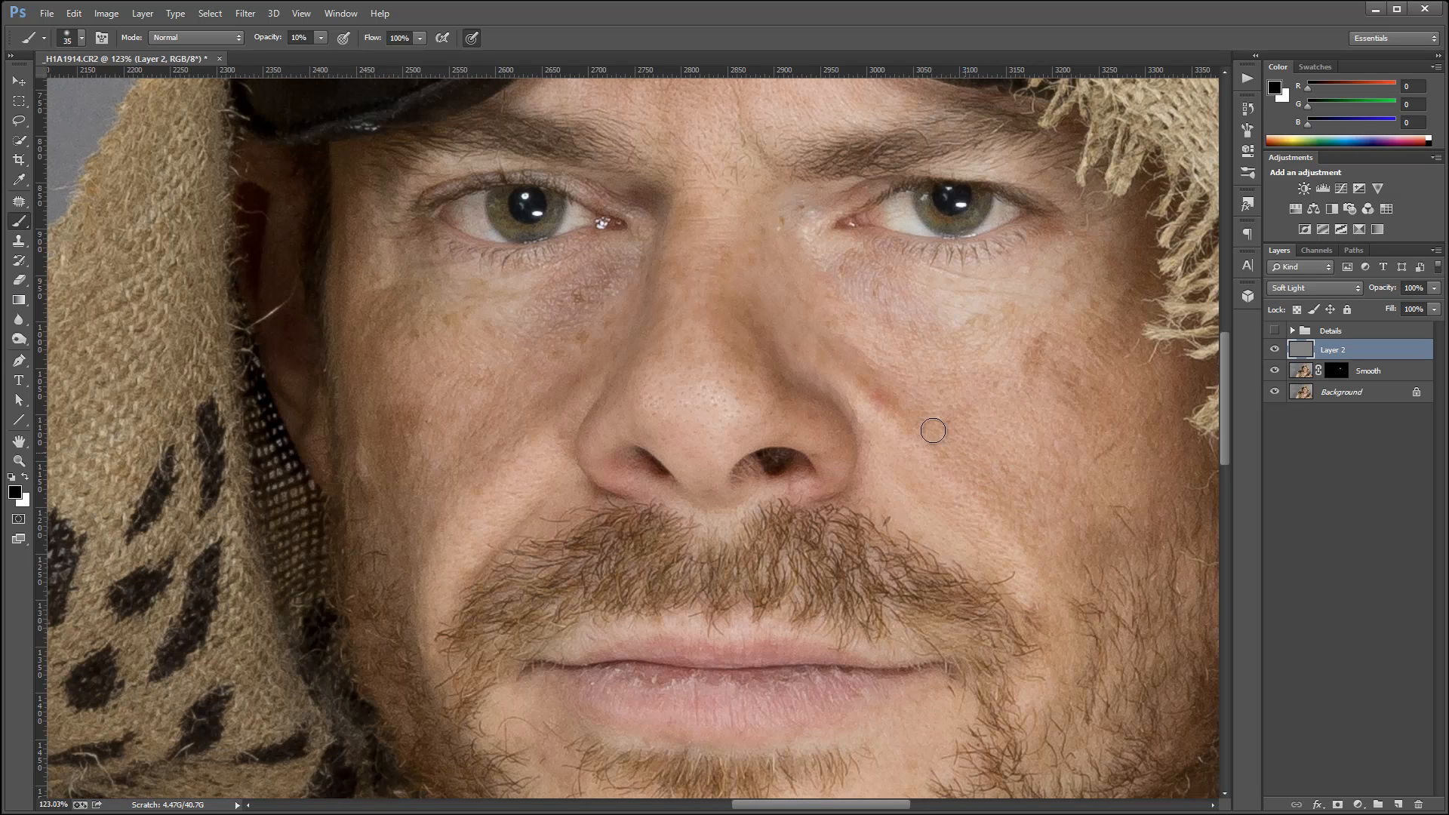
mouse_move(896, 410)
left_mouse_down()
mouse_move(962, 456)
mouse_move(1029, 563)
mouse_move(1035, 600)
mouse_move(917, 533)
mouse_move(892, 491)
mouse_move(951, 585)
mouse_move(890, 542)
mouse_move(1000, 608)
mouse_move(905, 583)
mouse_move(980, 620)
mouse_move(958, 646)
mouse_move(1026, 665)
mouse_move(993, 710)
mouse_move(952, 582)
left_mouse_up()
Add a Curves adjustment layer above the gray layer, lower its white point to output 0 and set its blend mode to Soft Light.
scroll(908, 484, "down", 6)
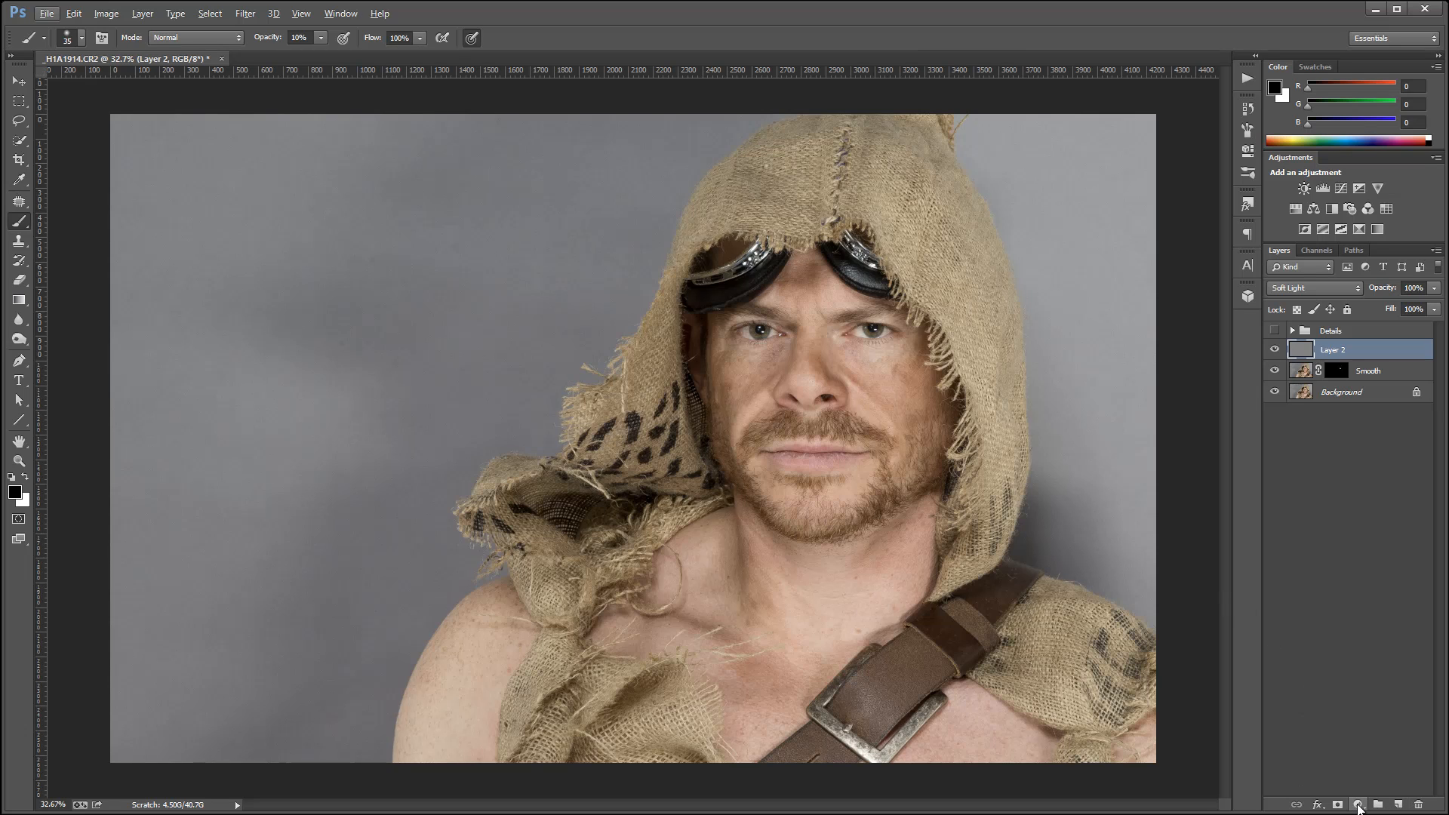
left_click(1358, 806)
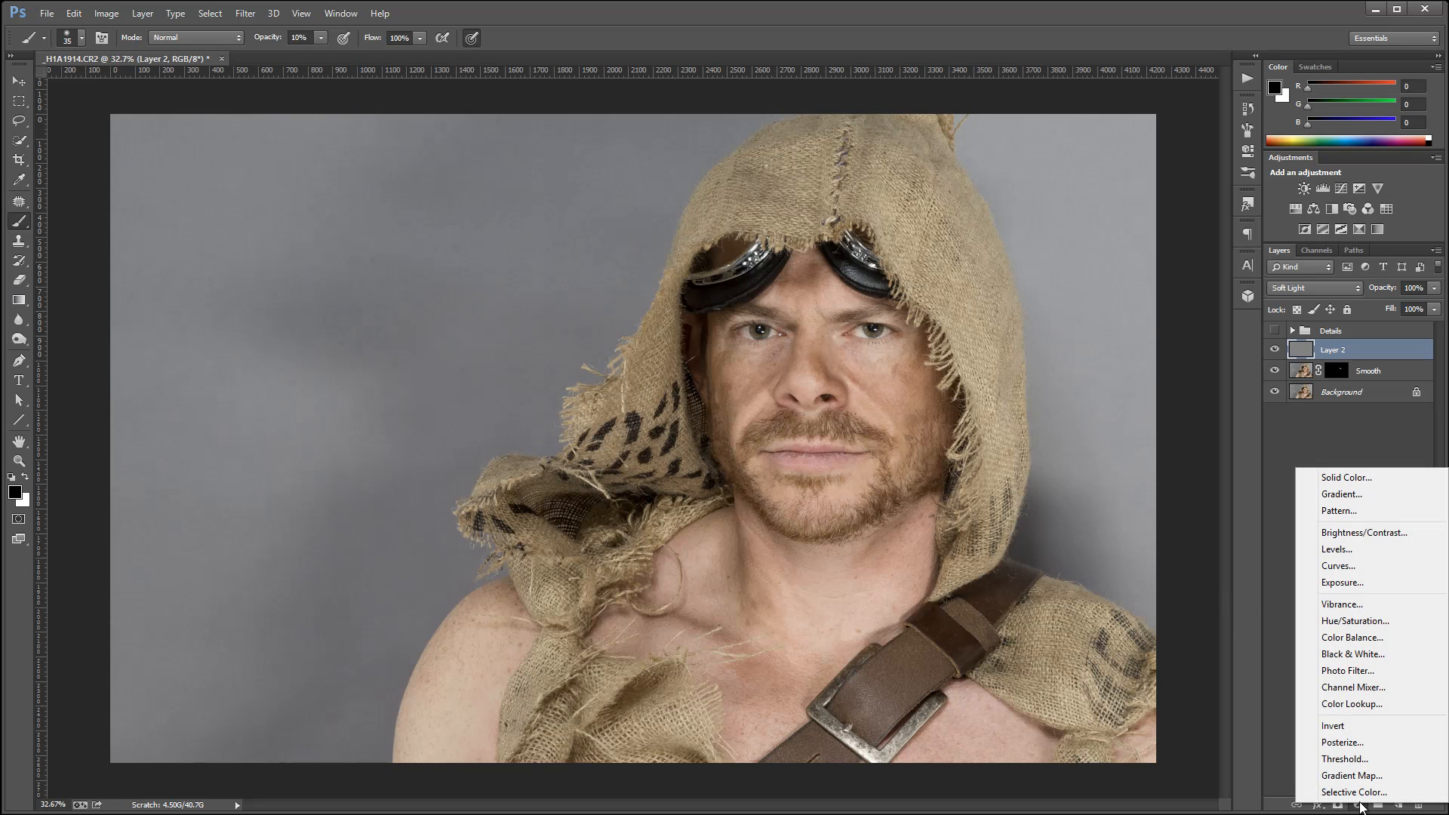
left_click(1351, 566)
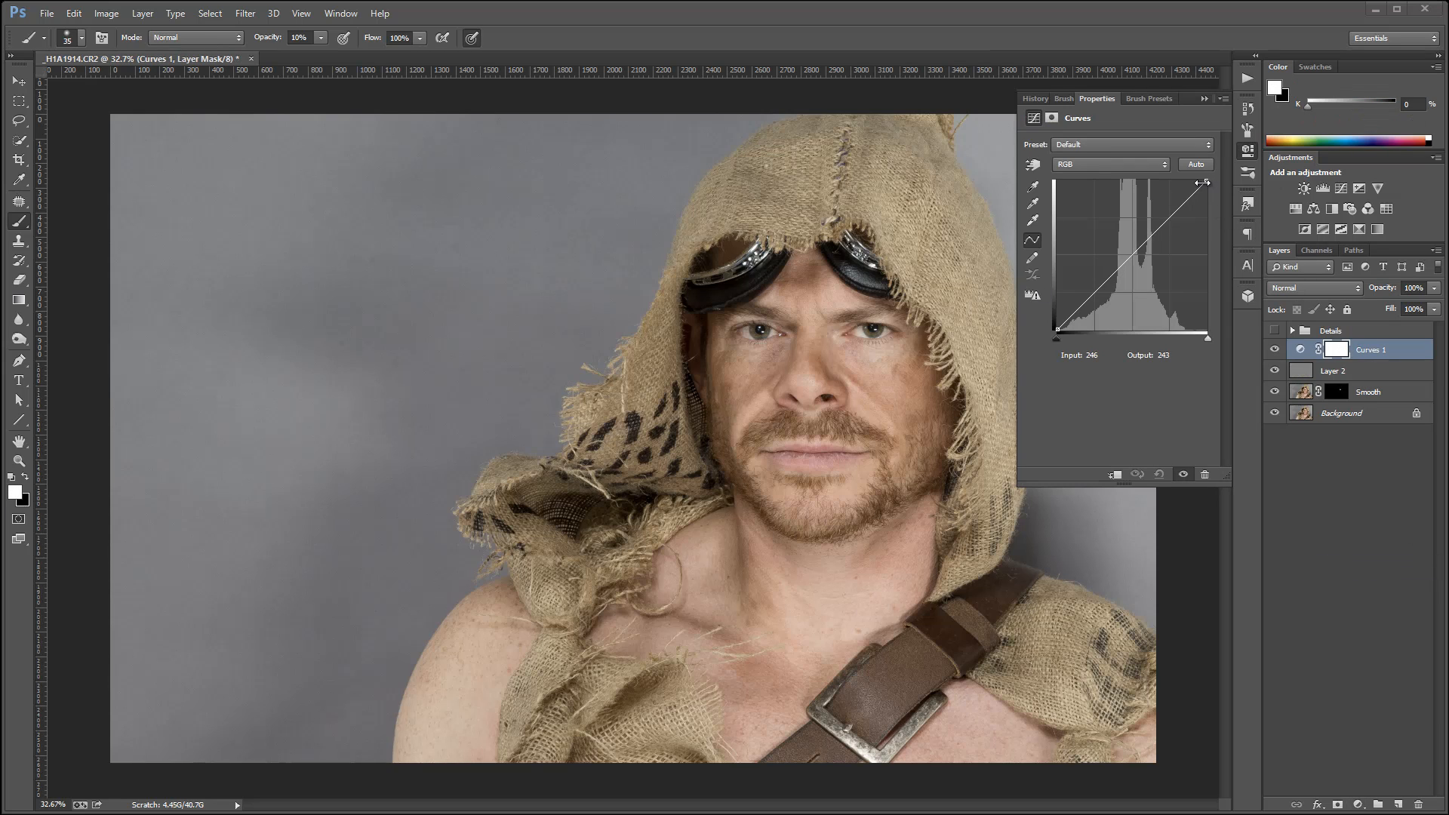
left_click_drag(1207, 183, 1206, 331)
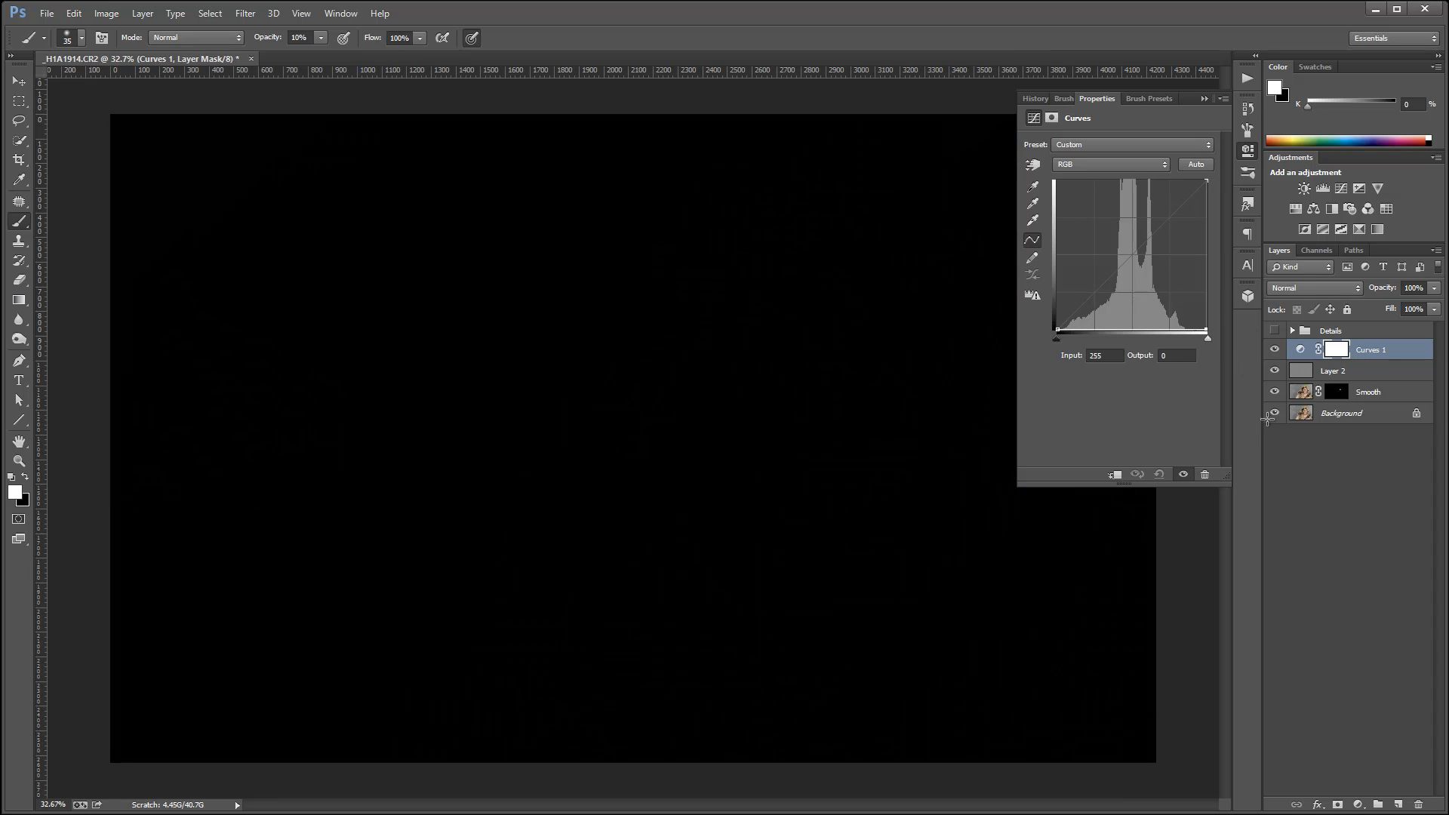
left_click(1330, 288)
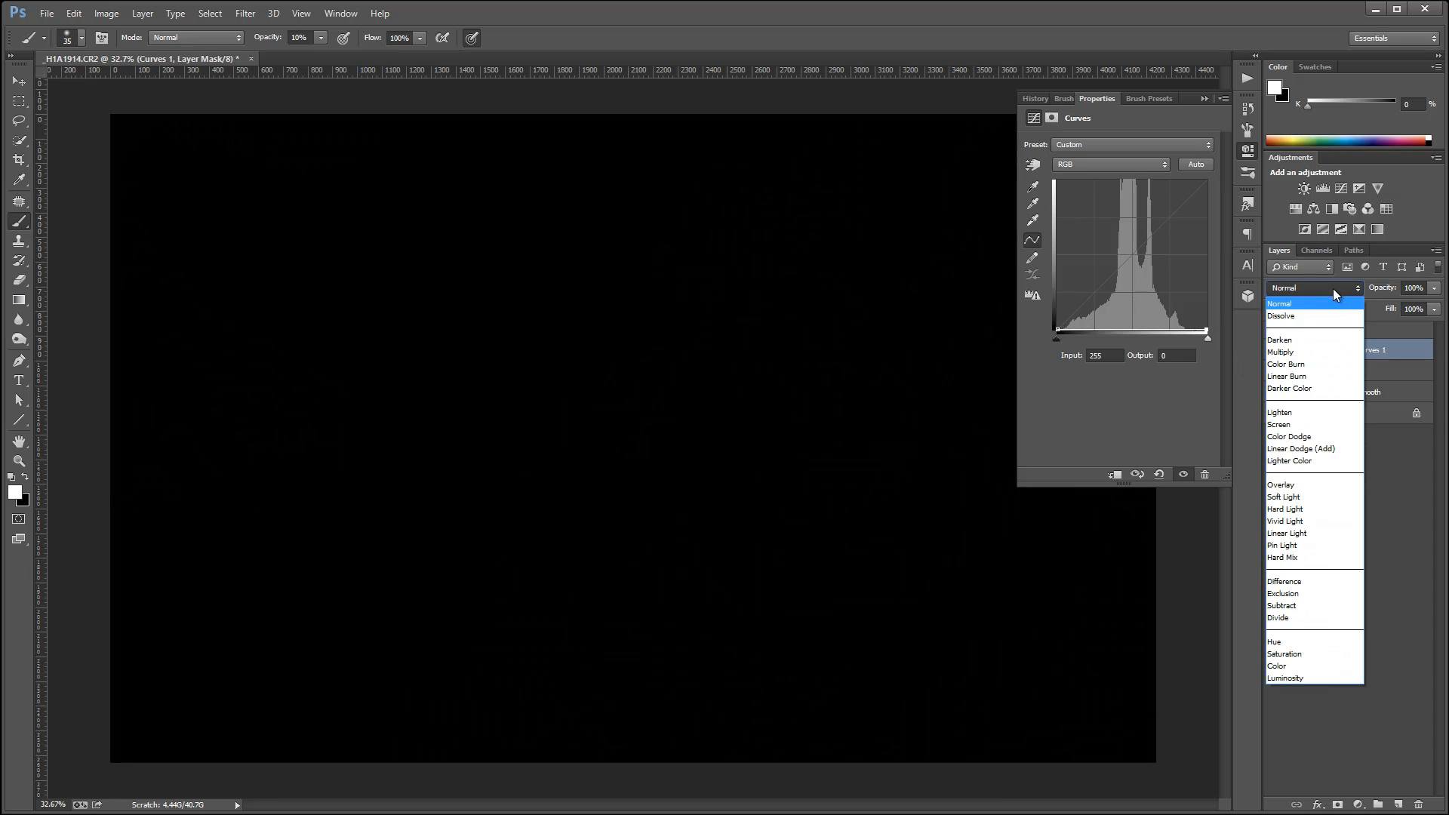
left_click(1322, 497)
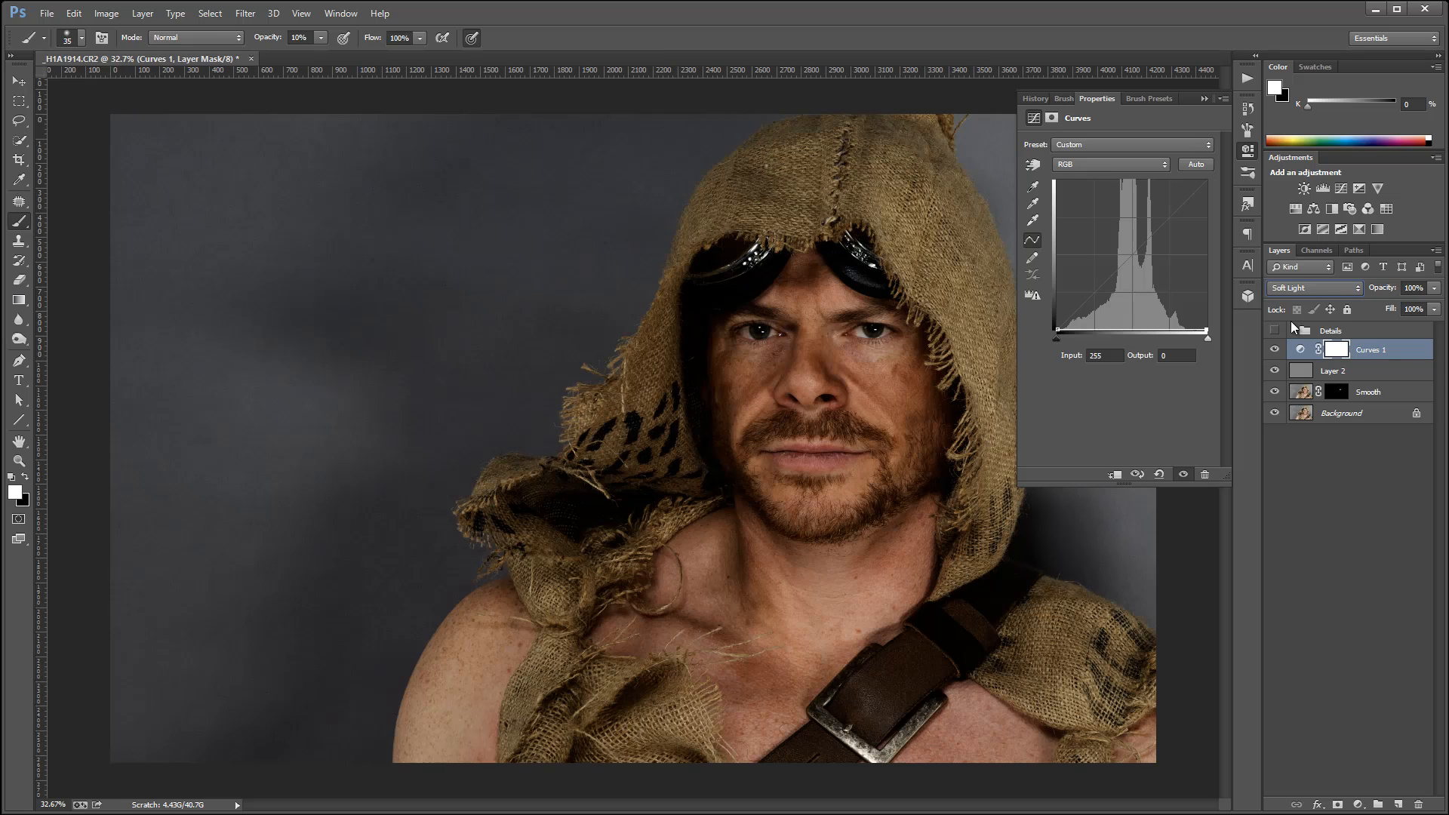
Invert the Curves layer's mask to black.
left_click(1343, 351)
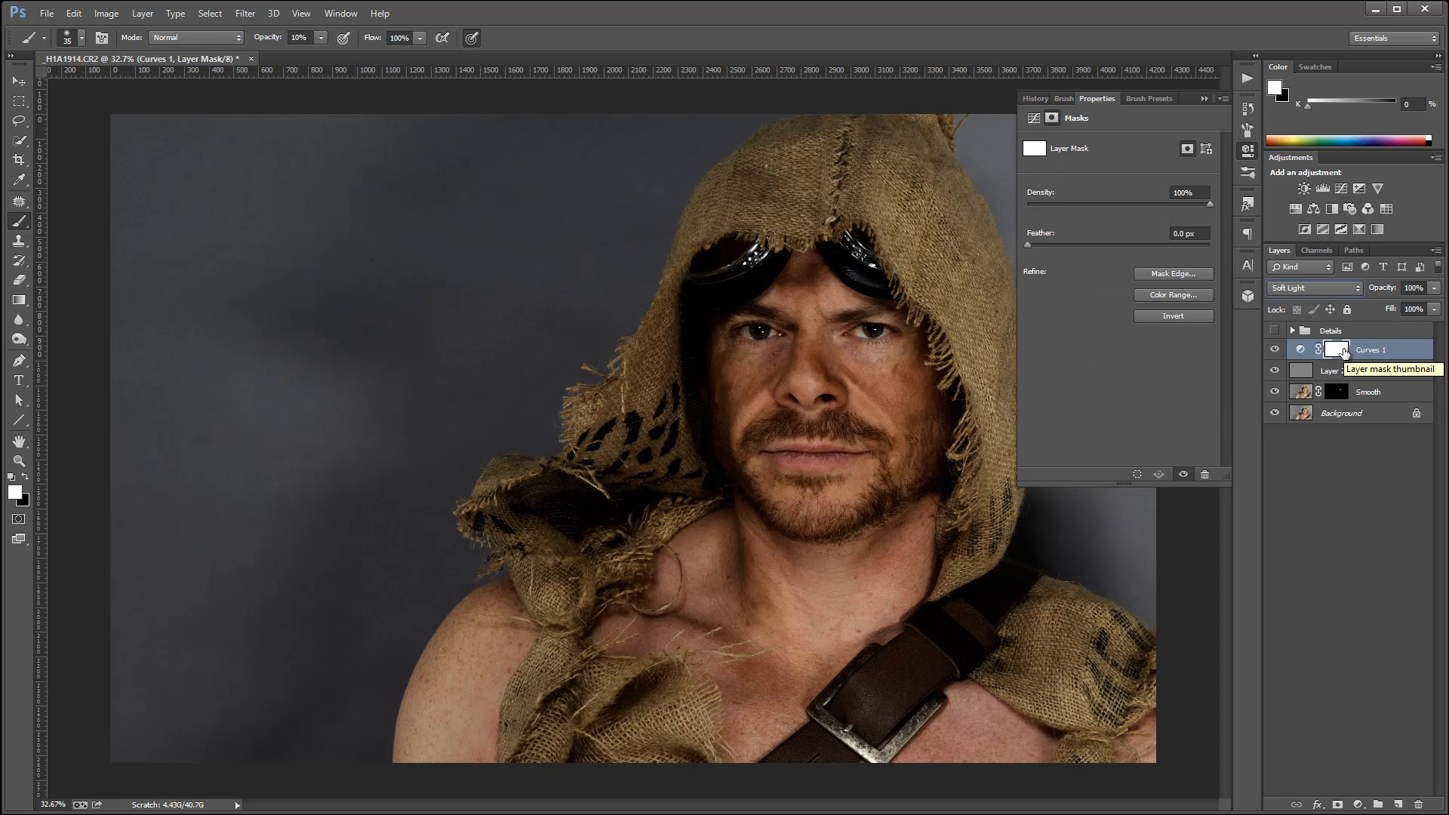
left_click_drag(1343, 351, 1347, 356)
key("ctrl+i")
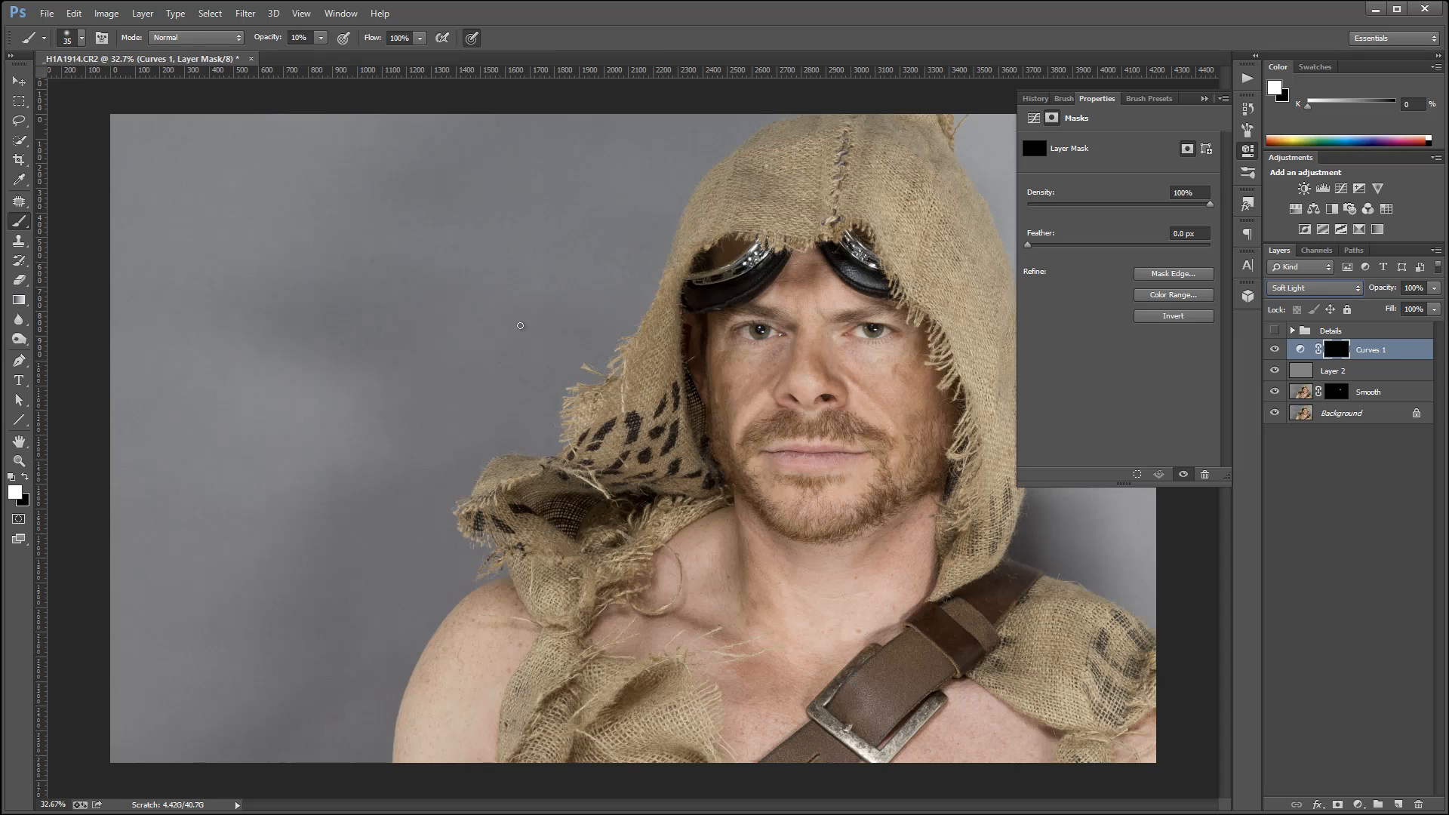
Paint dark shadow strokes along the hood's folds on the Curves mask with a white 35 px brush at 100% opacity.
left_click(299, 38)
left_click(1247, 153)
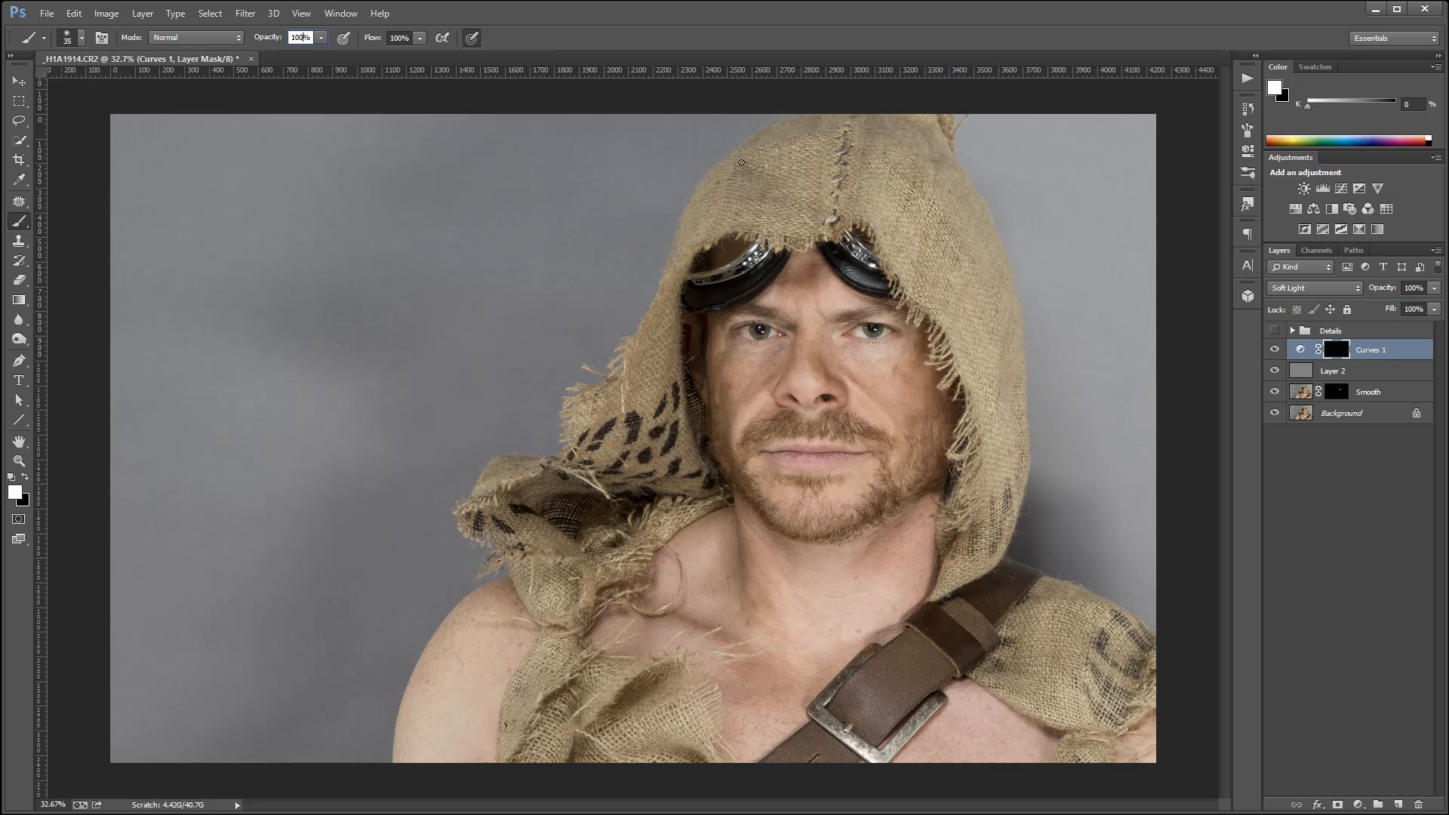
mouse_move(734, 165)
left_mouse_down()
mouse_move(769, 183)
mouse_move(748, 225)
left_mouse_up()
left_click_drag(820, 124, 769, 148)
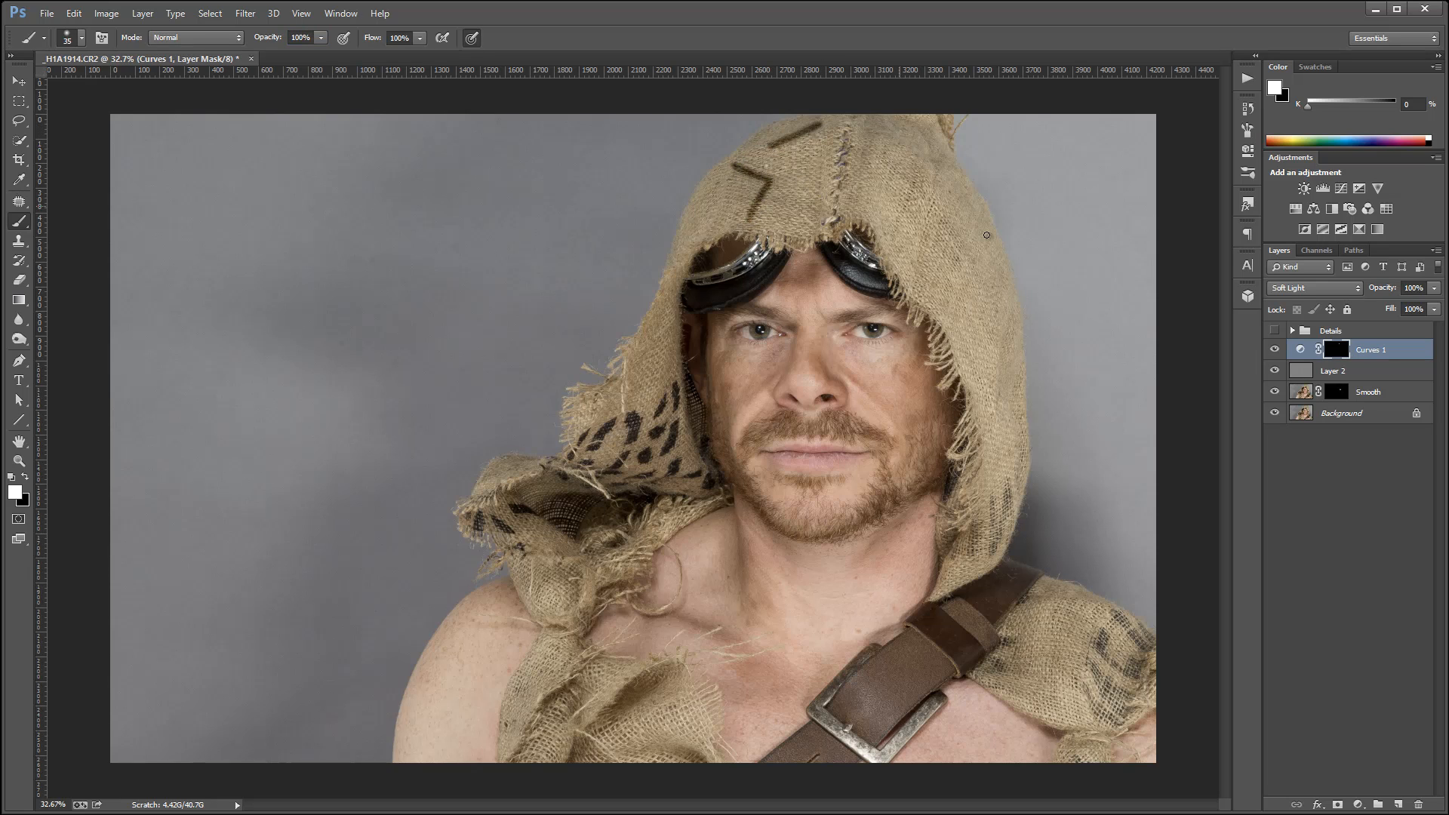
mouse_move(919, 160)
left_mouse_down()
mouse_move(899, 198)
mouse_move(939, 202)
mouse_move(921, 276)
left_mouse_up()
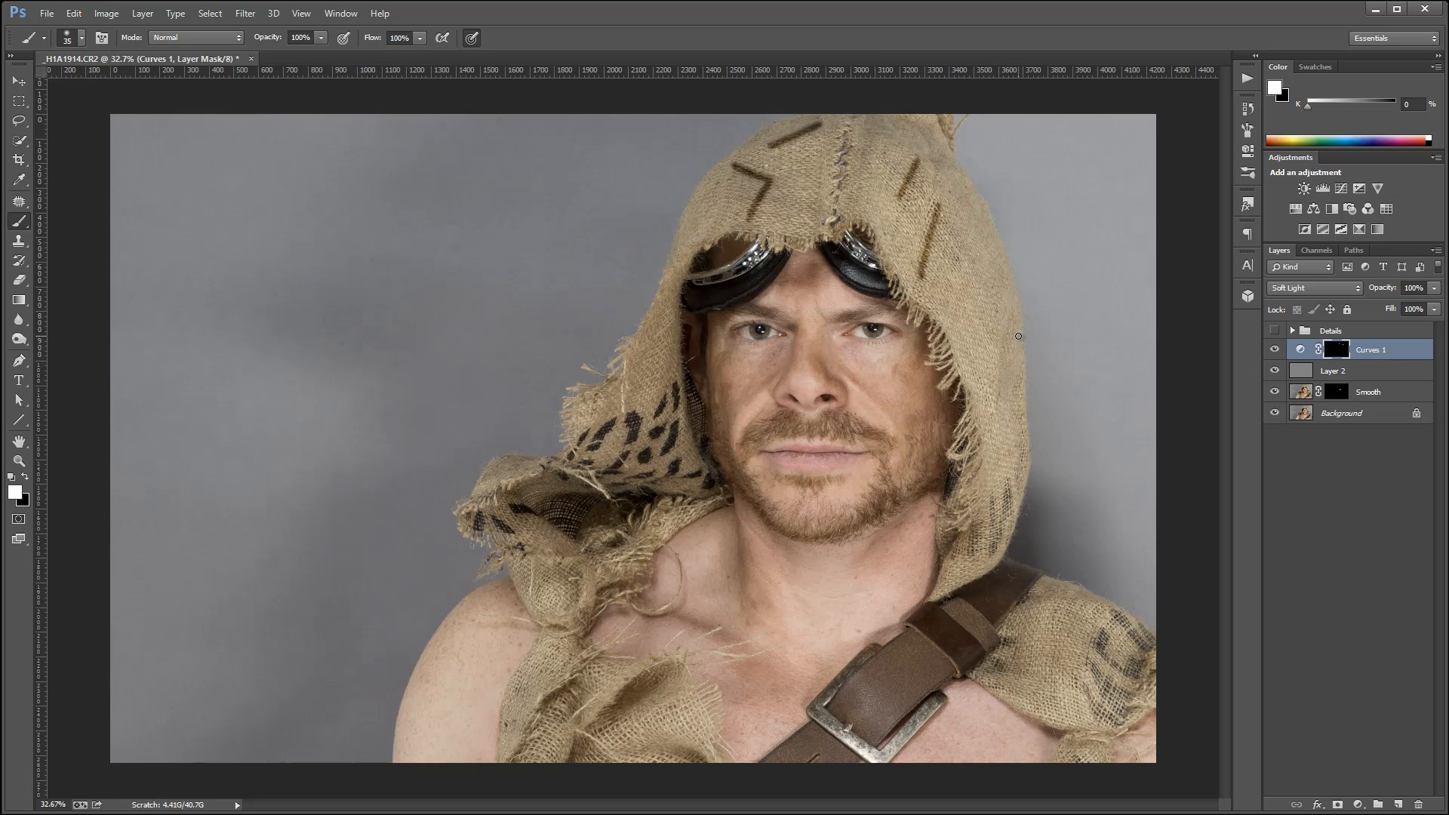
left_click_drag(1012, 326, 997, 396)
left_click_drag(957, 543, 935, 578)
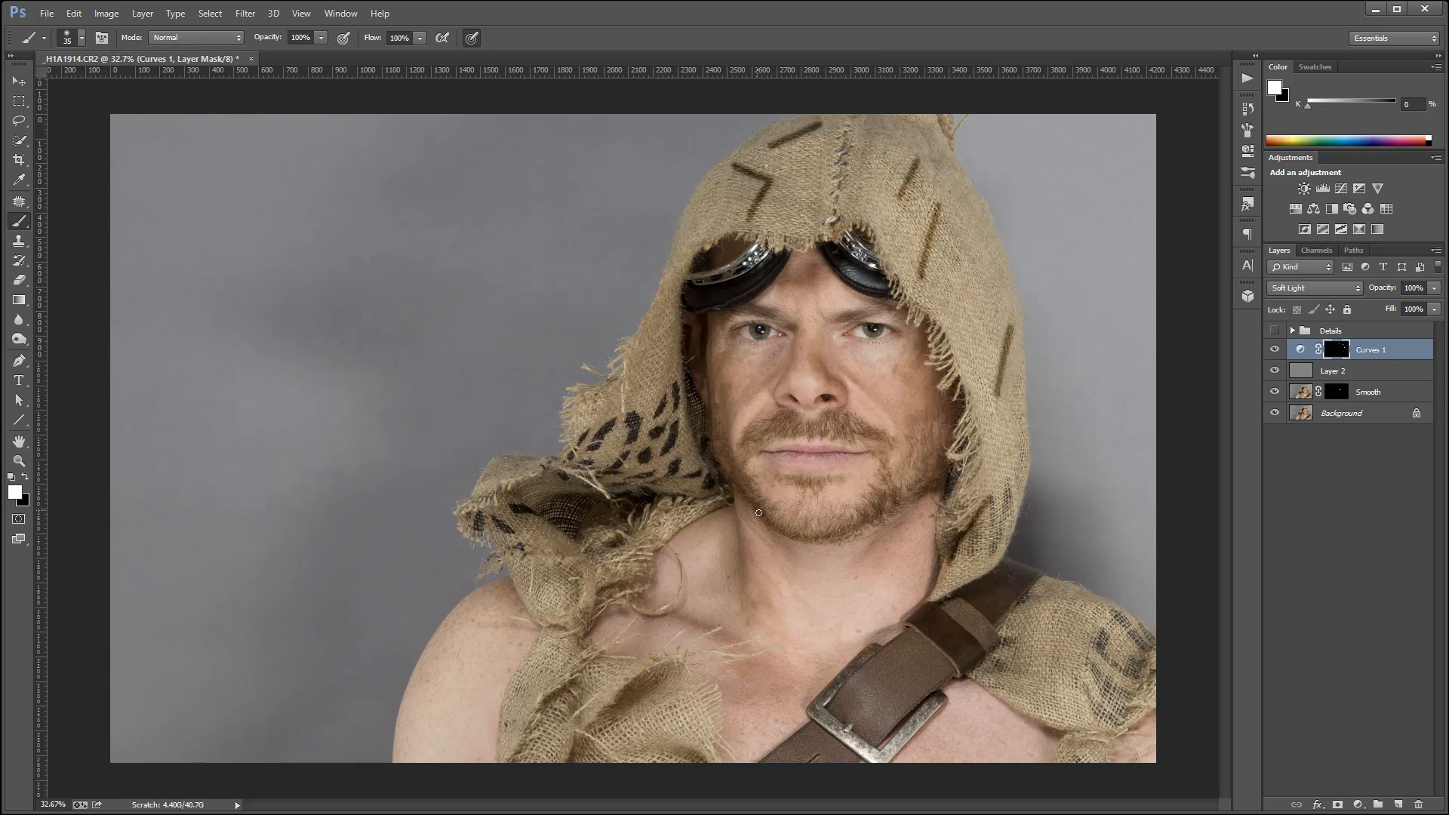
Paint shadow strokes under the jawline and down the side of the neck on the Curves mask.
left_click_drag(759, 512, 781, 551)
left_click_drag(892, 516, 862, 555)
left_click_drag(735, 524, 733, 592)
Paint shadow strokes over the burlap scarf folds, the belt and buckle, and the shoulder cloth on the Curves mask.
mouse_move(563, 502)
left_mouse_down()
mouse_move(572, 543)
mouse_move(593, 511)
left_mouse_up()
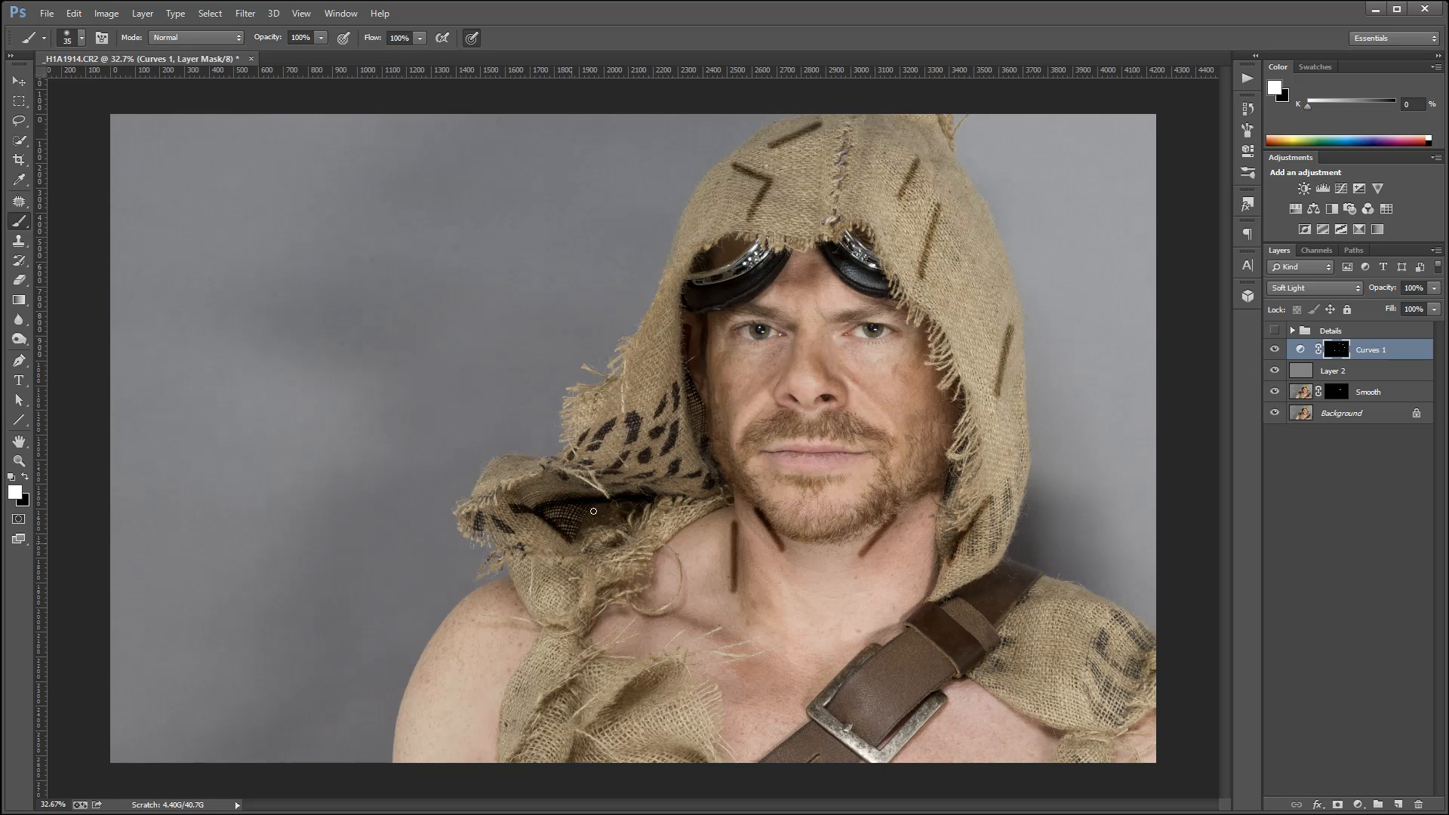
left_click_drag(660, 425, 624, 459)
mouse_move(541, 478)
left_mouse_down()
mouse_move(514, 493)
mouse_move(550, 528)
mouse_move(583, 603)
mouse_move(563, 570)
mouse_move(544, 572)
mouse_move(581, 589)
mouse_move(559, 641)
mouse_move(628, 677)
mouse_move(627, 655)
mouse_move(631, 703)
mouse_move(663, 682)
mouse_move(637, 686)
mouse_move(574, 759)
left_mouse_up()
left_click_drag(533, 709, 580, 705)
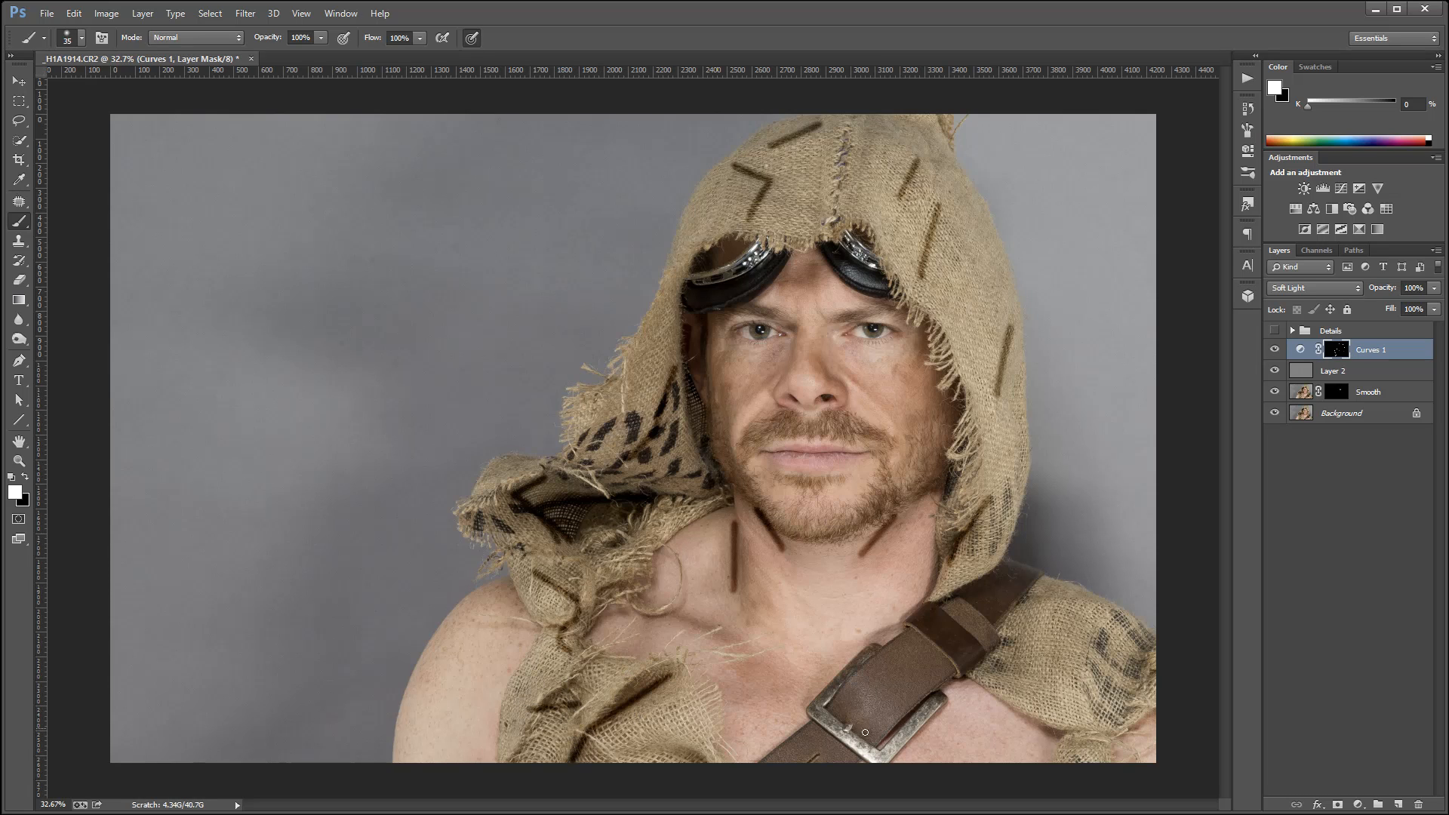
mouse_move(851, 683)
left_mouse_down()
mouse_move(856, 725)
mouse_move(836, 691)
mouse_move(952, 664)
mouse_move(1035, 603)
left_mouse_up()
mouse_move(1129, 631)
left_mouse_down()
mouse_move(1108, 652)
mouse_move(1124, 661)
mouse_move(1099, 717)
left_mouse_up()
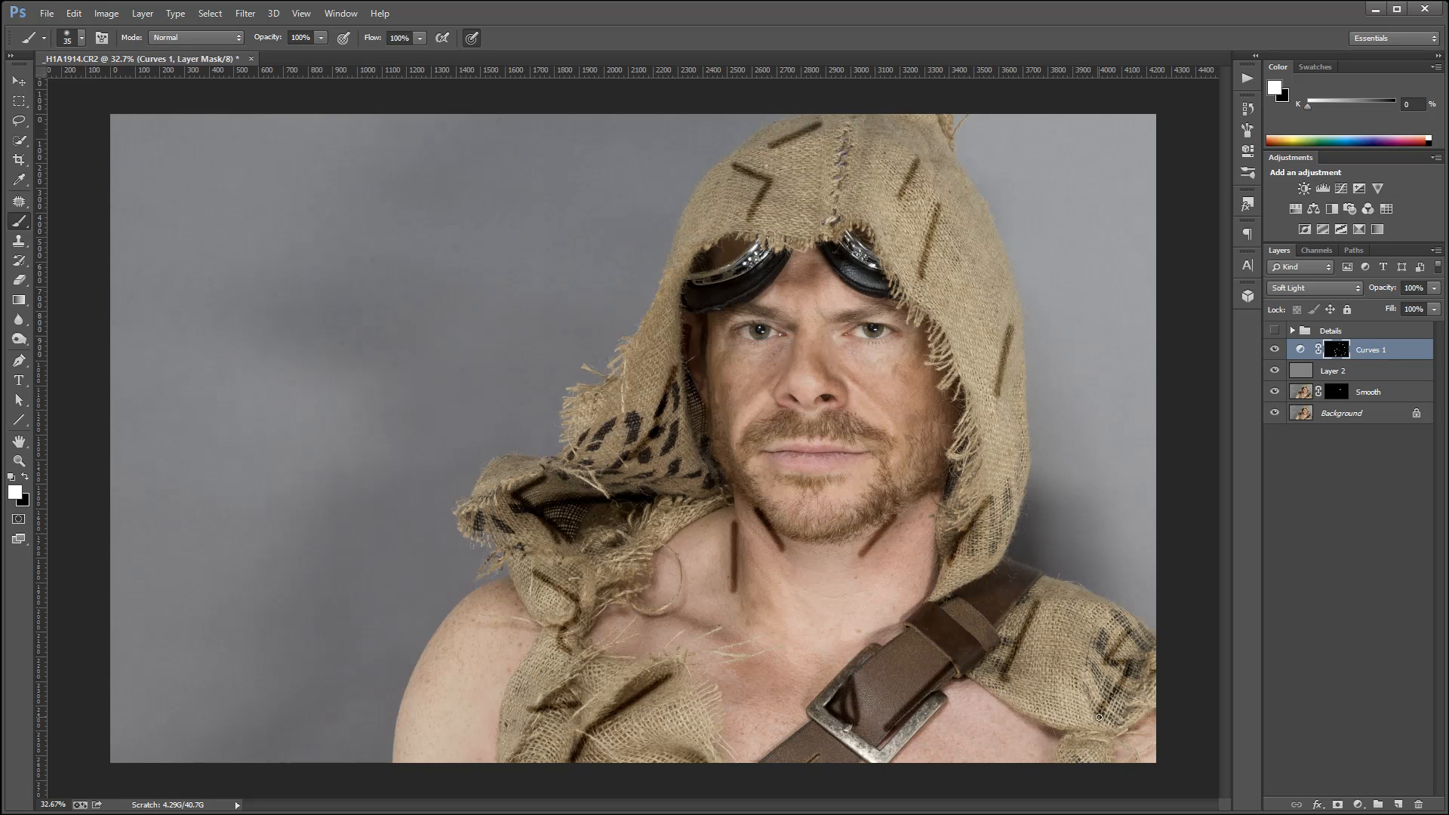
Feather the Curves layer's mask by about 32 px to soften the painted shadow strokes.
left_click(1251, 133)
left_click(1248, 150)
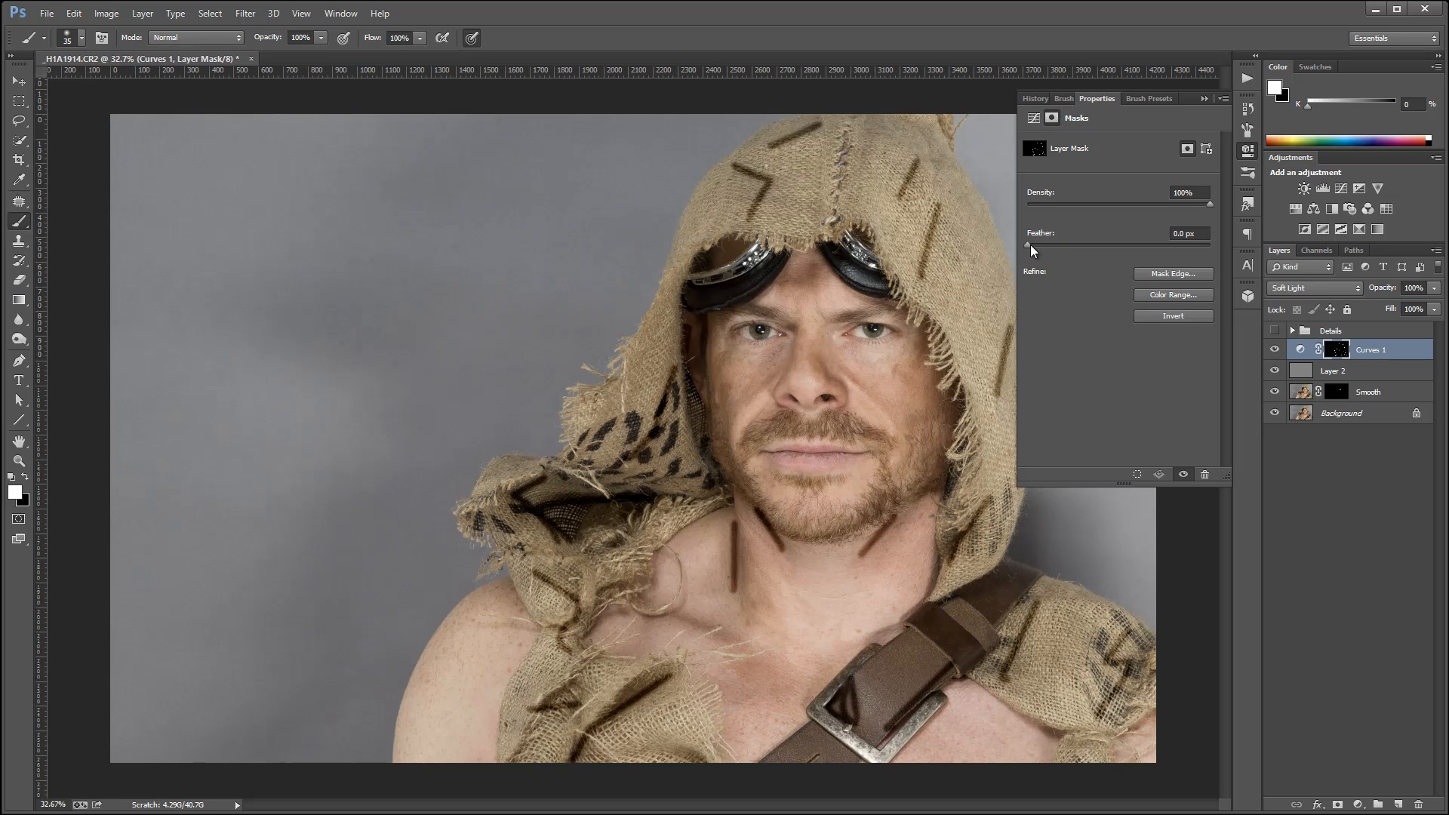
left_click_drag(1023, 244, 1116, 249)
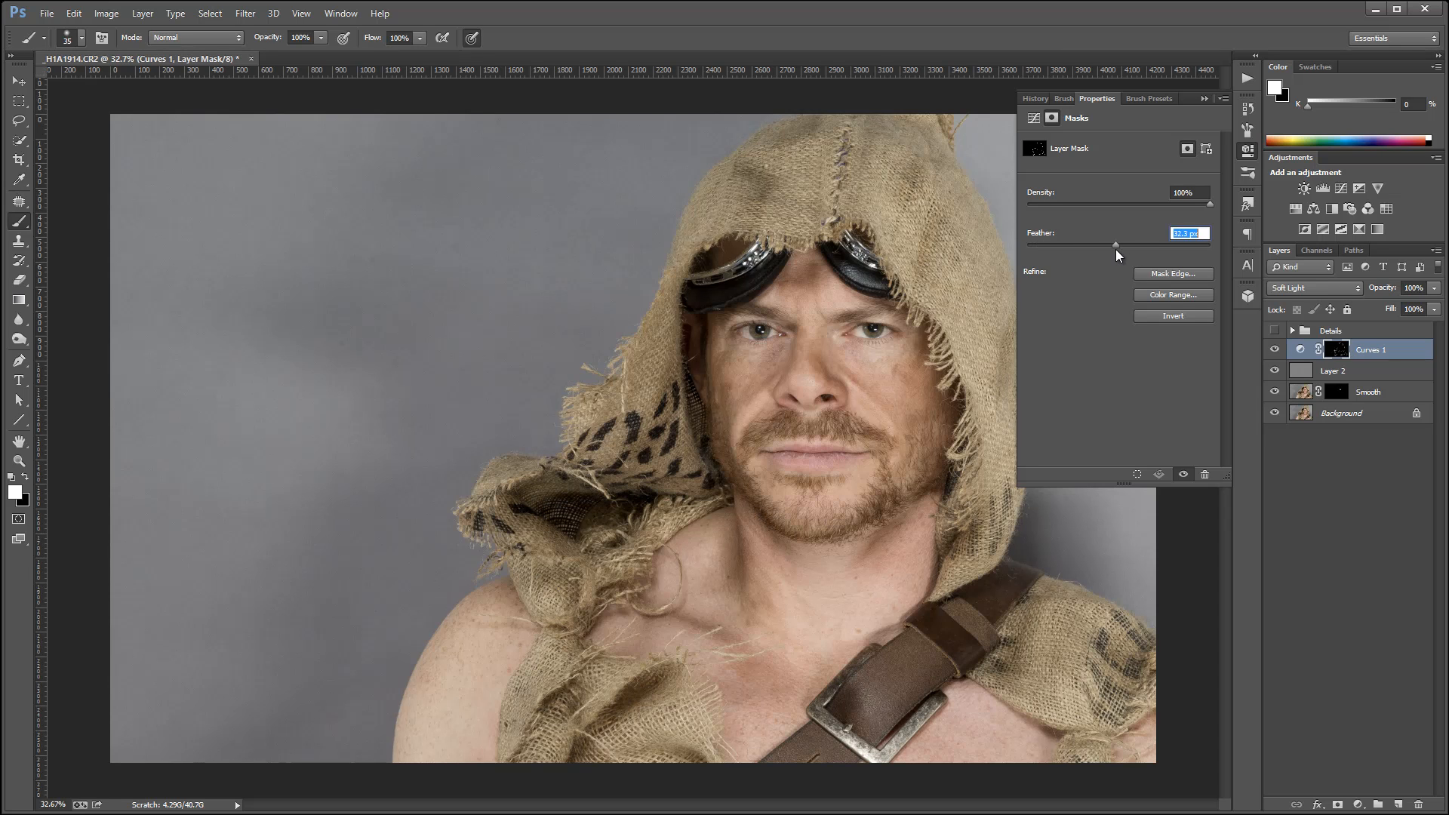
Compare the portrait with and without the Curves 1 shadow layer, finishing with the layer visible.
left_click(1275, 350)
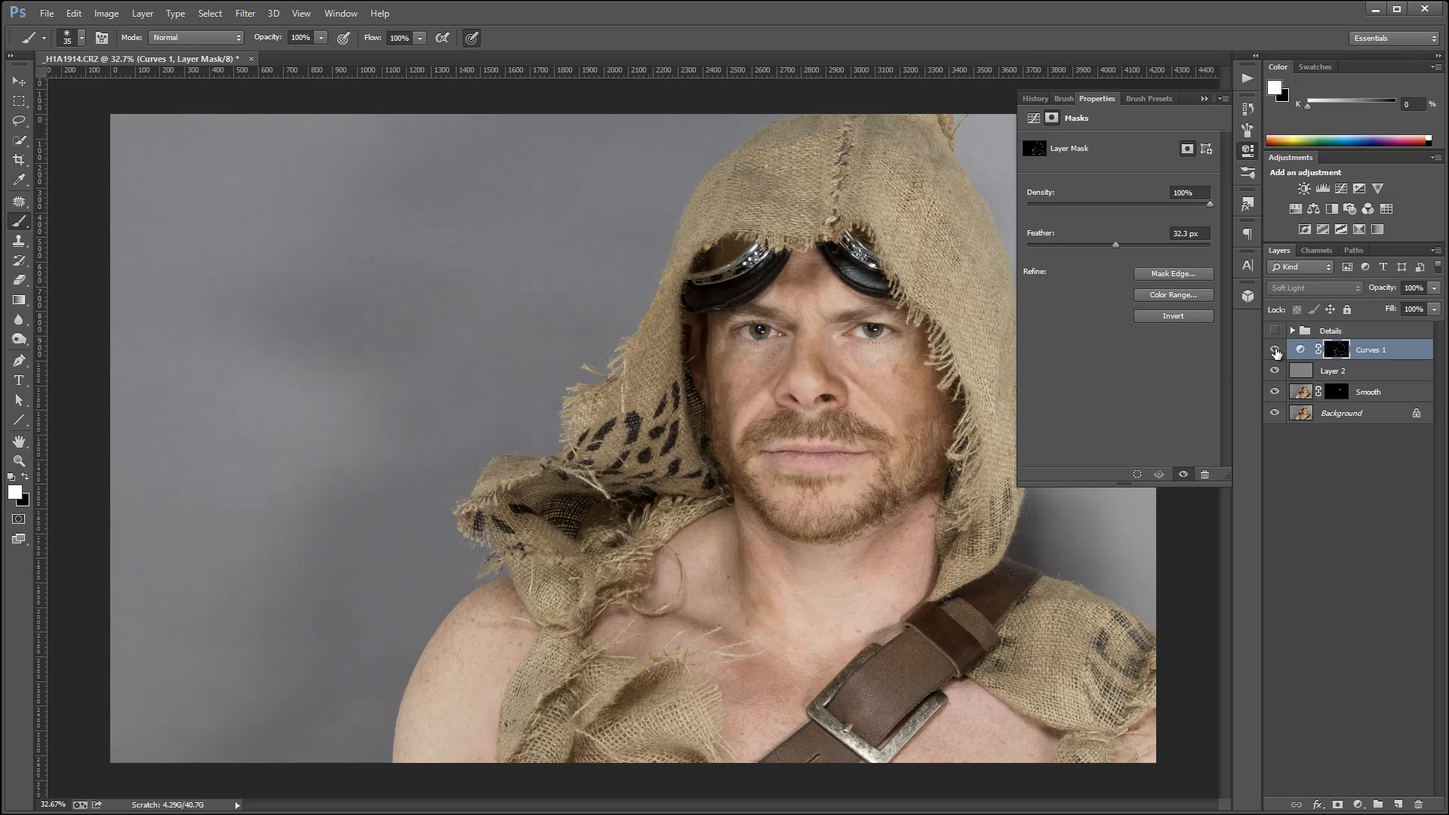
left_click(1275, 350)
left_click(1274, 350)
left_click(1275, 350)
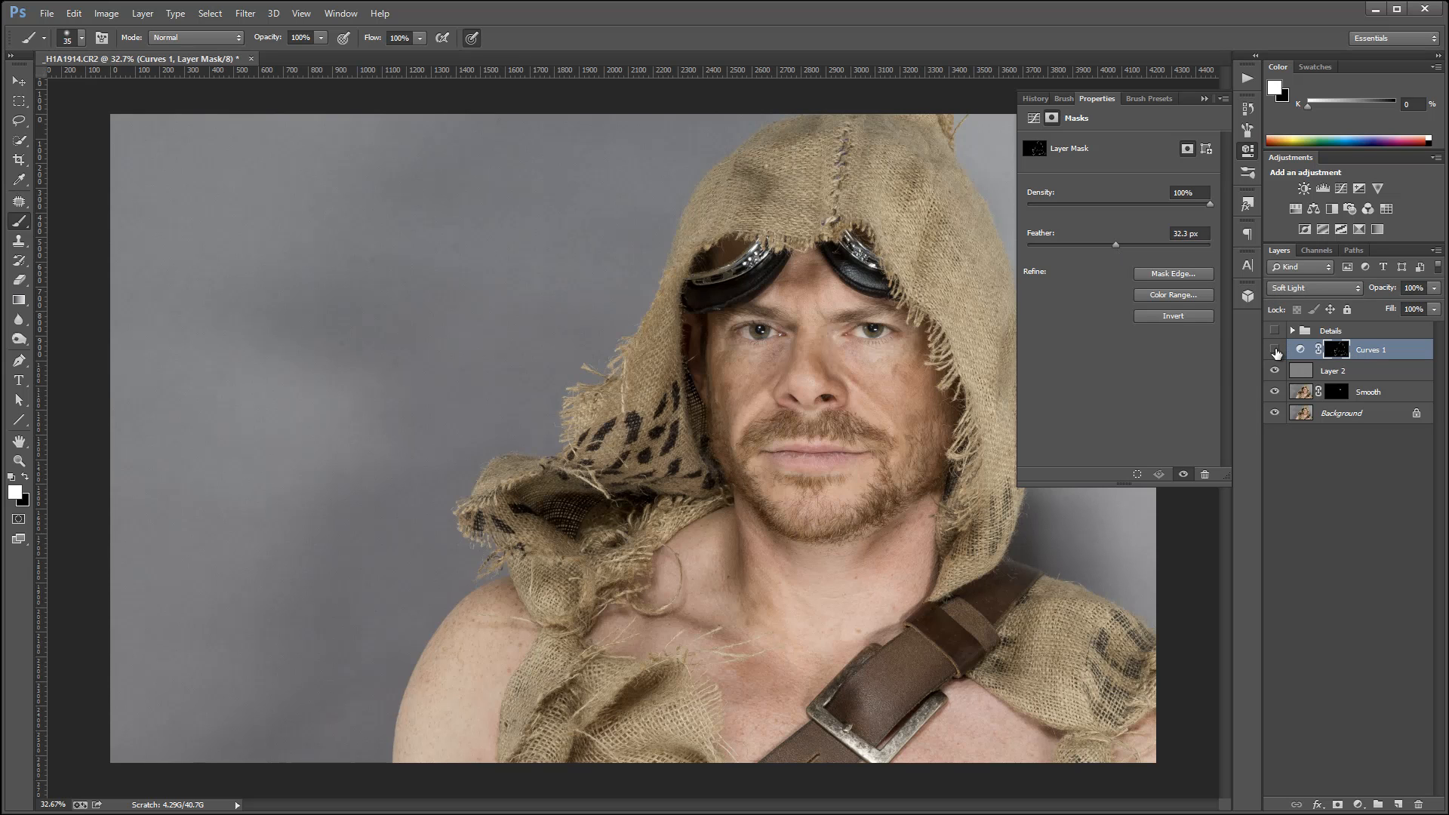
left_click(1274, 351)
left_click(1275, 350)
left_click(1275, 350)
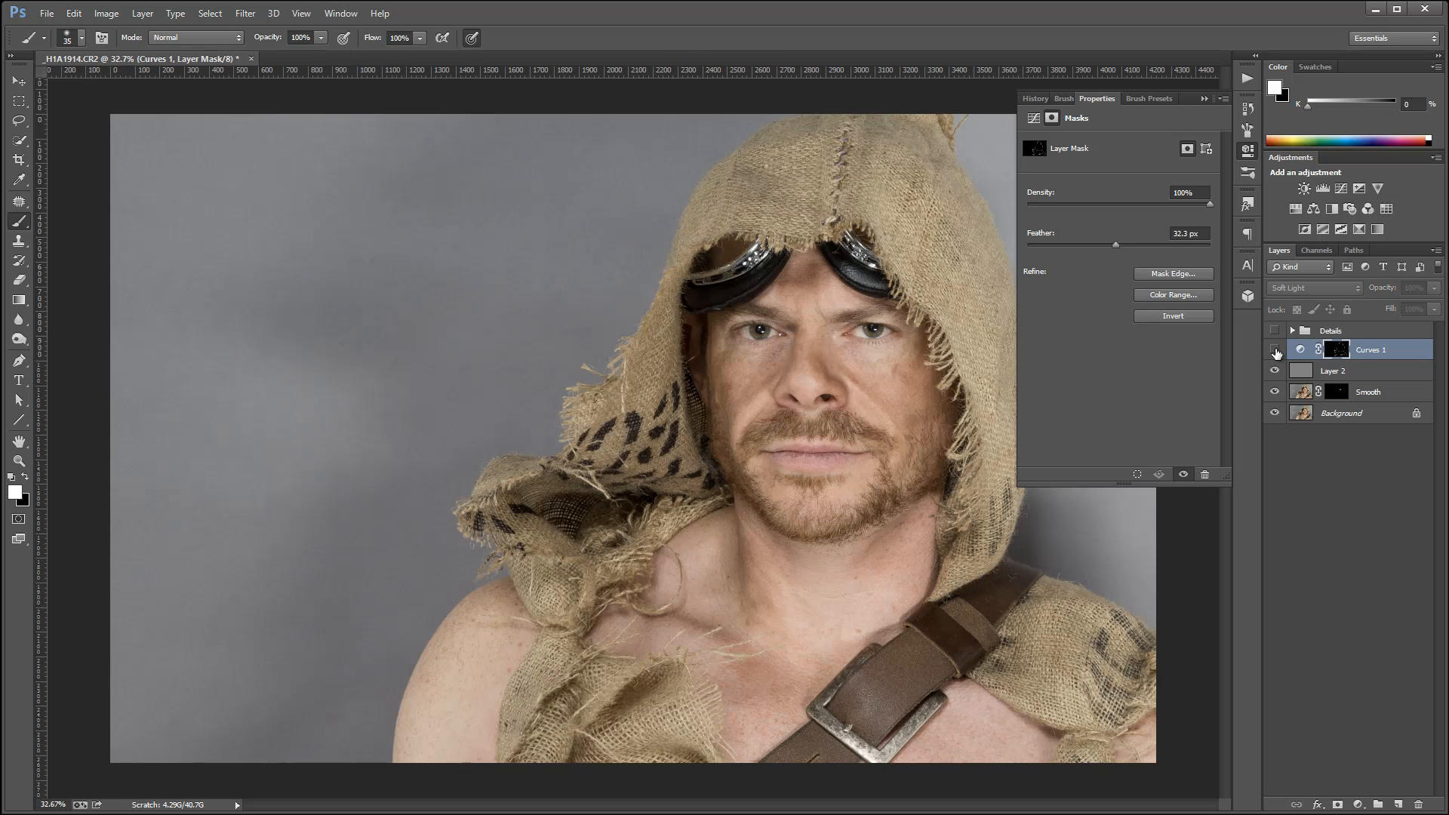
left_click(1275, 350)
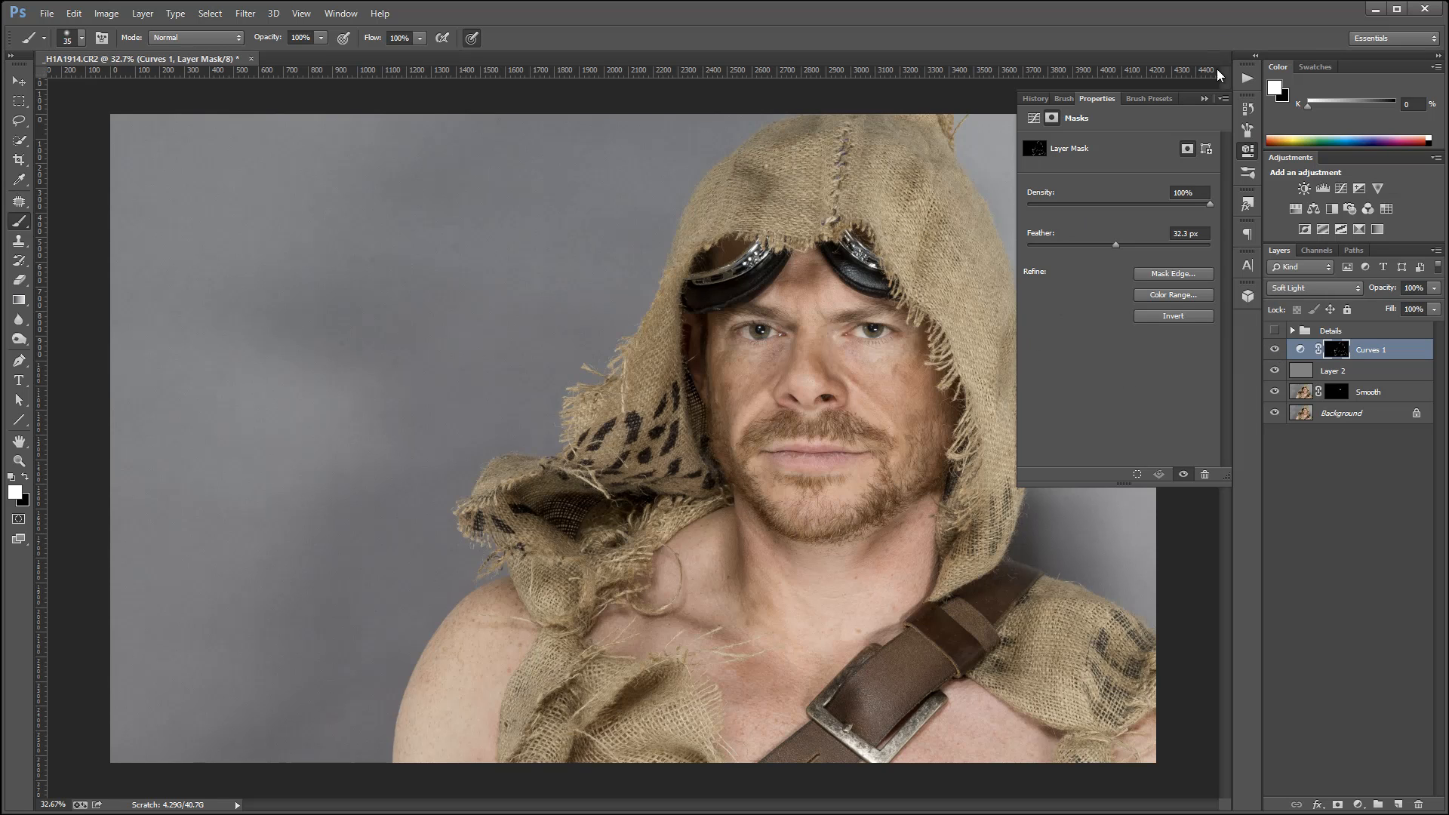
left_click(1248, 149)
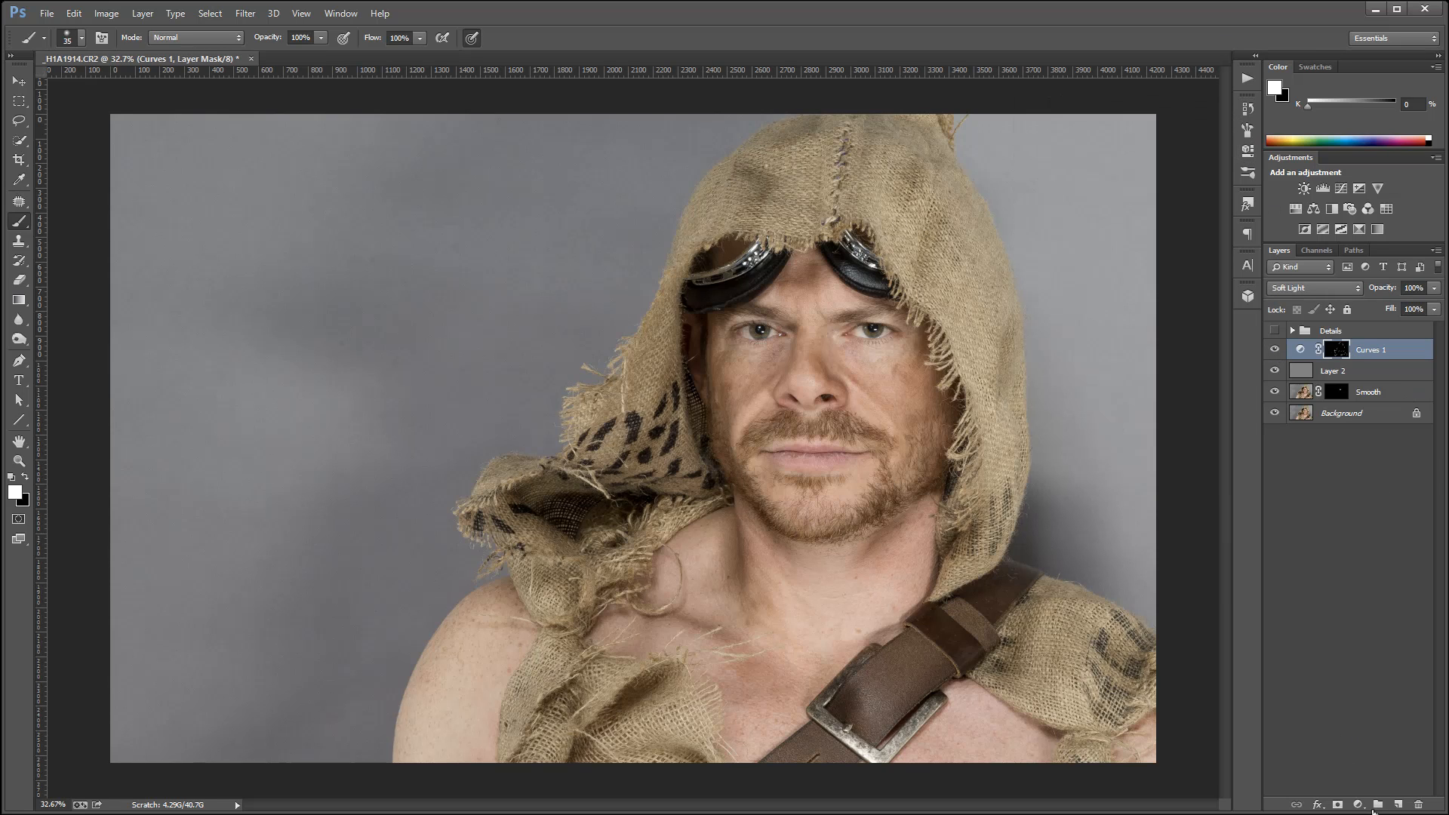
Add a Curves layer above Curves 1 with its white point at input 4, output 255, and set its blend mode to Soft Light.
left_click(1358, 804)
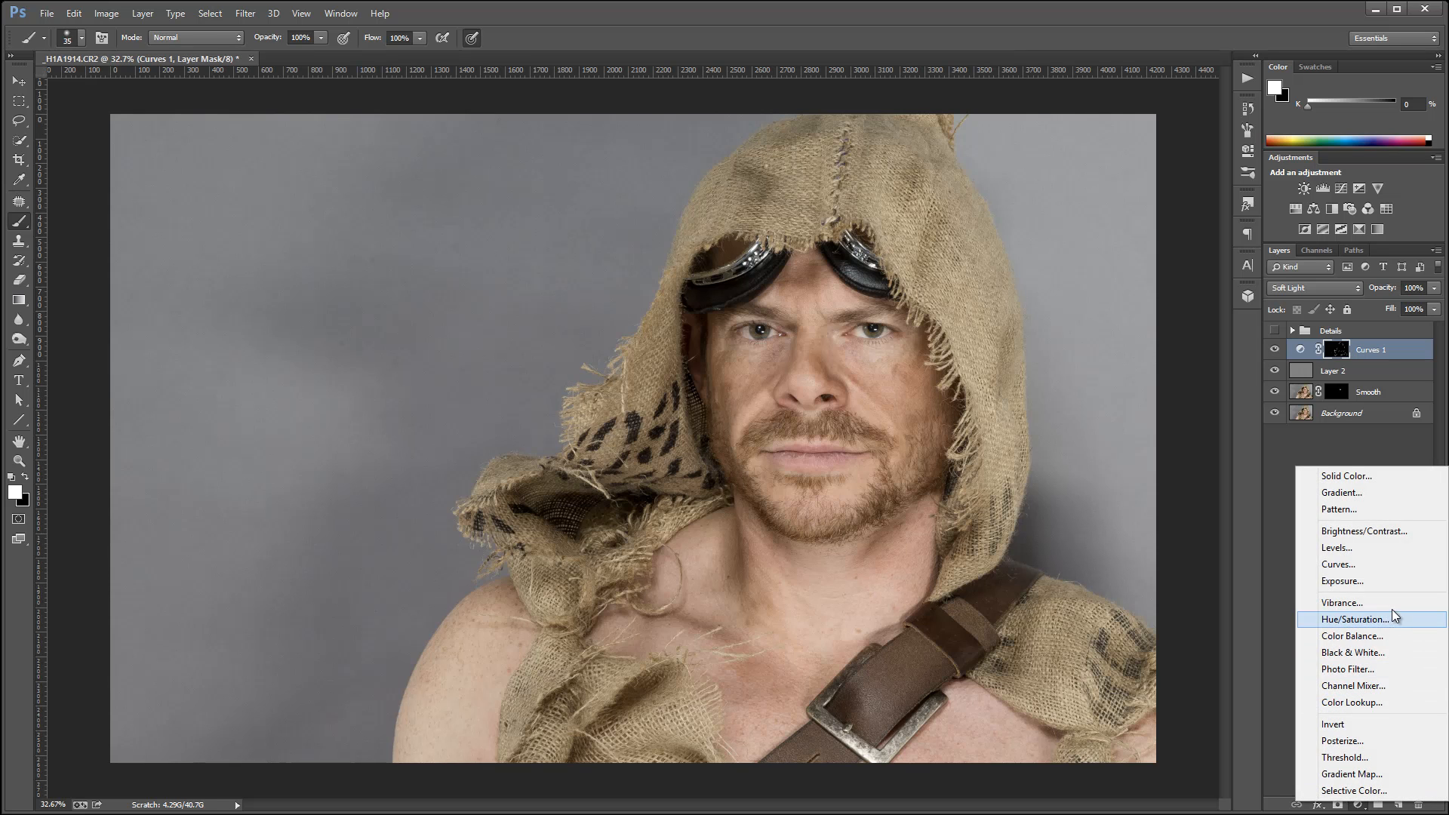
left_click(1395, 561)
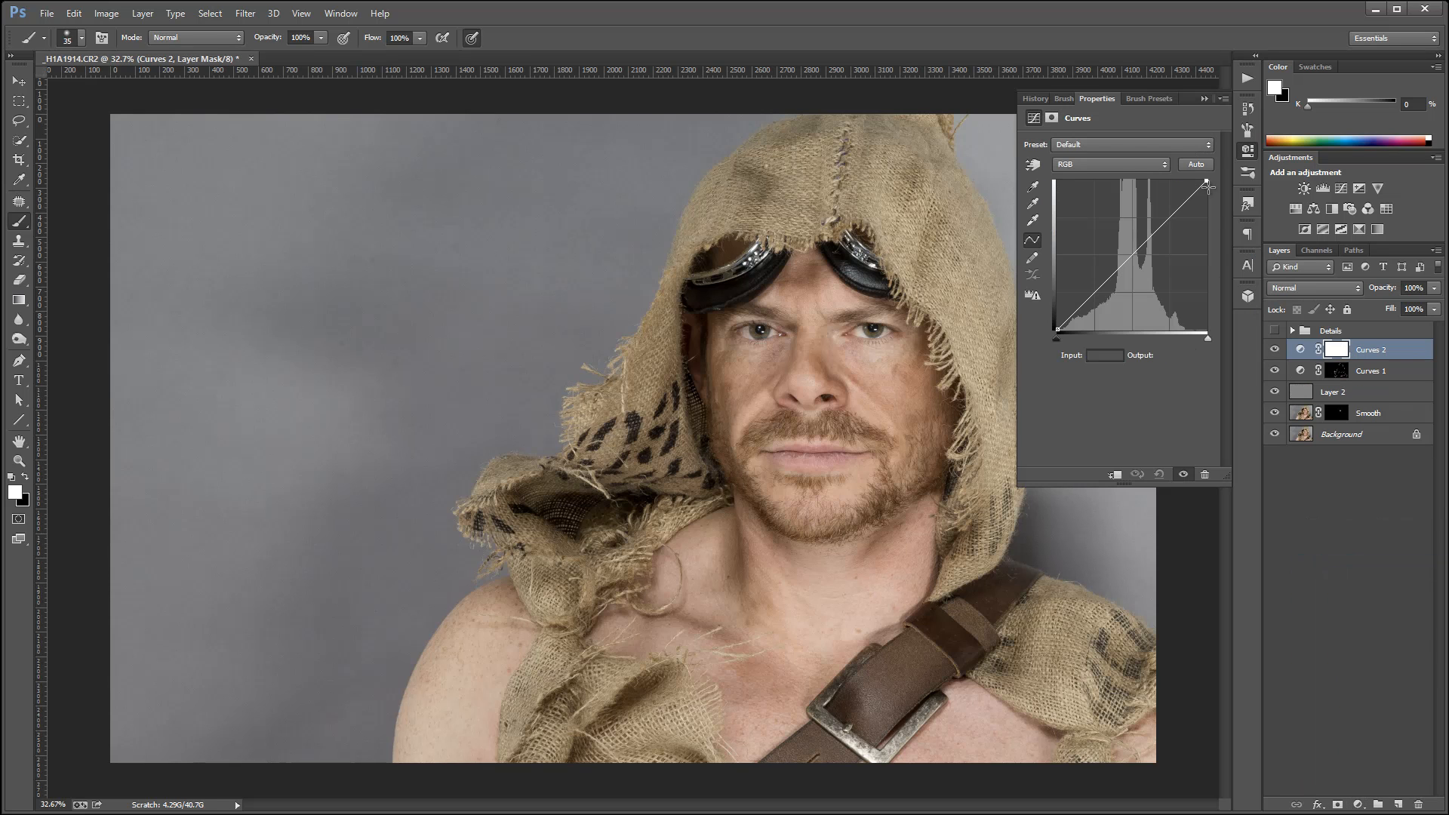
left_click_drag(1207, 182, 1059, 182)
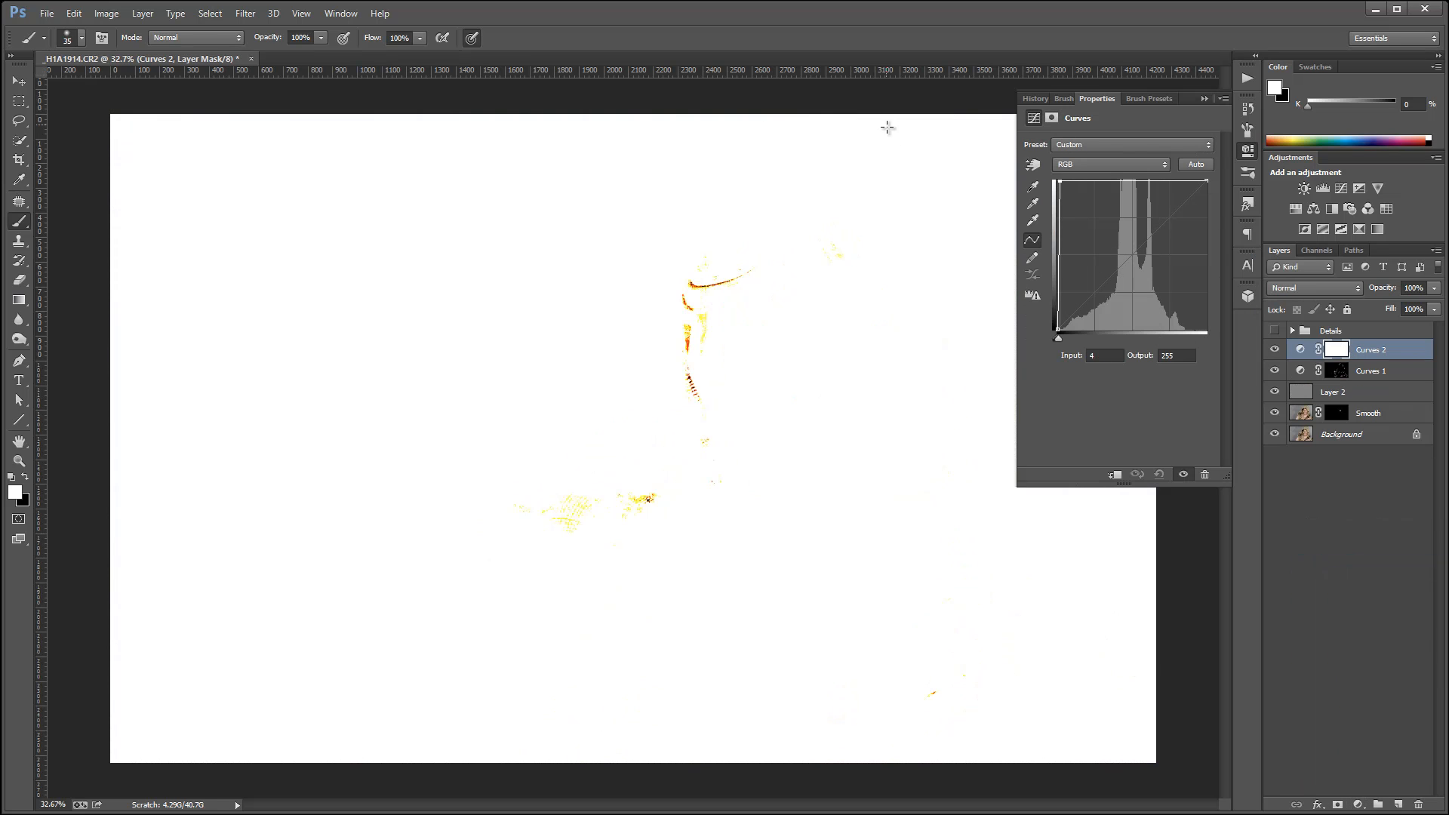
left_click(1324, 288)
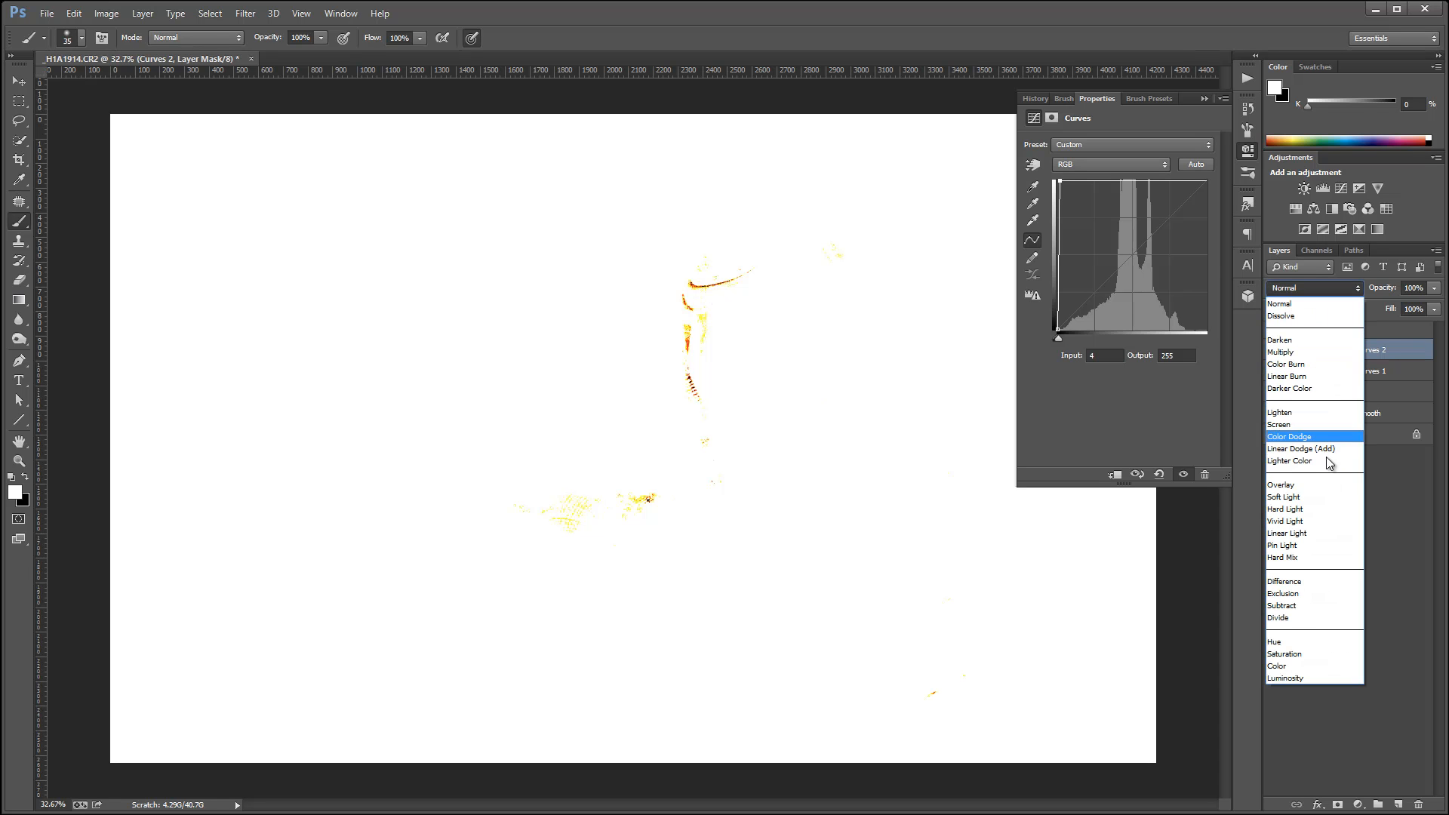
left_click(1320, 495)
Invert the Curves 2 layer mask to black to hide the brightening effect.
left_click(1343, 352)
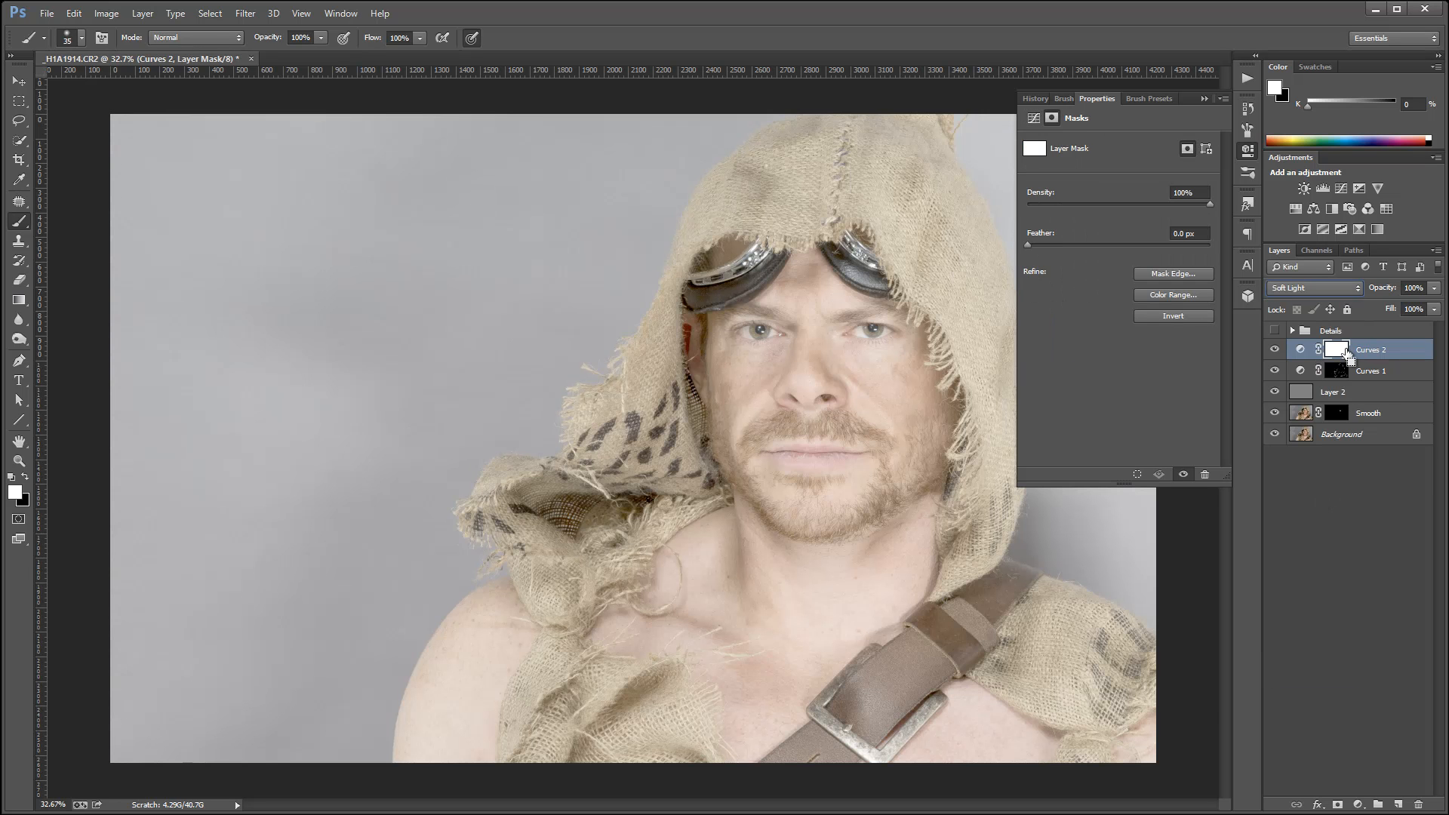
key("ctrl+i")
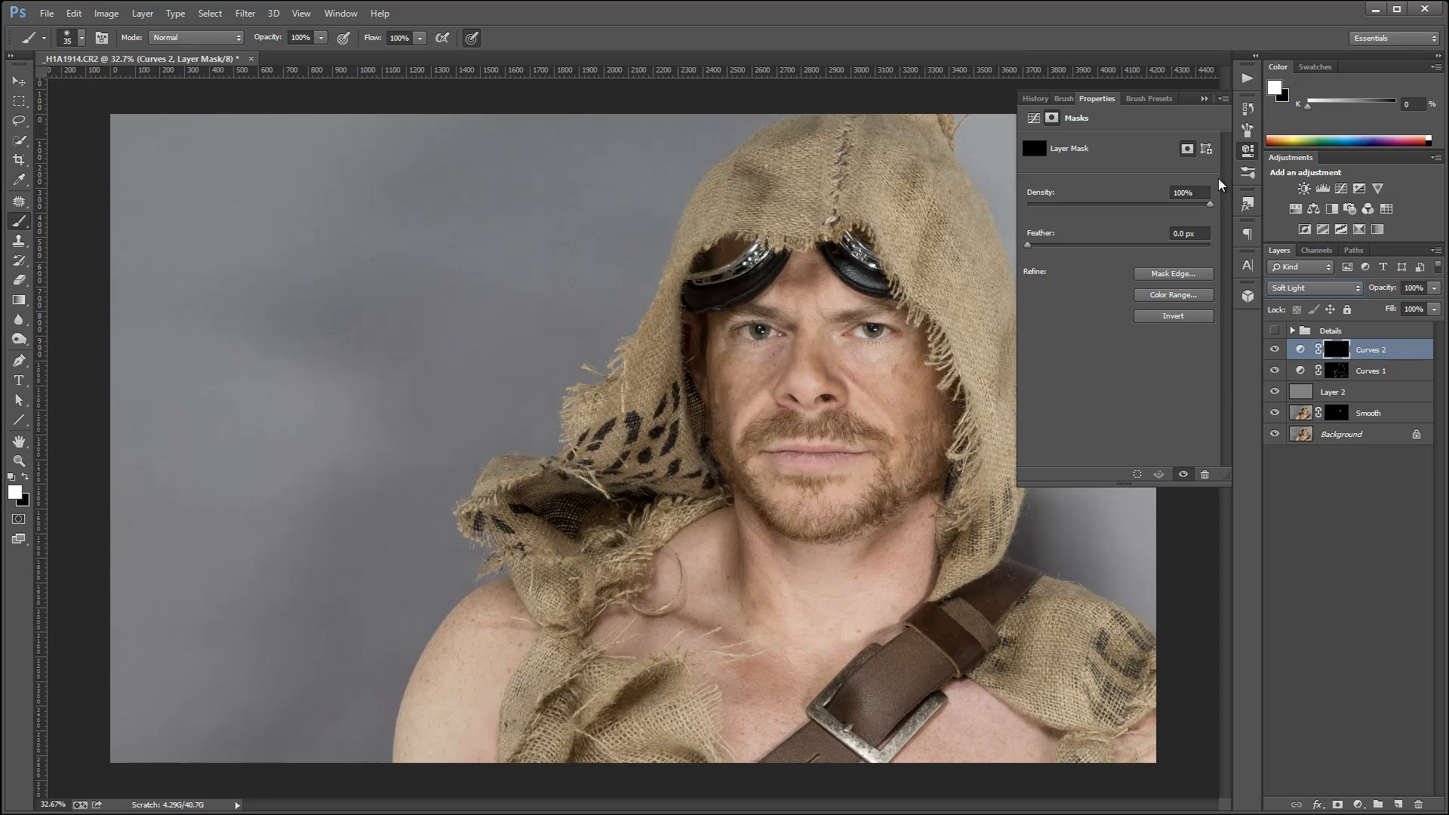
left_click(1249, 150)
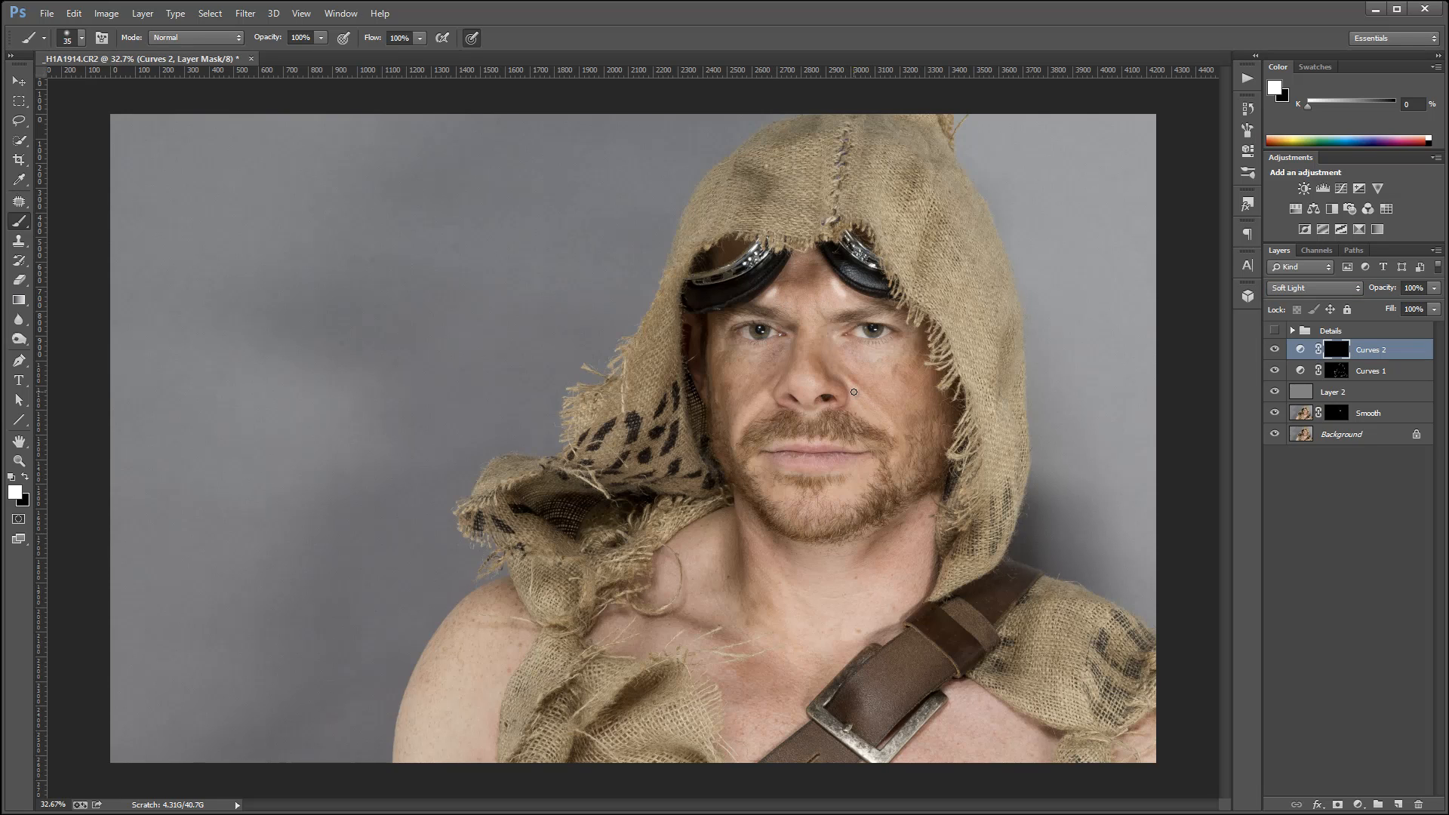
Paint white highlight strokes along the nose bridge, the cheek folds and the chin on the Curves 2 mask.
left_click_drag(858, 390, 877, 419)
mouse_move(753, 411)
left_mouse_down()
mouse_move(747, 450)
mouse_move(818, 503)
mouse_move(844, 504)
left_mouse_up()
left_click_drag(805, 336, 804, 383)
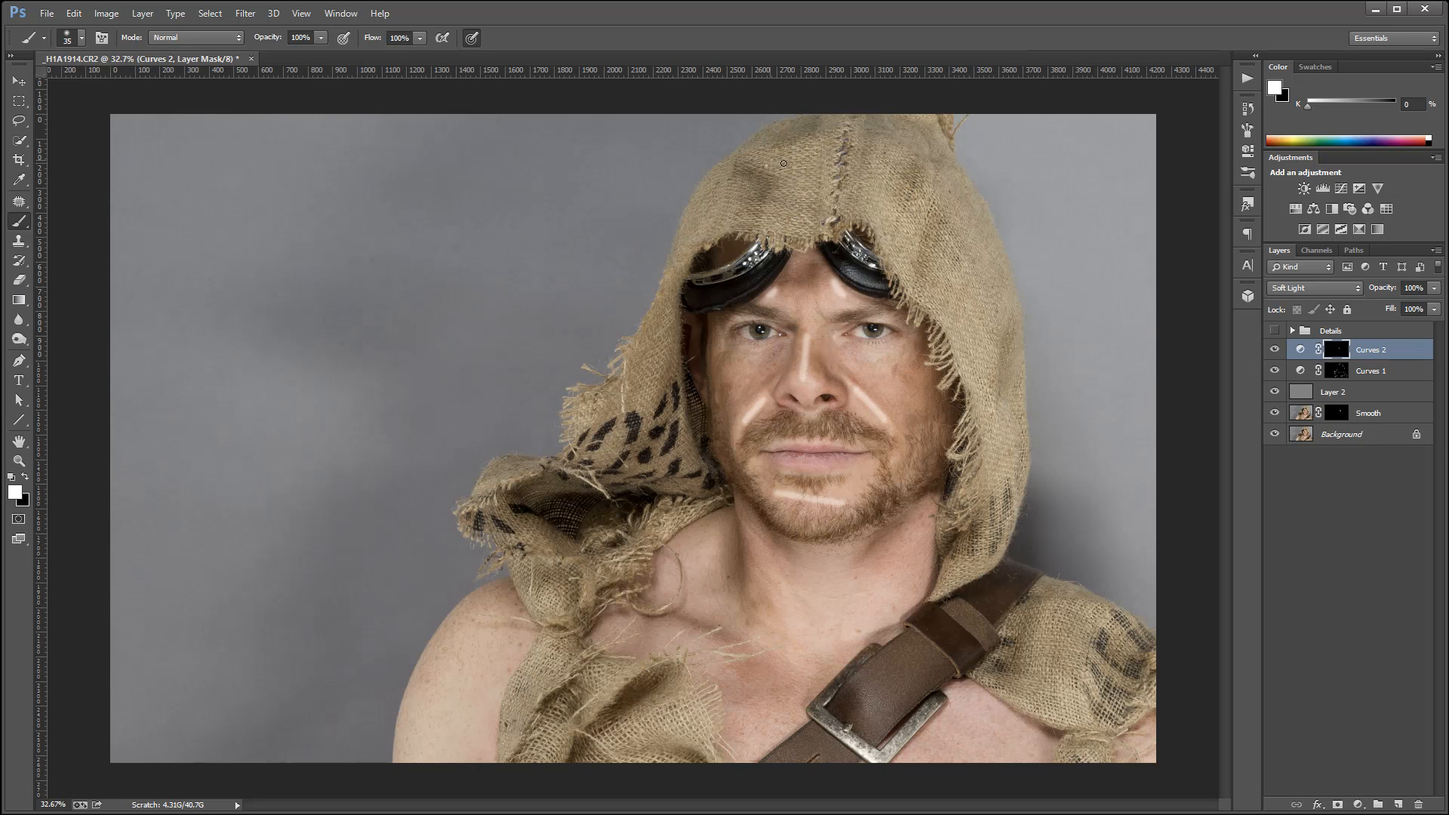
Paint highlight strokes between the folds across the top and down the side of the hood on the Curves 2 mask.
mouse_move(771, 161)
left_mouse_down()
mouse_move(825, 145)
mouse_move(821, 165)
mouse_move(789, 163)
mouse_move(780, 230)
left_mouse_up()
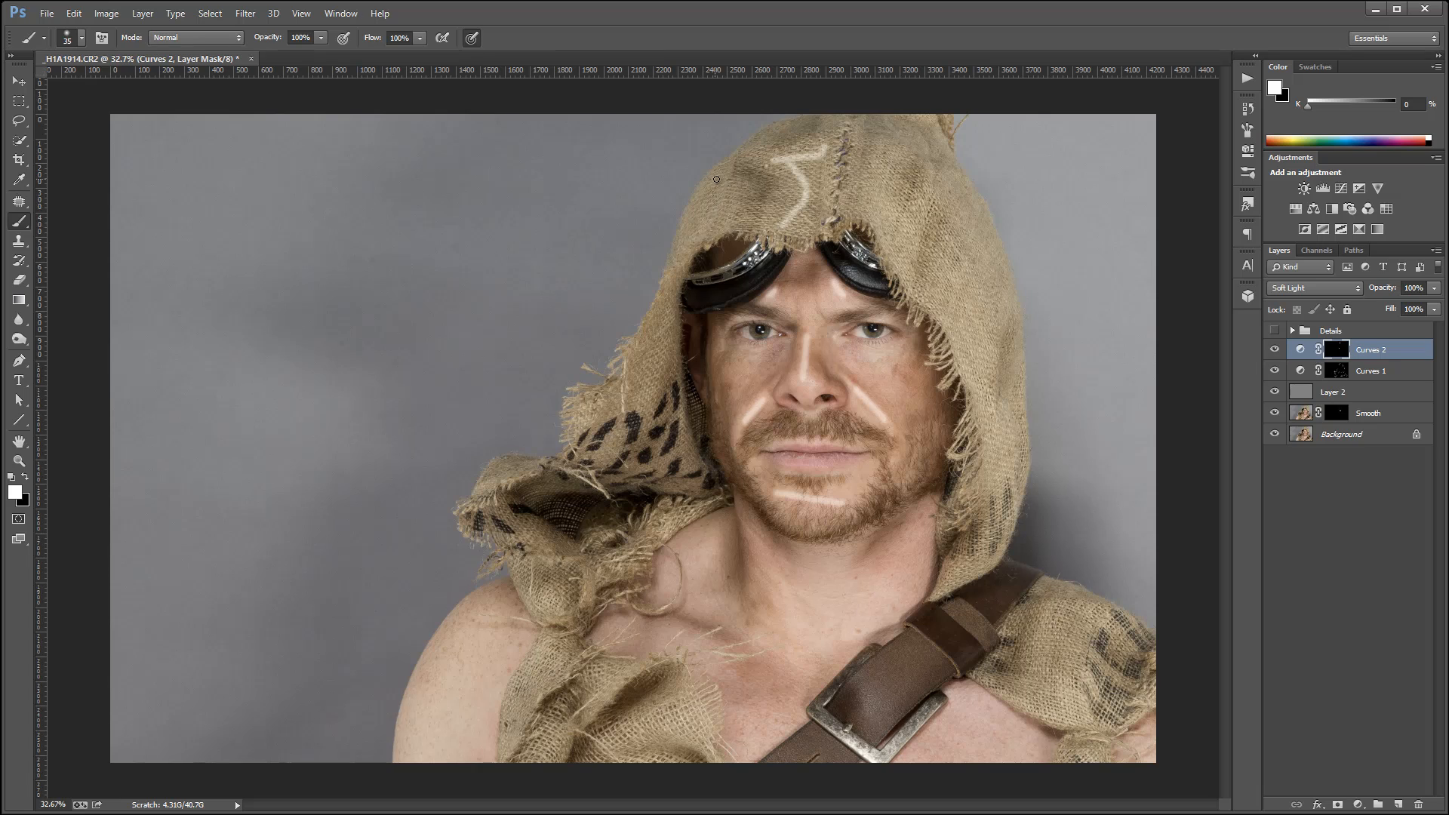
left_click_drag(724, 180, 701, 231)
mouse_move(903, 138)
left_mouse_down()
mouse_move(868, 164)
mouse_move(882, 228)
mouse_move(952, 174)
left_mouse_up()
mouse_move(966, 224)
left_mouse_down()
mouse_move(943, 294)
mouse_move(992, 468)
mouse_move(1016, 418)
left_mouse_up()
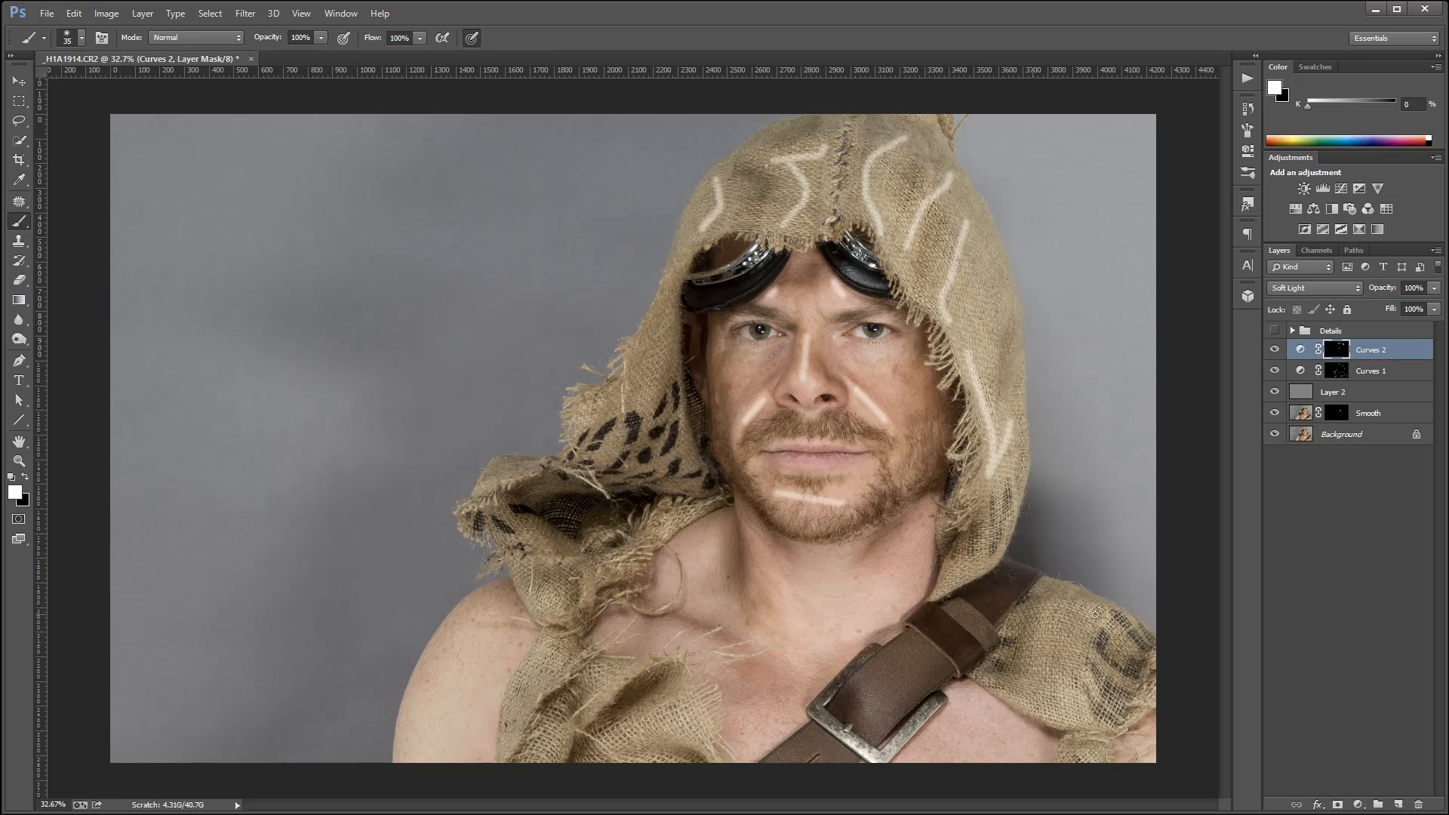
Paint highlight strokes on the shoulder cloth, the front of the neck and the leather belt on the Curves 2 mask.
mouse_move(1095, 614)
left_mouse_down()
mouse_move(1031, 614)
mouse_move(1063, 662)
mouse_move(1037, 689)
mouse_move(1085, 714)
left_mouse_up()
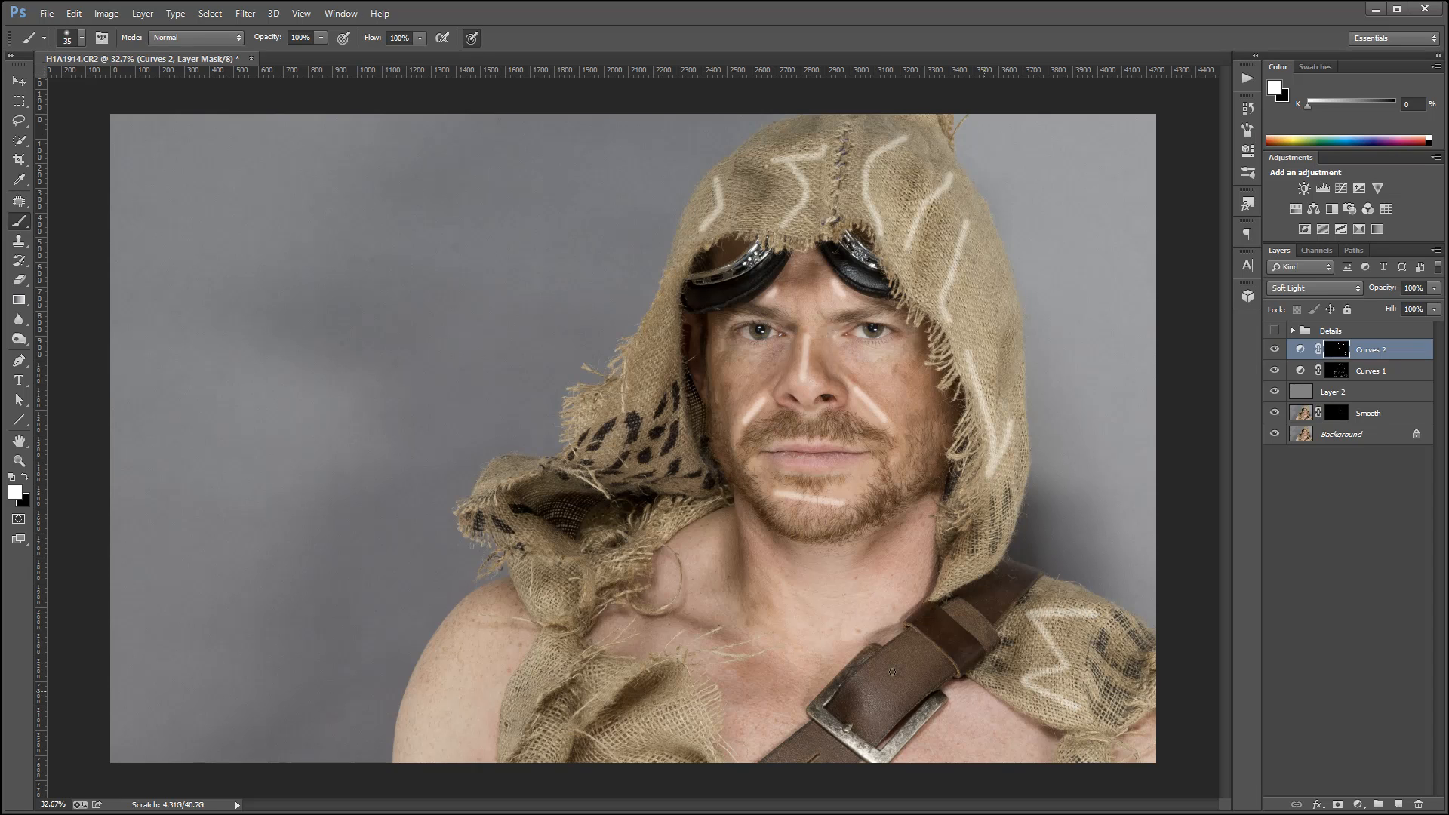
mouse_move(771, 564)
left_mouse_down()
mouse_move(804, 639)
mouse_move(848, 559)
mouse_move(883, 589)
mouse_move(827, 631)
left_mouse_up()
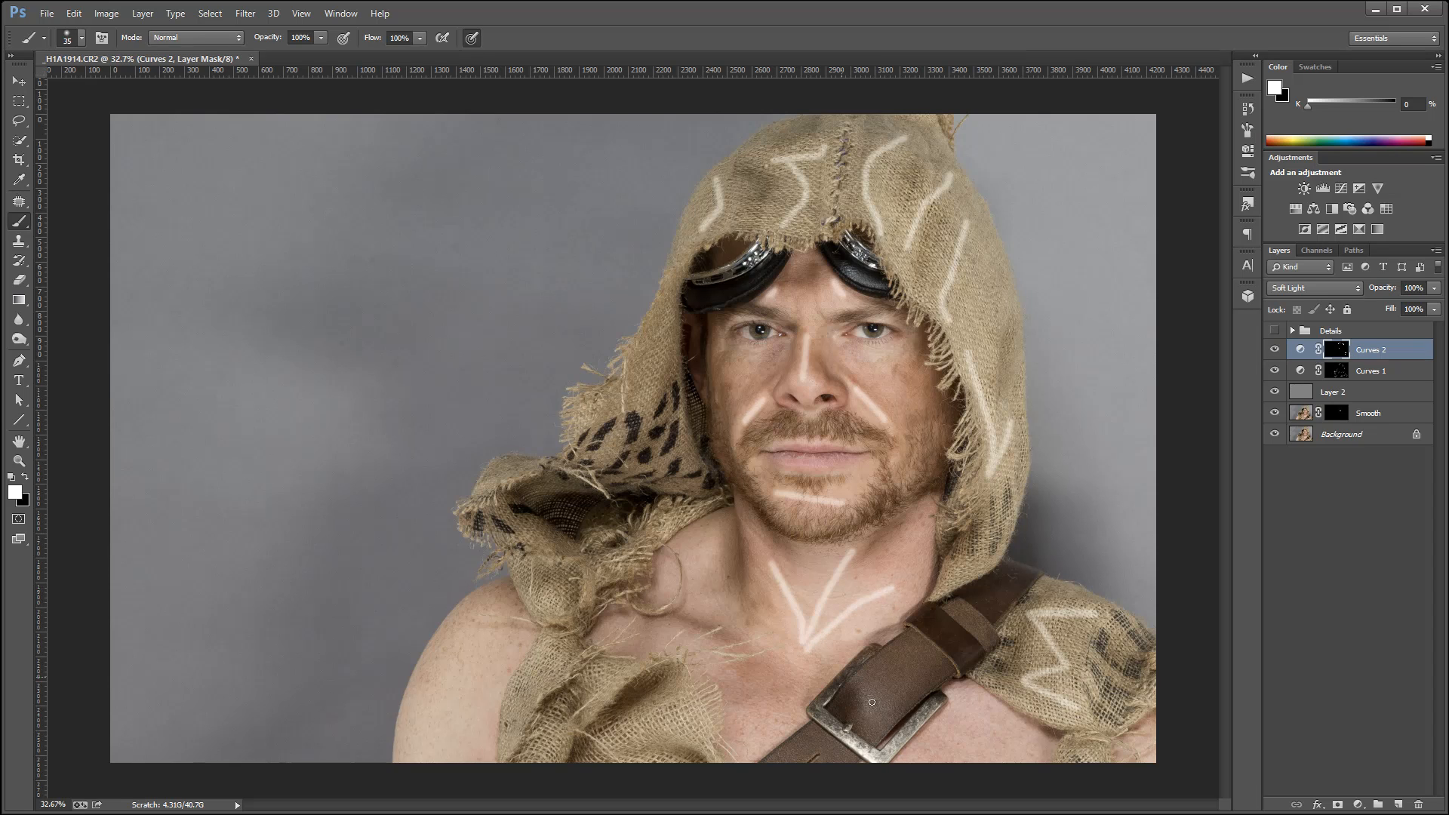
mouse_move(921, 651)
left_mouse_down()
mouse_move(864, 726)
mouse_move(785, 763)
left_mouse_up()
Paint highlight strokes over the burlap scarf folds, the bare shoulder and the hood's hanging side on the Curves 2 mask.
left_click_drag(553, 665, 507, 726)
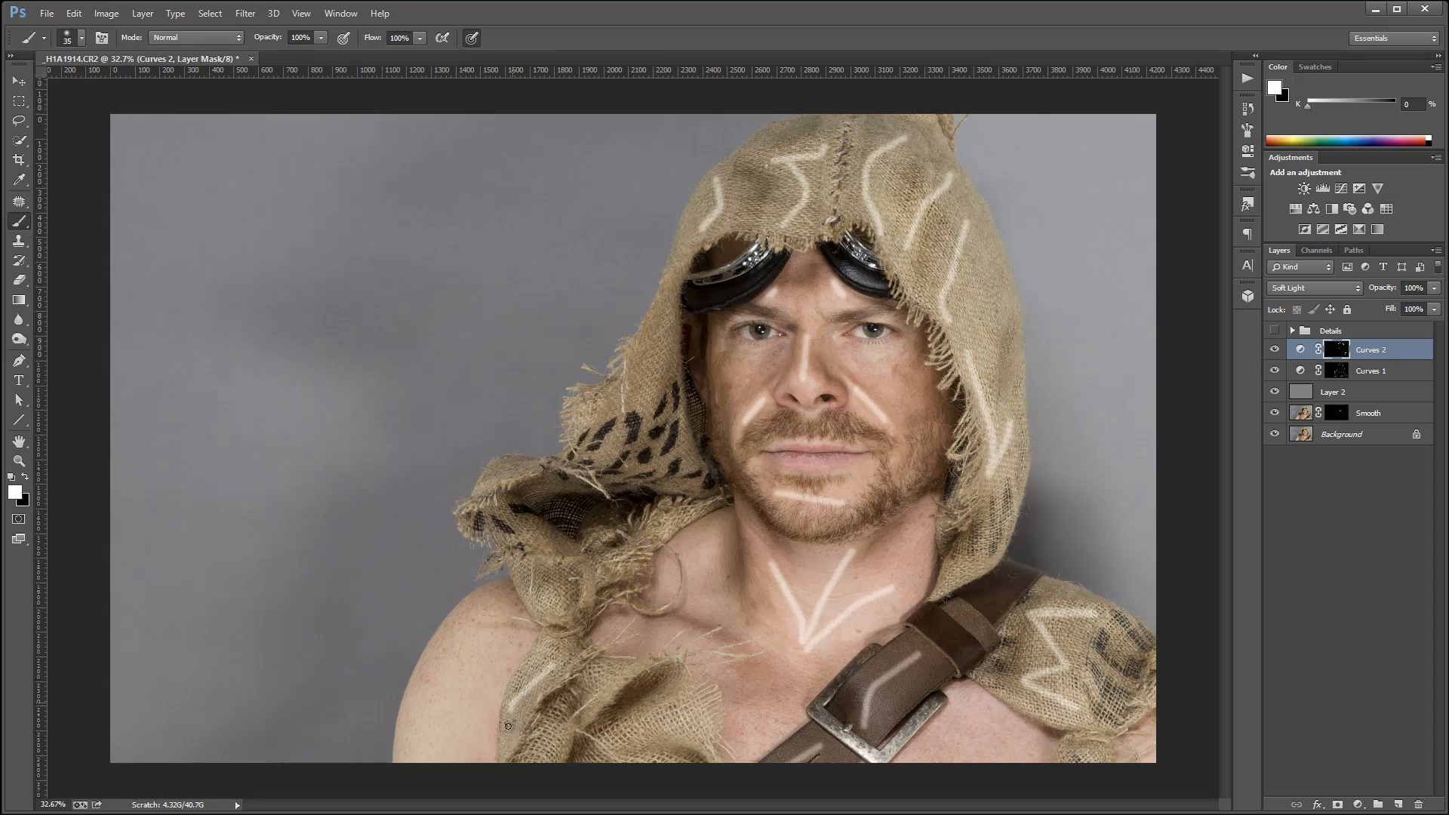
left_click_drag(480, 646, 440, 751)
left_click_drag(609, 747, 693, 714)
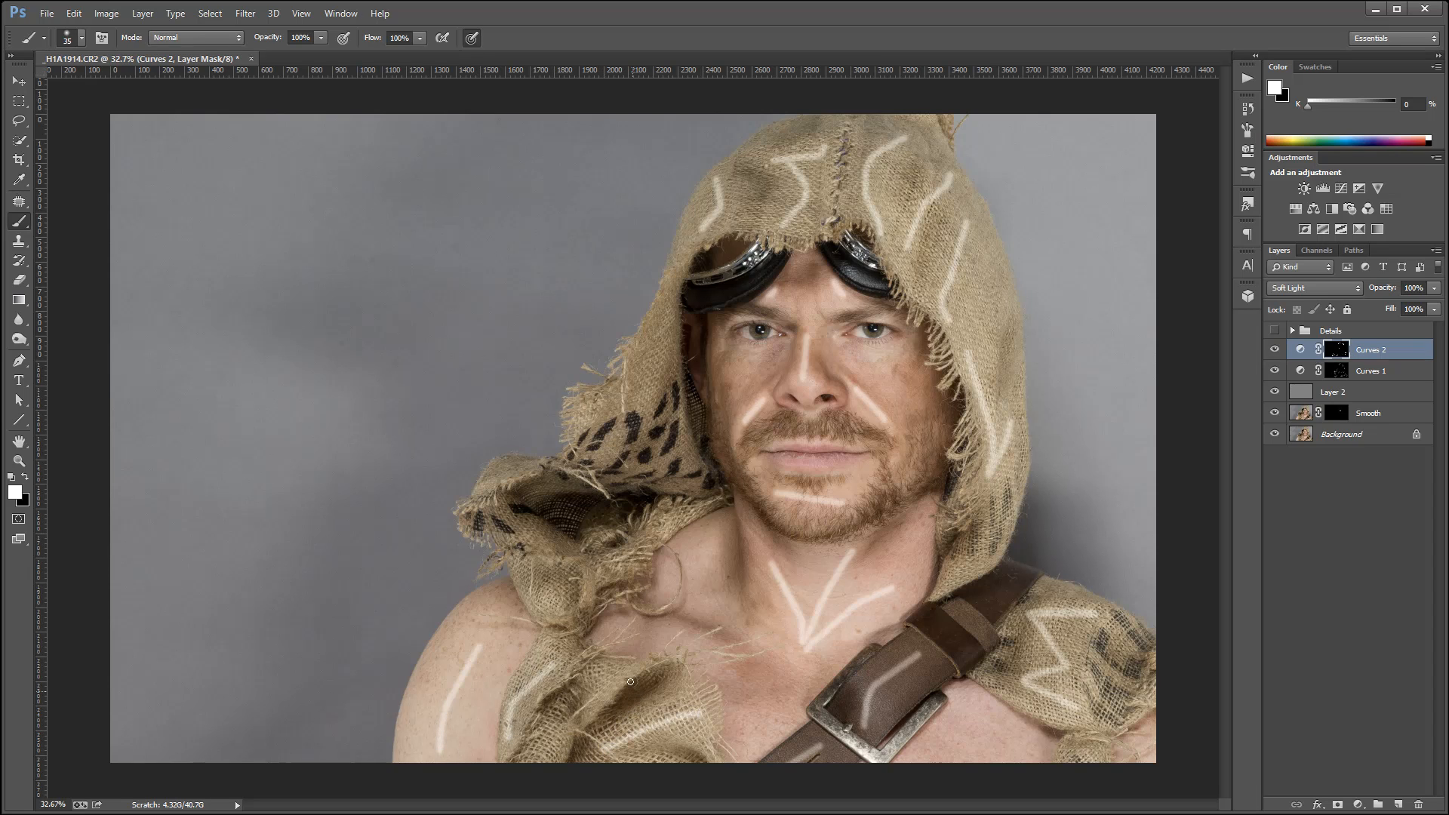
left_click_drag(634, 674, 595, 713)
left_click_drag(520, 573, 569, 606)
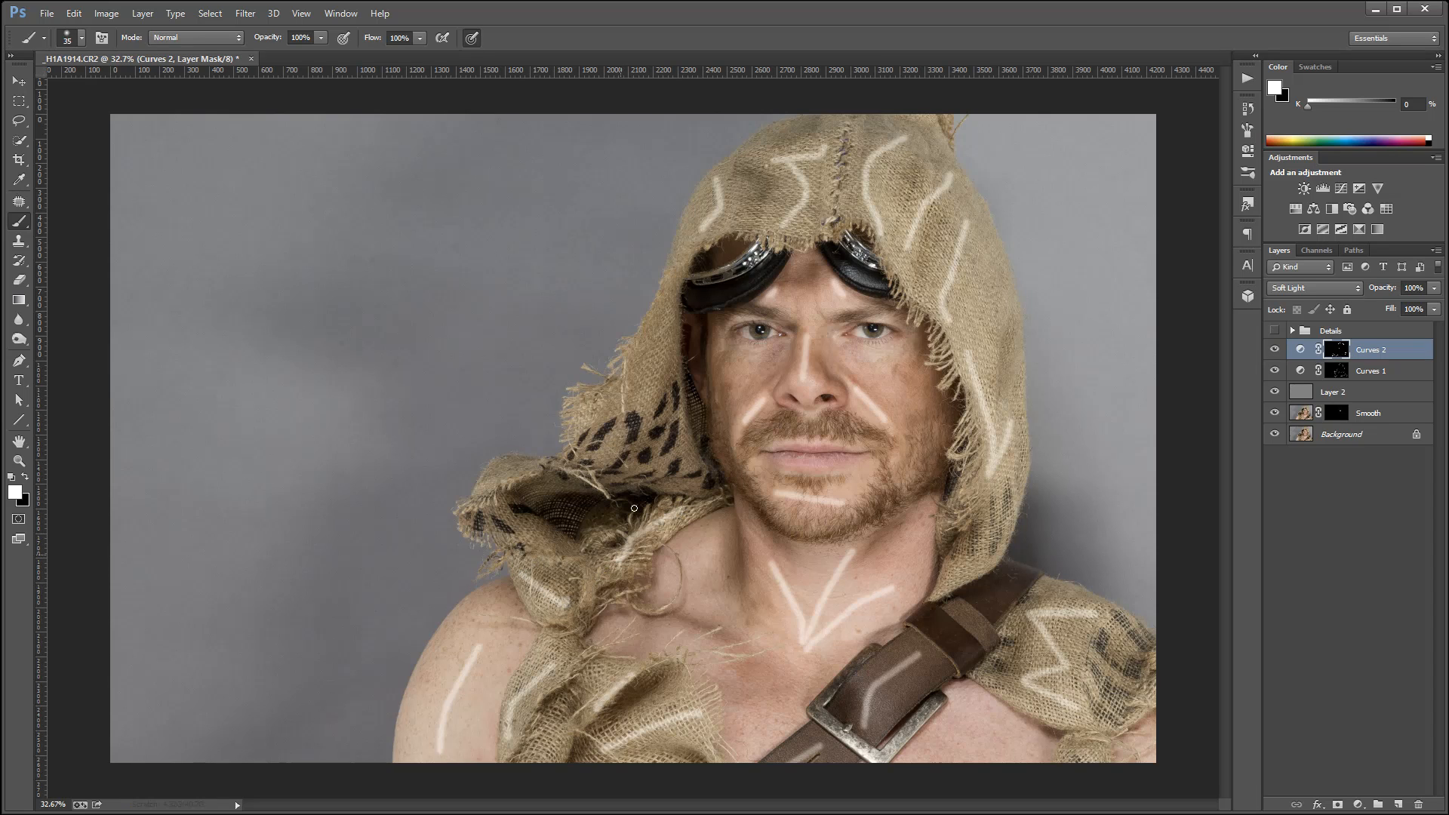
mouse_move(655, 340)
left_mouse_down()
mouse_move(639, 423)
mouse_move(606, 460)
left_mouse_up()
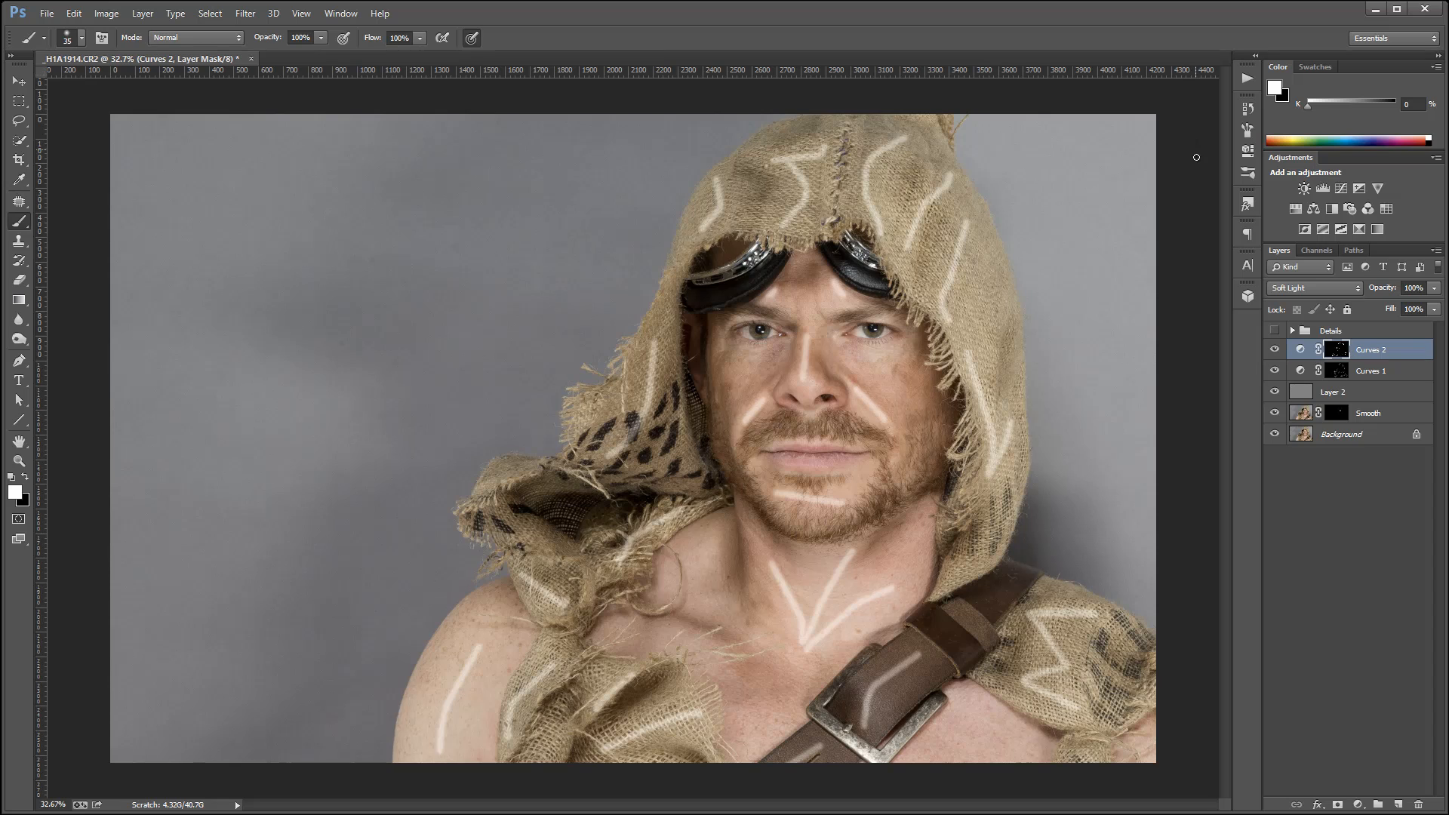
Feather the Curves 2 mask by about 24.5 px to soften the painted highlights.
left_click(1246, 157)
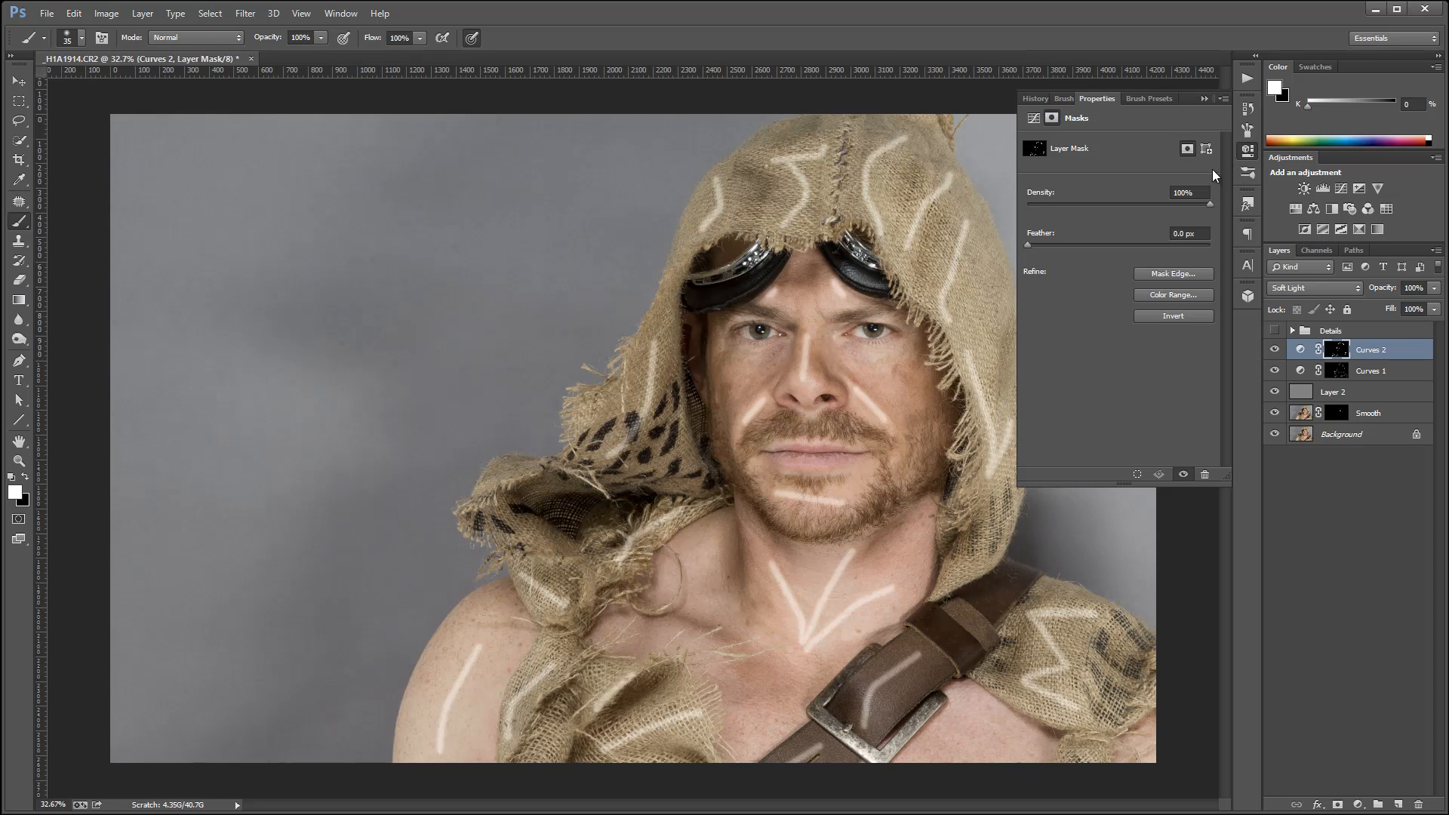
left_click(1034, 244)
mouse_move(1071, 244)
left_mouse_down()
mouse_move(1129, 248)
mouse_move(1111, 248)
left_mouse_up()
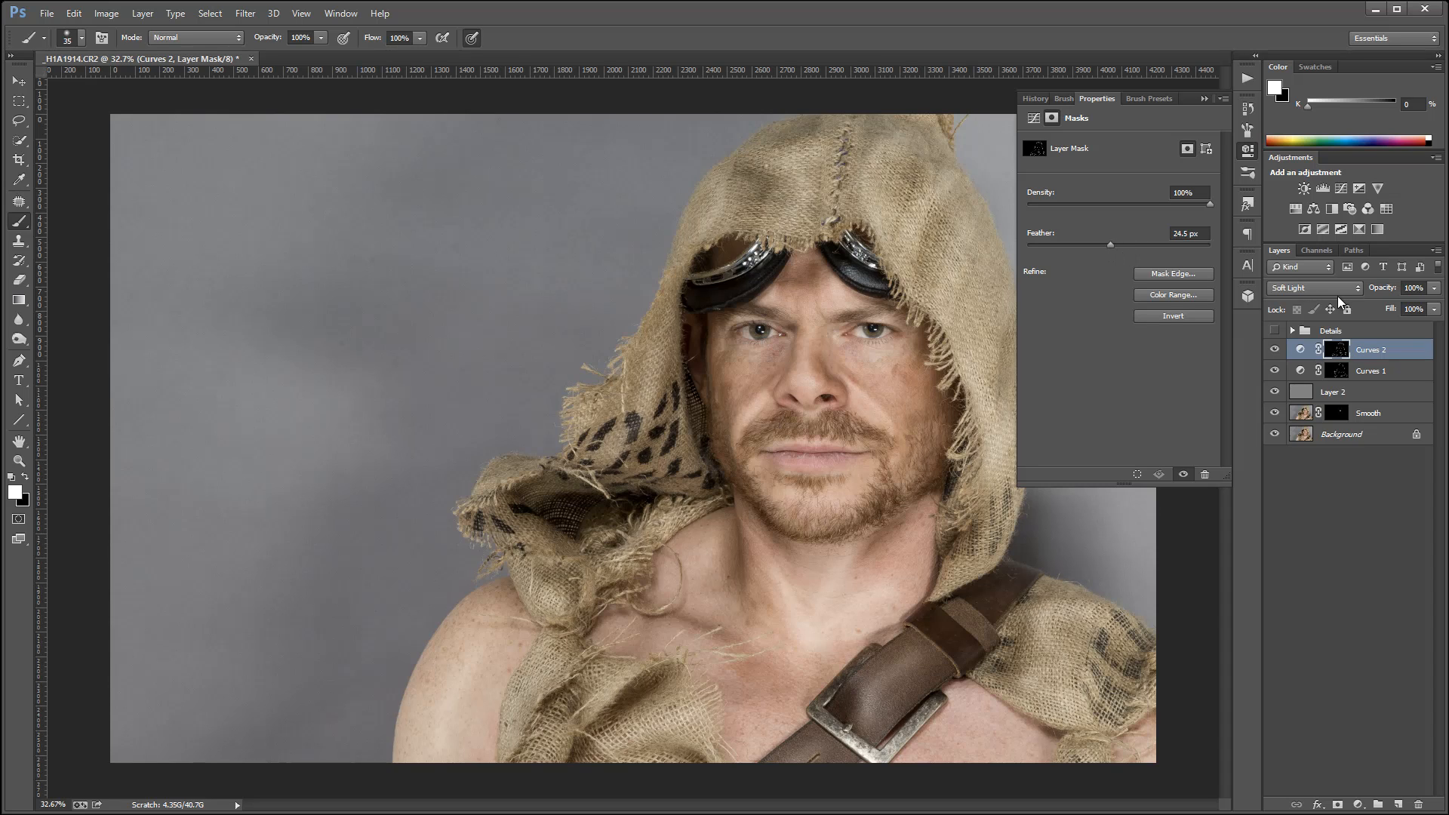
left_click(1247, 151)
Compare the portrait with and without the two painted Curves layers.
left_click(1273, 350)
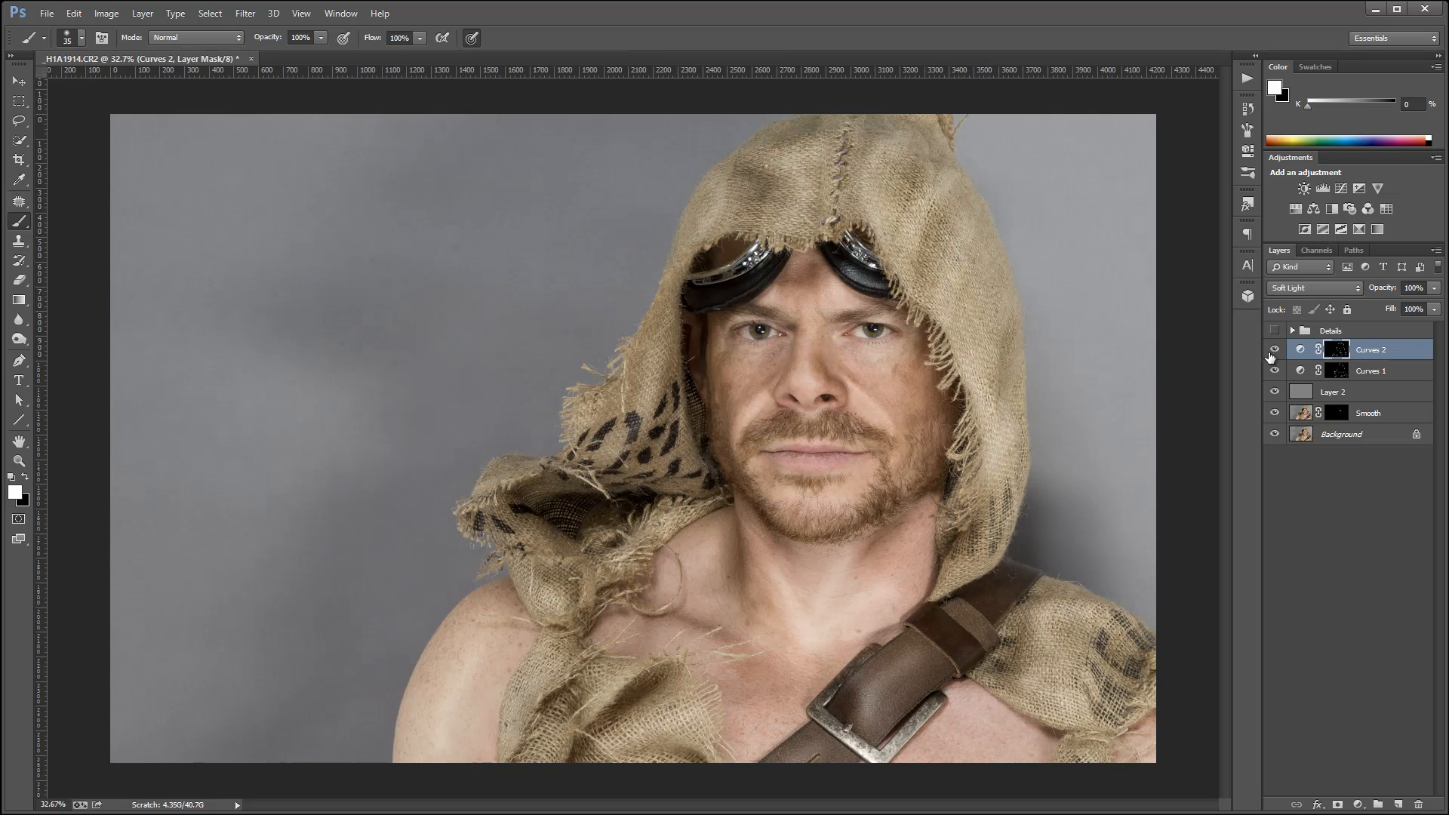
left_click(1275, 371)
left_click(1275, 371)
left_click(1275, 371)
left_click(1275, 372)
Dodge the nose's highlights on Layer 2 with a white brush at 10% opacity.
left_click(1312, 394)
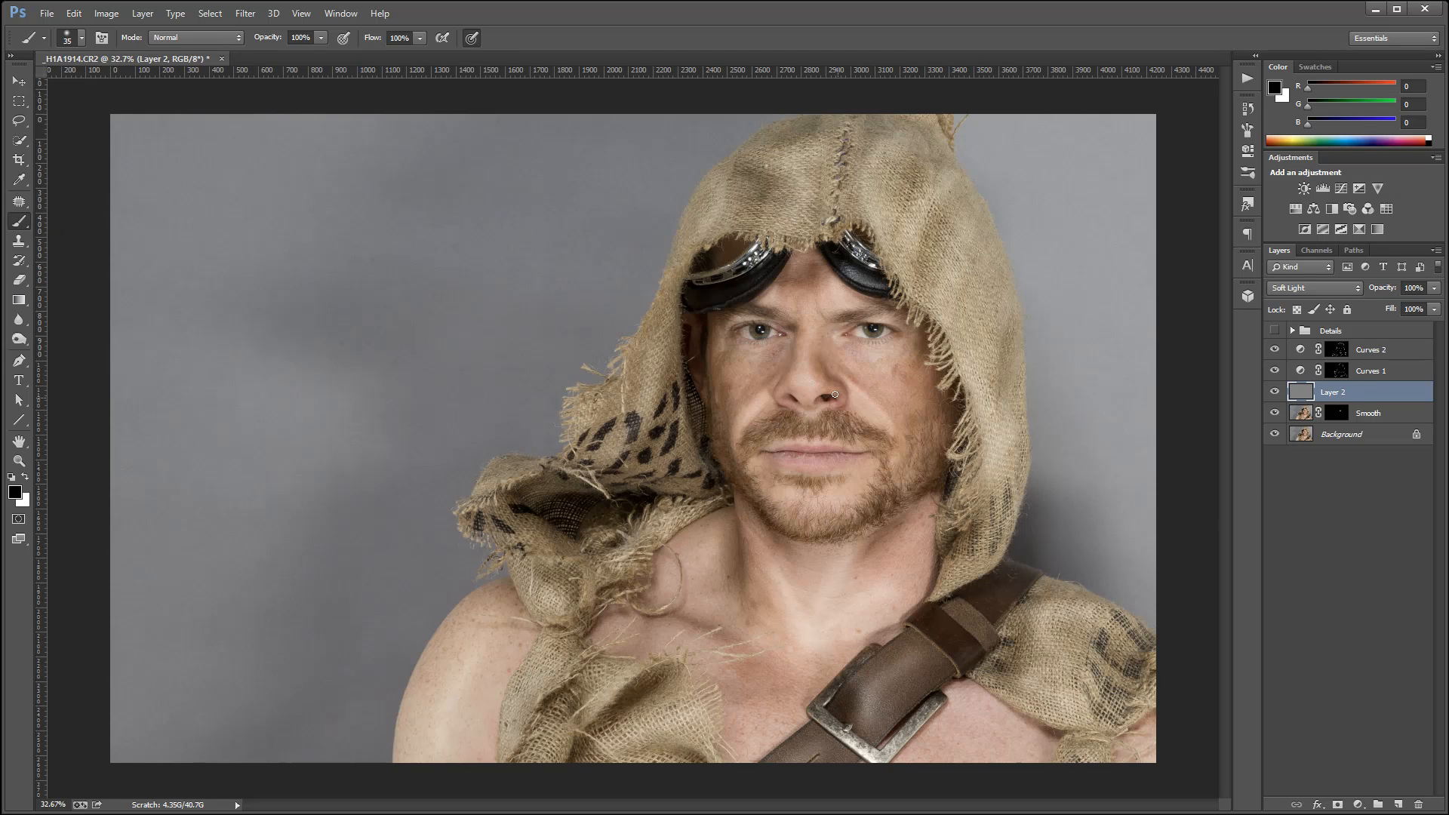
scroll(828, 353, "up", 5)
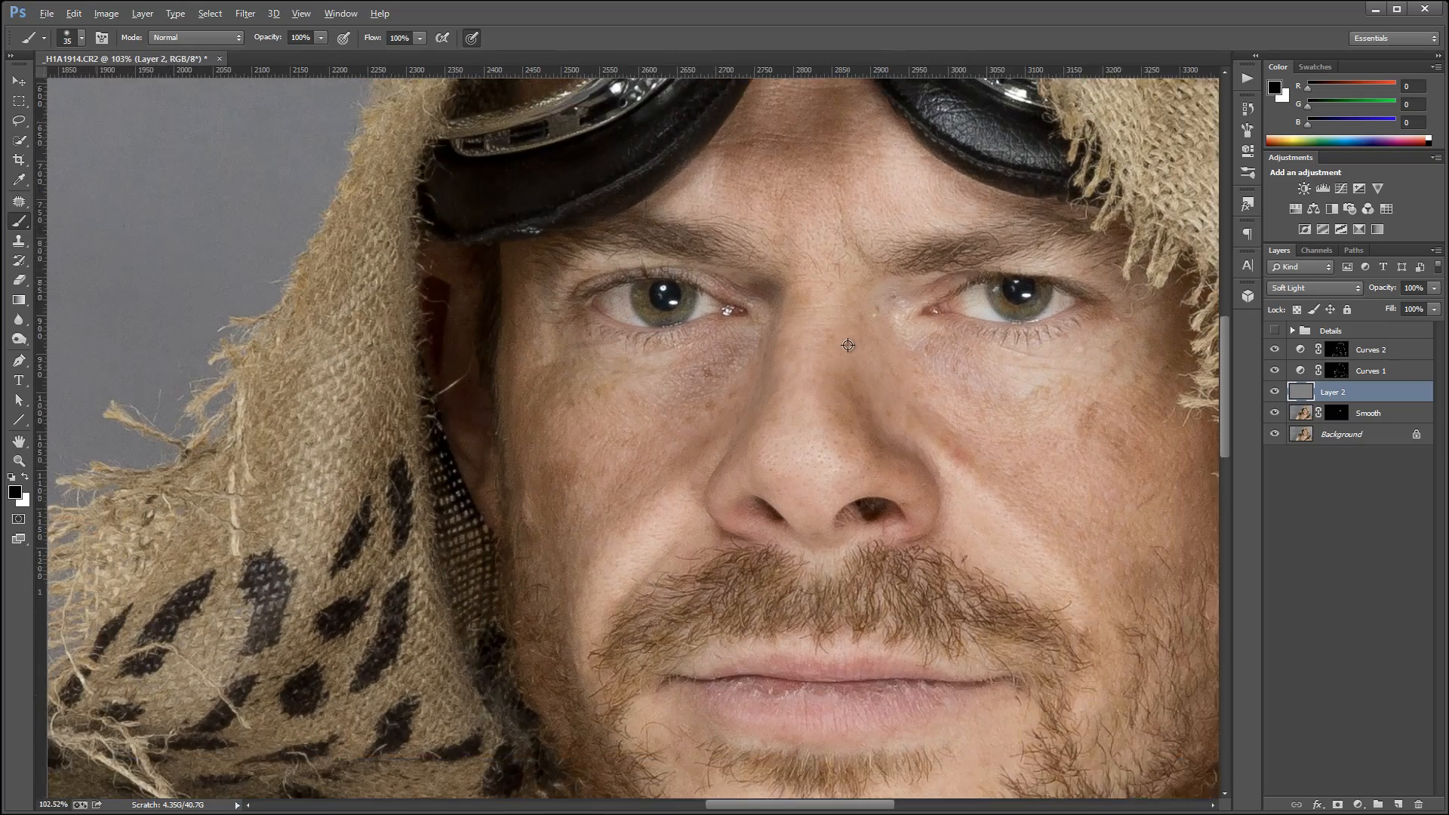
scroll(849, 345, "up", 2)
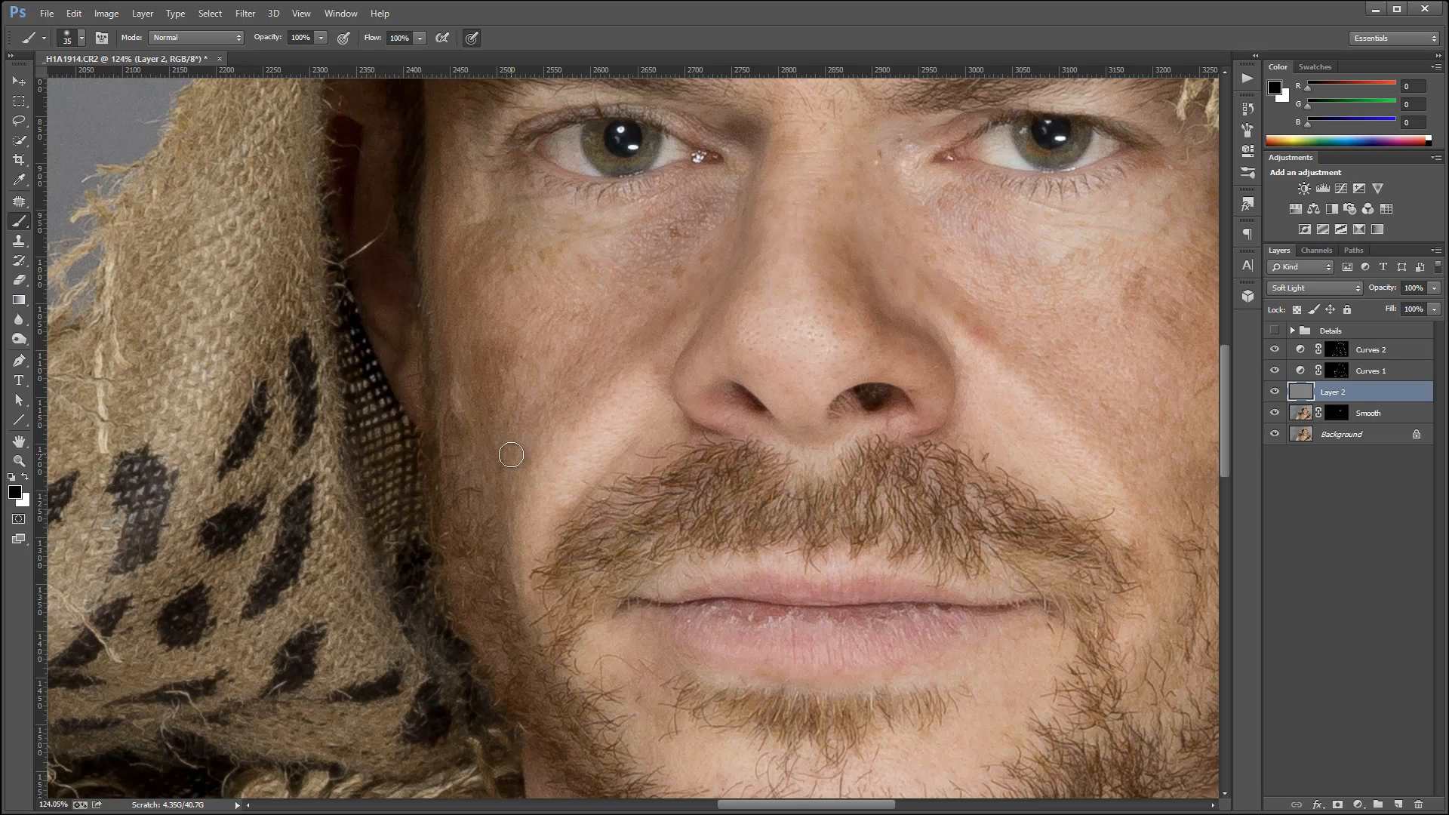
key("x")
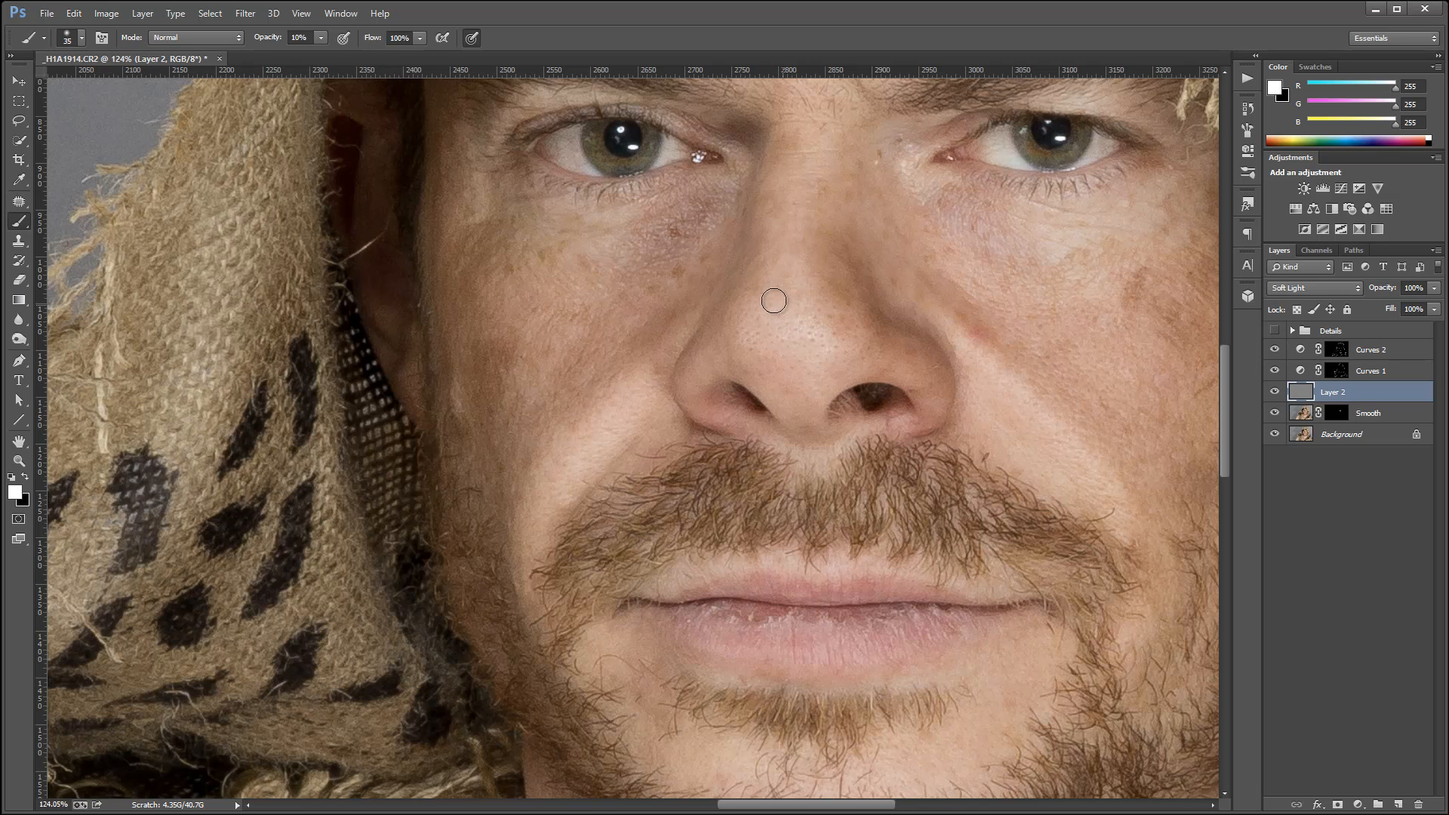
left_click_drag(798, 330, 826, 311)
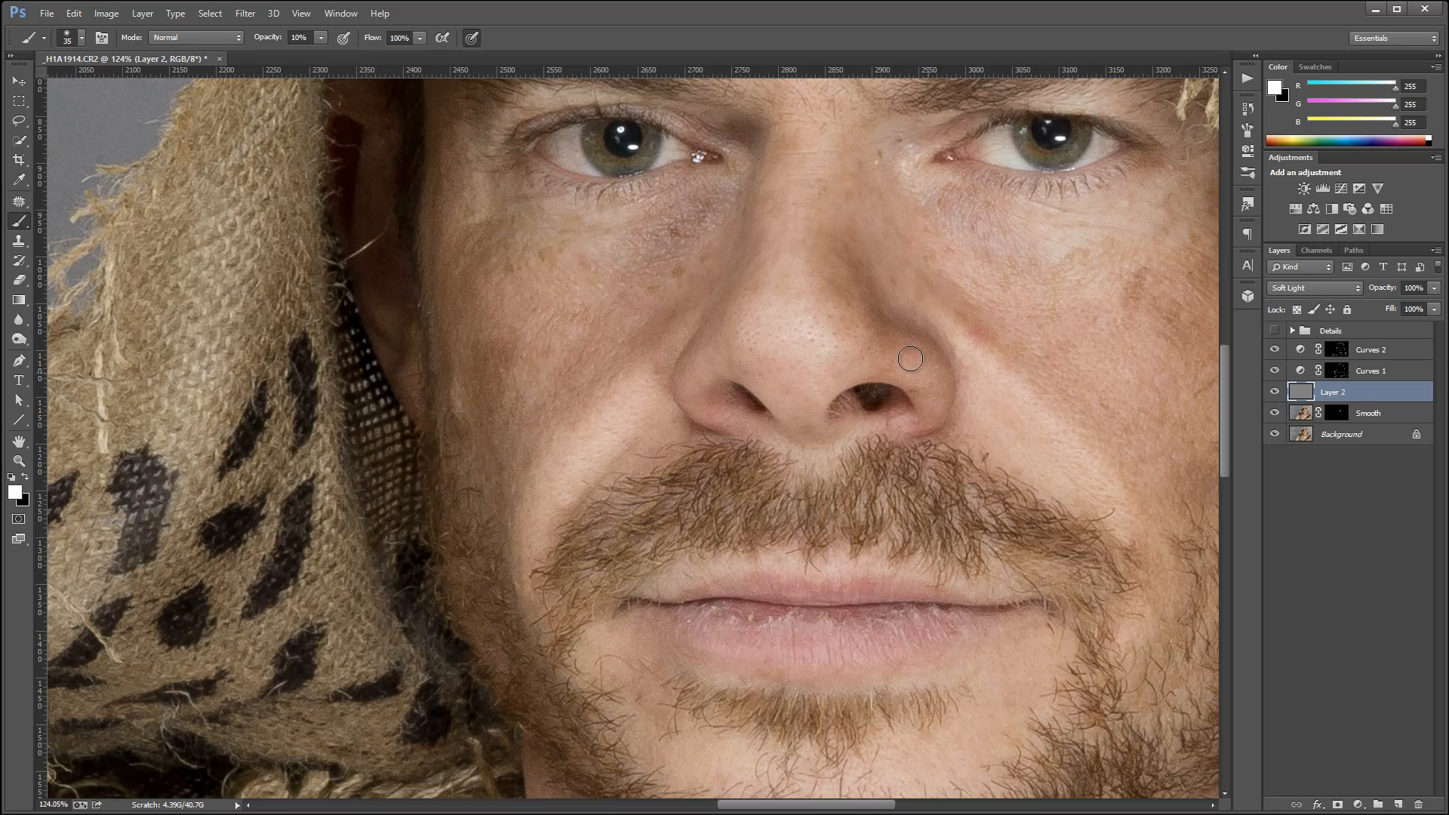
mouse_move(699, 393)
left_mouse_down()
mouse_move(702, 370)
mouse_move(692, 391)
left_mouse_up()
Dodge the skin under the eye, the cheek fold and the lower lip on Layer 2.
mouse_move(640, 236)
left_mouse_down()
mouse_move(565, 262)
mouse_move(561, 251)
left_mouse_up()
left_click_drag(615, 376, 543, 481)
mouse_move(791, 653)
left_mouse_down()
mouse_move(718, 655)
mouse_move(921, 650)
mouse_move(736, 645)
mouse_move(905, 643)
left_mouse_up()
Burn the area around the mouth line and upper lip on Layer 2 with black.
key("x")
mouse_move(748, 617)
left_mouse_down()
mouse_move(942, 612)
mouse_move(904, 665)
mouse_move(738, 673)
mouse_move(820, 681)
mouse_move(737, 673)
mouse_move(842, 680)
mouse_move(934, 665)
mouse_move(775, 673)
mouse_move(890, 672)
mouse_move(925, 595)
left_mouse_up()
scroll(983, 272, "up", 5)
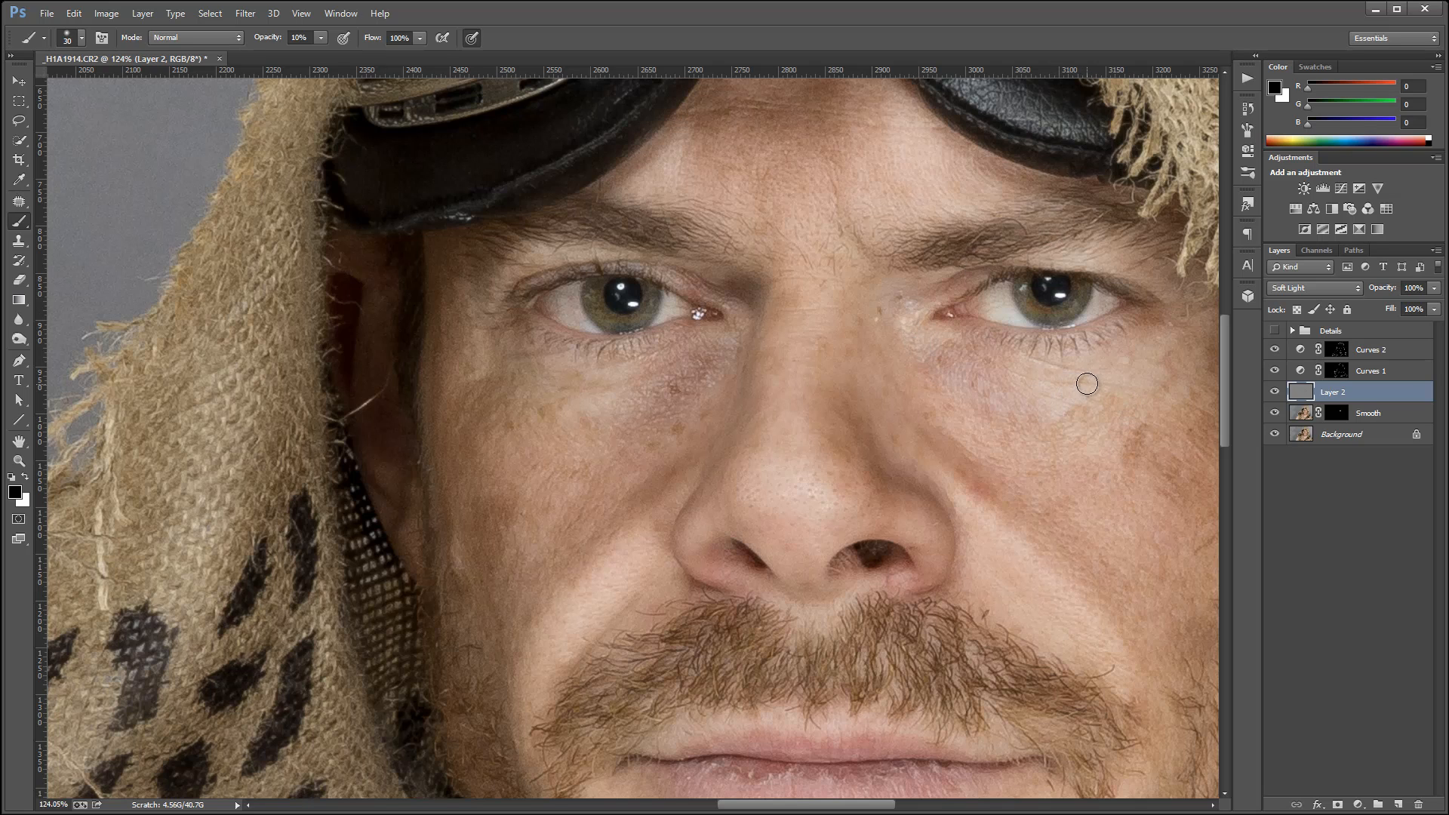
Reduce the brush to 15 px for fine burning around the eyes and goggles, and switch the painting colour to white.
key("bracketleft")
key("bracketleft")
scroll(783, 128, "up", 4)
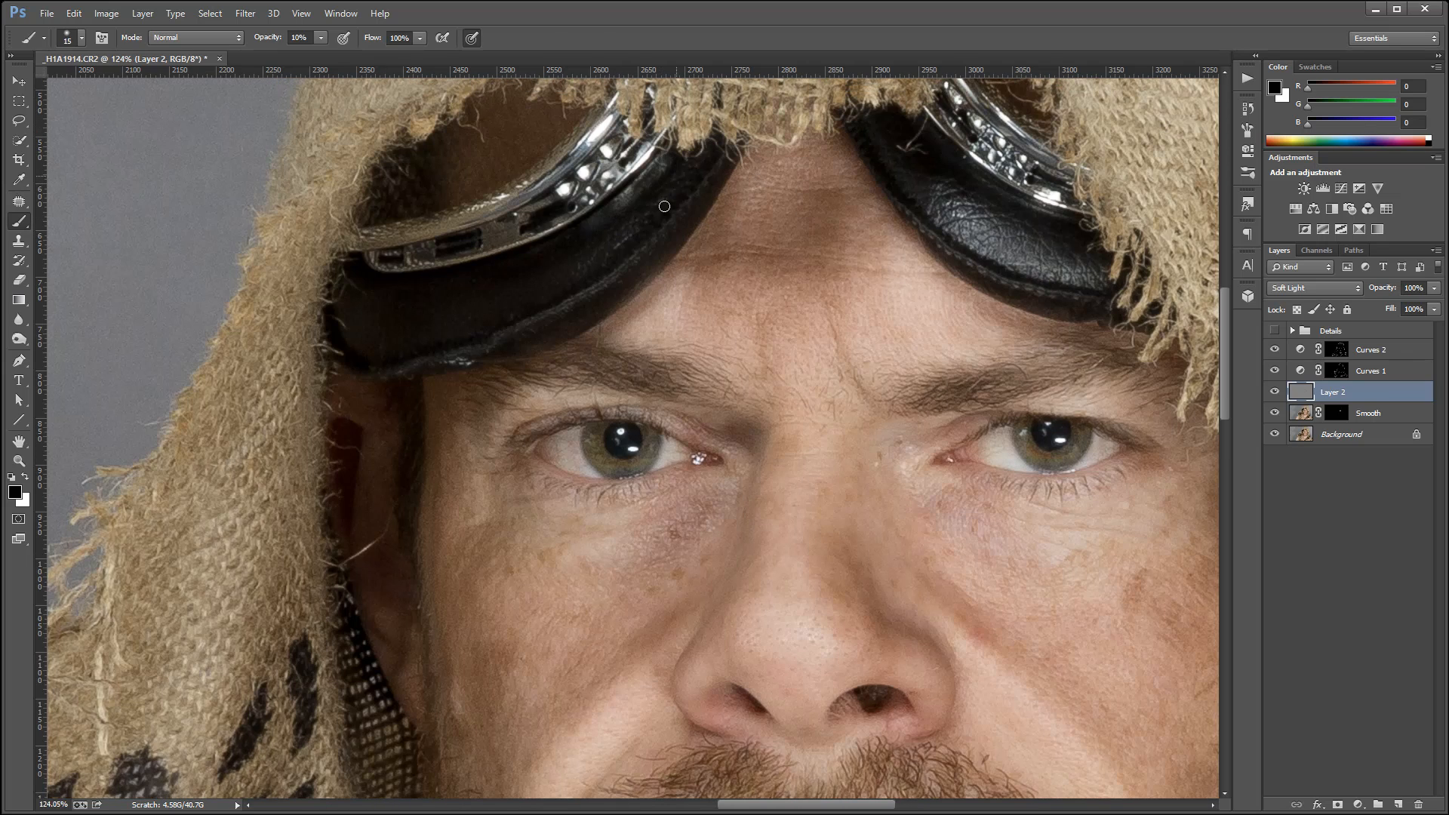
key("x")
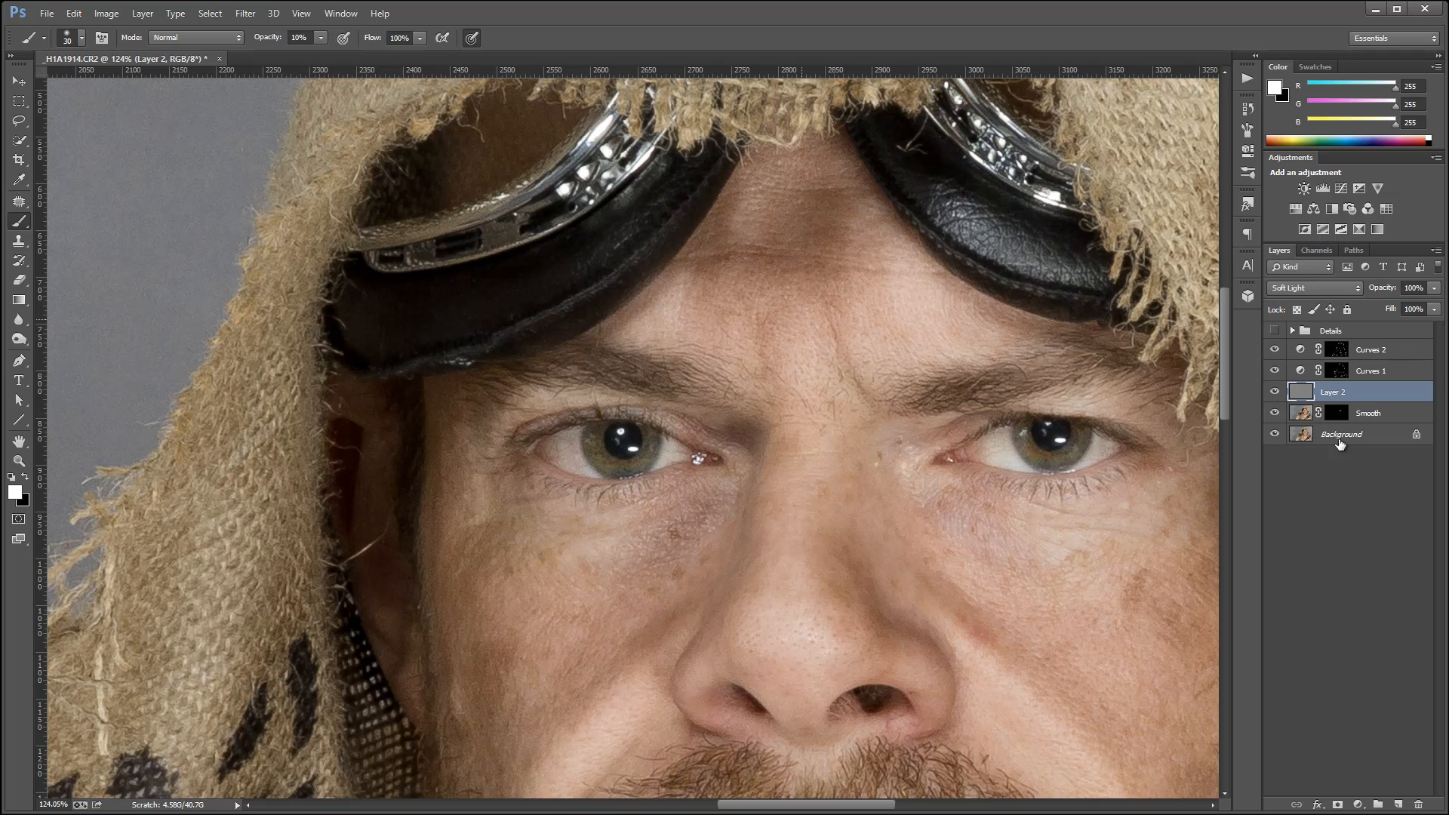
Compare the face with and without the dodge-and-burn strokes on Layer 2.
left_click(1275, 392)
left_click(1275, 391)
left_click(1274, 391)
left_click(1275, 391)
Add a Curves layer above Layer 2 and shape a strong contrast S-curve with its shadow point at input 103, output 68.
left_click(1359, 805)
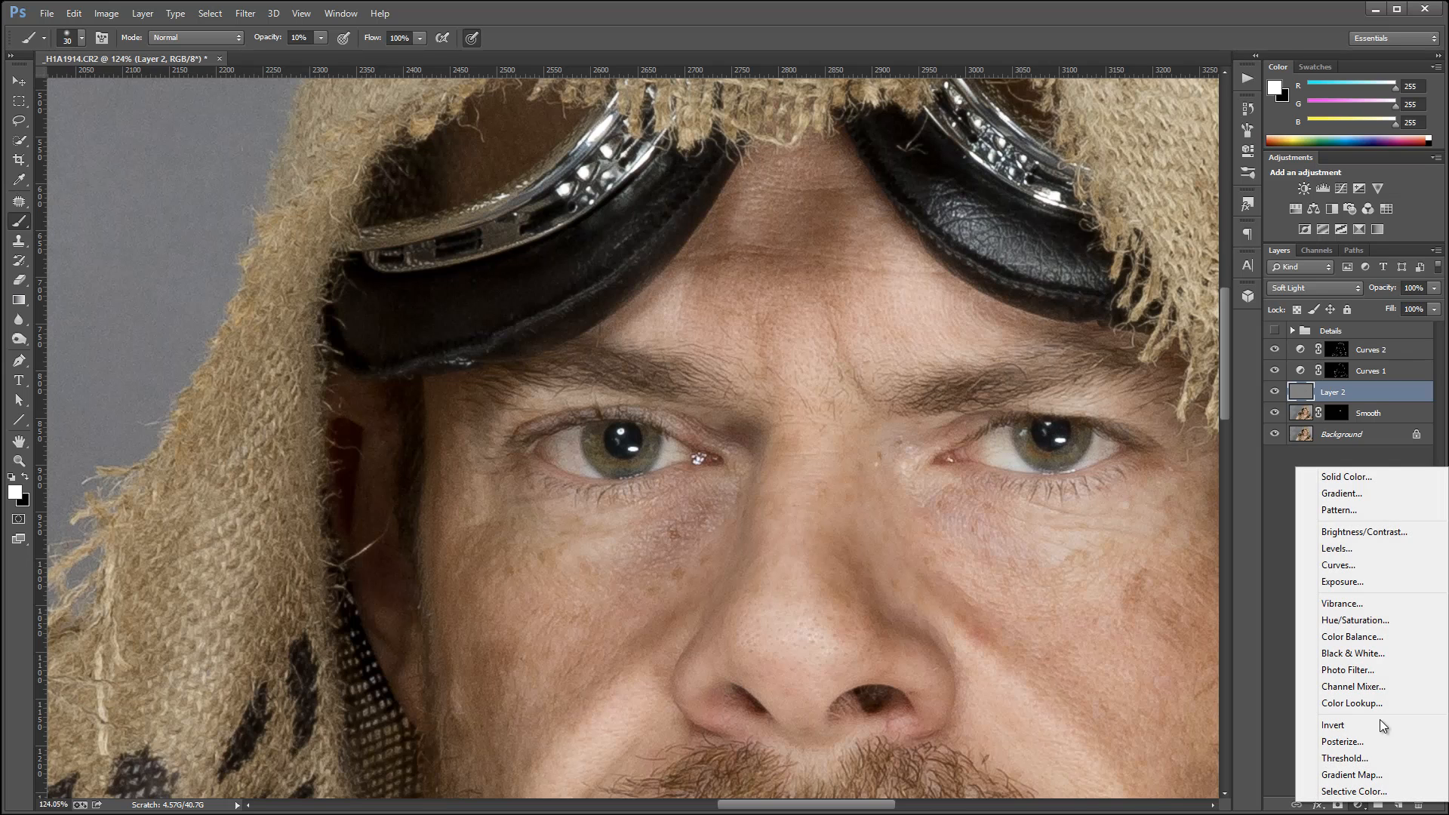
left_click(1402, 566)
left_click_drag(1104, 283, 1122, 296)
left_click_drag(1163, 243, 1156, 222)
left_click_drag(1124, 296, 1124, 285)
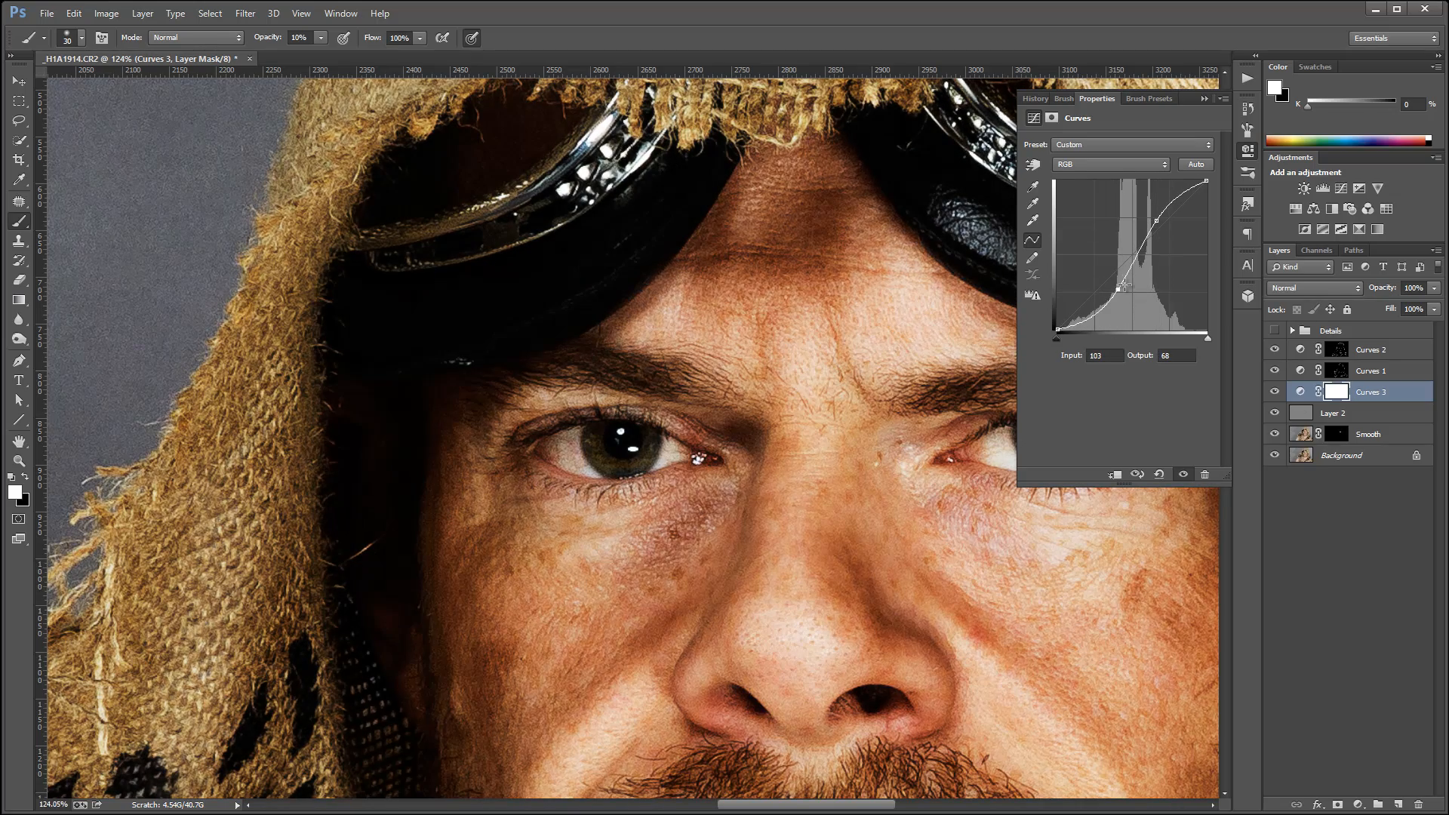
Set the Curves 3 layer's blend mode to Overlay and invert its mask to black.
left_click(1332, 288)
left_click(1351, 466)
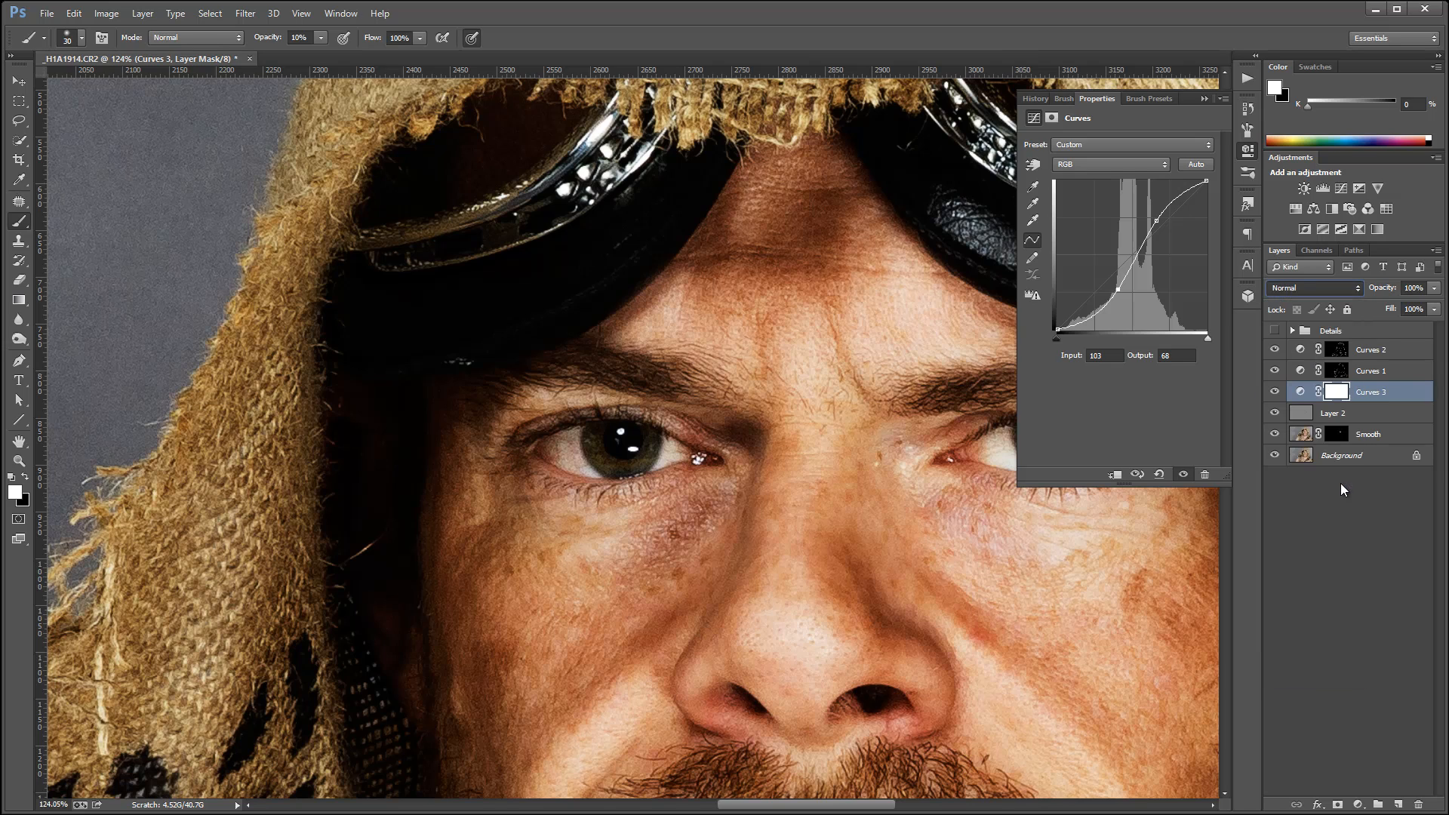
left_click(1345, 394)
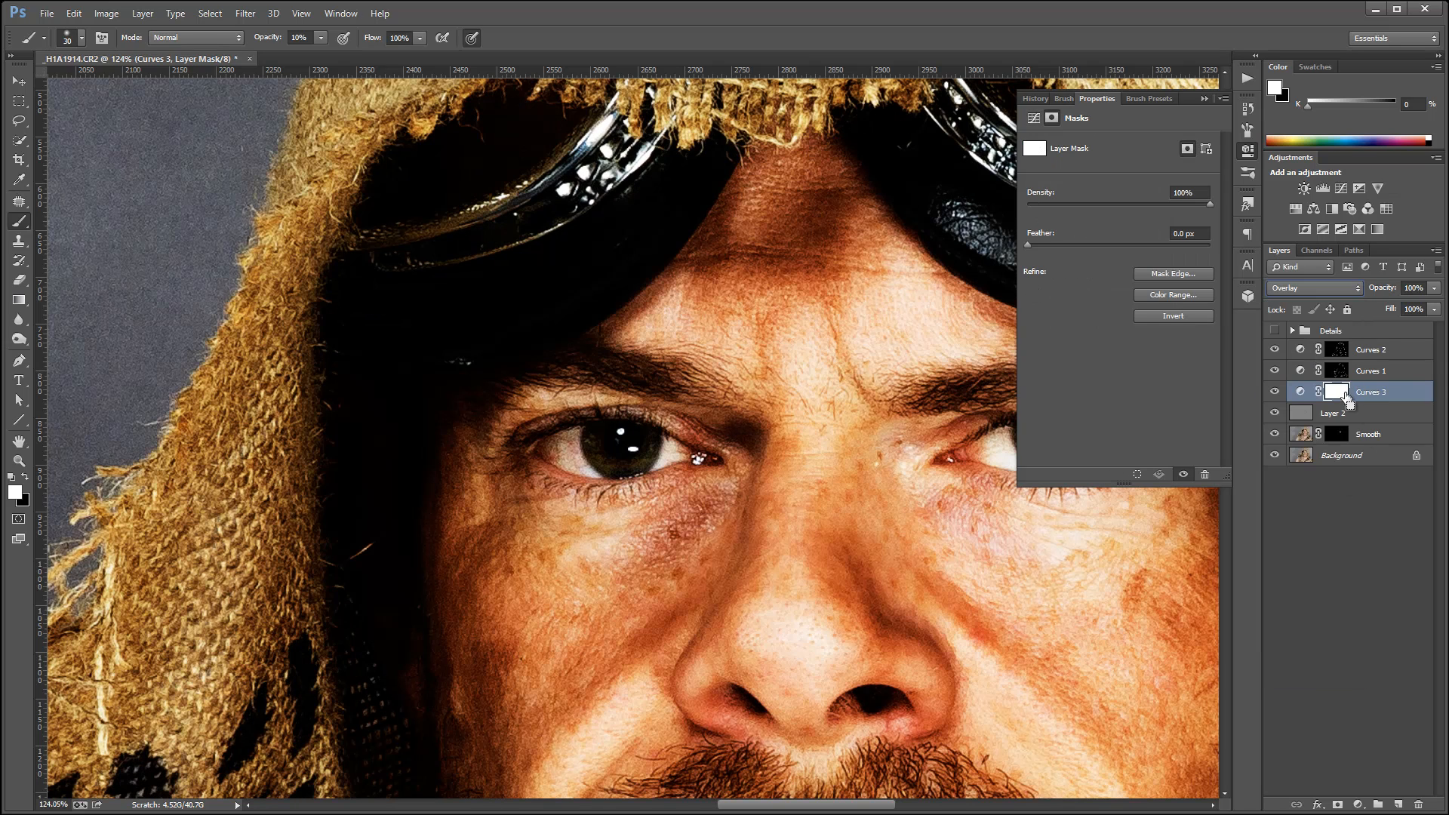
key("ctrl+i")
left_click(1250, 150)
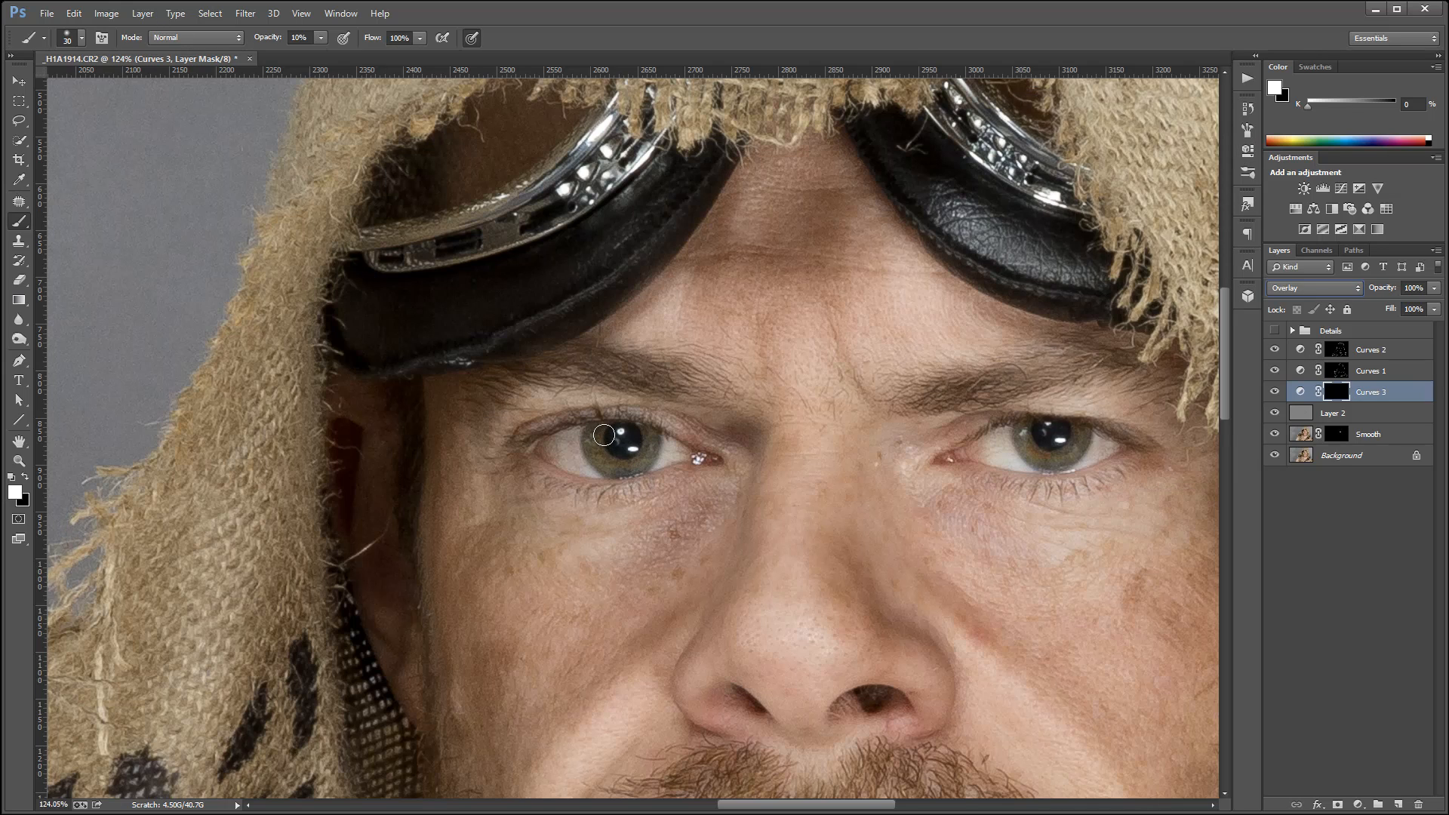
Paint both irises with the white 30 px brush at 10% opacity on the Curves 3 mask and check the effect.
mouse_move(601, 432)
left_mouse_down()
mouse_move(606, 458)
mouse_move(596, 438)
mouse_move(628, 461)
mouse_move(645, 444)
mouse_move(625, 466)
mouse_move(652, 449)
mouse_move(603, 438)
mouse_move(609, 464)
mouse_move(658, 442)
mouse_move(628, 469)
left_mouse_up()
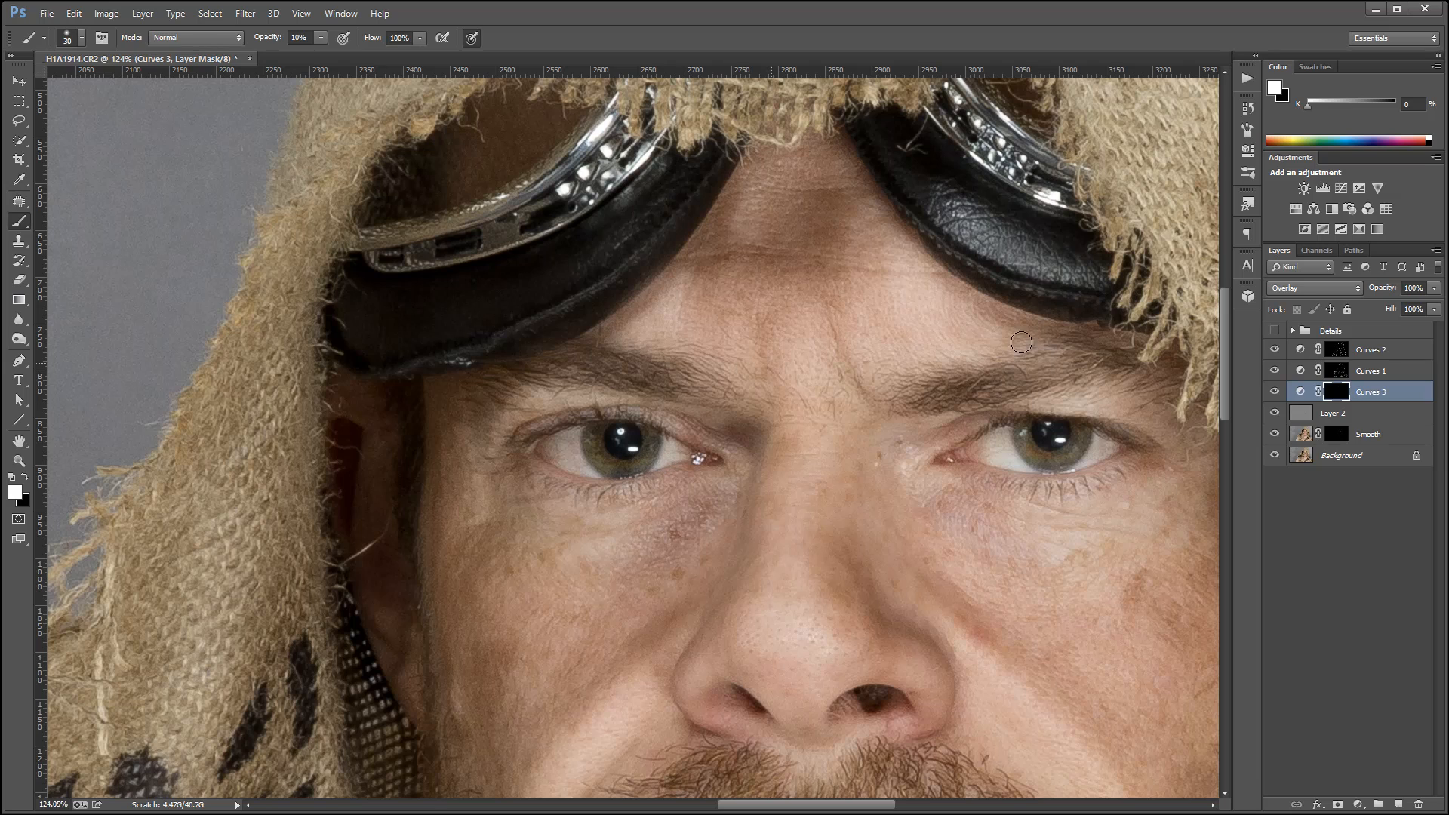
mouse_move(1026, 438)
left_mouse_down()
mouse_move(1043, 465)
mouse_move(1093, 434)
mouse_move(1051, 463)
mouse_move(1083, 430)
mouse_move(1030, 429)
mouse_move(1035, 456)
mouse_move(1058, 462)
mouse_move(1022, 429)
mouse_move(1093, 430)
mouse_move(1054, 456)
mouse_move(1115, 456)
mouse_move(1056, 476)
mouse_move(1065, 451)
mouse_move(1023, 431)
left_mouse_up()
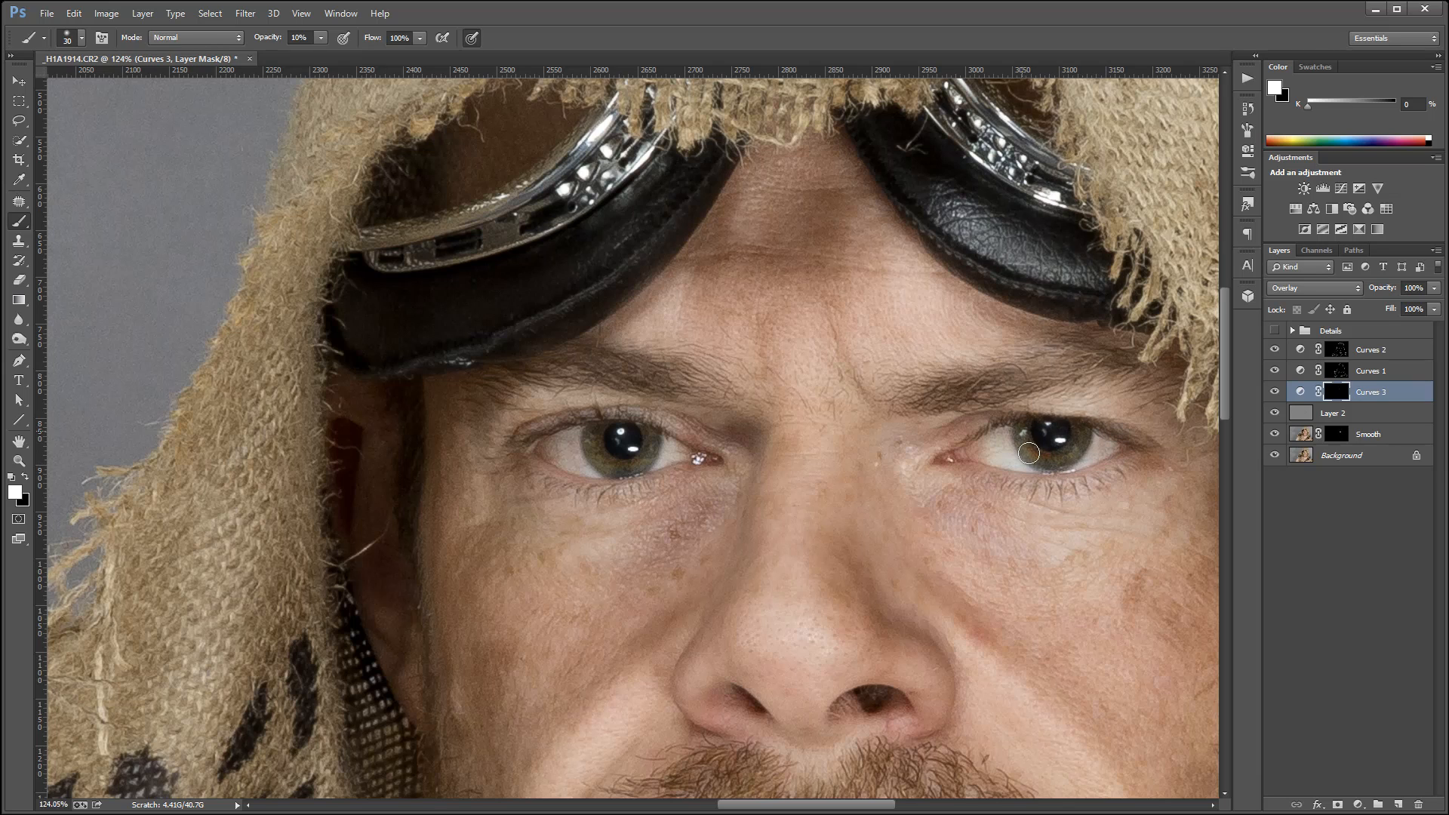
left_click(1275, 391)
Enlarge the brush to 70 px and paint white on the Curves 3 mask over the hood's frayed front edge and central seam.
left_click_drag(409, 340, 408, 661)
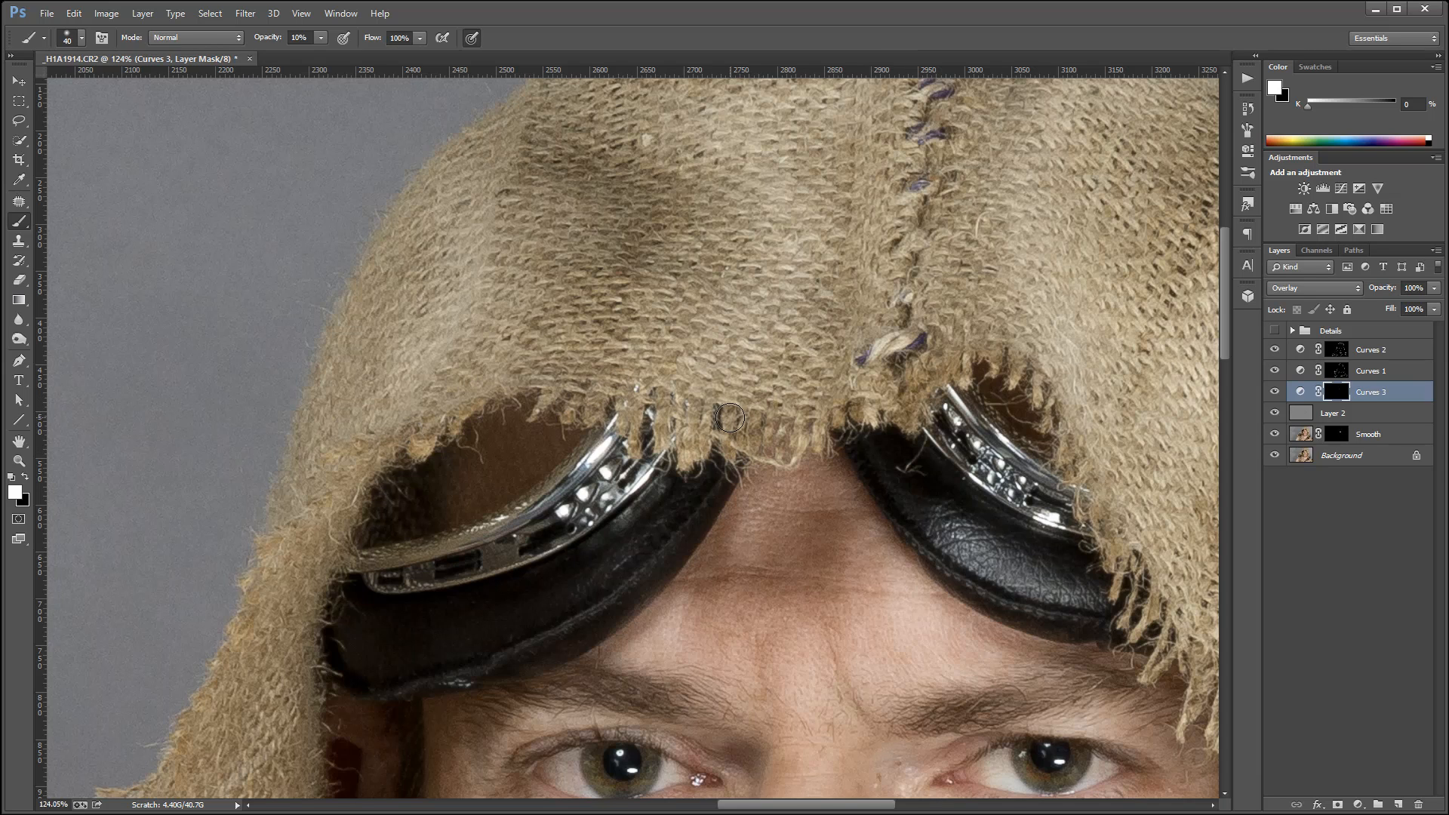
key("bracketright")
key("bracketright")
key("bracketright")
mouse_move(708, 429)
left_mouse_down()
mouse_move(778, 409)
mouse_move(766, 437)
mouse_move(730, 433)
mouse_move(831, 404)
mouse_move(784, 434)
mouse_move(884, 375)
mouse_move(963, 352)
mouse_move(950, 350)
mouse_move(1018, 361)
mouse_move(1076, 399)
mouse_move(1044, 377)
mouse_move(1090, 488)
mouse_move(1103, 456)
mouse_move(1131, 545)
left_mouse_up()
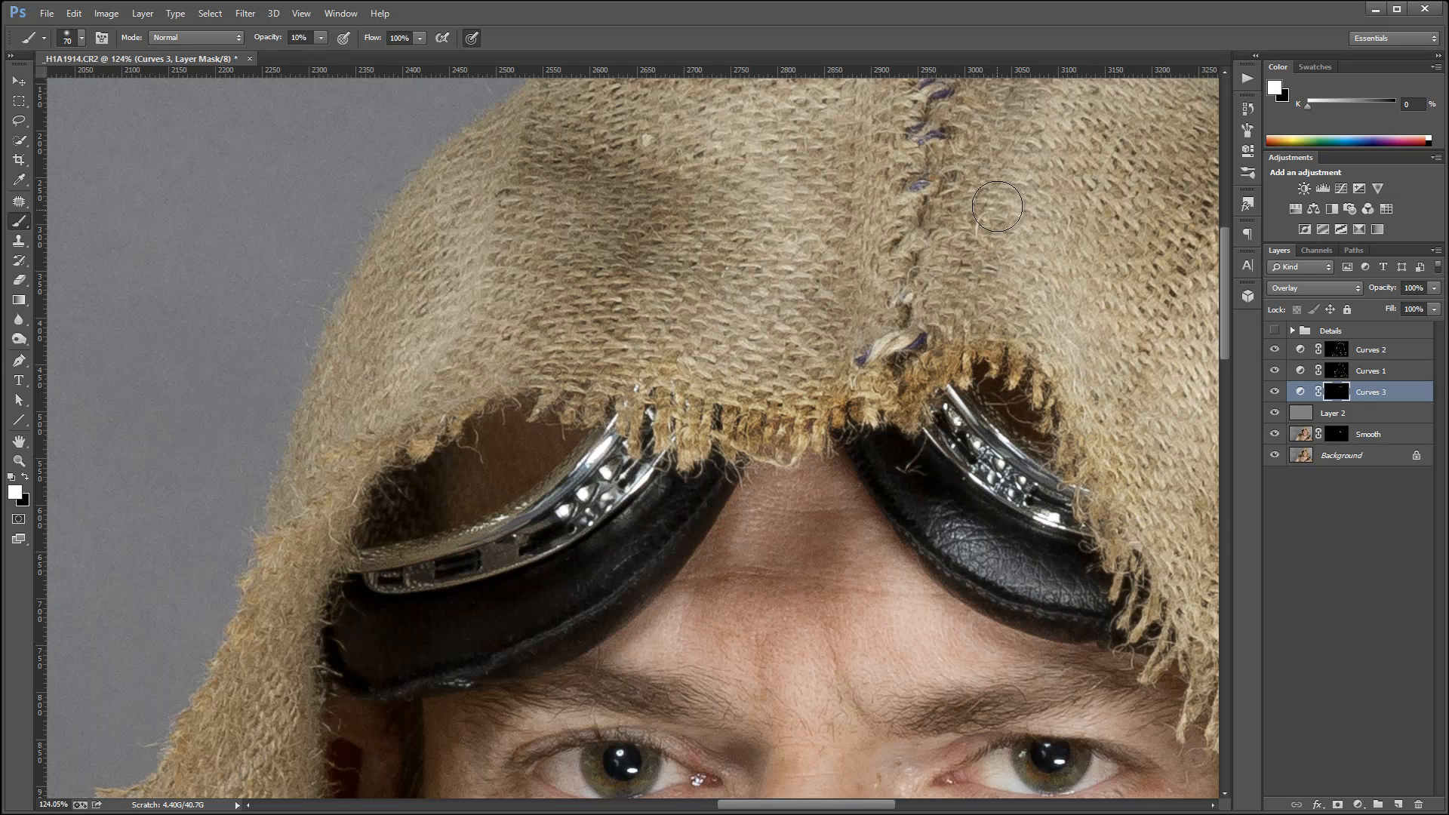
mouse_move(997, 206)
left_mouse_down()
mouse_move(1001, 315)
mouse_move(1000, 218)
mouse_move(954, 315)
mouse_move(980, 252)
mouse_move(916, 341)
mouse_move(982, 192)
mouse_move(962, 301)
mouse_move(940, 192)
mouse_move(1018, 311)
mouse_move(1004, 302)
mouse_move(934, 334)
mouse_move(919, 291)
left_mouse_up()
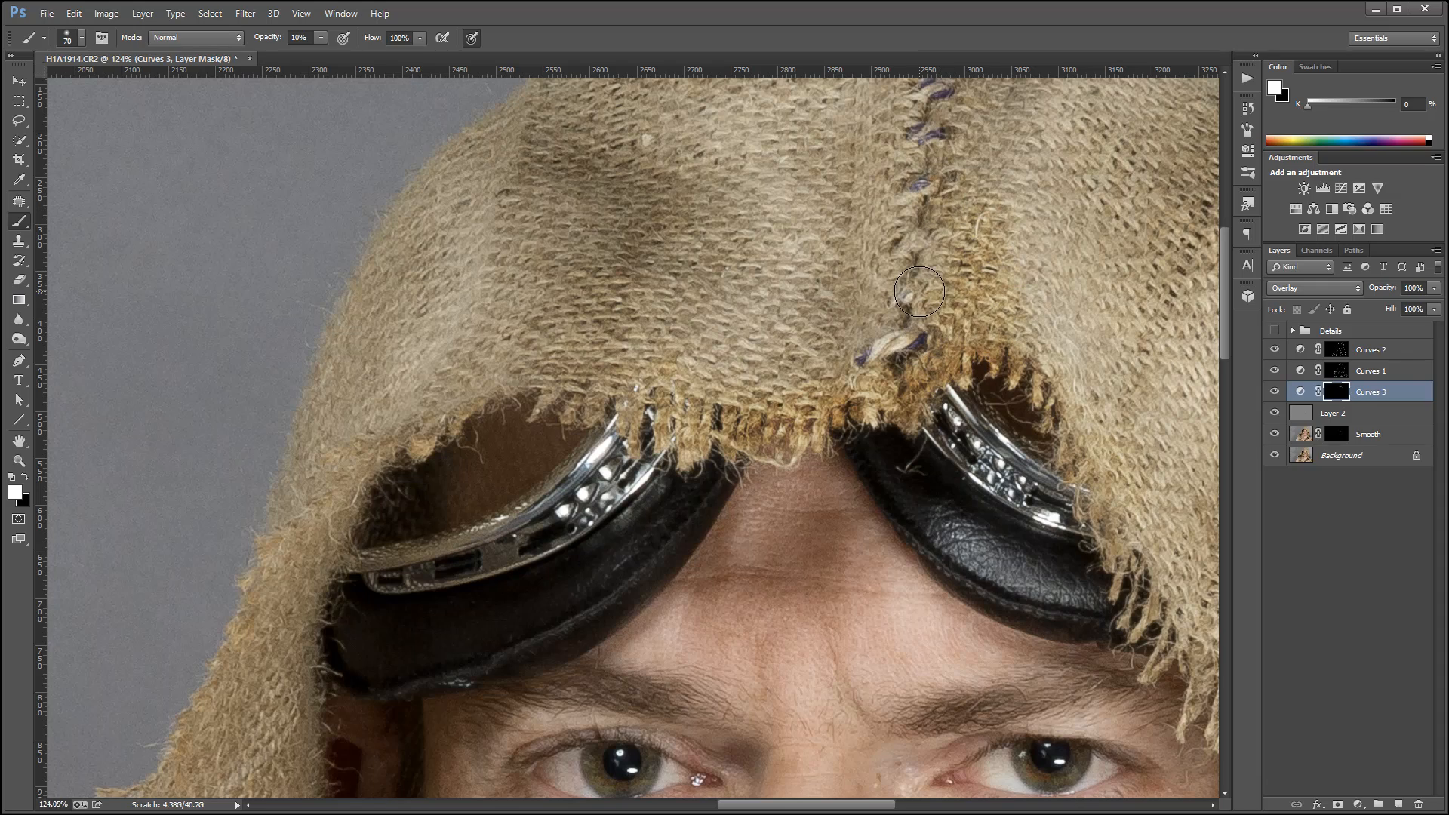
Compare the hood and eyes with and without the Curves 3 layer.
scroll(920, 292, "down", 3)
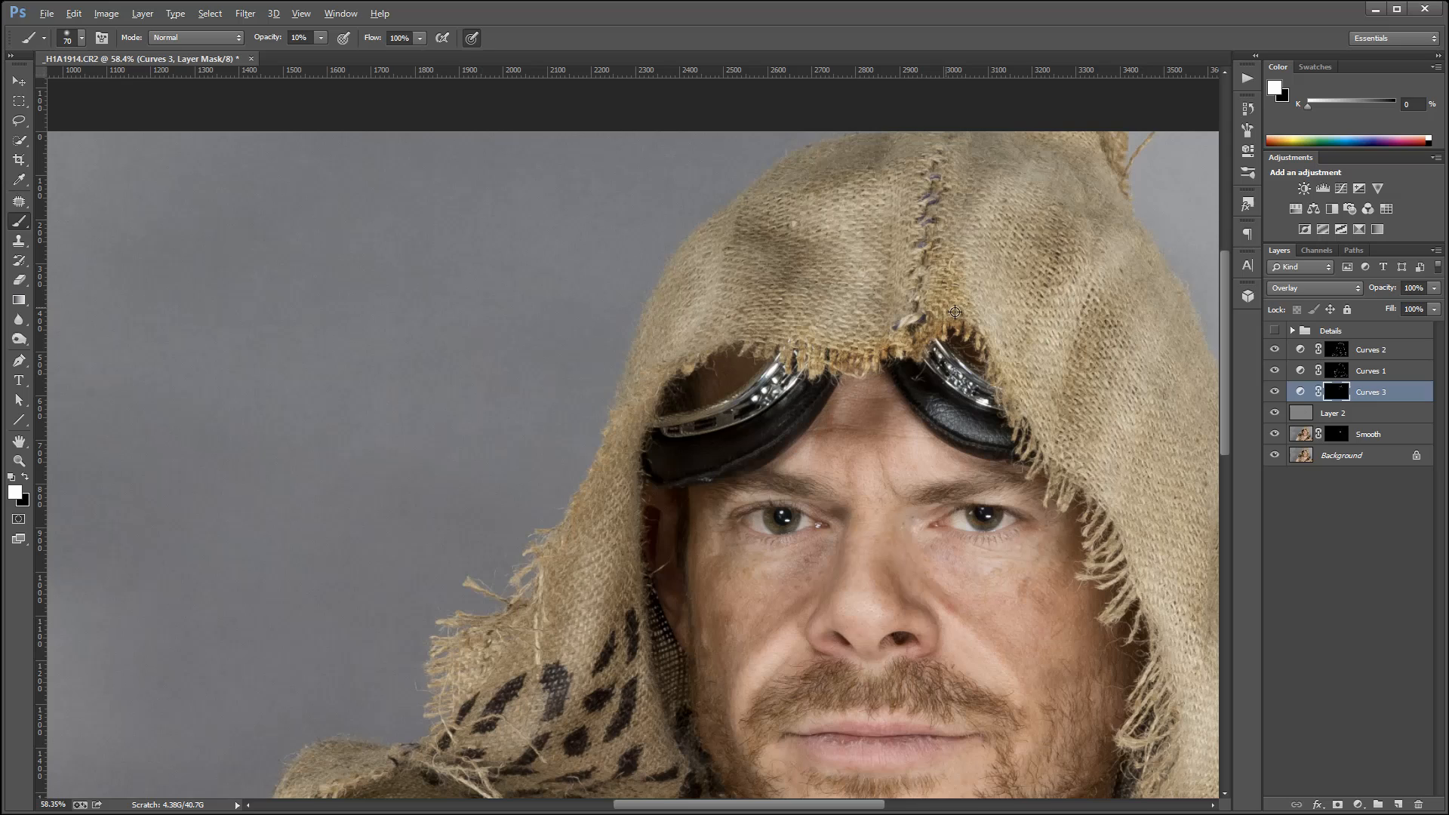
left_click(1275, 391)
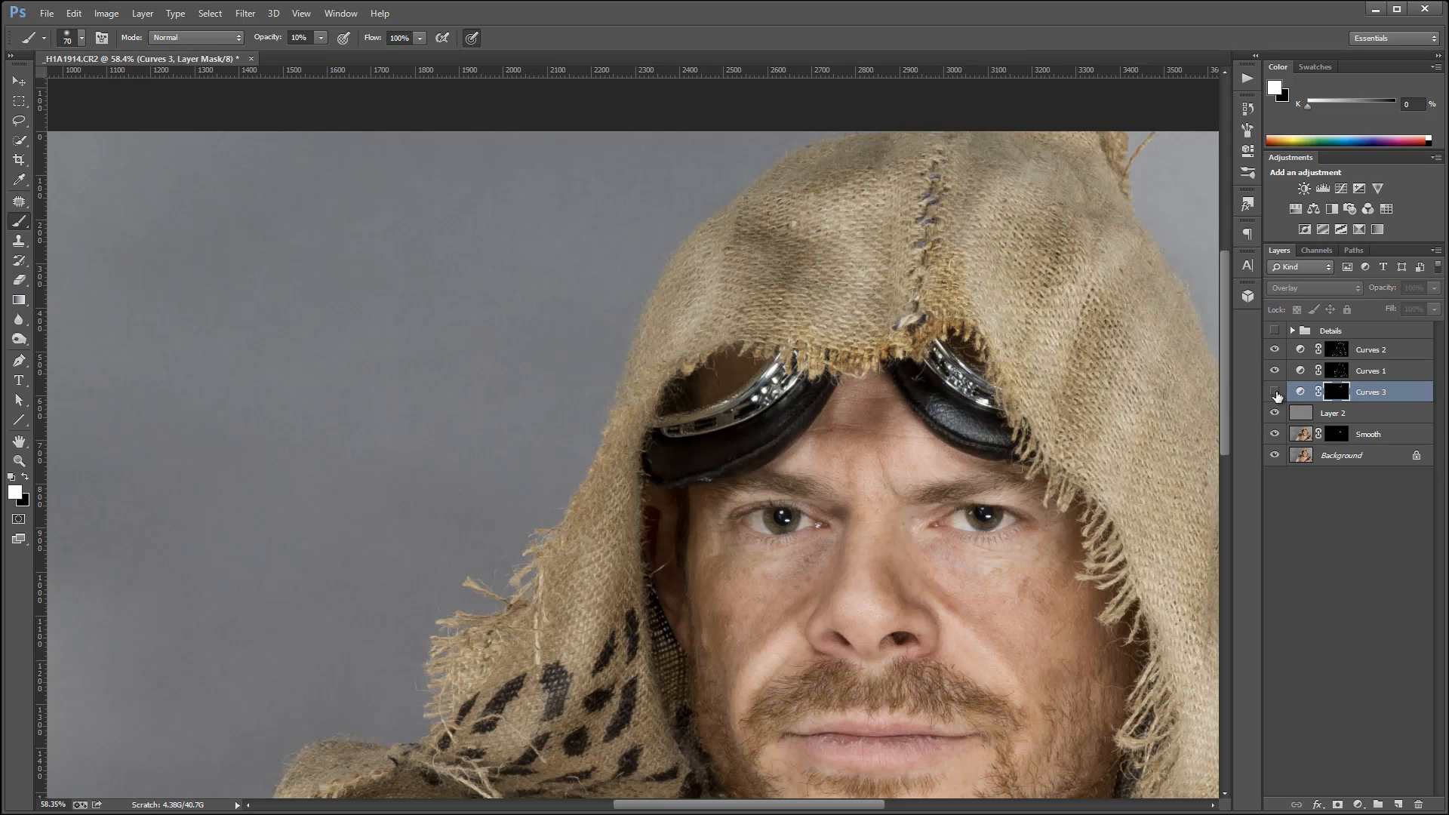
left_click(1275, 391)
left_click(1275, 392)
left_click(1275, 392)
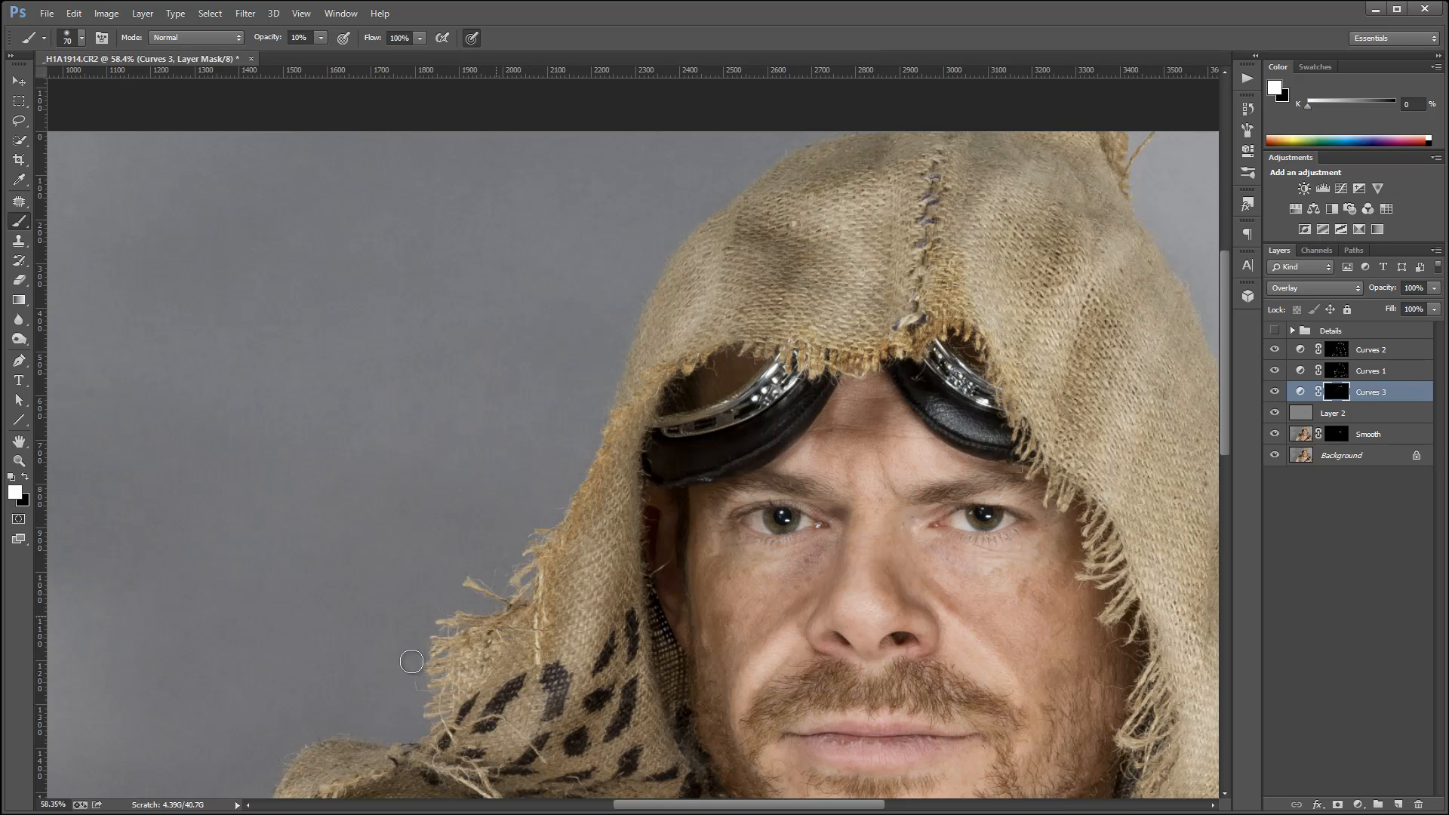
Paint white on the Curves 3 mask along the frayed edges of the hood's sides, the shoulder wrap and the chest cloth.
scroll(473, 684, "down", 2)
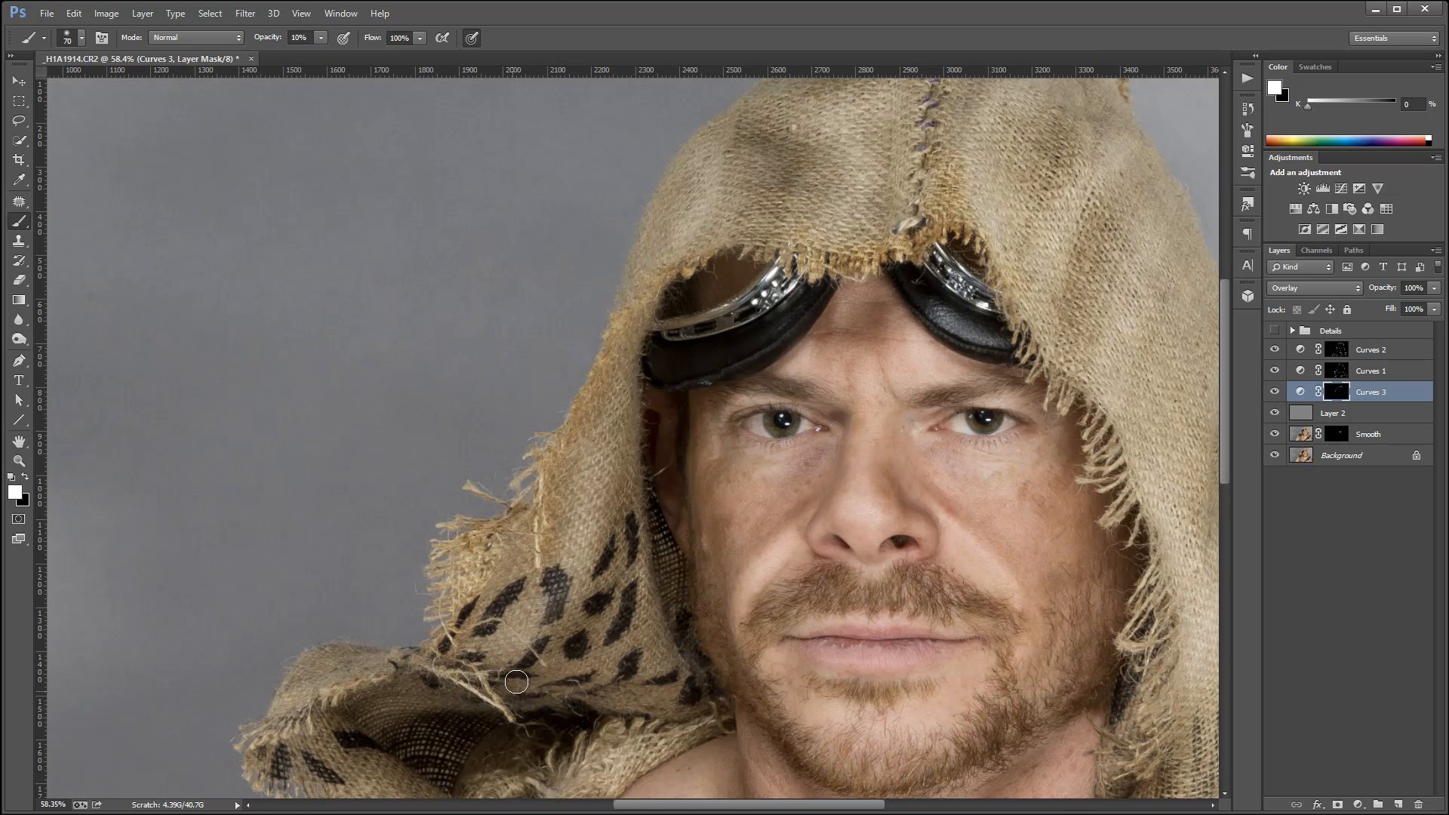
scroll(516, 682, "down", 2)
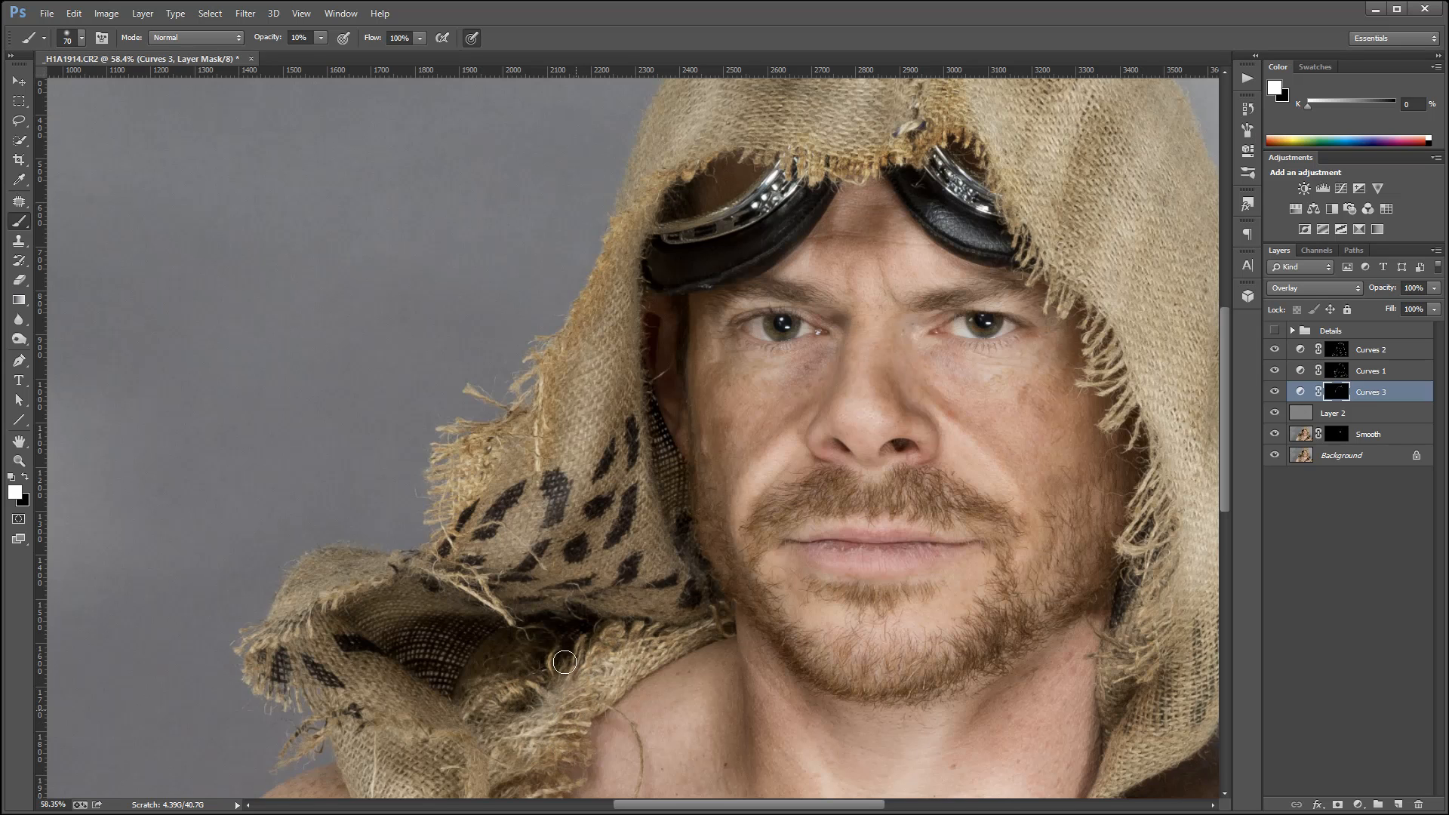
scroll(568, 609, "down", 2)
scroll(567, 608, "down", 1)
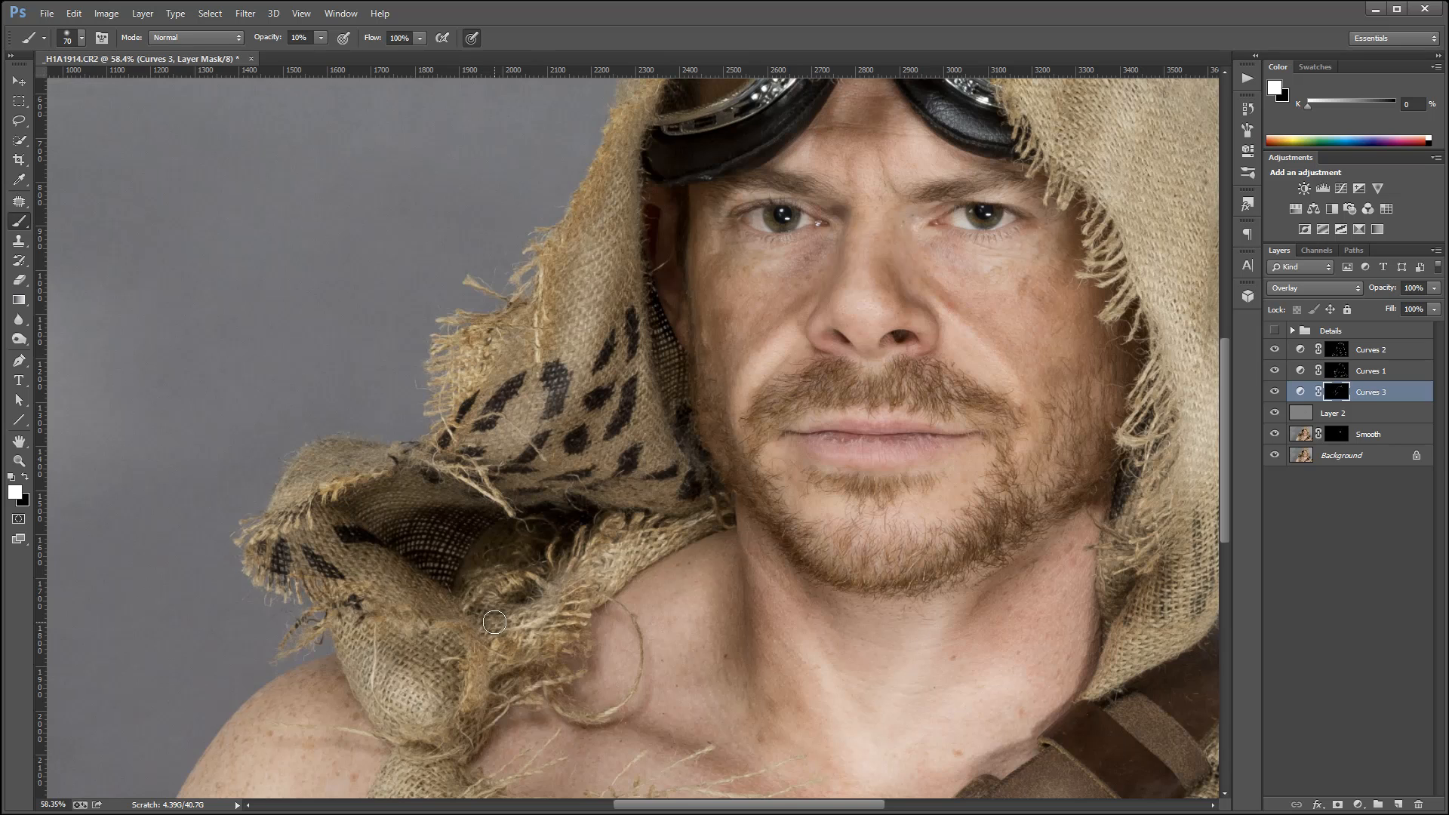
scroll(495, 622, "down", 5)
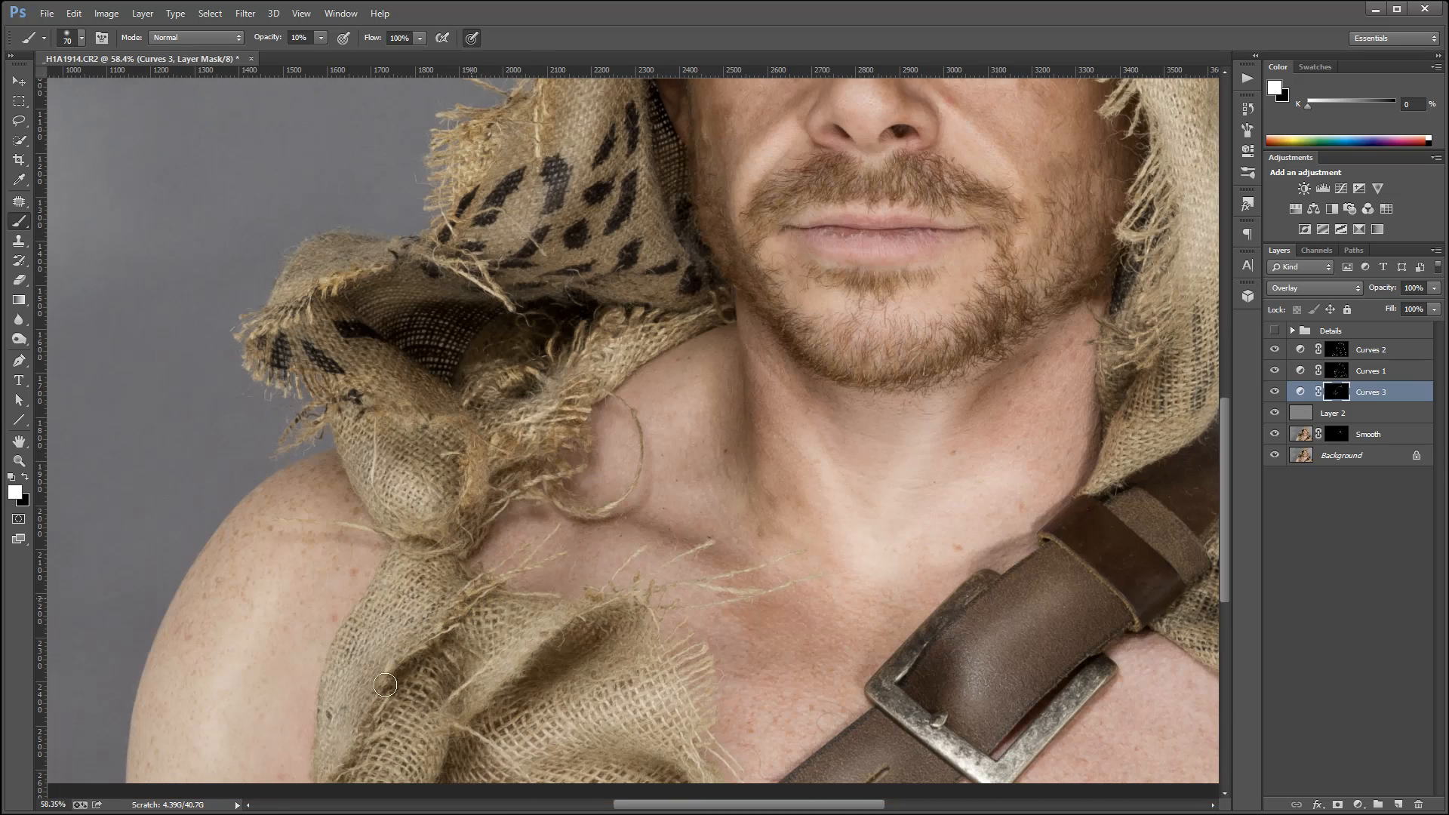
scroll(441, 623, "down", 3)
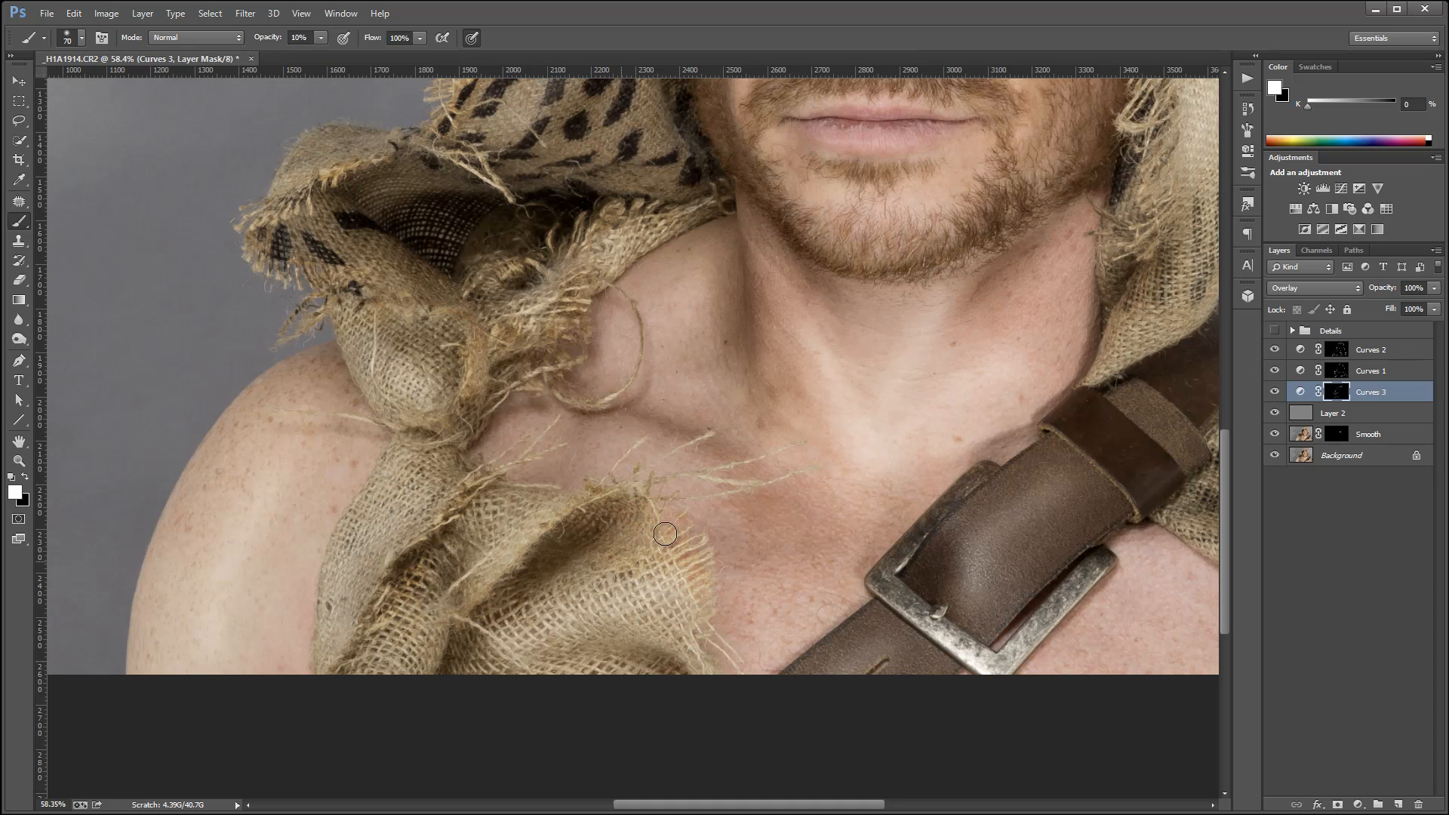
mouse_move(1139, 384)
left_mouse_down()
mouse_move(906, 558)
mouse_move(754, 713)
left_mouse_up()
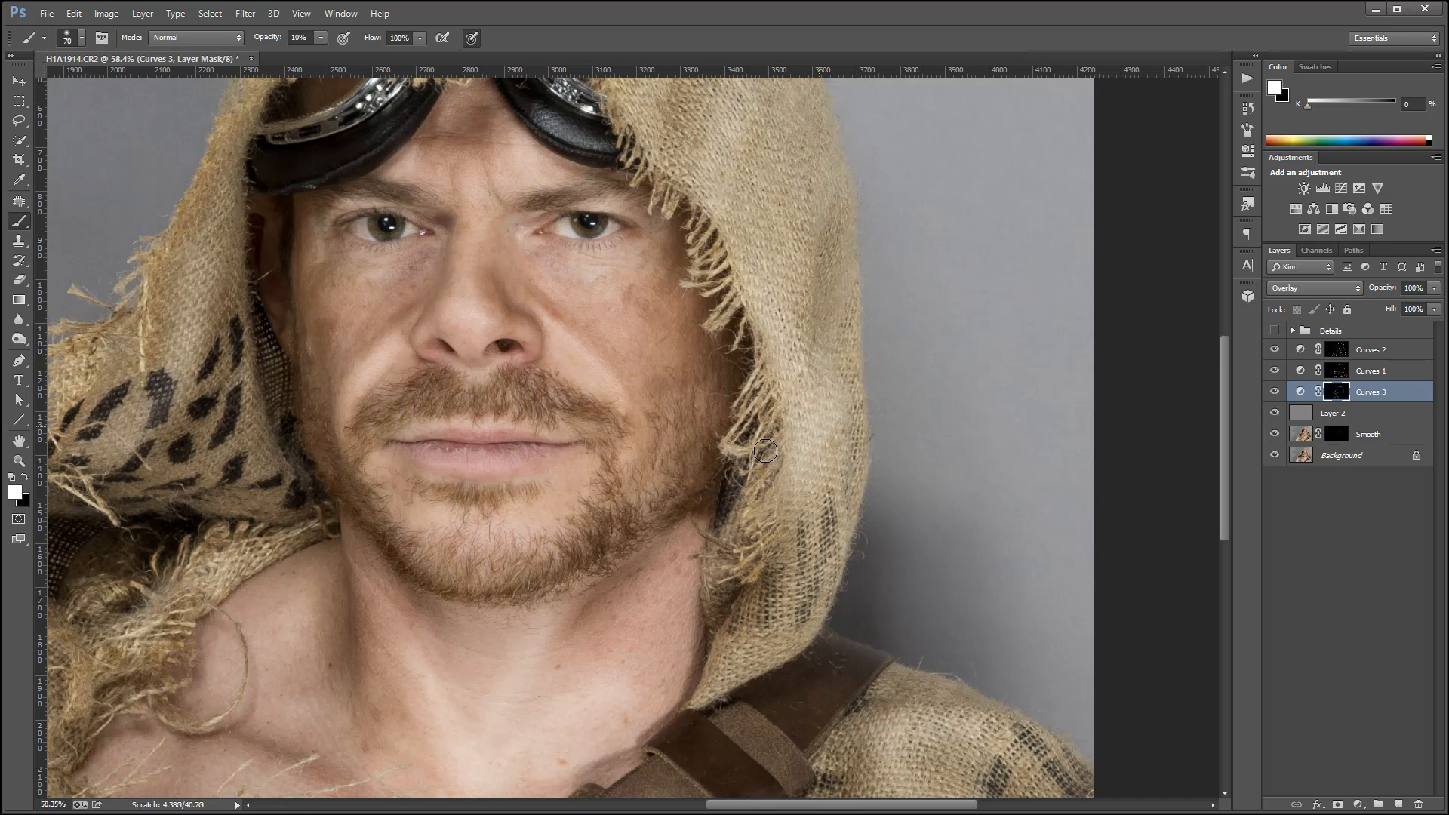
scroll(692, 477, "down", 8)
scroll(692, 477, "up", 2)
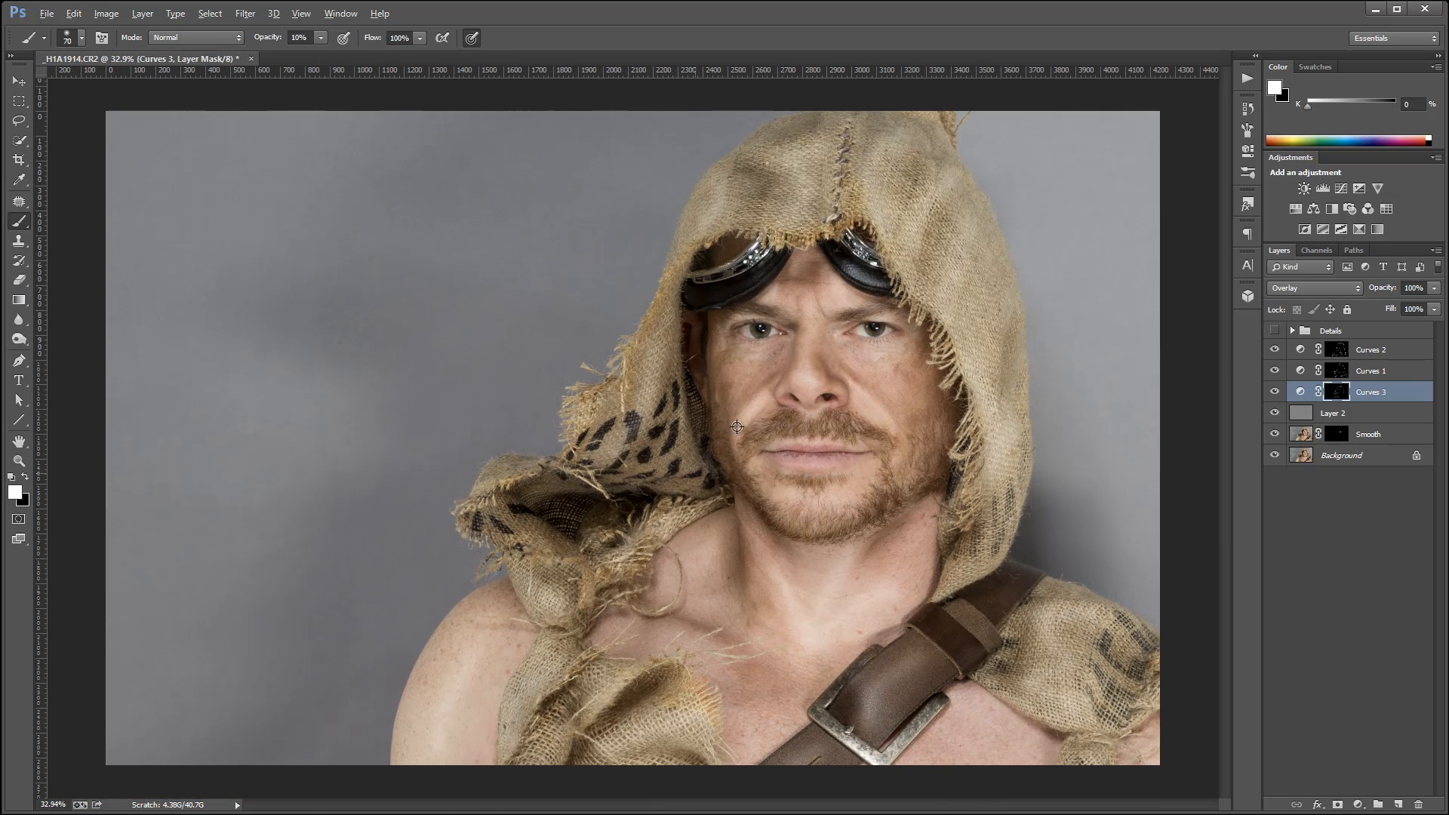
key("alt")
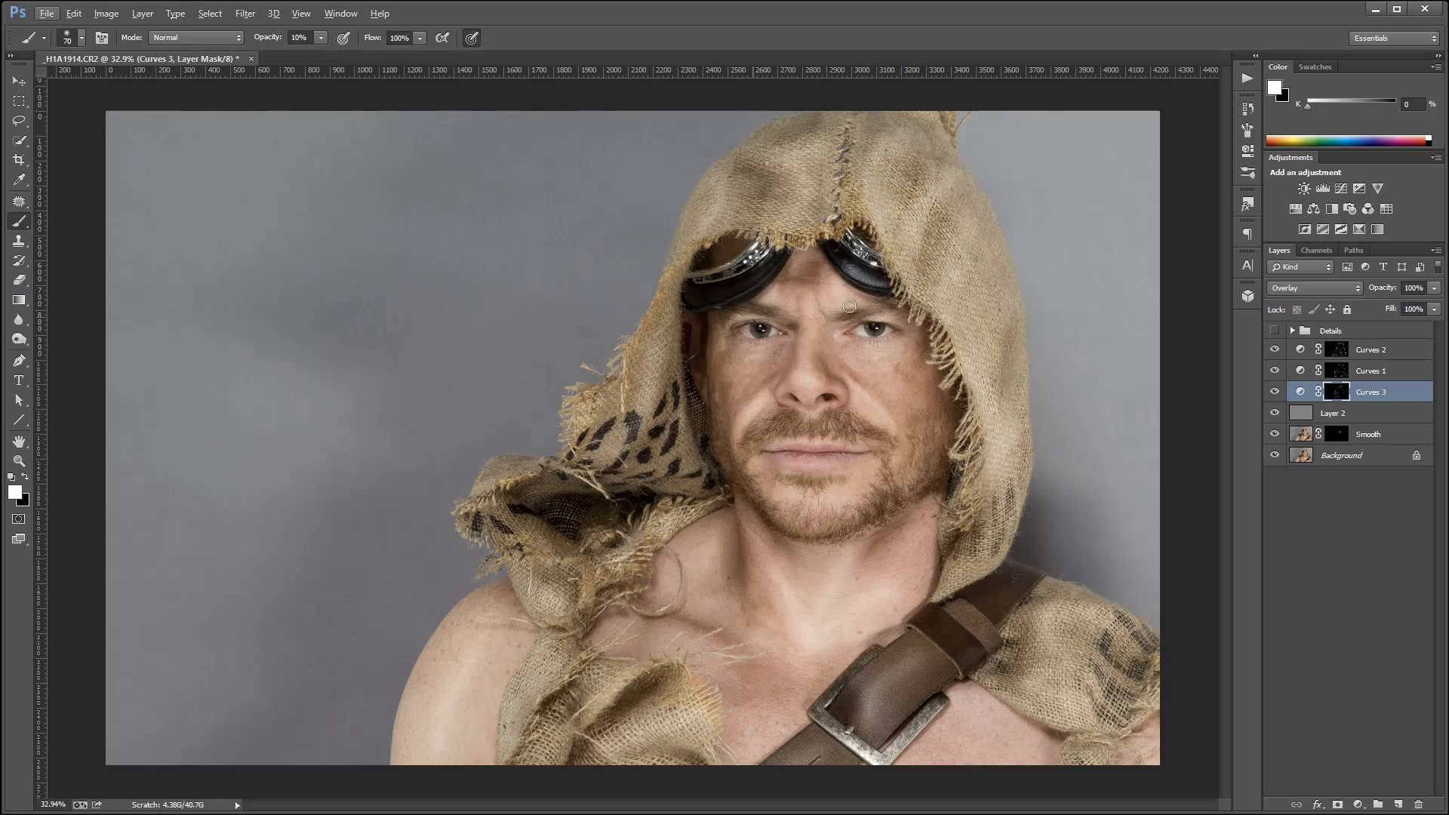